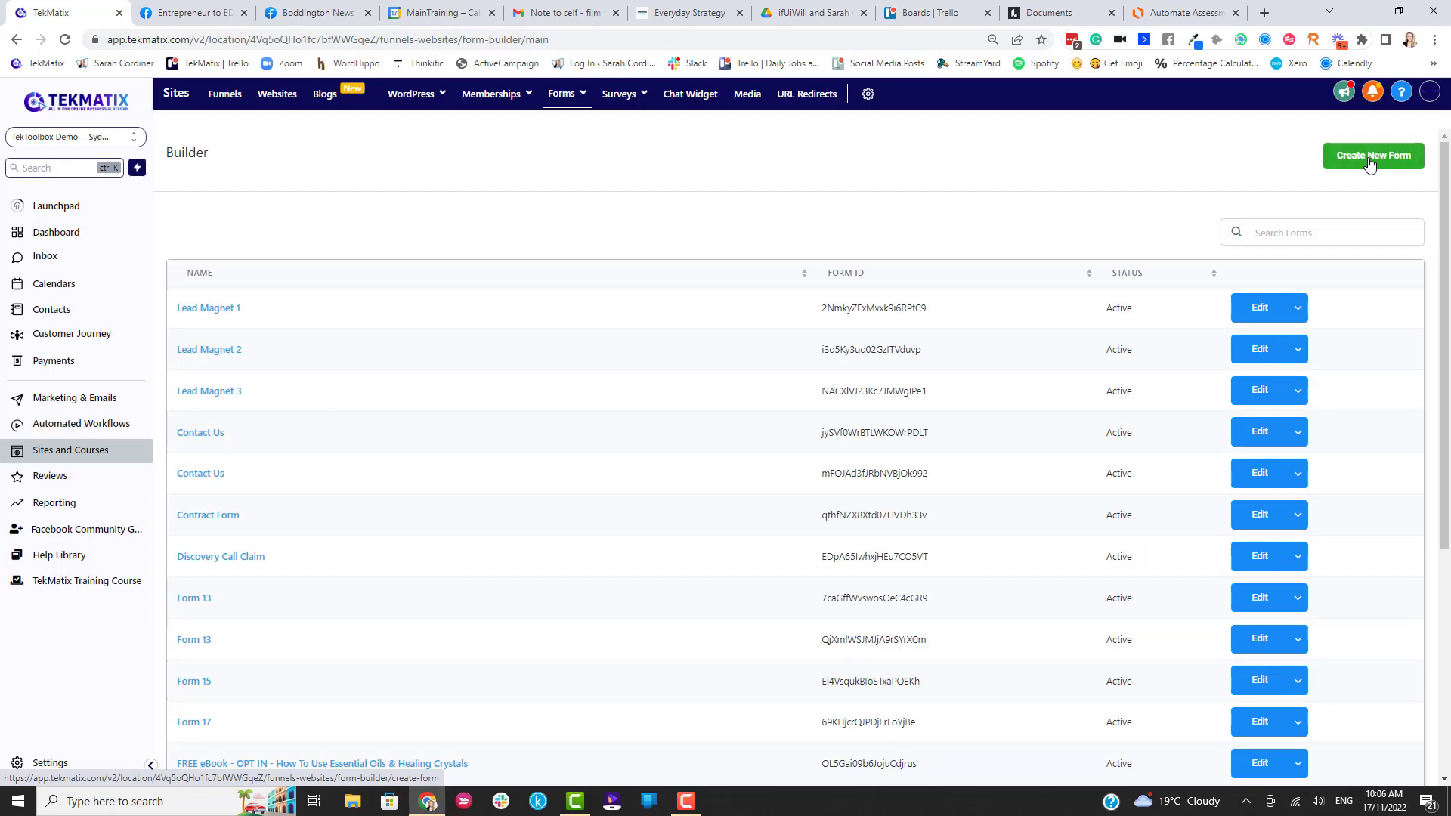
Create a new form and add First Name, Last Name and Email fields to it.
{"action": "left_click", "coordinate": [1369, 163]}
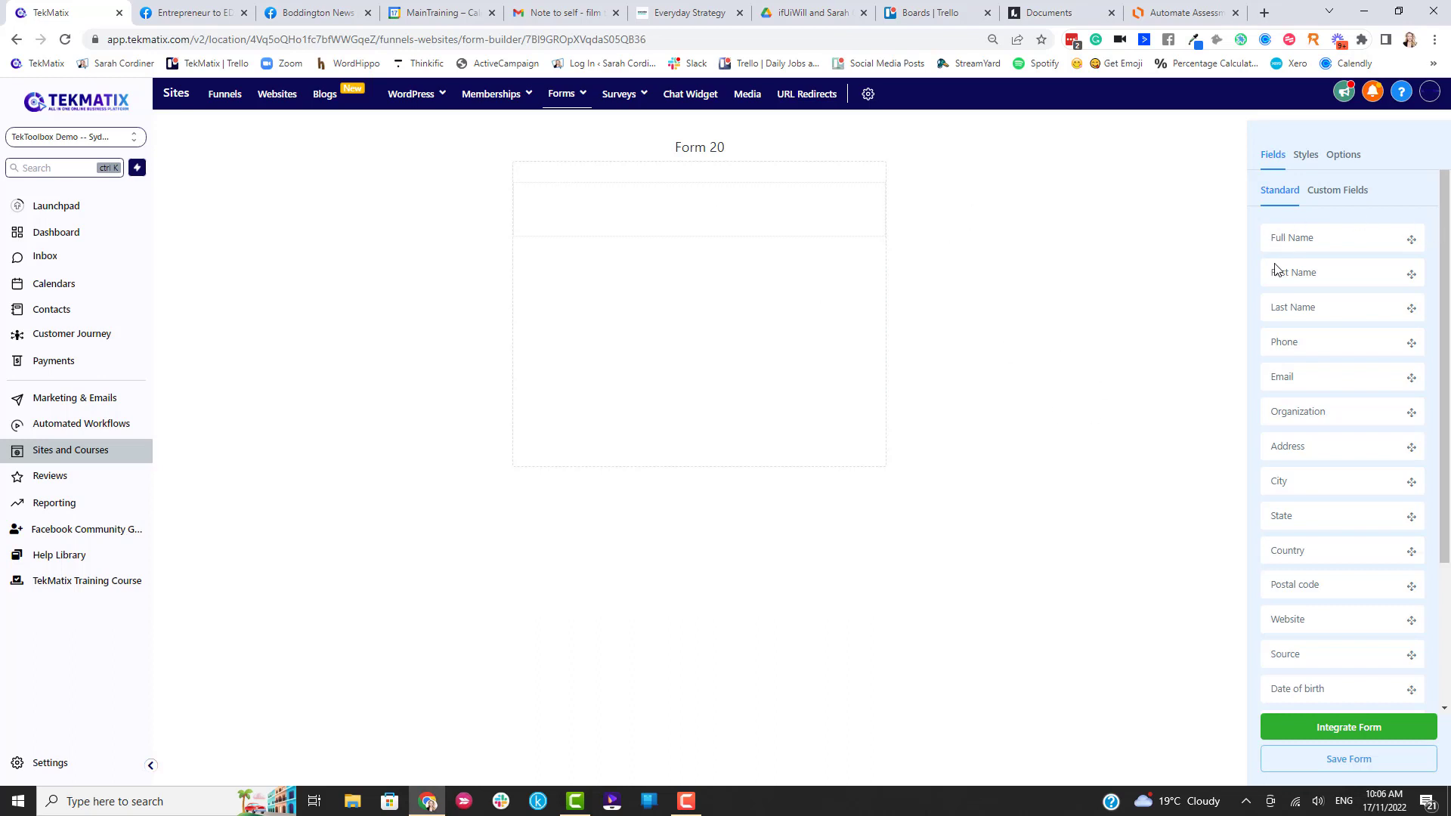
{"action": "left_click_drag", "start_coordinate": [1275, 270], "coordinate": [730, 205]}
{"action": "left_click_drag", "start_coordinate": [1333, 311], "coordinate": [727, 275]}
{"action": "left_click_drag", "start_coordinate": [1328, 376], "coordinate": [662, 298]}
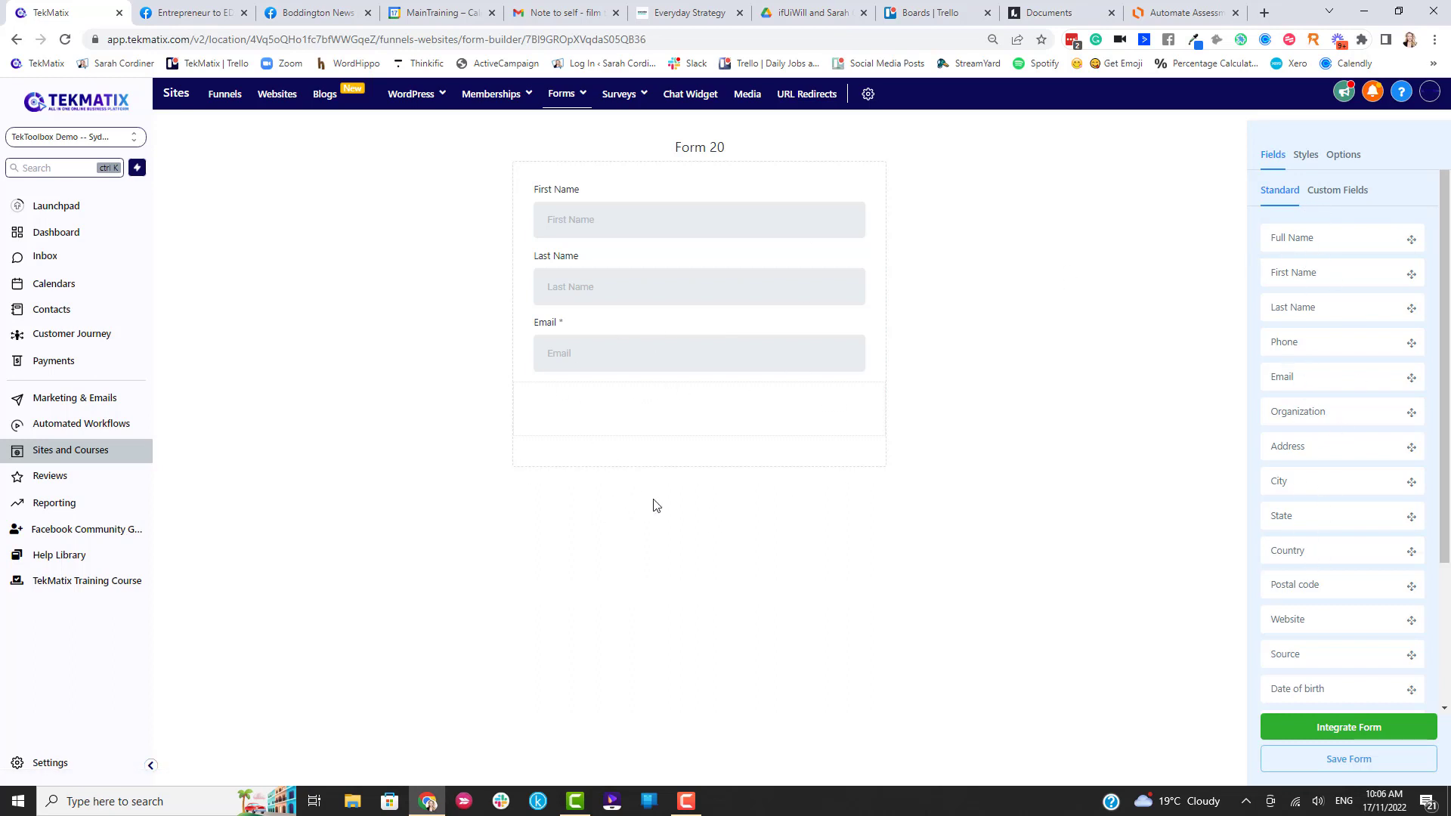
In Custom Fields, start a new custom field with File Upload as its type.
{"action": "left_click", "coordinate": [1342, 198]}
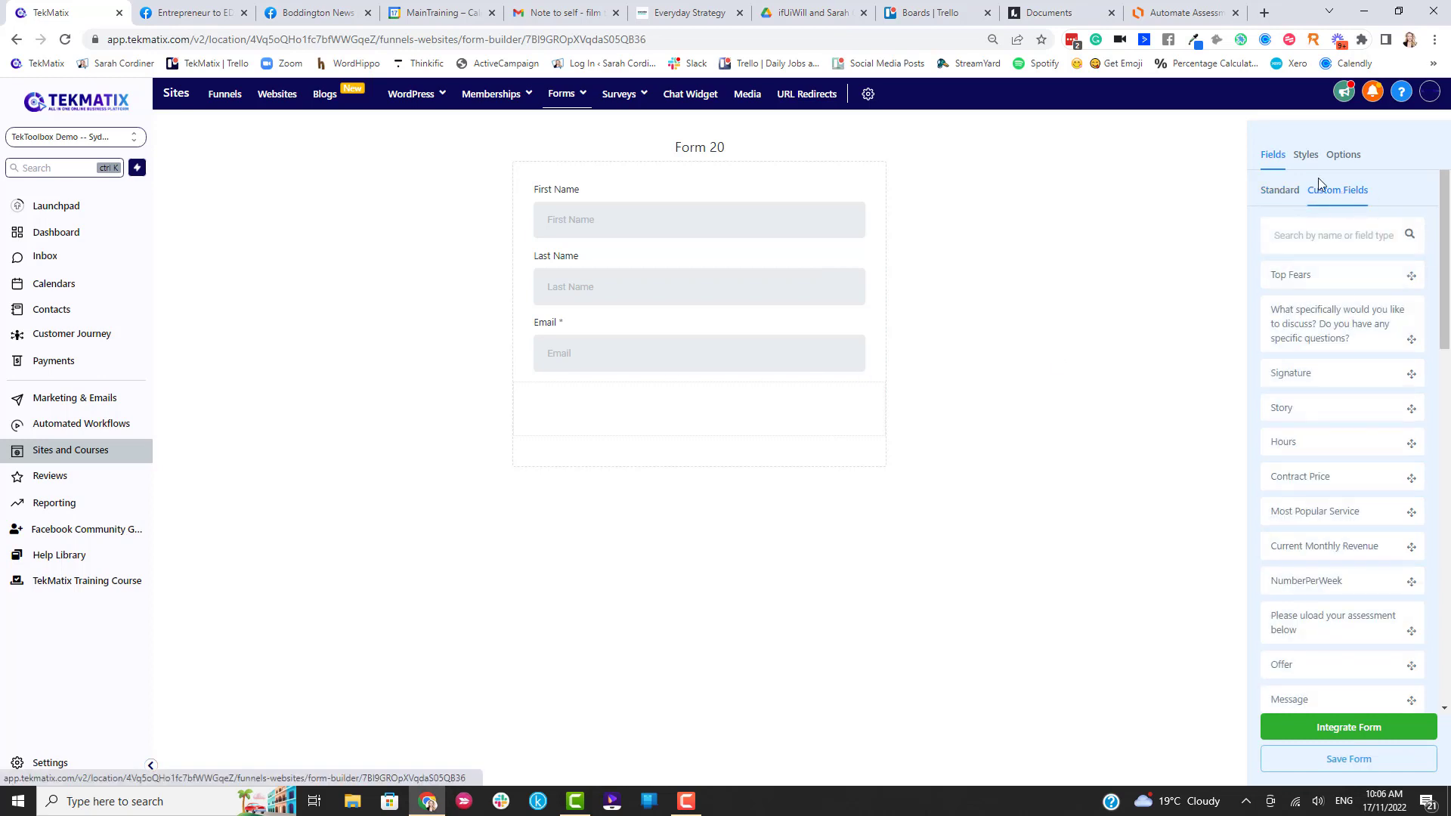
{"action": "scroll", "coordinate": [1341, 356], "scroll_direction": "down", "scroll_amount": 7}
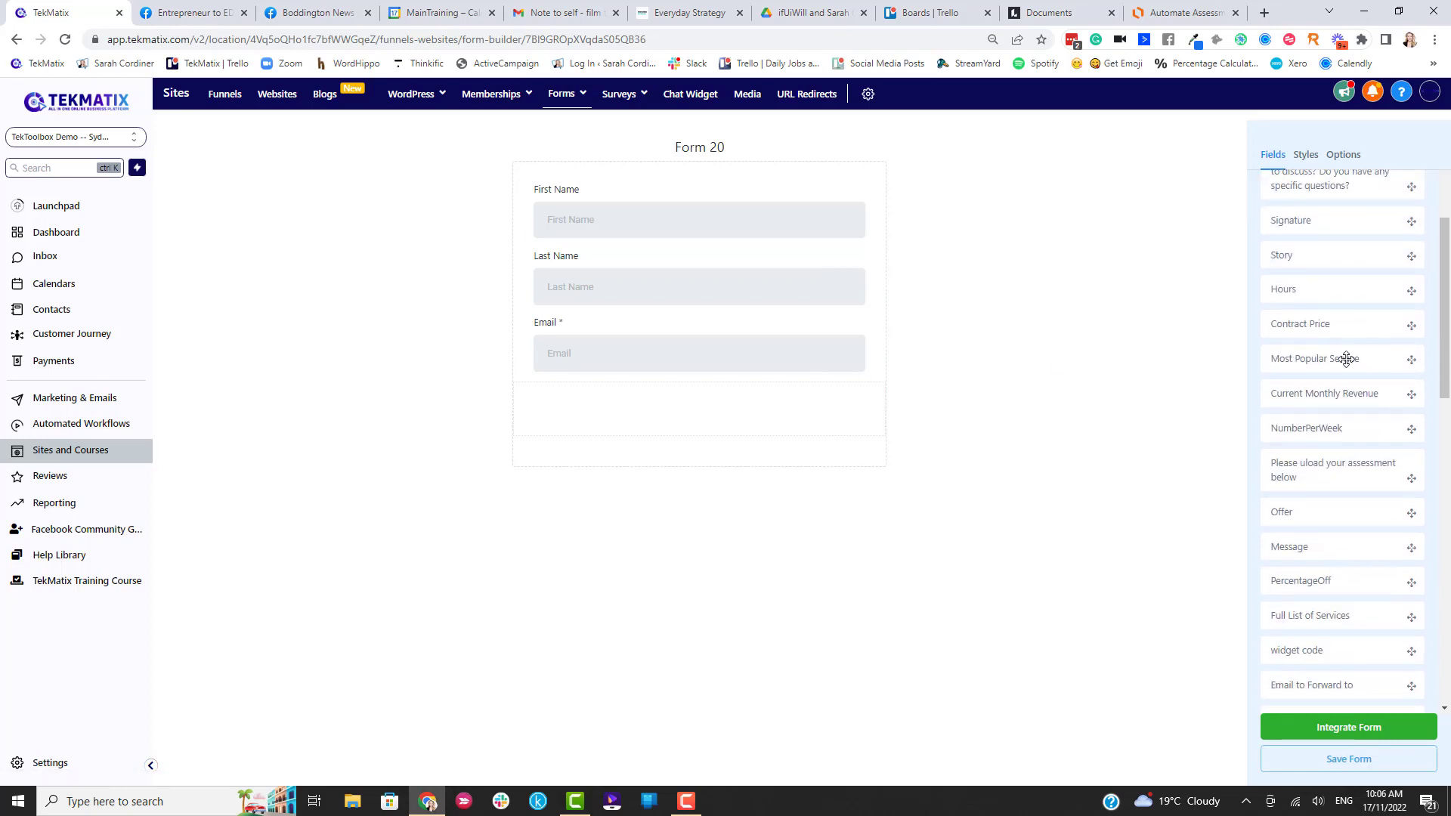
{"action": "scroll", "coordinate": [1344, 360], "scroll_direction": "down", "scroll_amount": 7}
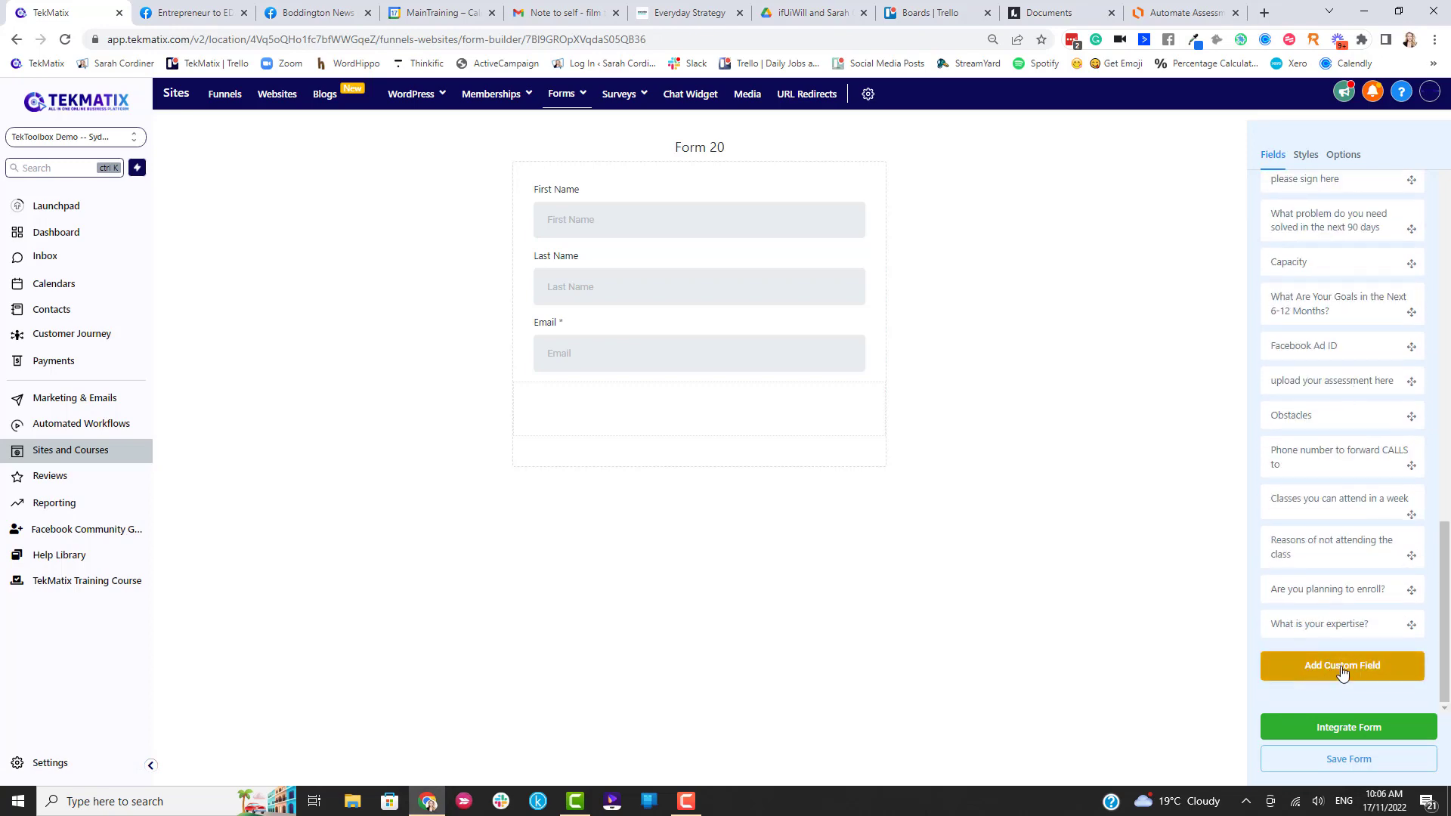
{"action": "left_click", "coordinate": [1342, 670]}
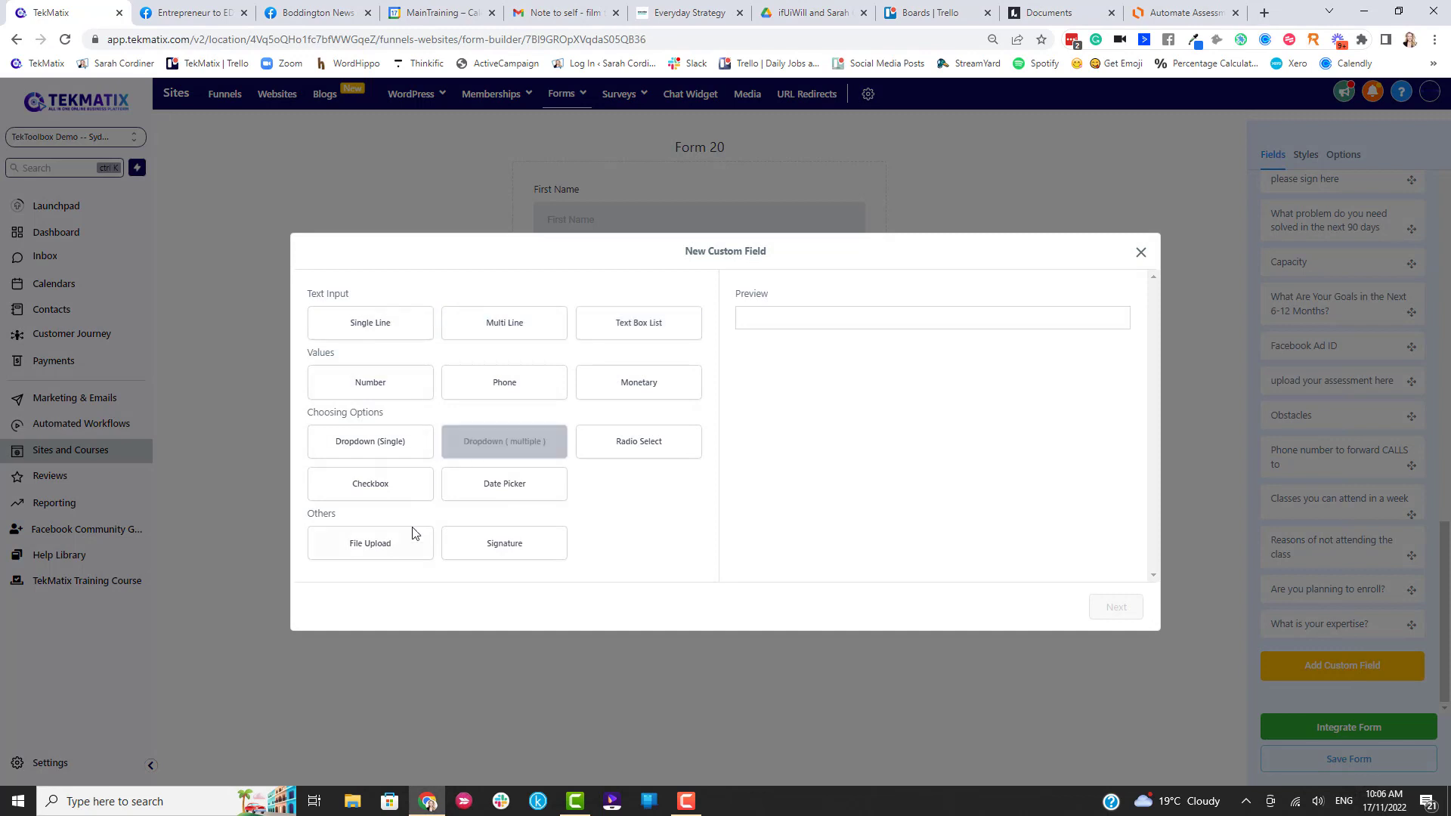
{"action": "left_click", "coordinate": [368, 549]}
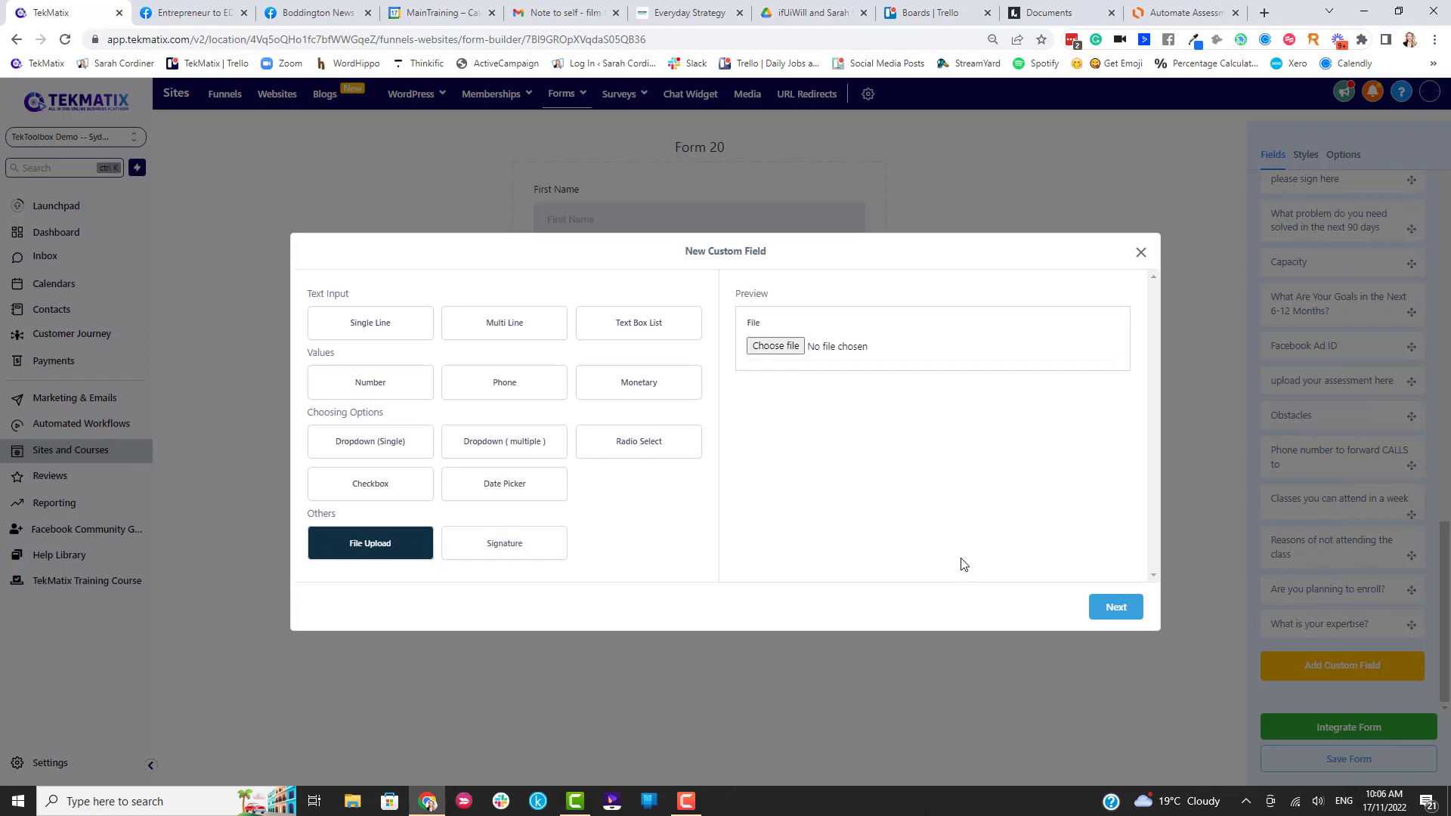
Name the field 'Please upload your assessment here' and keep Contact as its object.
{"action": "left_click", "coordinate": [1129, 616]}
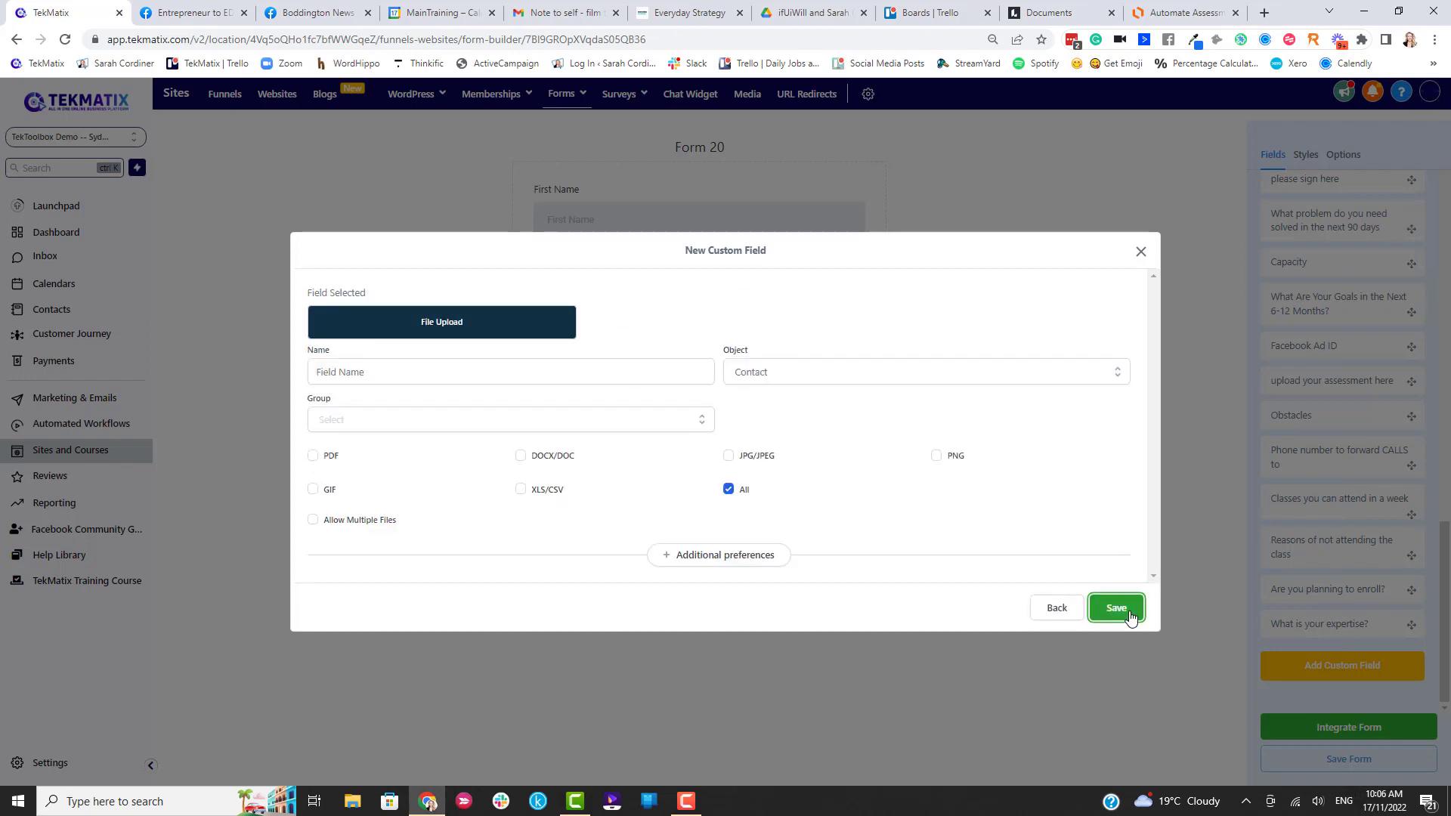
{"action": "left_click", "coordinate": [394, 375]}
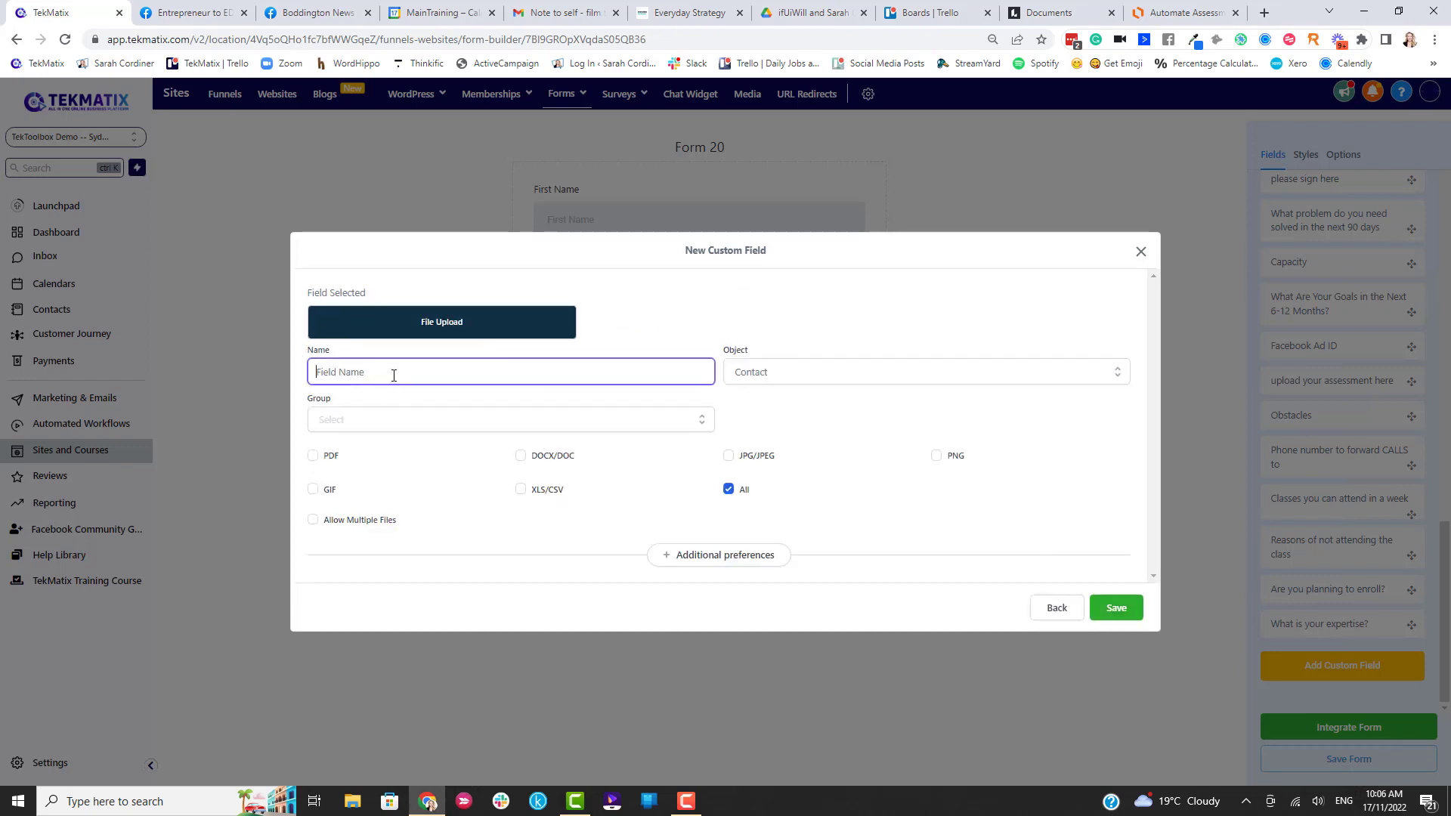
{"action": "type", "text": "P"}
{"action": "left_click", "coordinate": [751, 374]}
{"action": "left_click", "coordinate": [756, 405]}
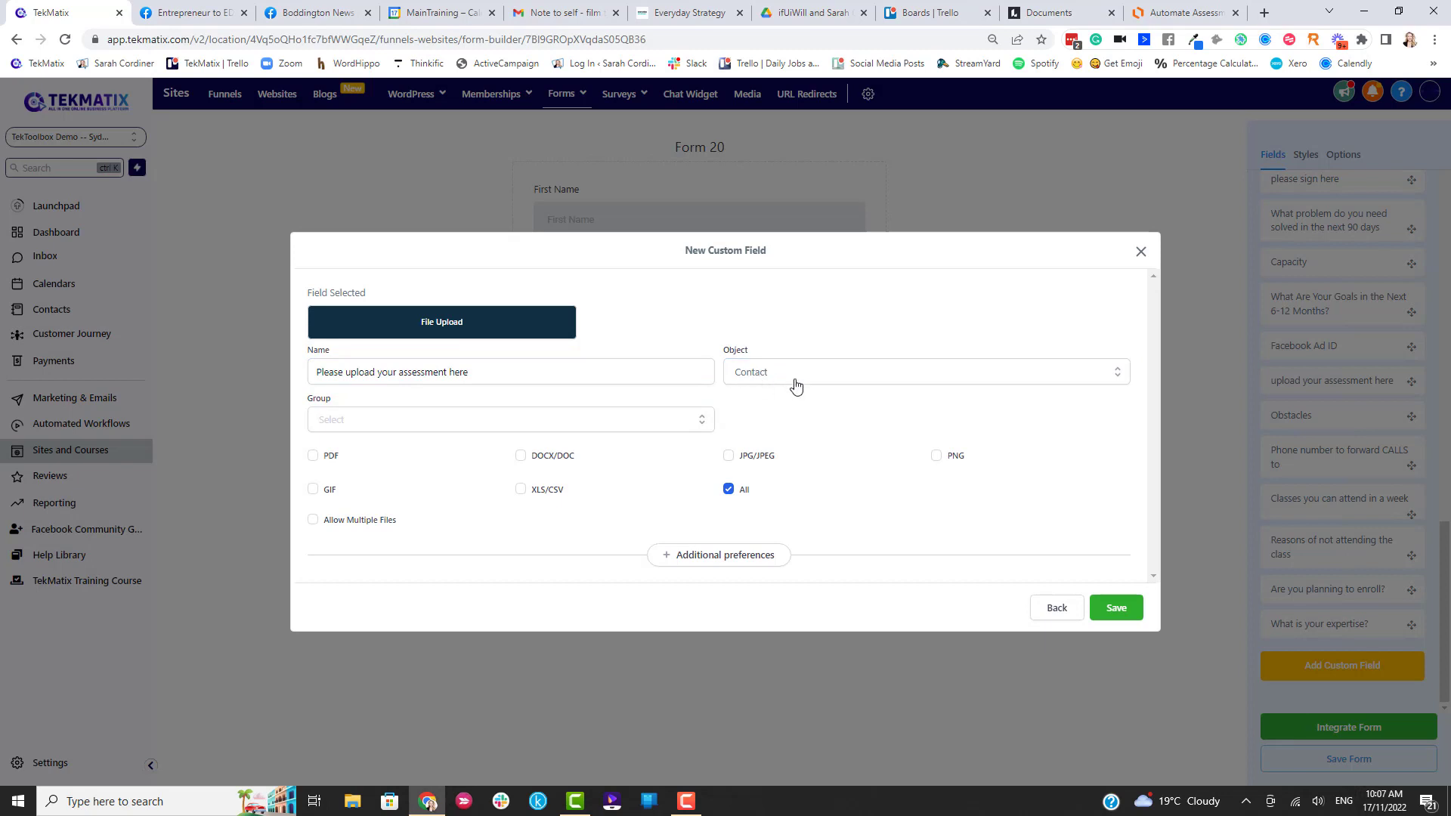
{"action": "left_click_drag", "start_coordinate": [753, 352], "coordinate": [726, 352]}
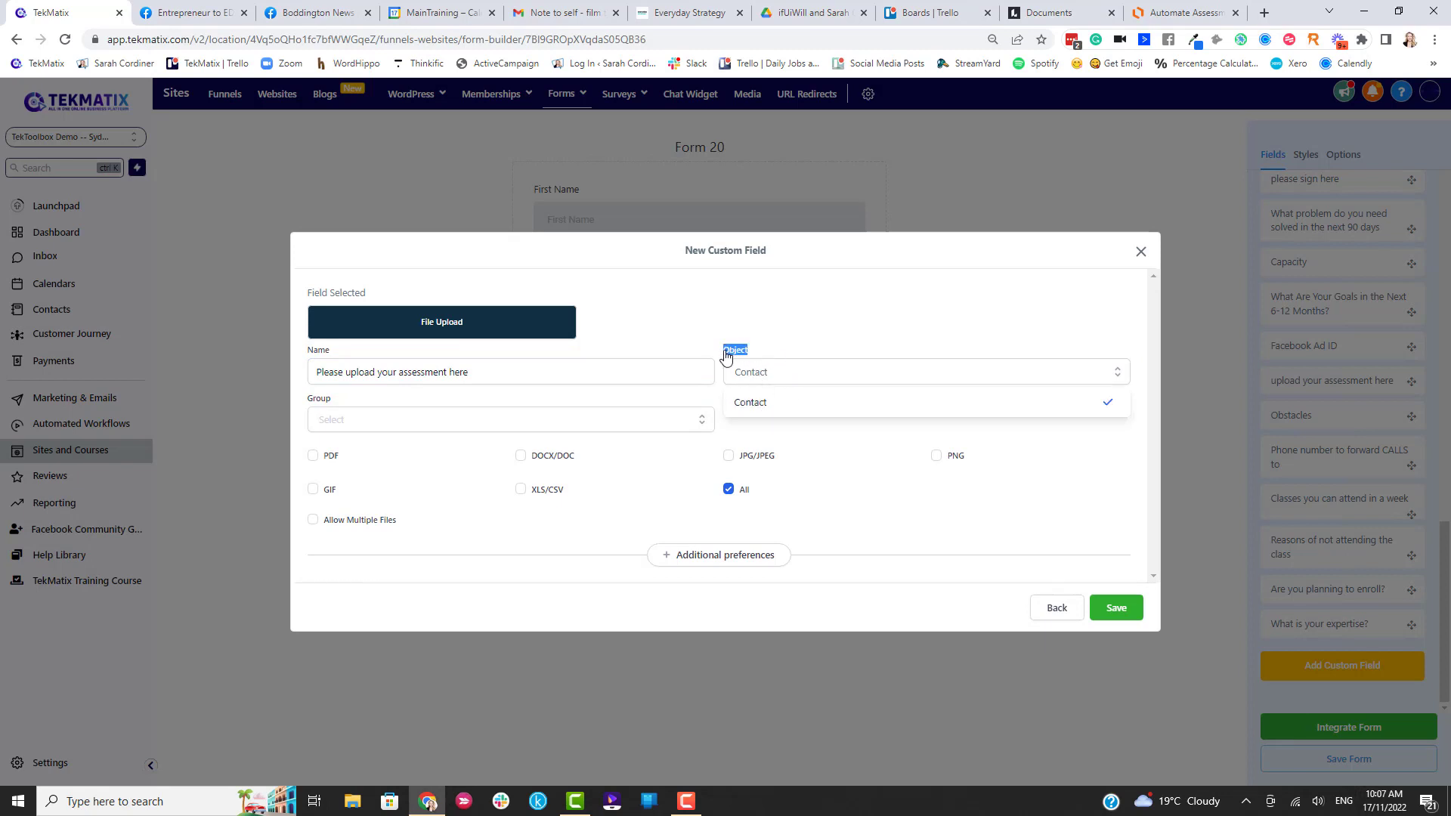
{"action": "left_click", "coordinate": [768, 335]}
{"action": "left_click", "coordinate": [768, 341]}
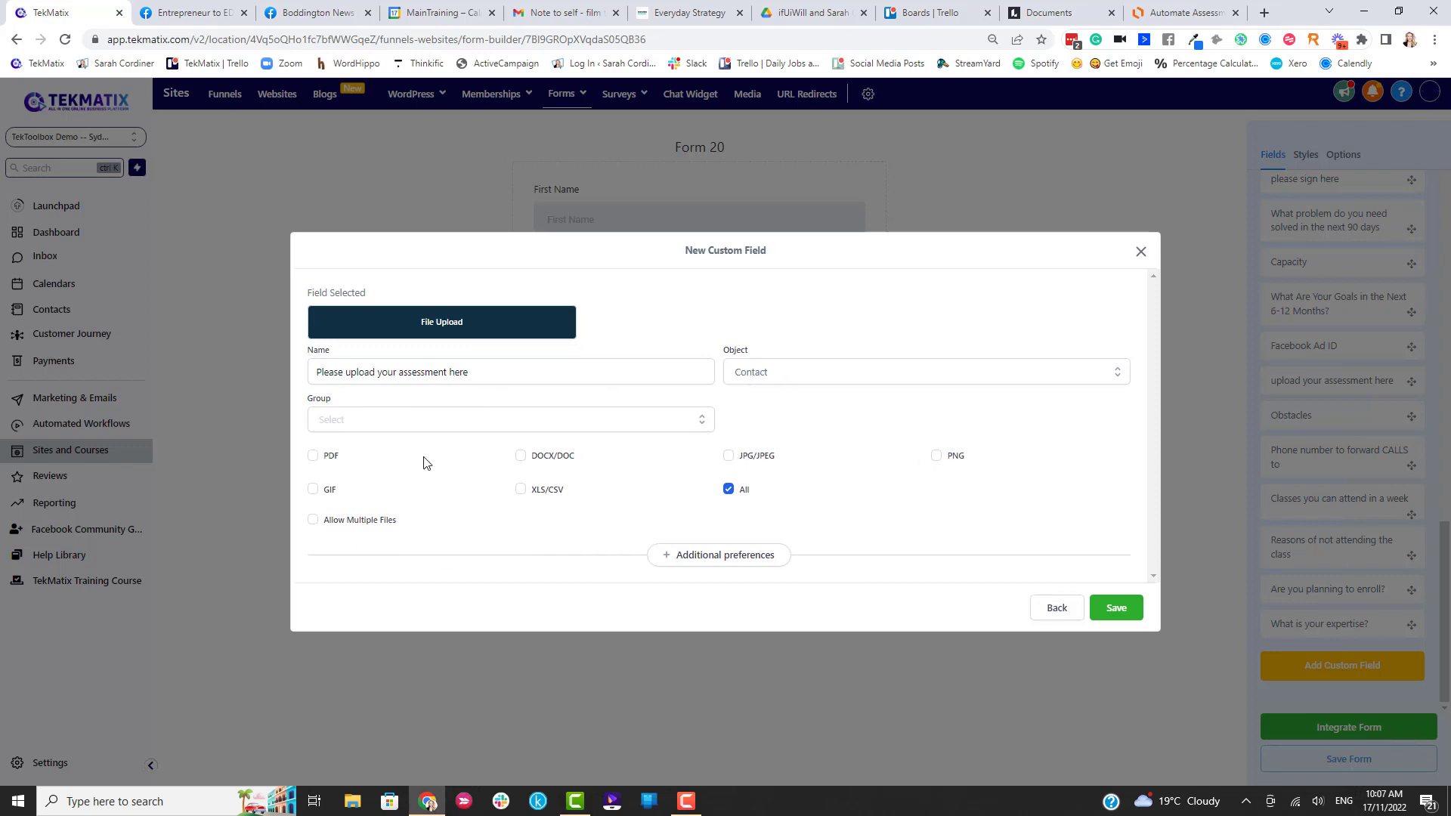
Keep all file types allowed and enable multiple files with a limit of 3.
{"action": "left_click", "coordinate": [313, 456]}
{"action": "left_click", "coordinate": [520, 456]}
{"action": "left_click", "coordinate": [520, 456]}
{"action": "left_click", "coordinate": [312, 456]}
{"action": "left_click", "coordinate": [313, 523]}
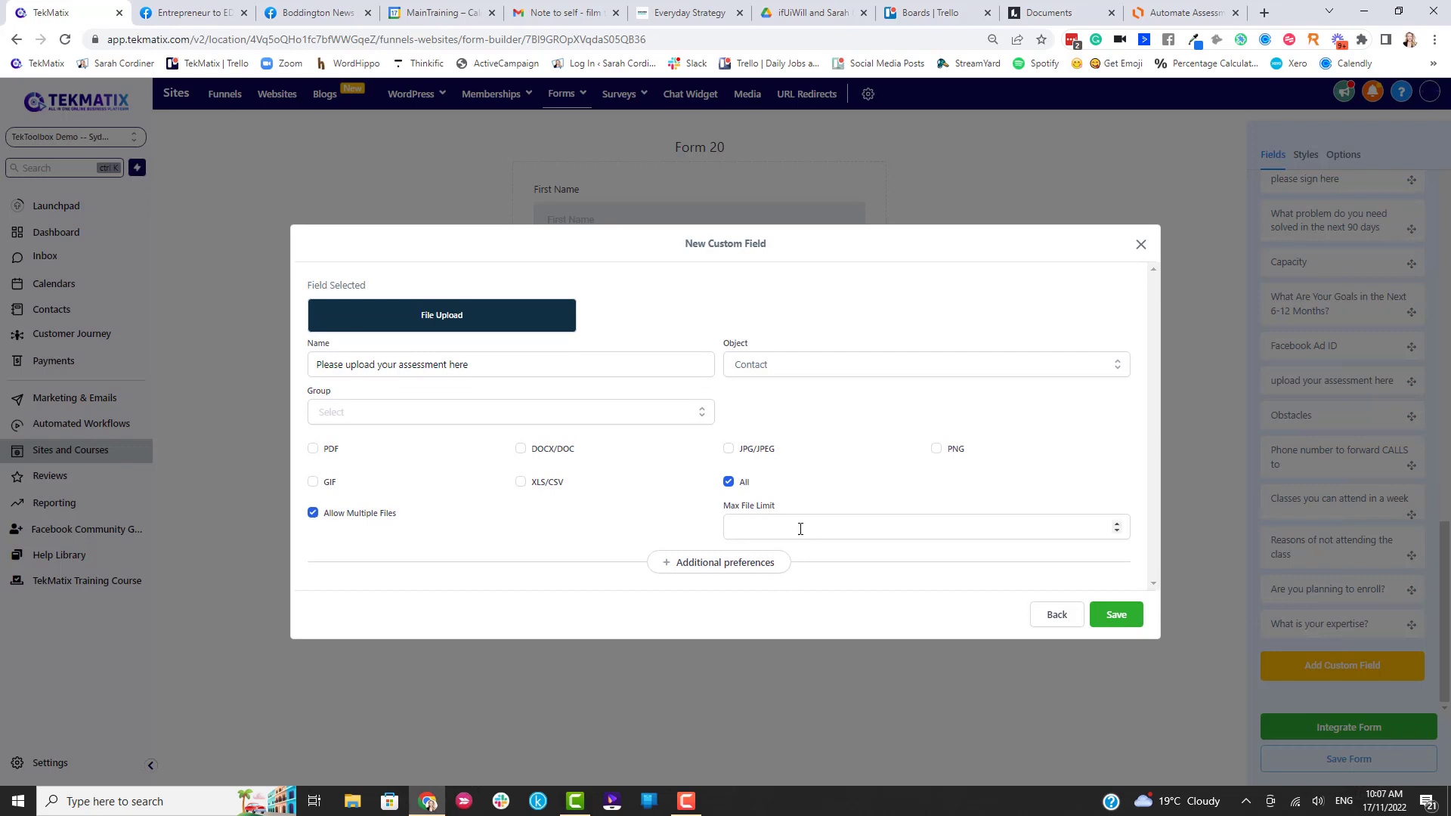
{"action": "left_click", "coordinate": [947, 530]}
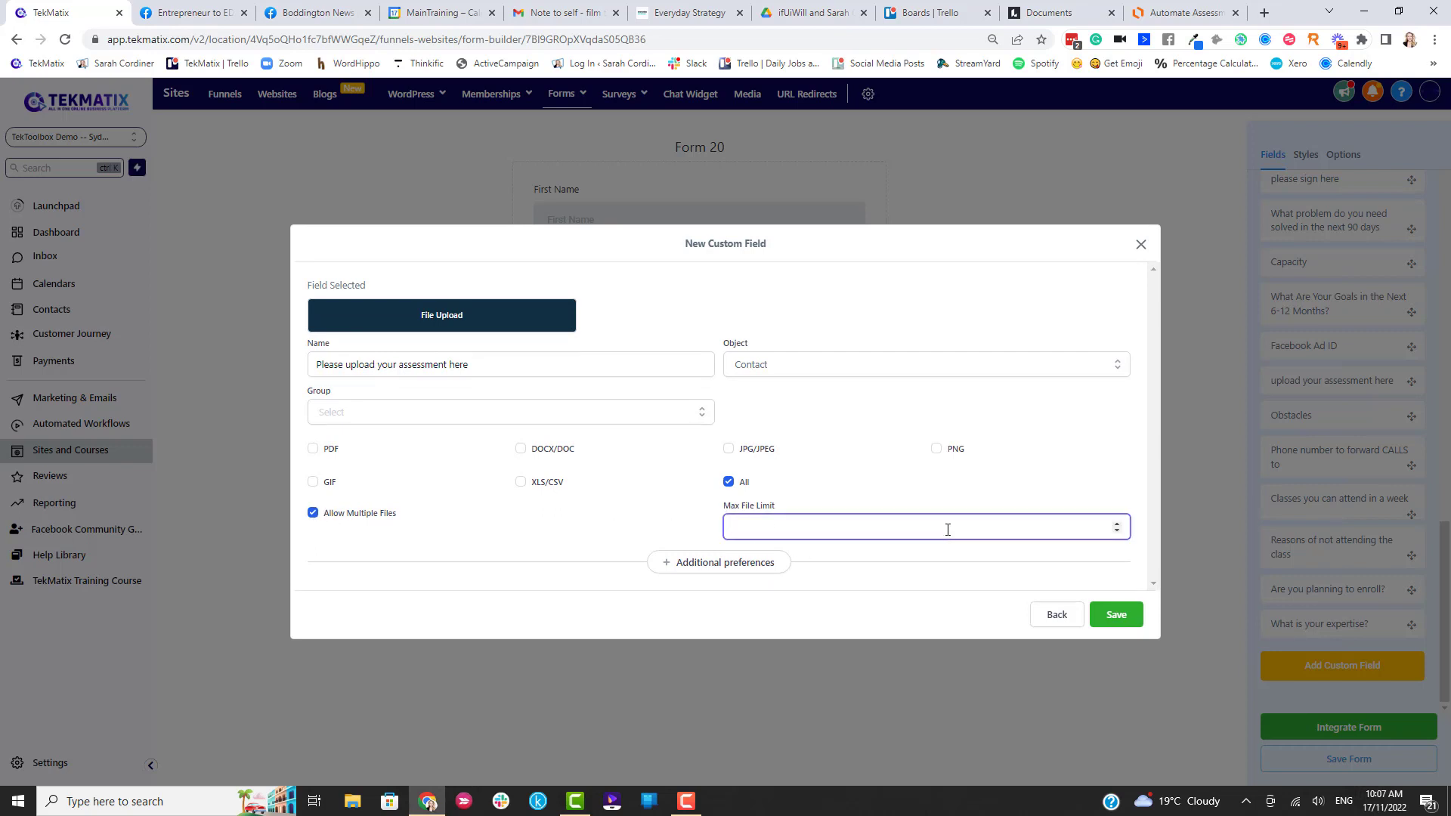
{"action": "left_click", "coordinate": [680, 528]}
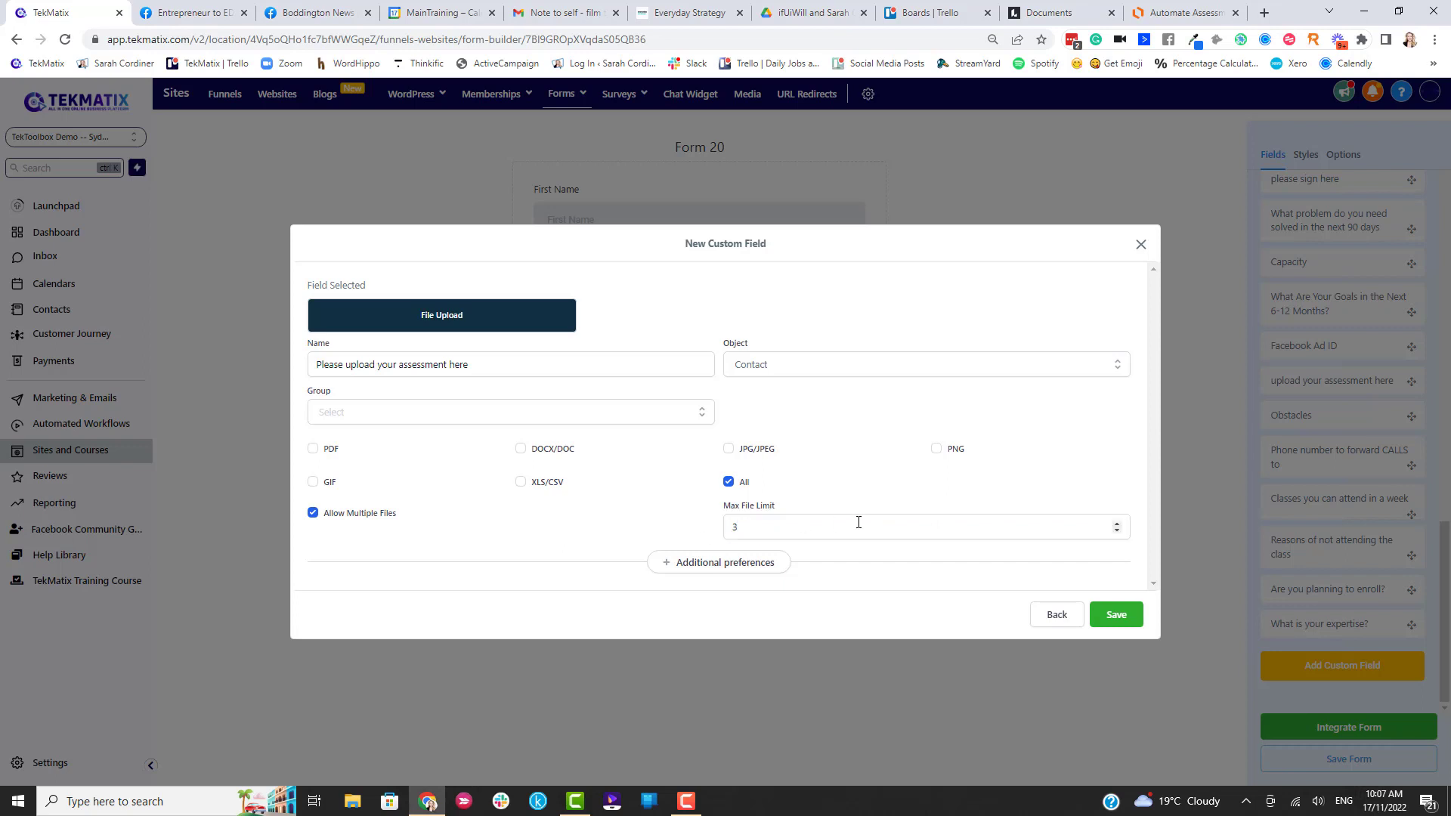
Put the upload field in the Contact group and save it.
{"action": "left_click", "coordinate": [1134, 623]}
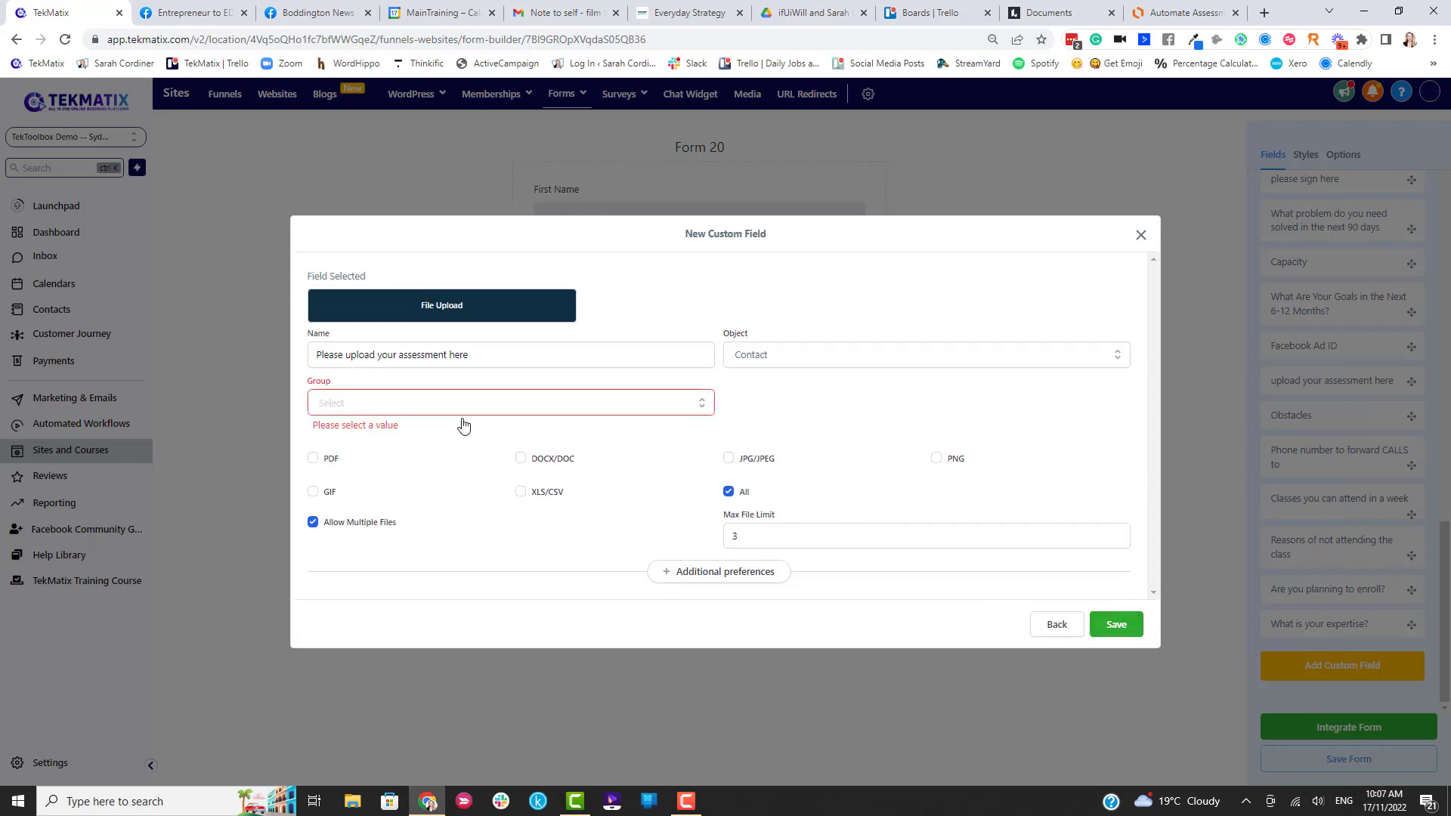
{"action": "left_click", "coordinate": [421, 411]}
{"action": "left_click", "coordinate": [422, 410]}
{"action": "left_click", "coordinate": [421, 411]}
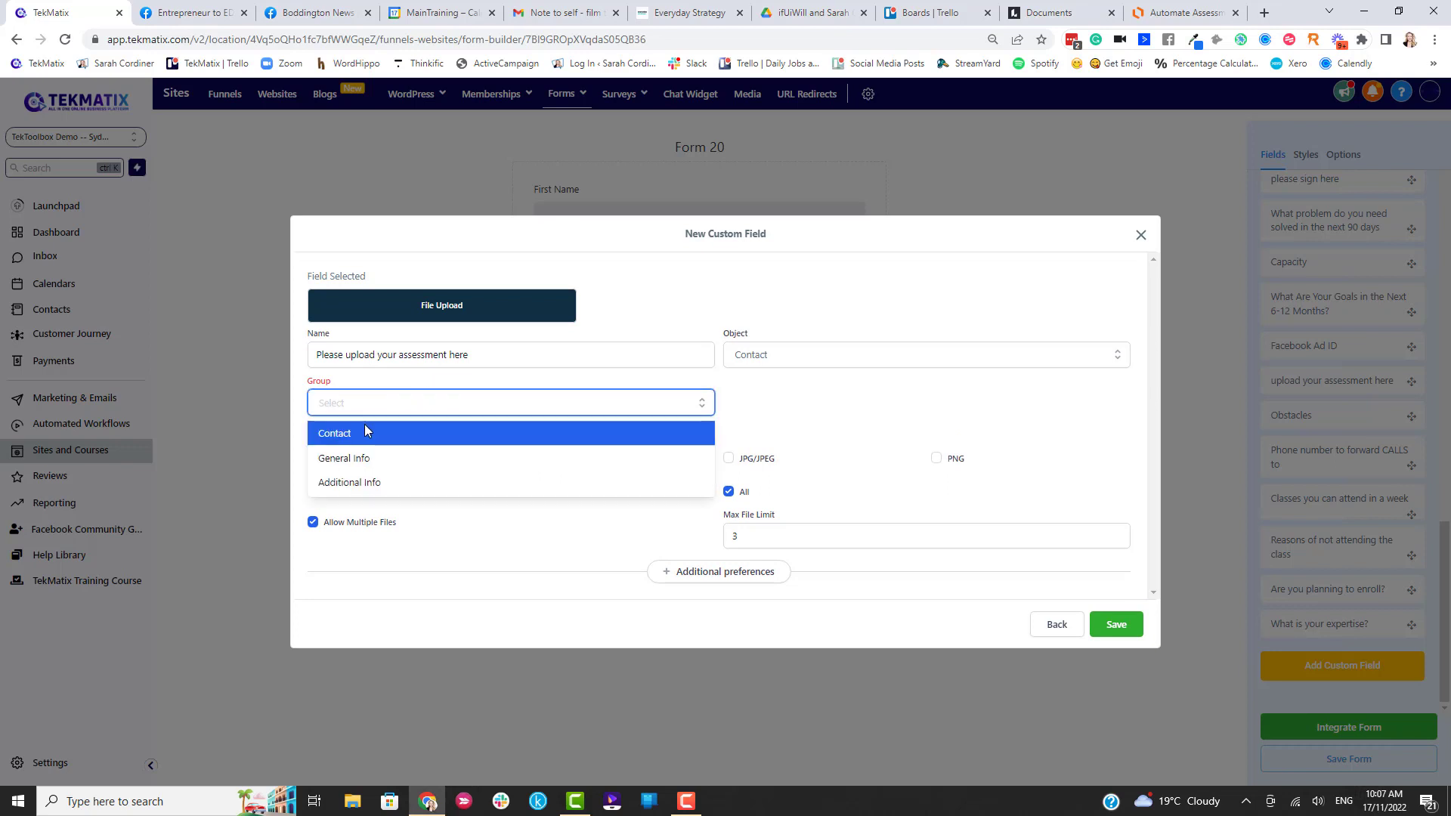
{"action": "left_click", "coordinate": [384, 436]}
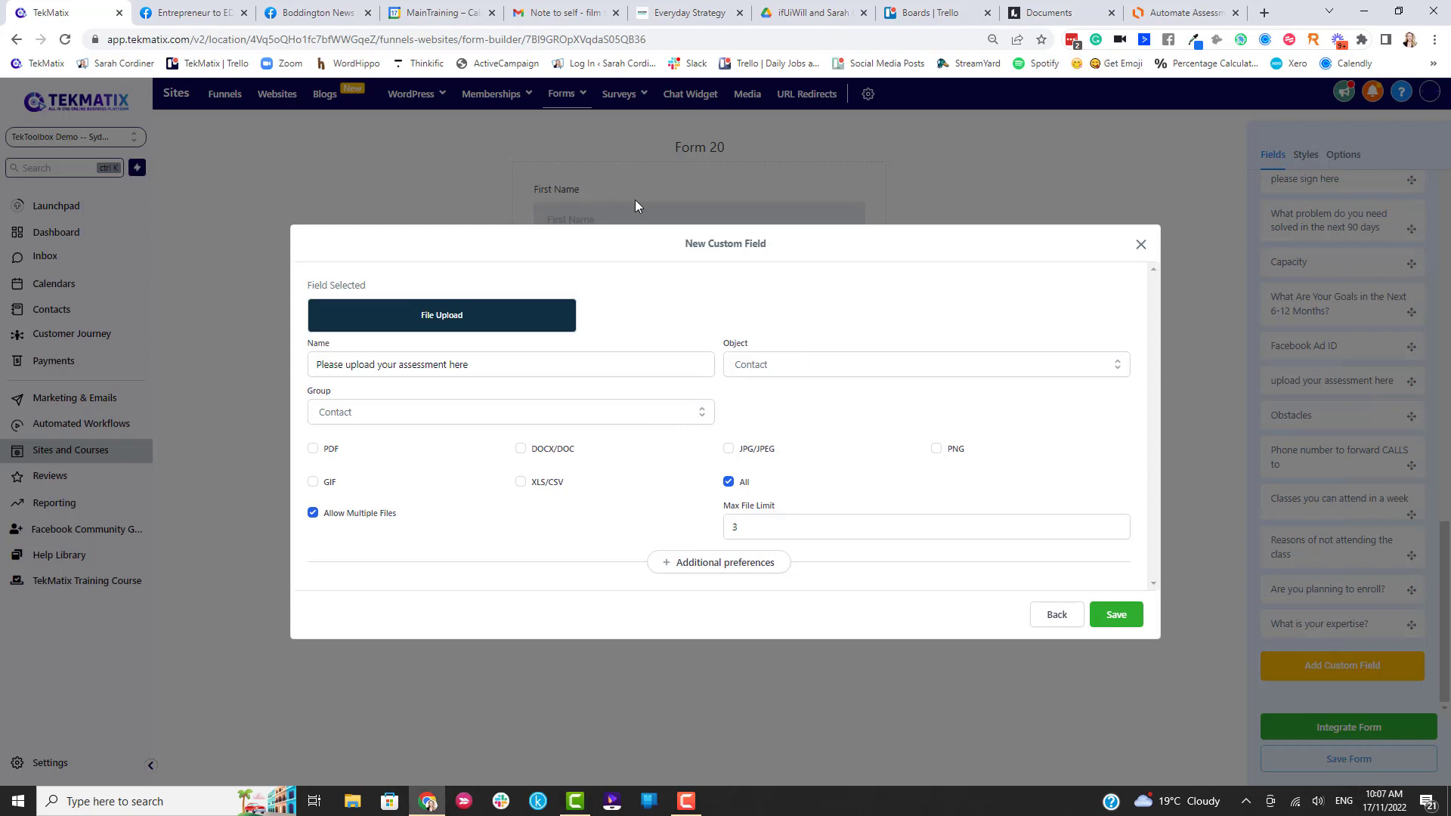
{"action": "left_click", "coordinate": [1111, 616]}
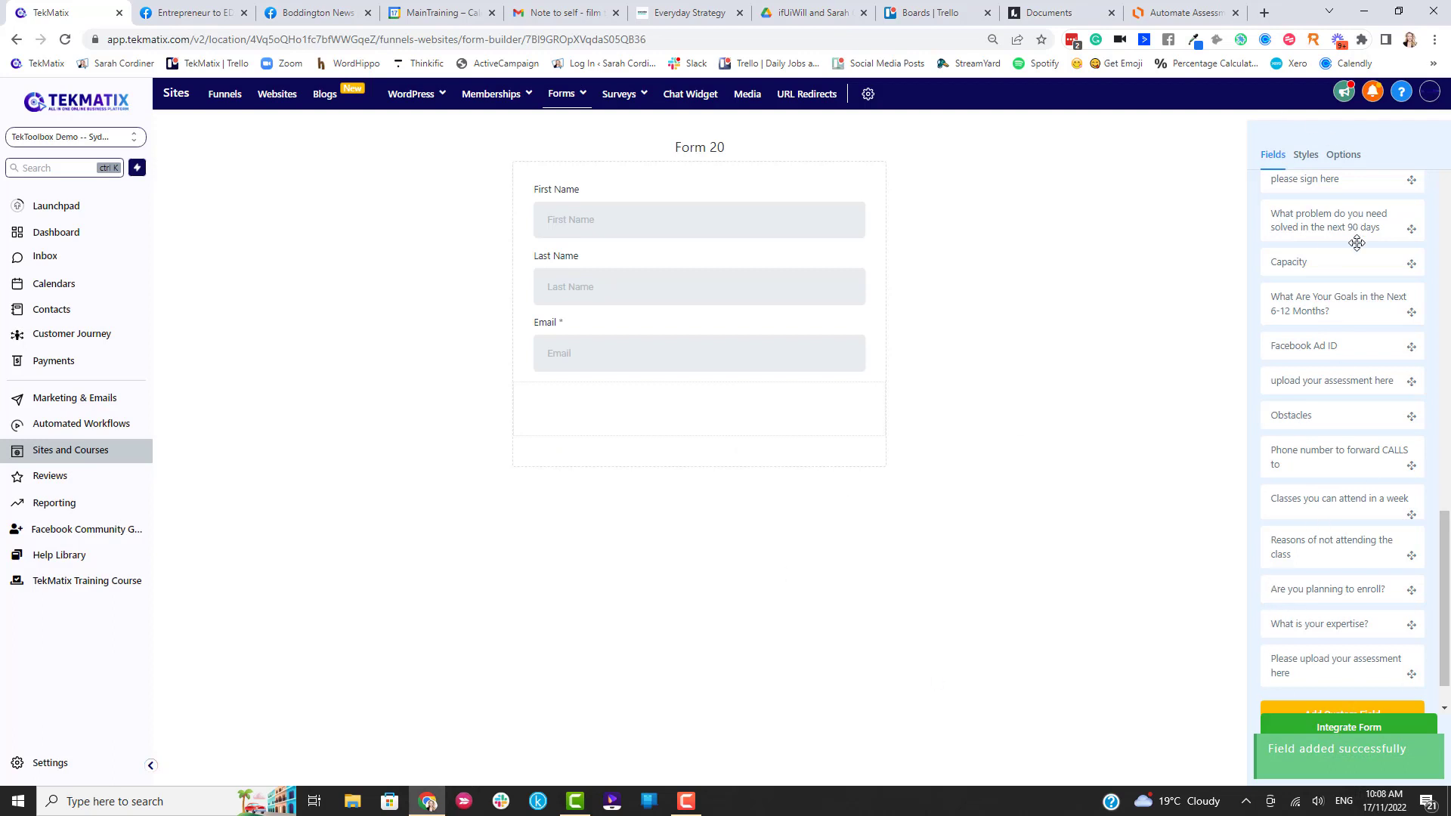
Place the 'Please upload your assessment here' upload field on Form 20 below Email.
{"action": "scroll", "coordinate": [1333, 667], "scroll_direction": "up", "scroll_amount": 15}
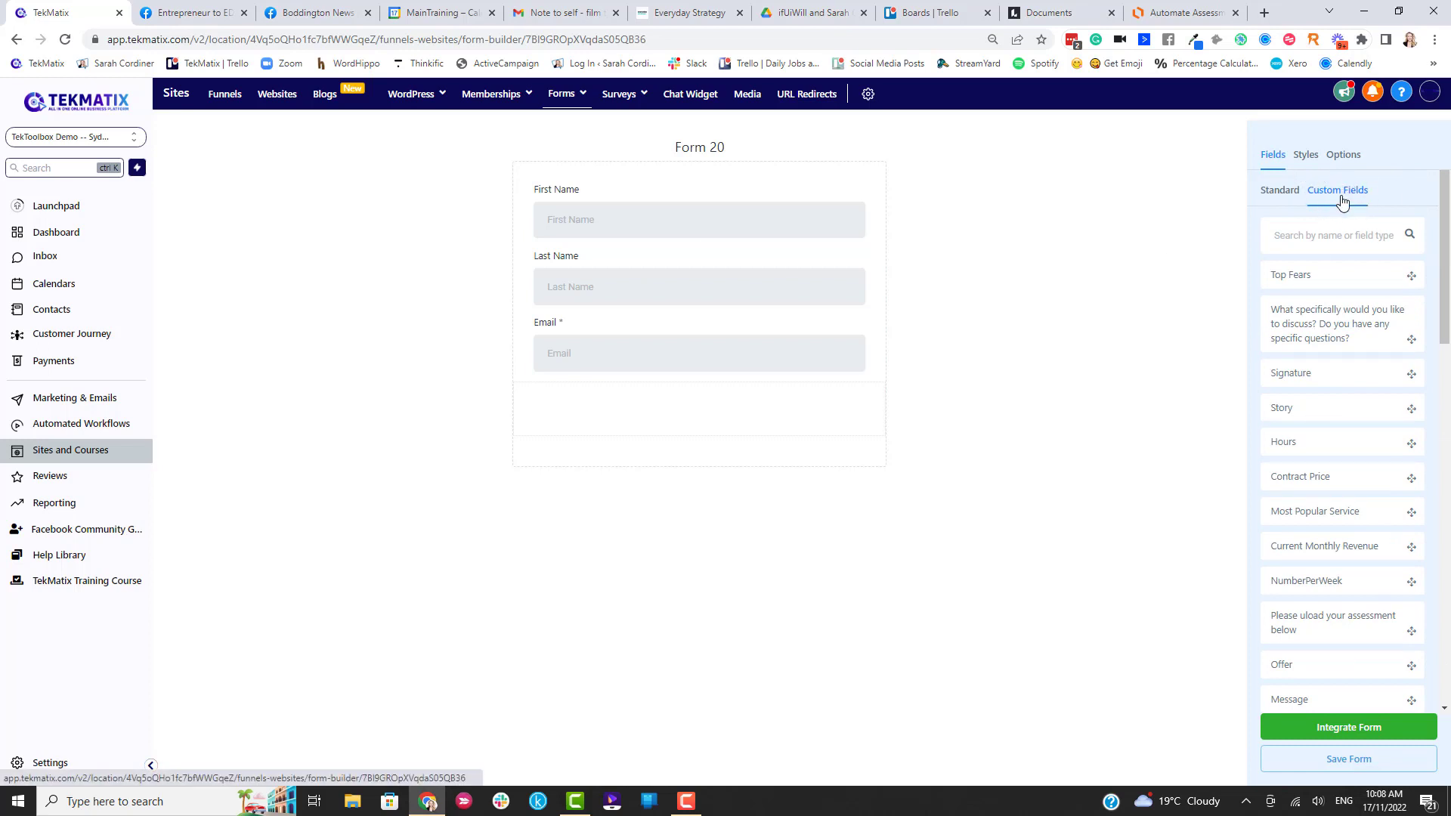
{"action": "scroll", "coordinate": [1349, 249], "scroll_direction": "down", "scroll_amount": 10}
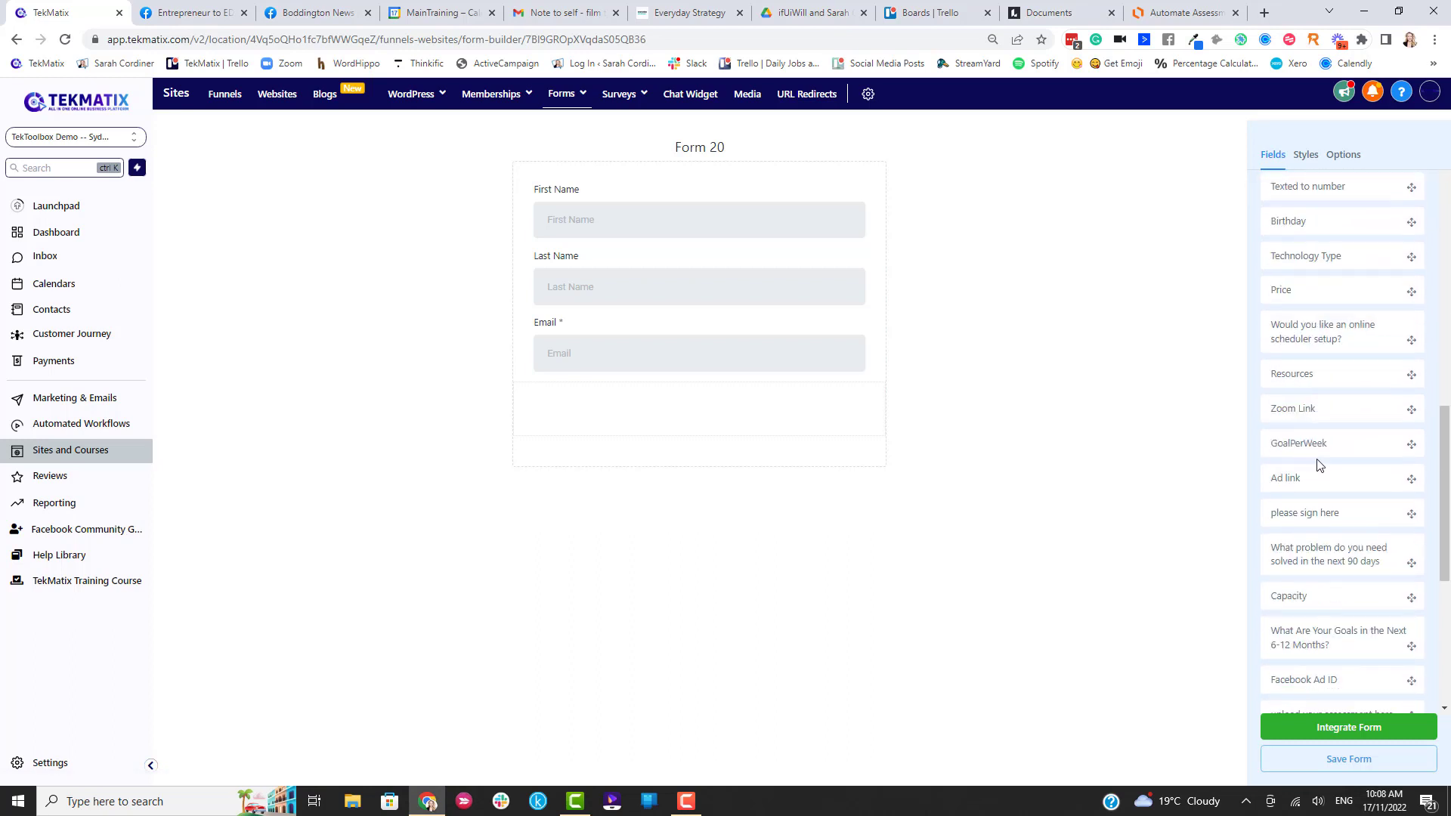
{"action": "scroll", "coordinate": [1321, 476], "scroll_direction": "down", "scroll_amount": 5}
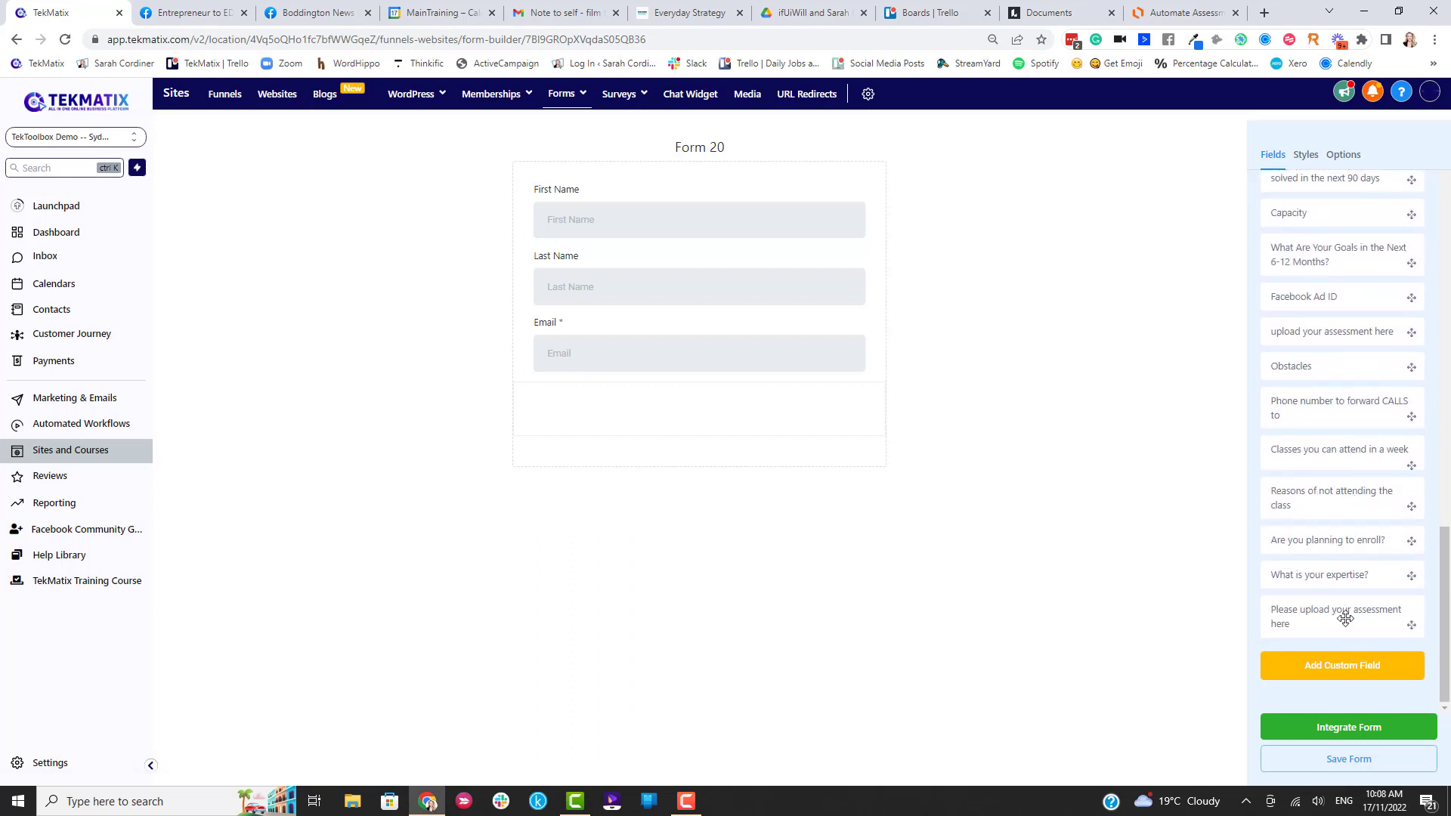
{"action": "left_click_drag", "start_coordinate": [1346, 619], "coordinate": [673, 402]}
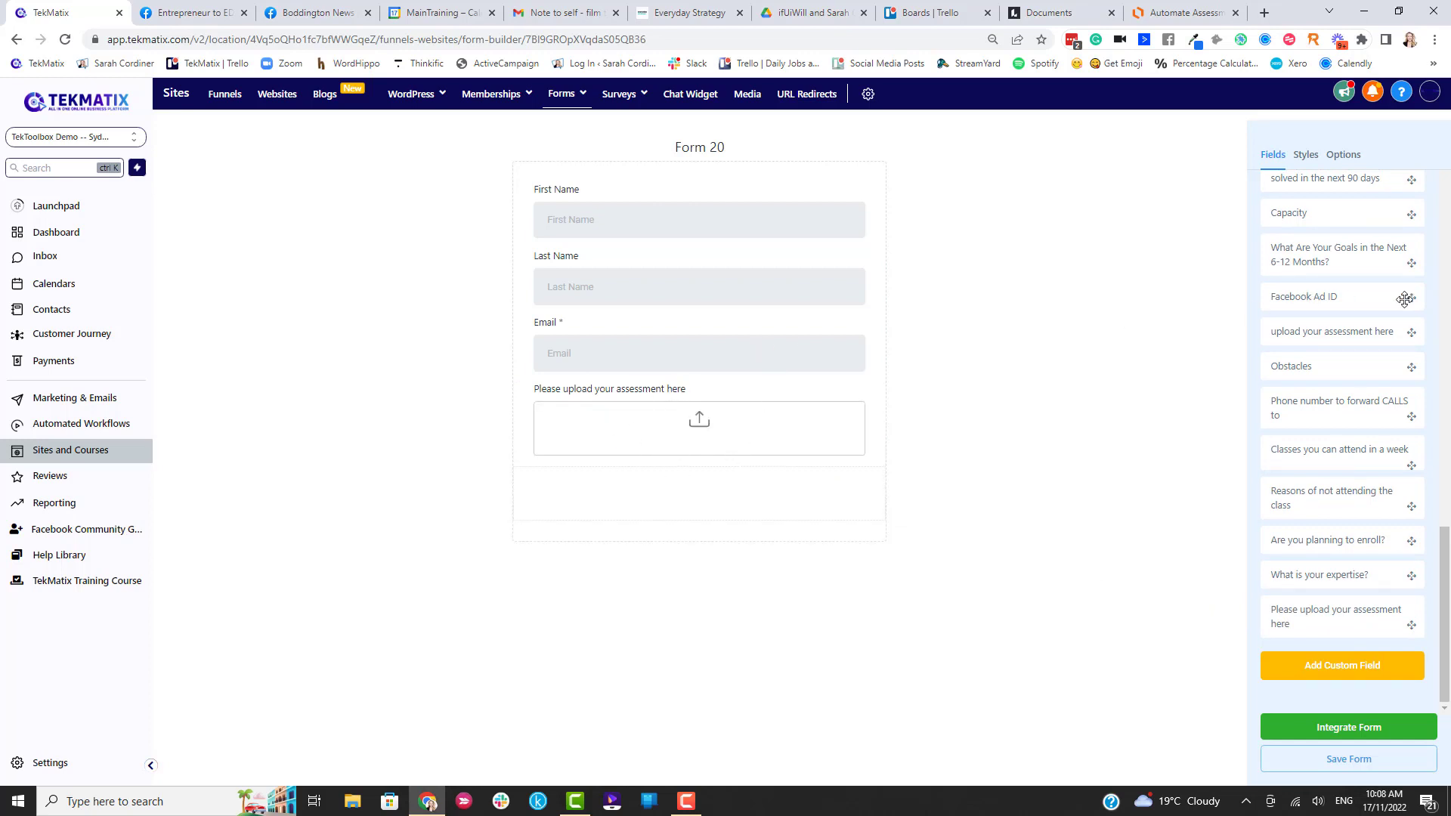
{"action": "scroll", "coordinate": [1330, 227], "scroll_direction": "up", "scroll_amount": 15}
{"action": "left_click", "coordinate": [1281, 196]}
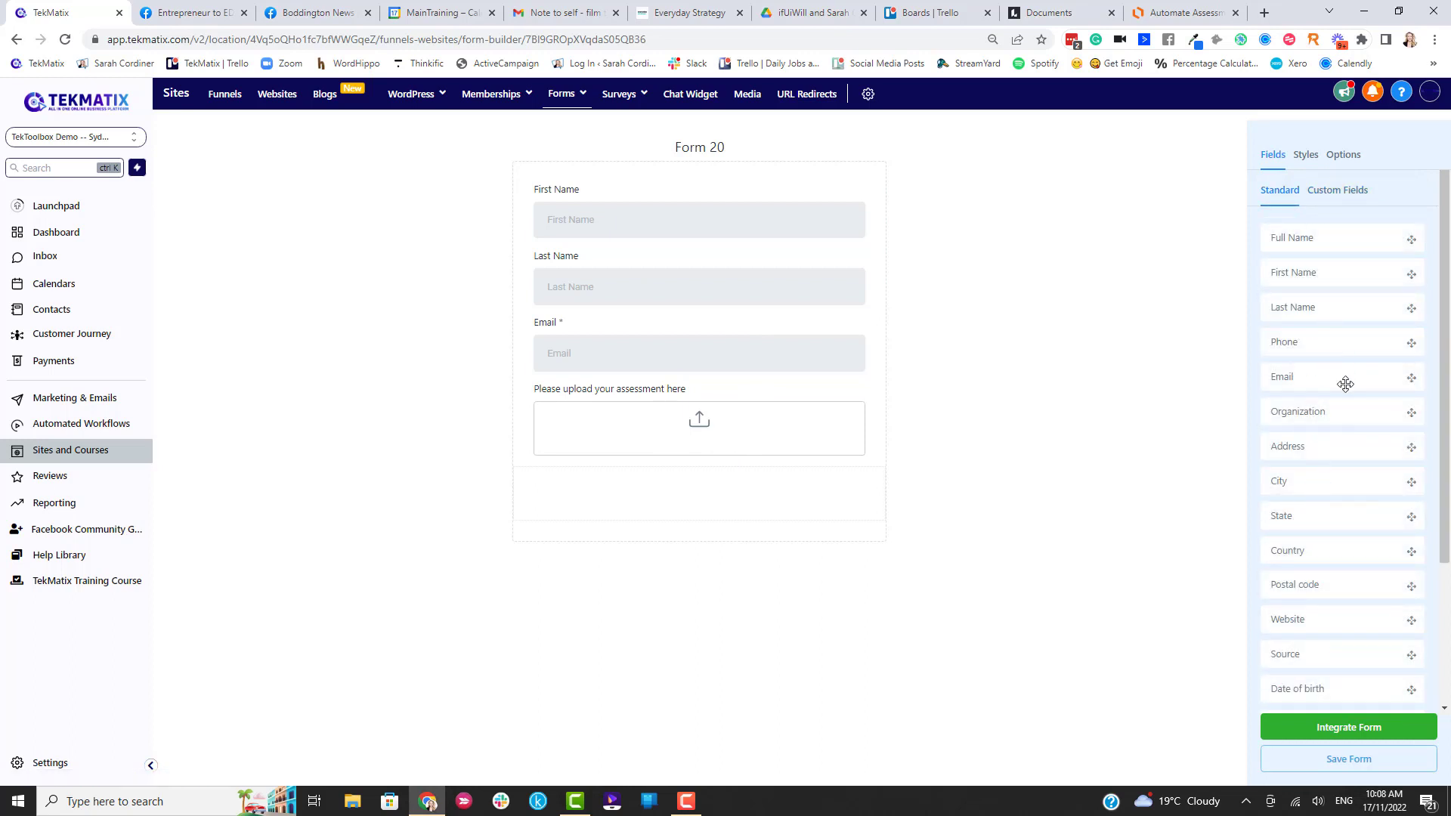
Add a 'Please upload your assessment here' text heading above First Name, size 42, weight 500.
{"action": "scroll", "coordinate": [1344, 384], "scroll_direction": "down", "scroll_amount": 3}
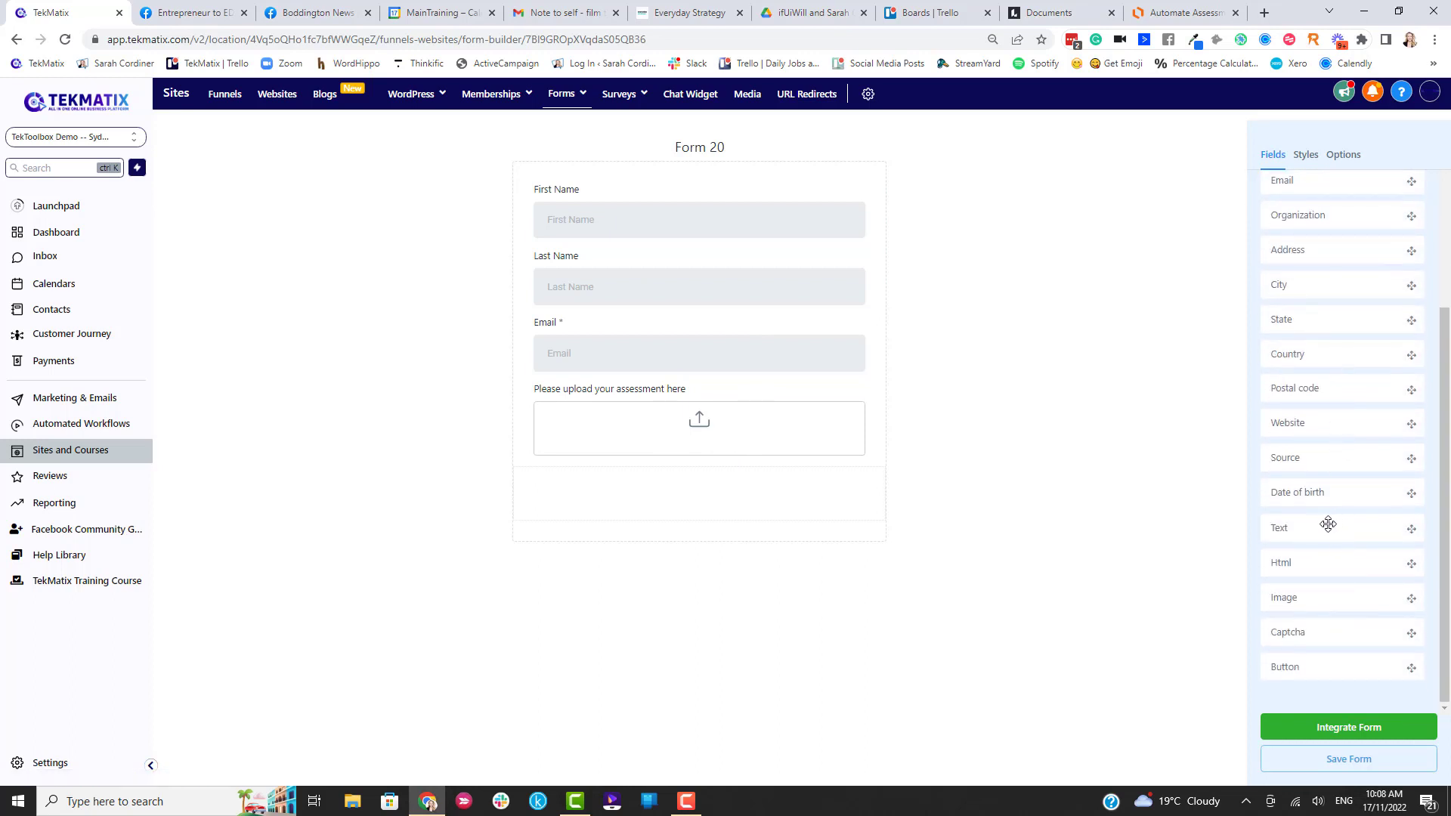
{"action": "left_click_drag", "start_coordinate": [1328, 525], "coordinate": [711, 194]}
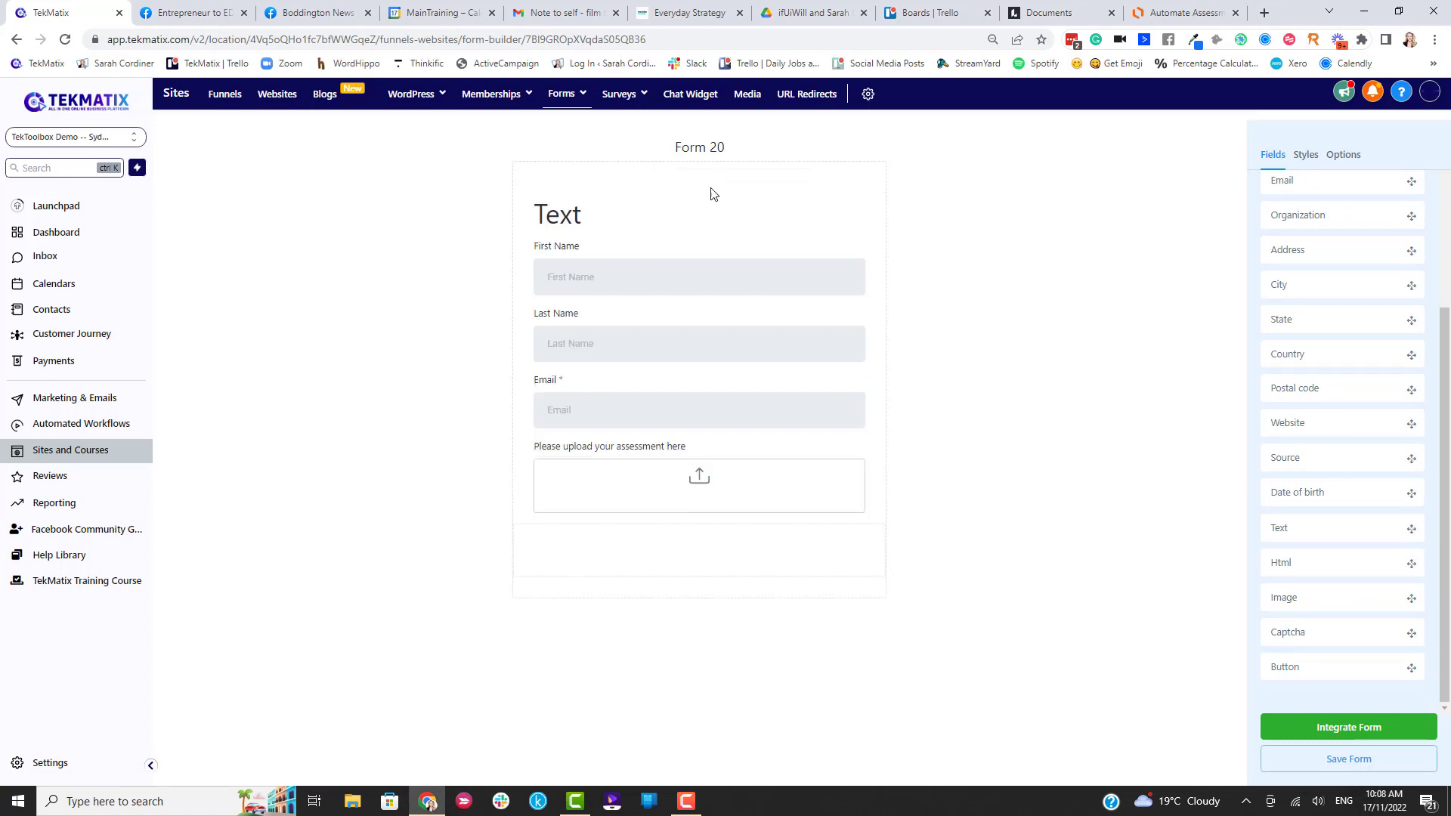
{"action": "left_click", "coordinate": [605, 220]}
{"action": "left_click", "coordinate": [1335, 249]}
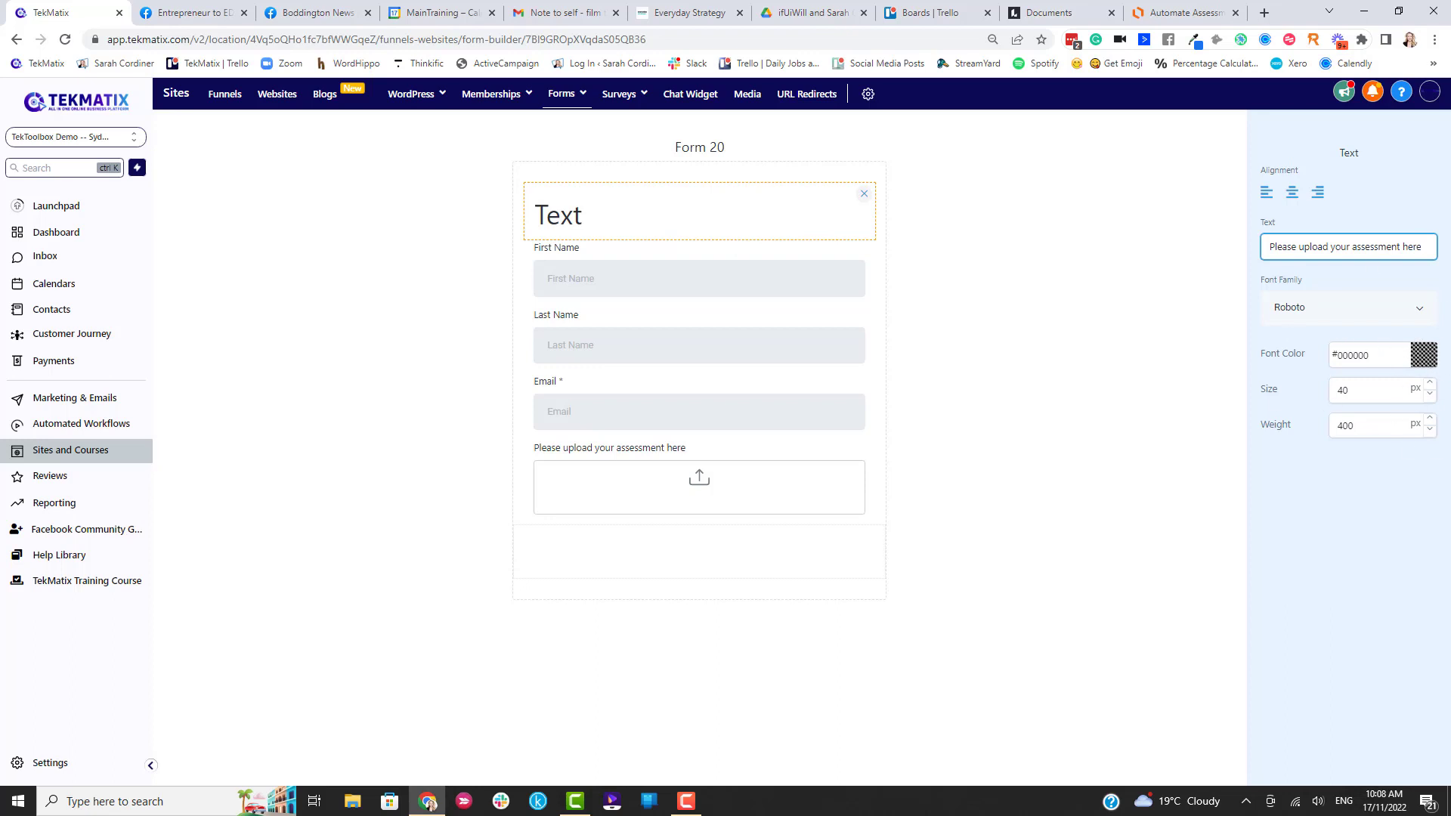
{"action": "double_click", "coordinate": [1430, 384]}
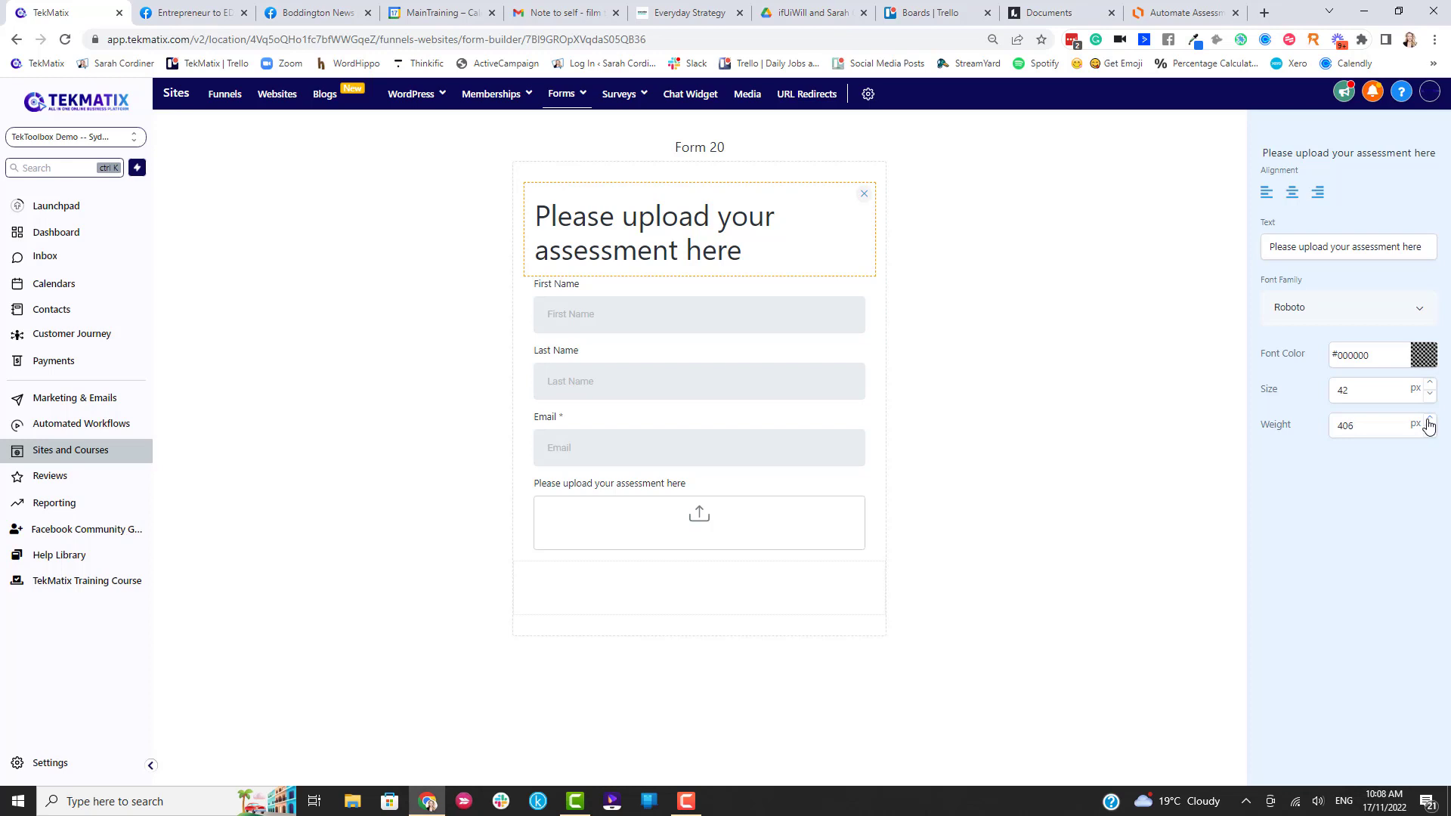
{"action": "double_click", "coordinate": [1429, 419]}
{"action": "left_click_drag", "start_coordinate": [1356, 426], "coordinate": [1328, 433]}
{"action": "type", "text": "500"}
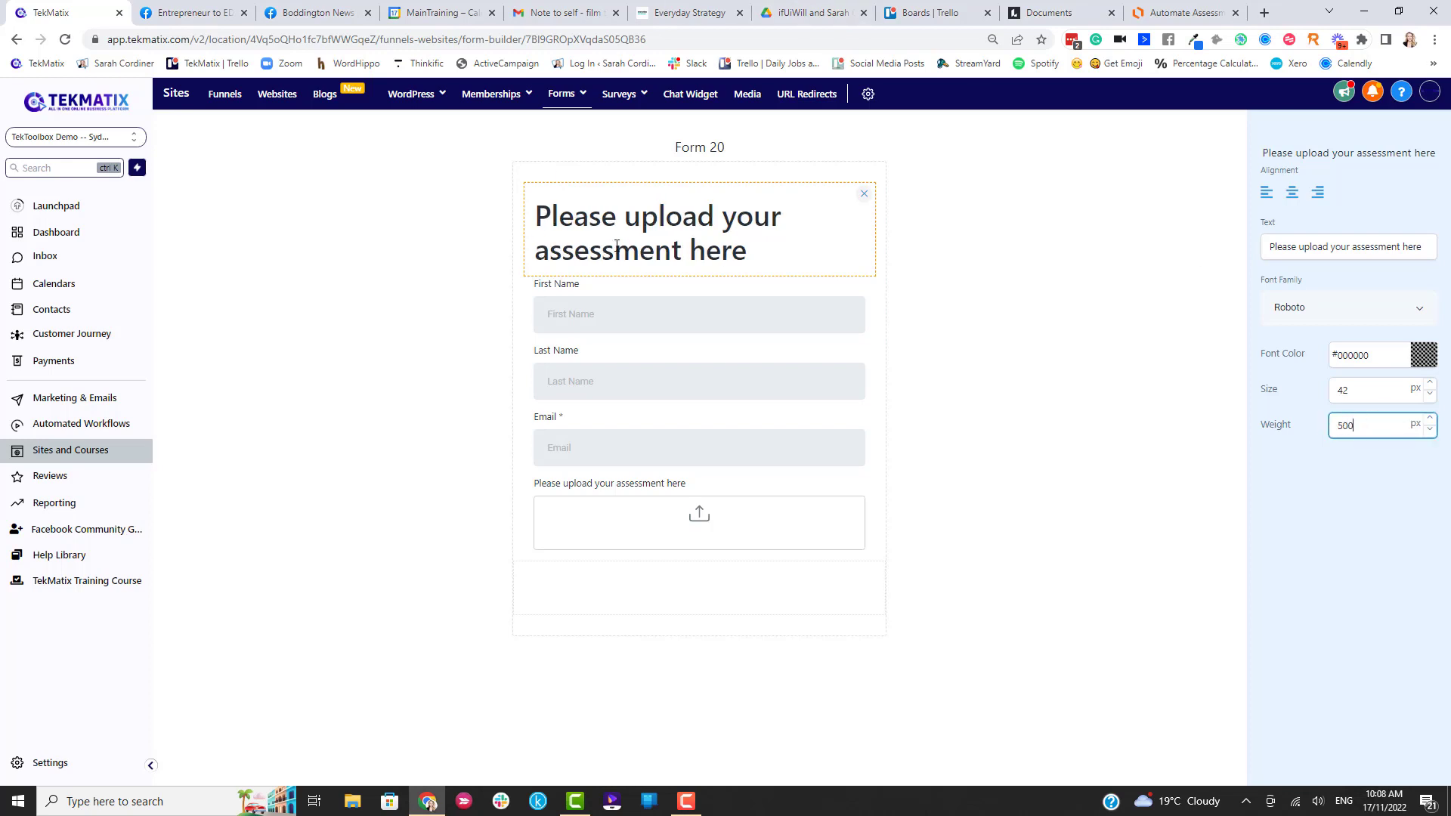
{"action": "left_click", "coordinate": [1010, 327]}
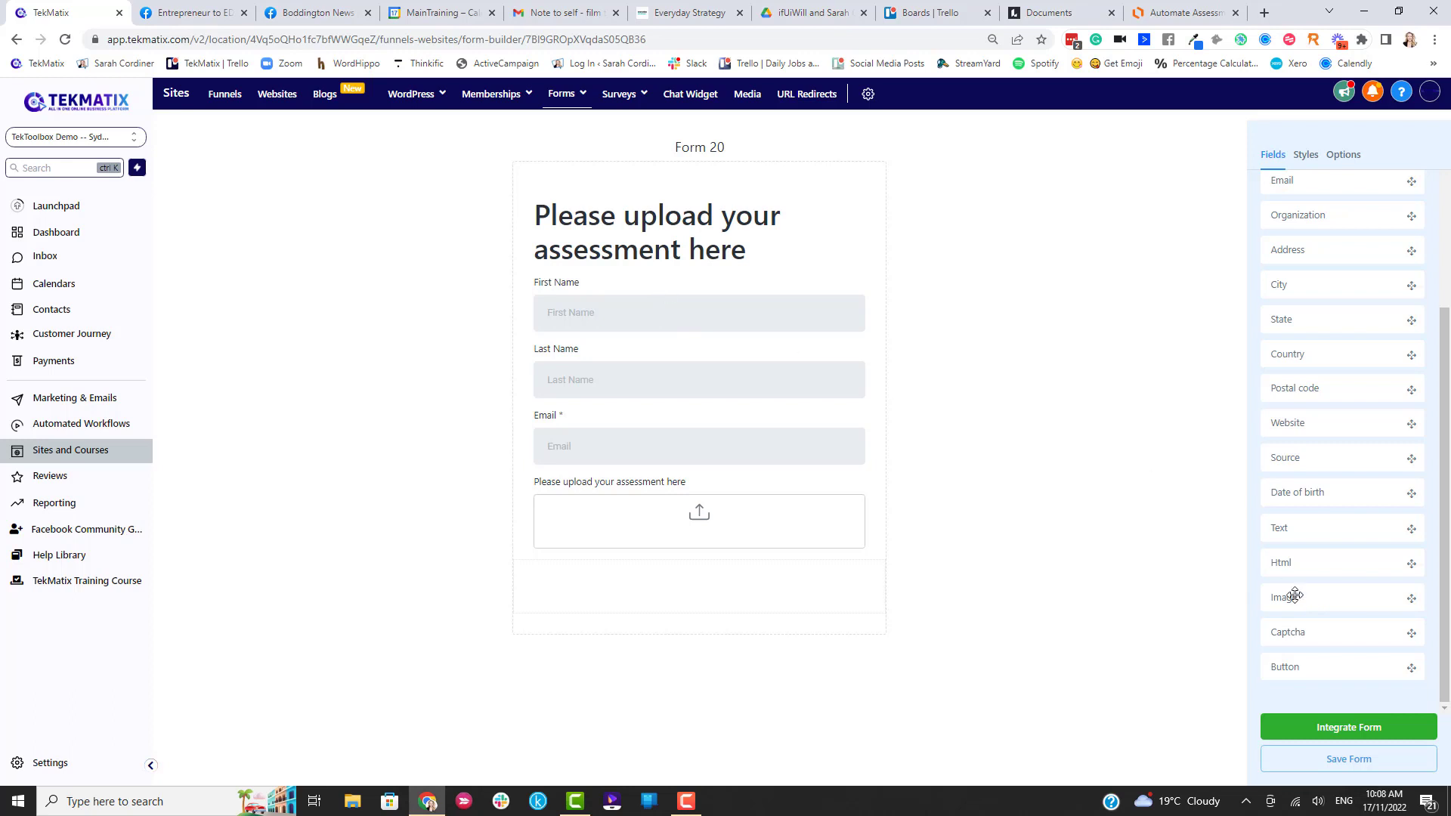
Add a button below the upload box labelled 'SUBMIT ASSESSMENT'.
{"action": "left_click_drag", "start_coordinate": [1342, 668], "coordinate": [680, 587]}
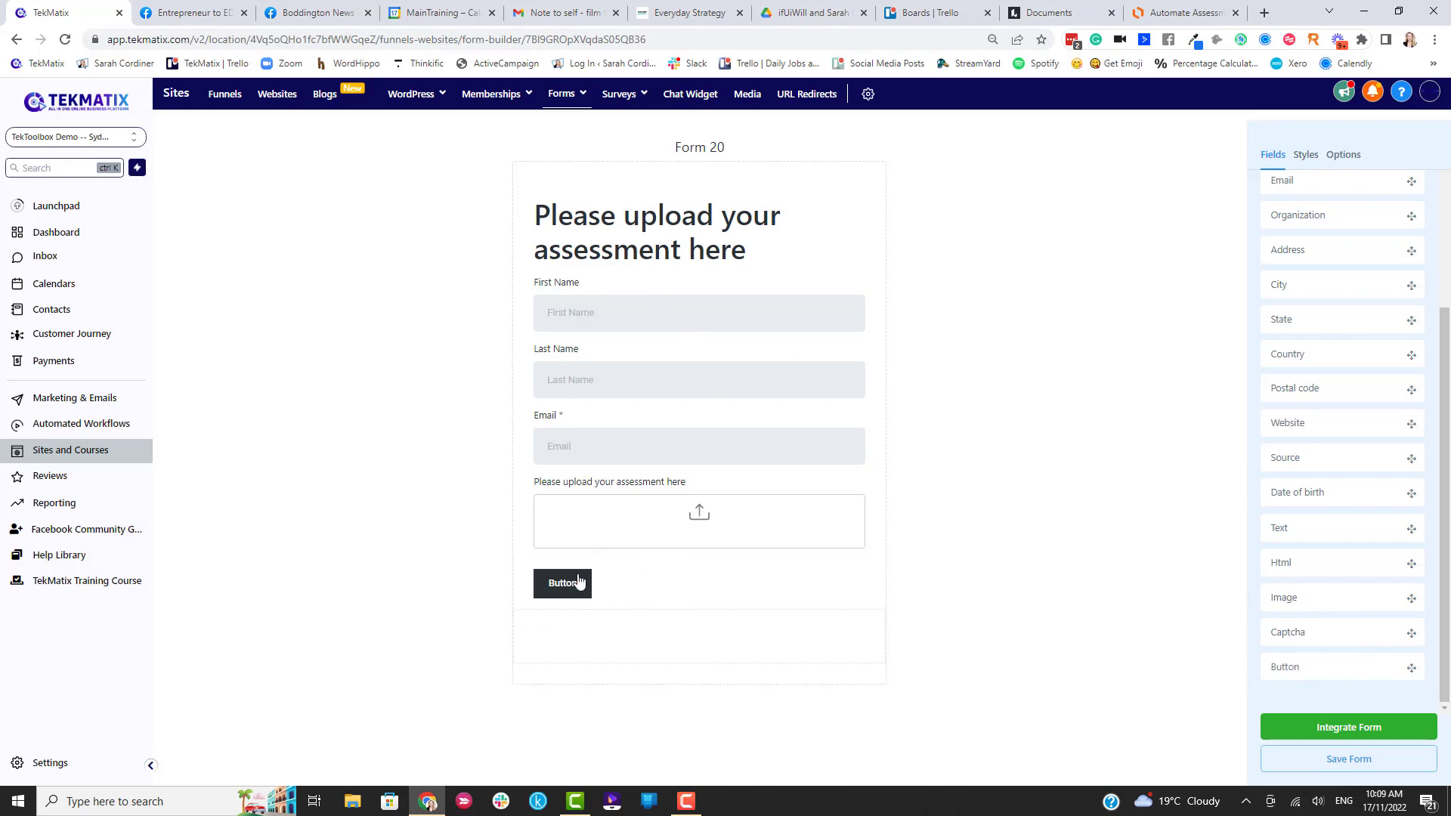
{"action": "left_click", "coordinate": [570, 588]}
{"action": "left_click_drag", "start_coordinate": [1318, 229], "coordinate": [1207, 238]}
{"action": "left_click", "coordinate": [543, 591]}
{"action": "left_click", "coordinate": [1313, 235]}
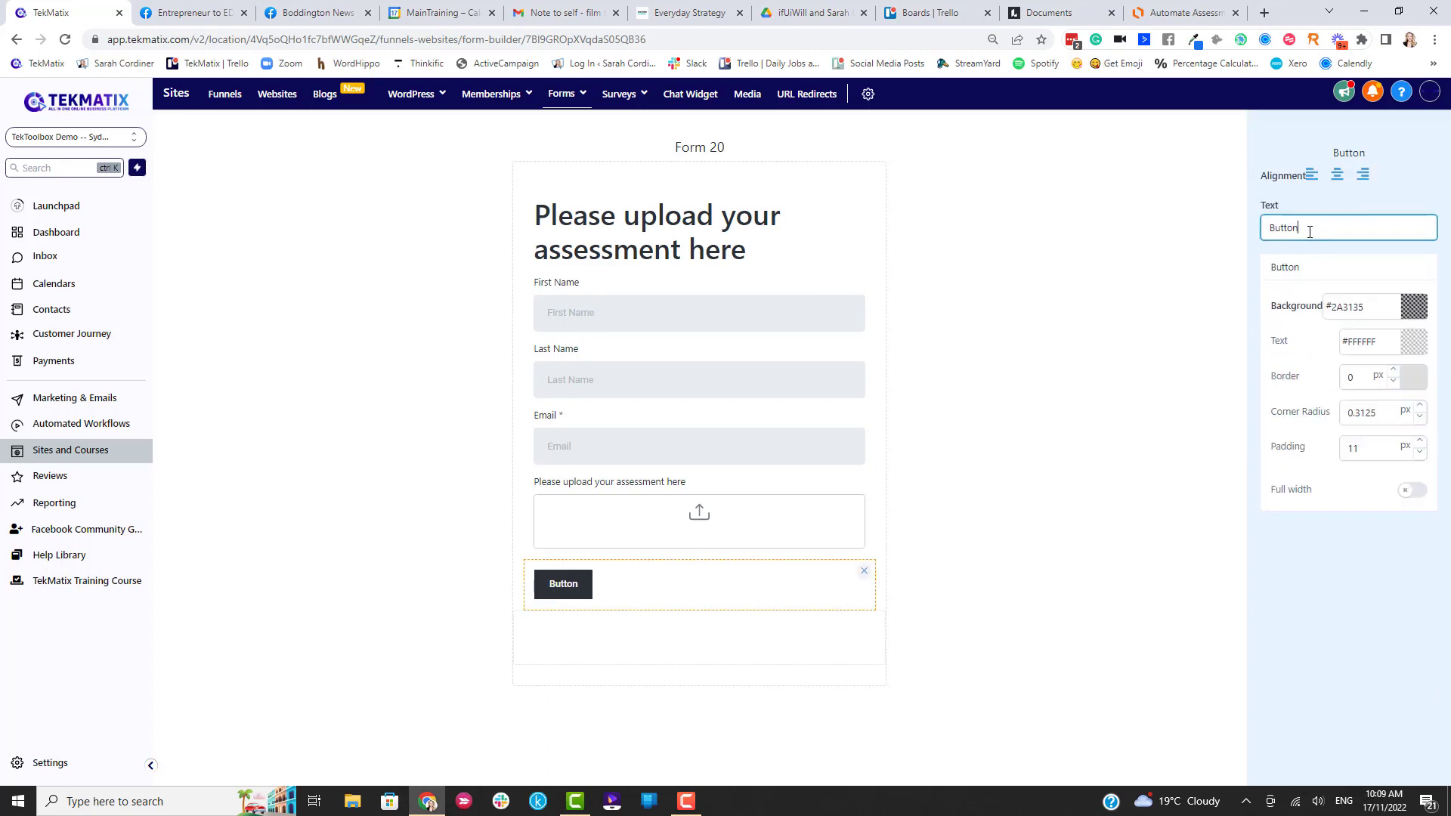
{"action": "key", "text": "BackSpace"}
{"action": "key", "text": "BackSpace"}
{"action": "key", "text": "BackSpace"}
{"action": "key", "text": "BackSpace"}
{"action": "key", "text": "BackSpace"}
{"action": "key", "text": "BackSpace"}
{"action": "type", "text": "SUBMIT ASSESSMENT"}
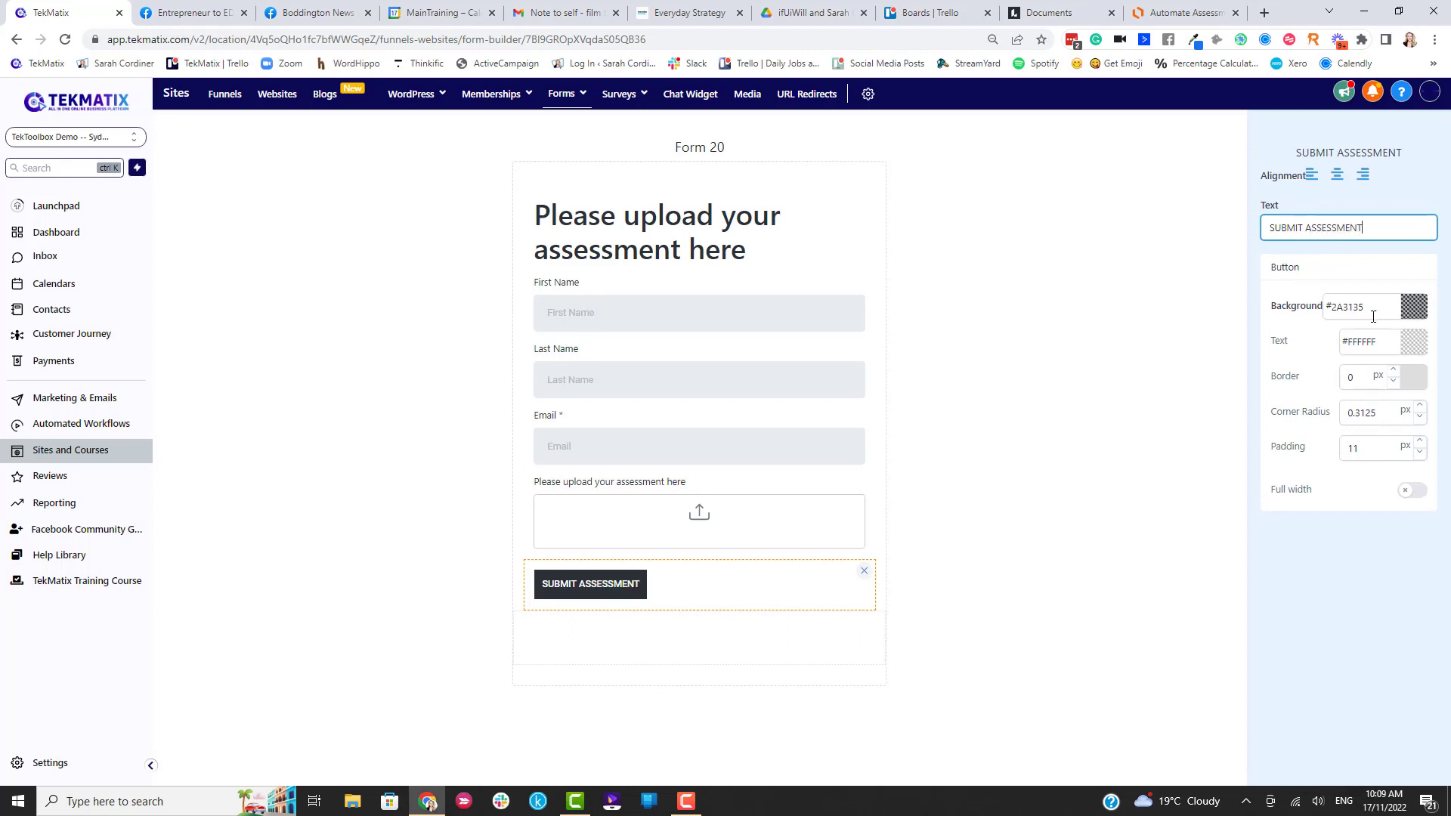
Give the submit button a blue #2497D8FF background.
{"action": "left_click", "coordinate": [1414, 306]}
{"action": "left_click", "coordinate": [1404, 337]}
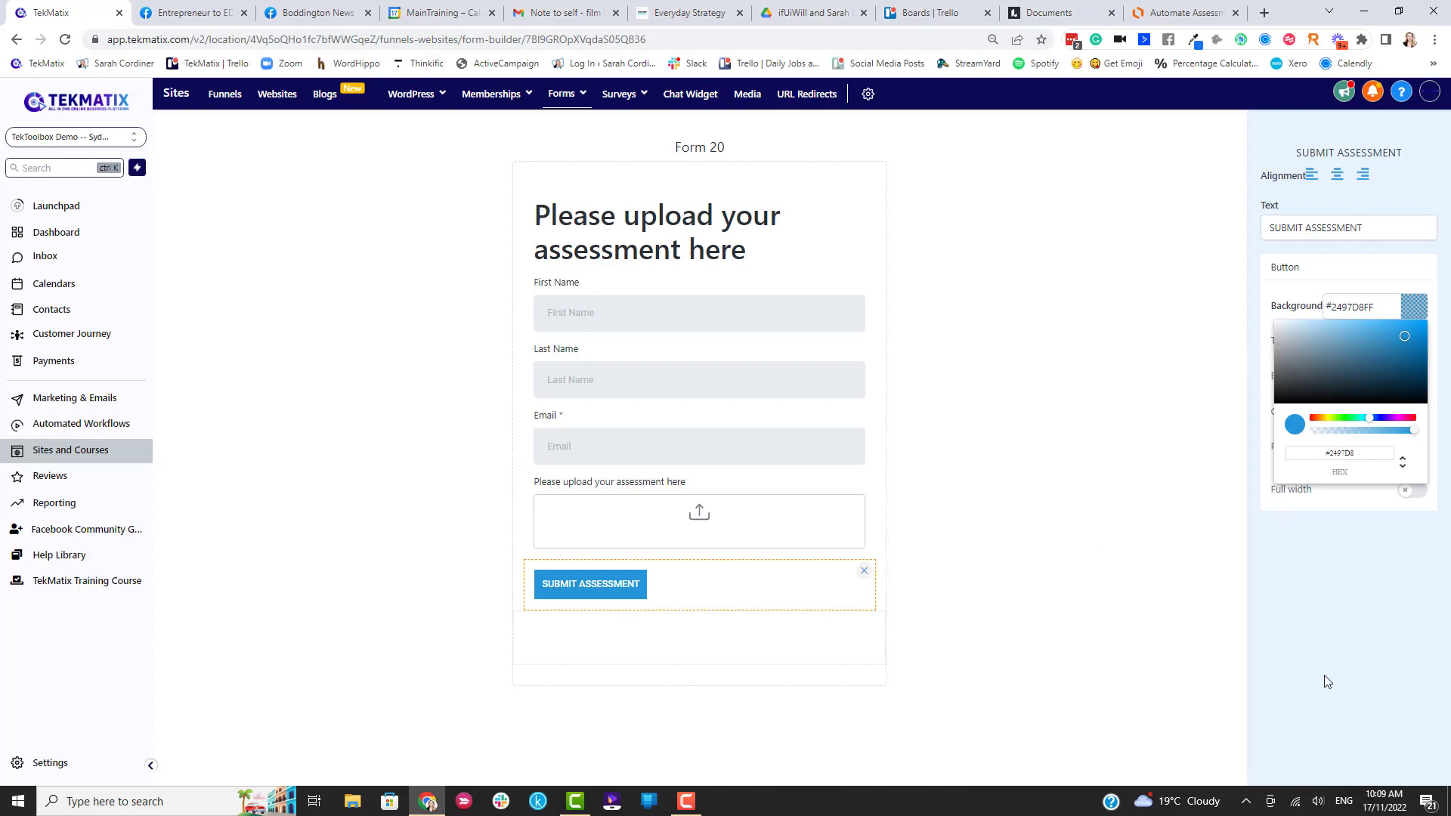
{"action": "left_click", "coordinate": [1226, 299]}
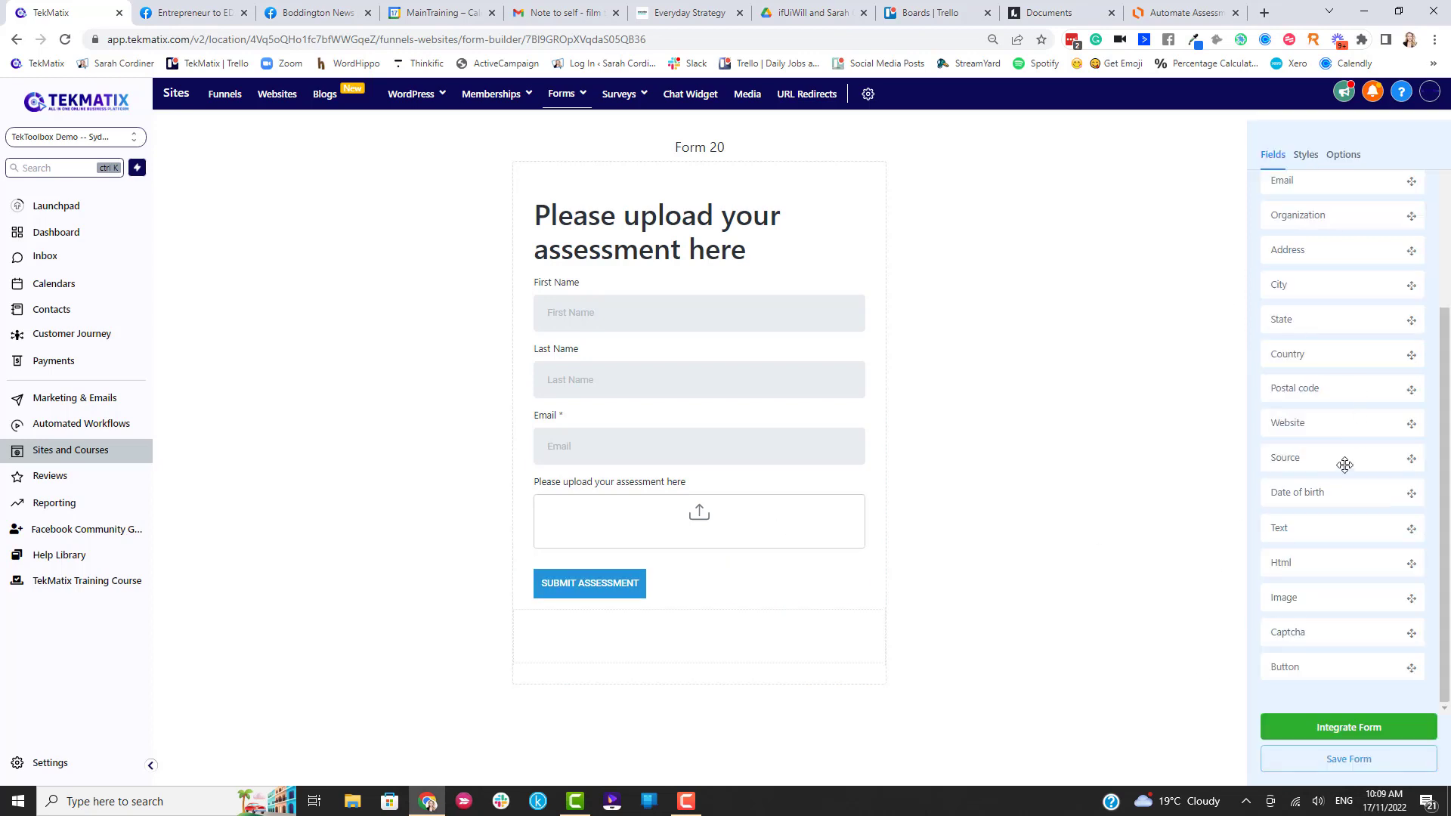
{"action": "left_click", "coordinate": [635, 589]}
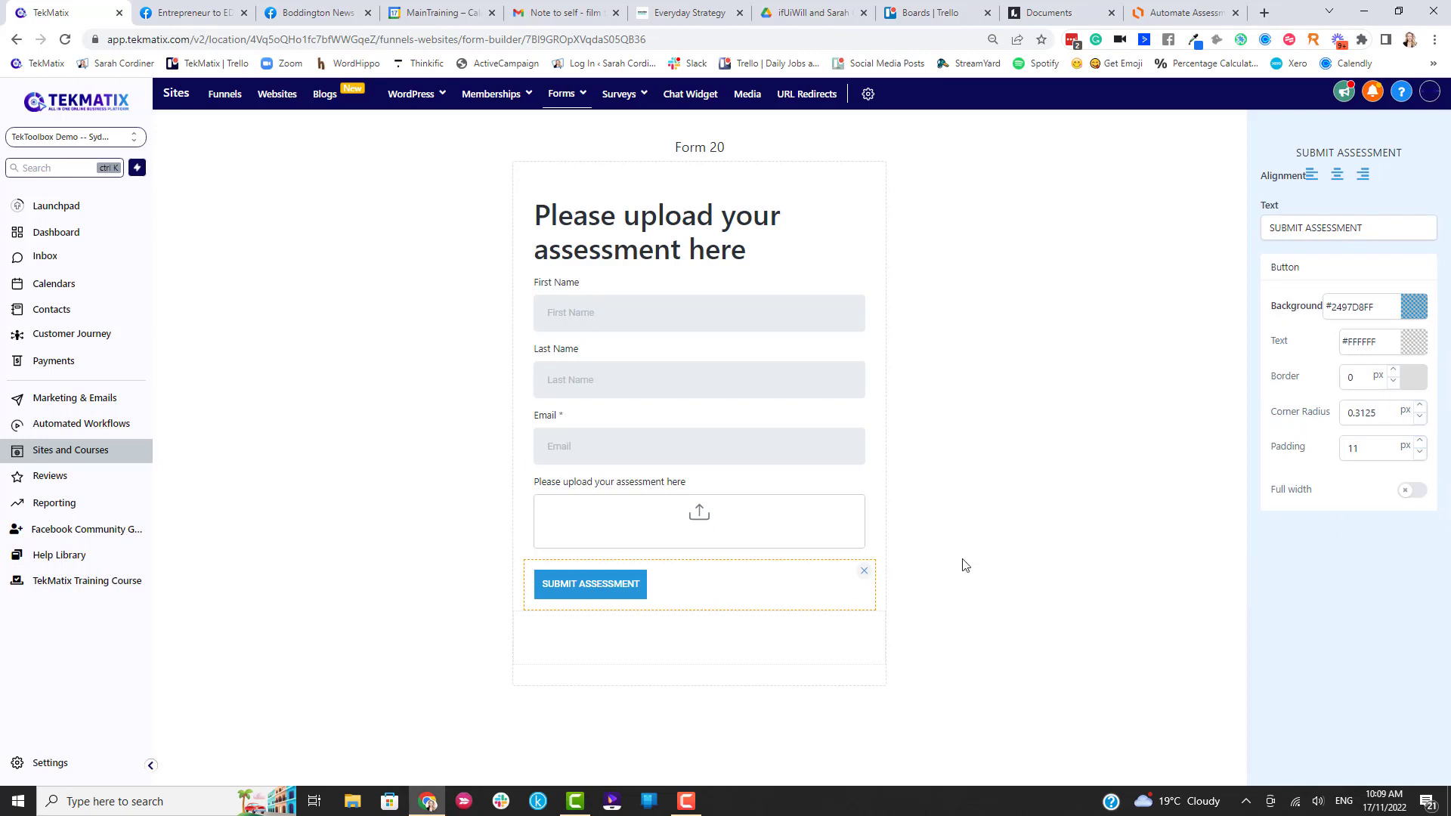
{"action": "left_click", "coordinate": [1119, 429]}
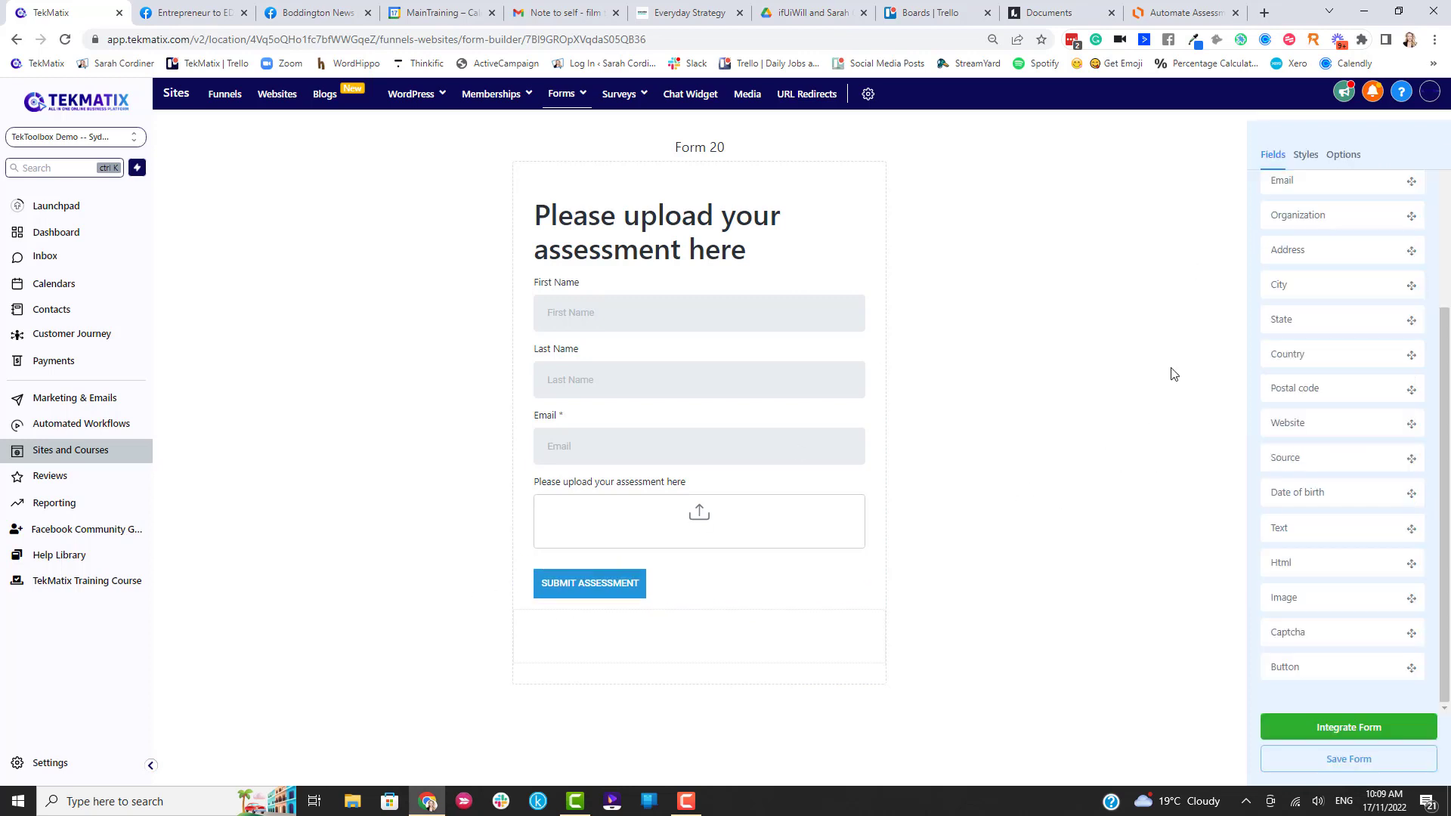
Save Form 20 and paste its direct Link URL into a new browser tab.
{"action": "left_click", "coordinate": [1346, 769]}
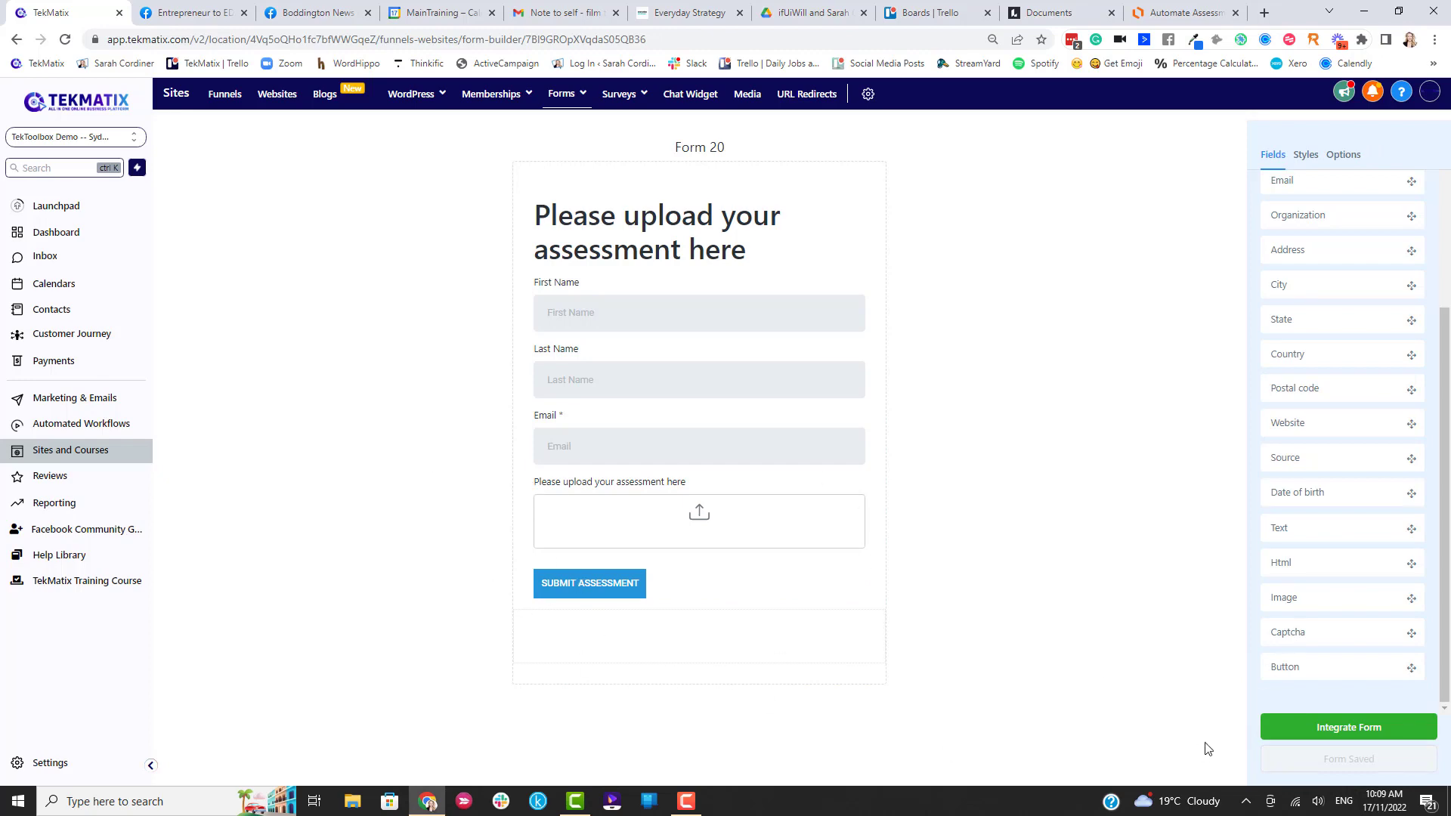
{"action": "left_click", "coordinate": [1300, 728]}
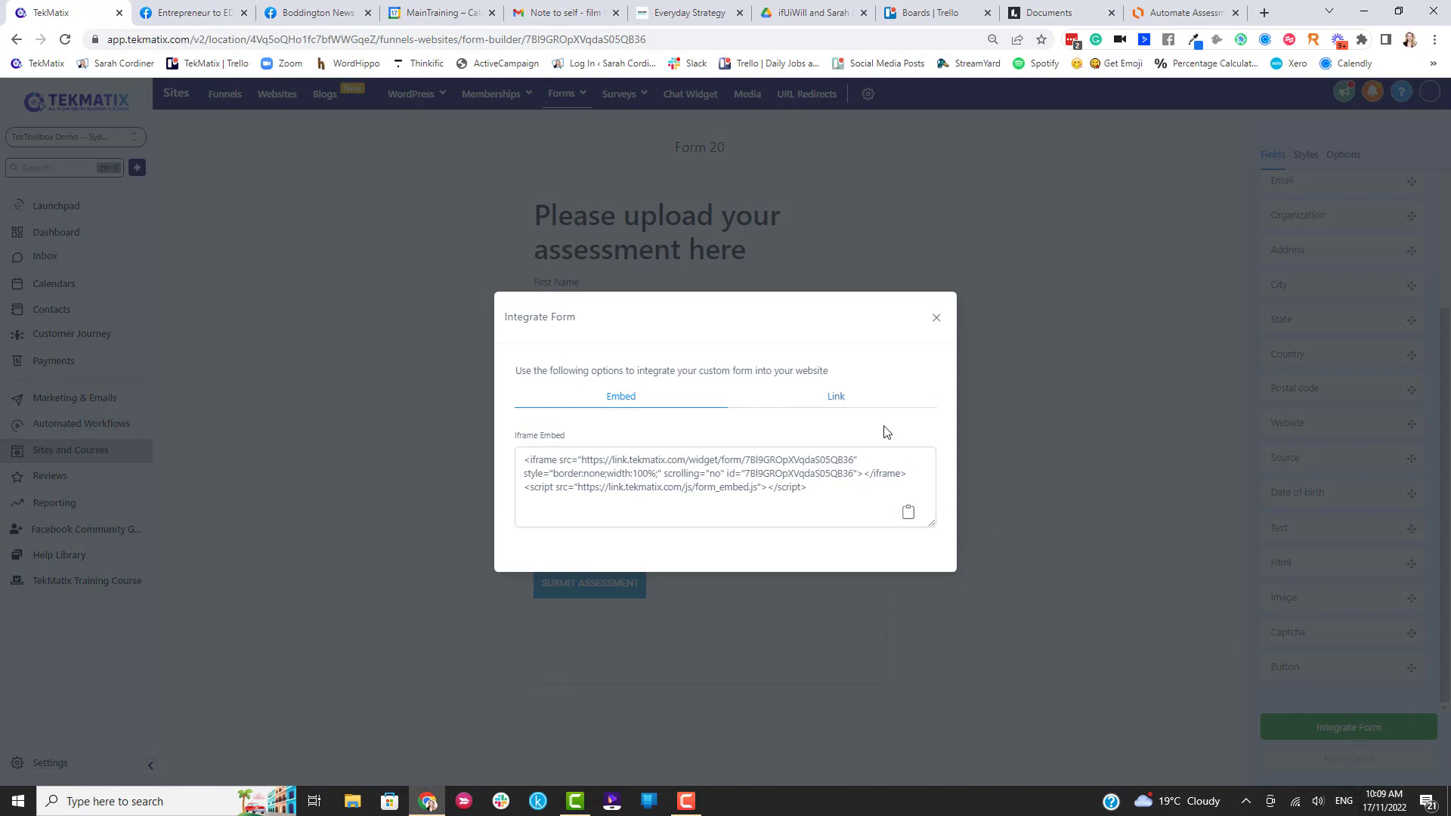
{"action": "left_click", "coordinate": [833, 401]}
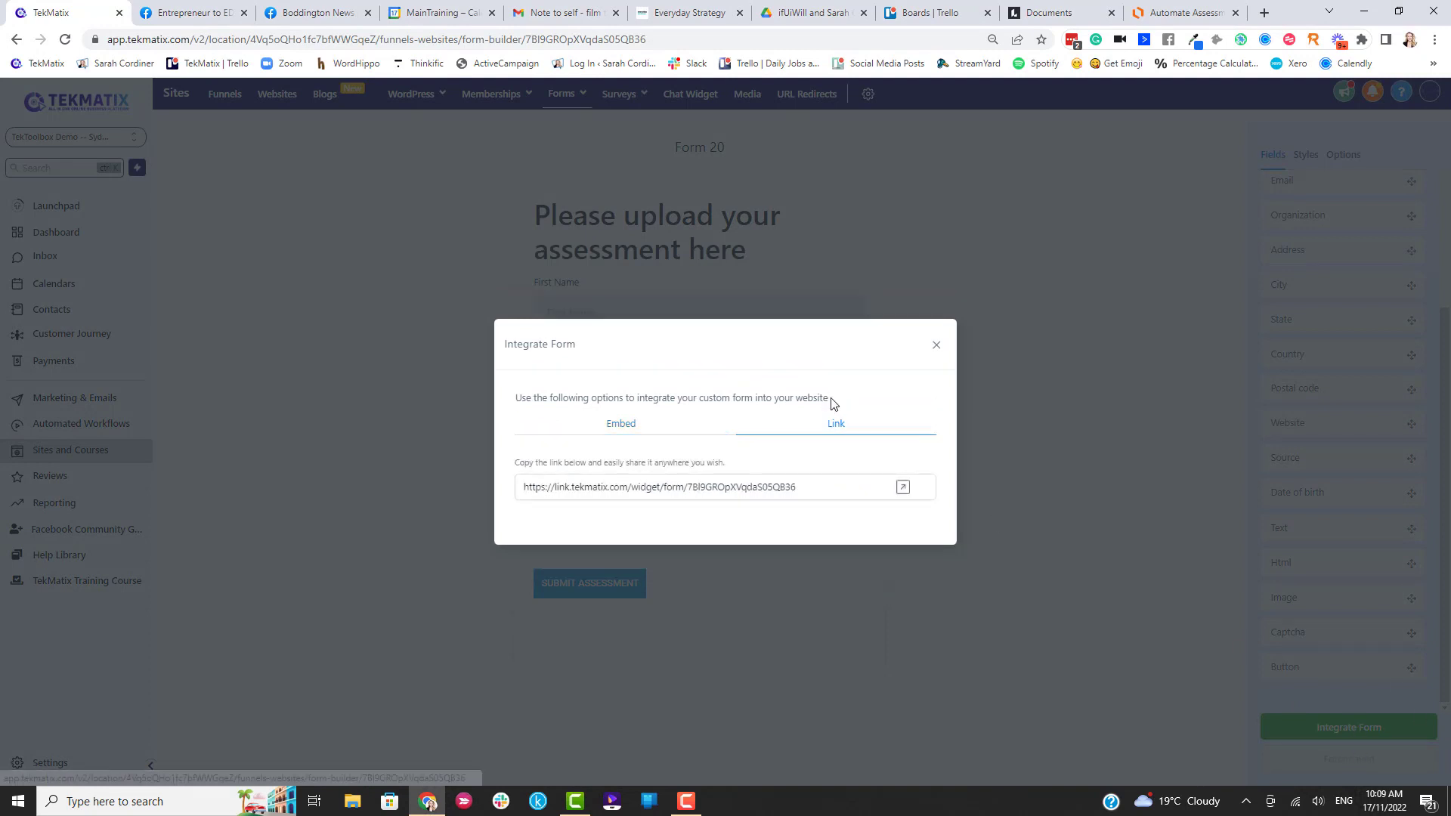
{"action": "left_click_drag", "start_coordinate": [813, 489], "coordinate": [487, 483]}
{"action": "key", "text": "ctrl+c"}
{"action": "key", "text": "ctrl+t"}
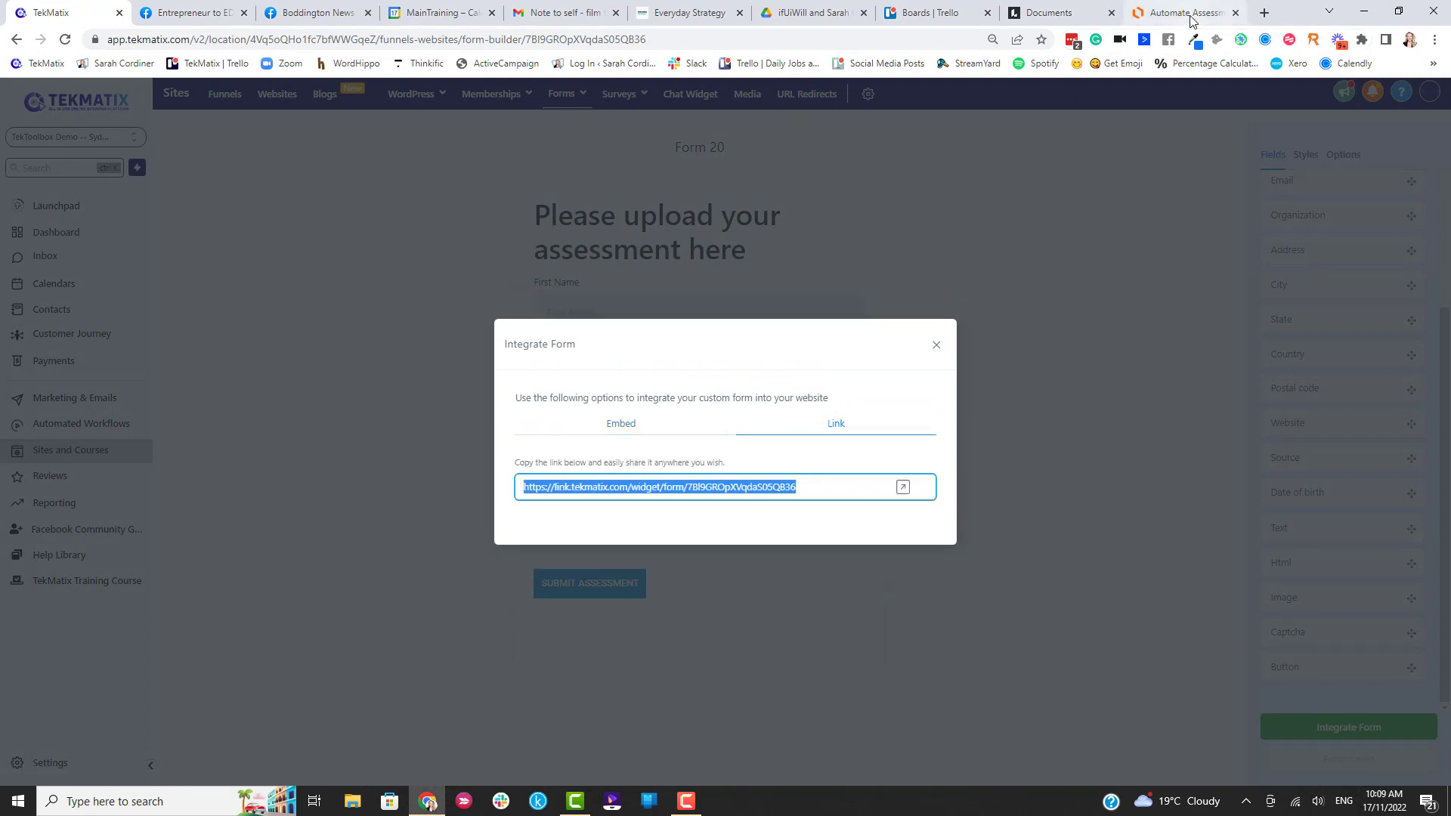
{"action": "key", "text": "ctrl+v"}
Load the live form page, then copy Form 20's iframe embed code from the Embed tab.
{"action": "key", "text": "Return"}
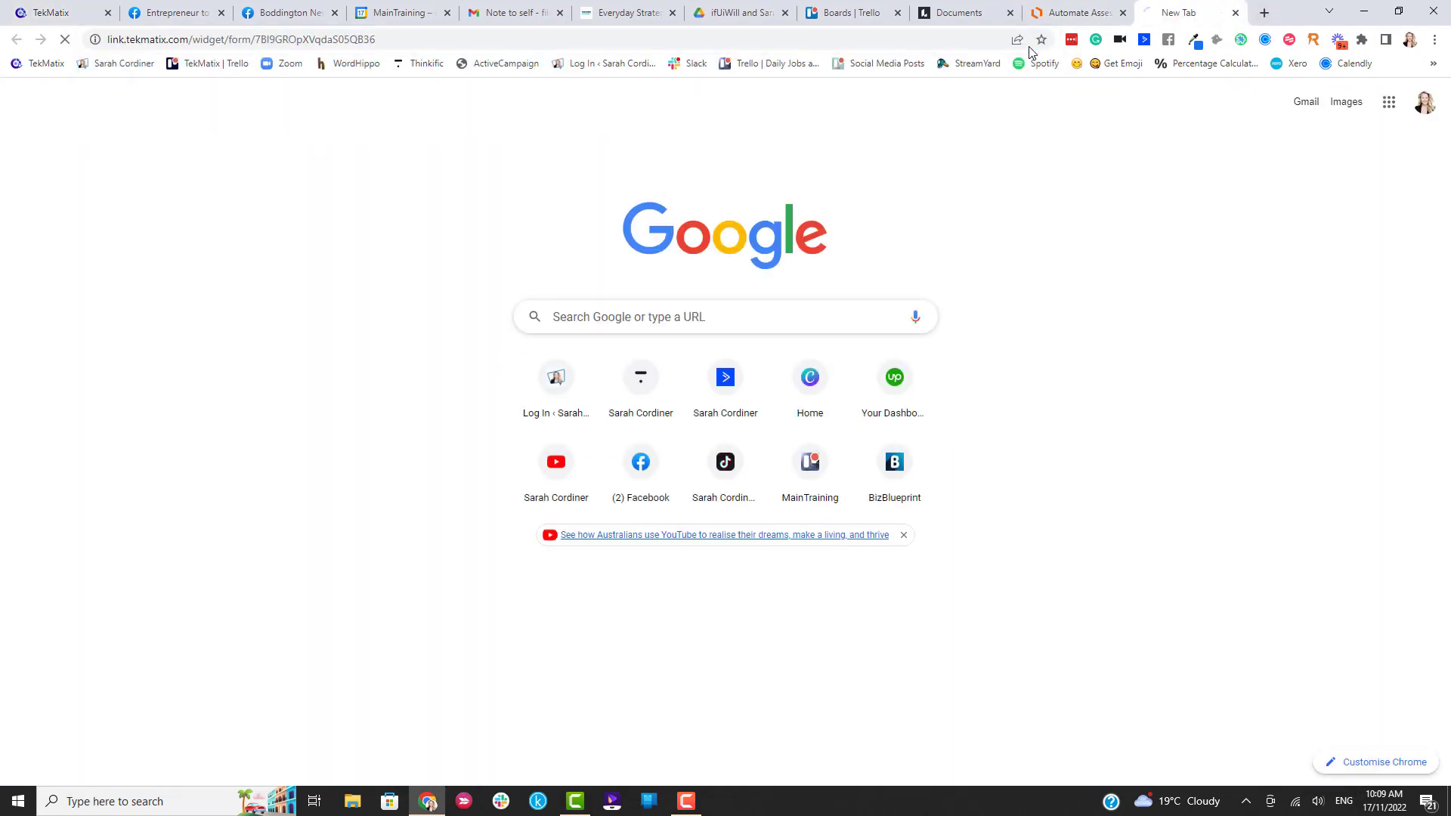
{"action": "left_click", "coordinate": [41, 10]}
{"action": "left_click", "coordinate": [620, 424]}
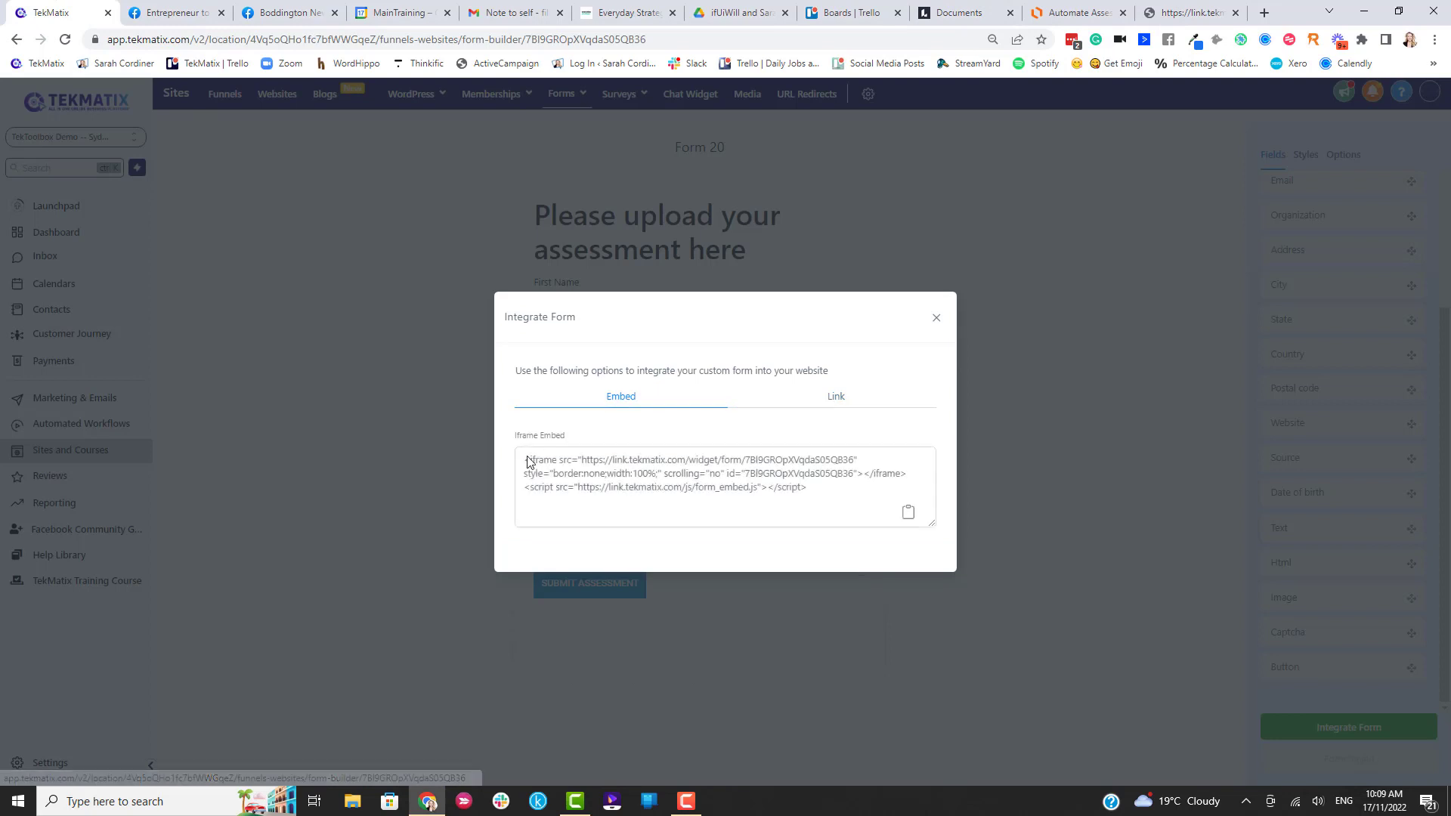
{"action": "left_click_drag", "start_coordinate": [827, 490], "coordinate": [521, 458]}
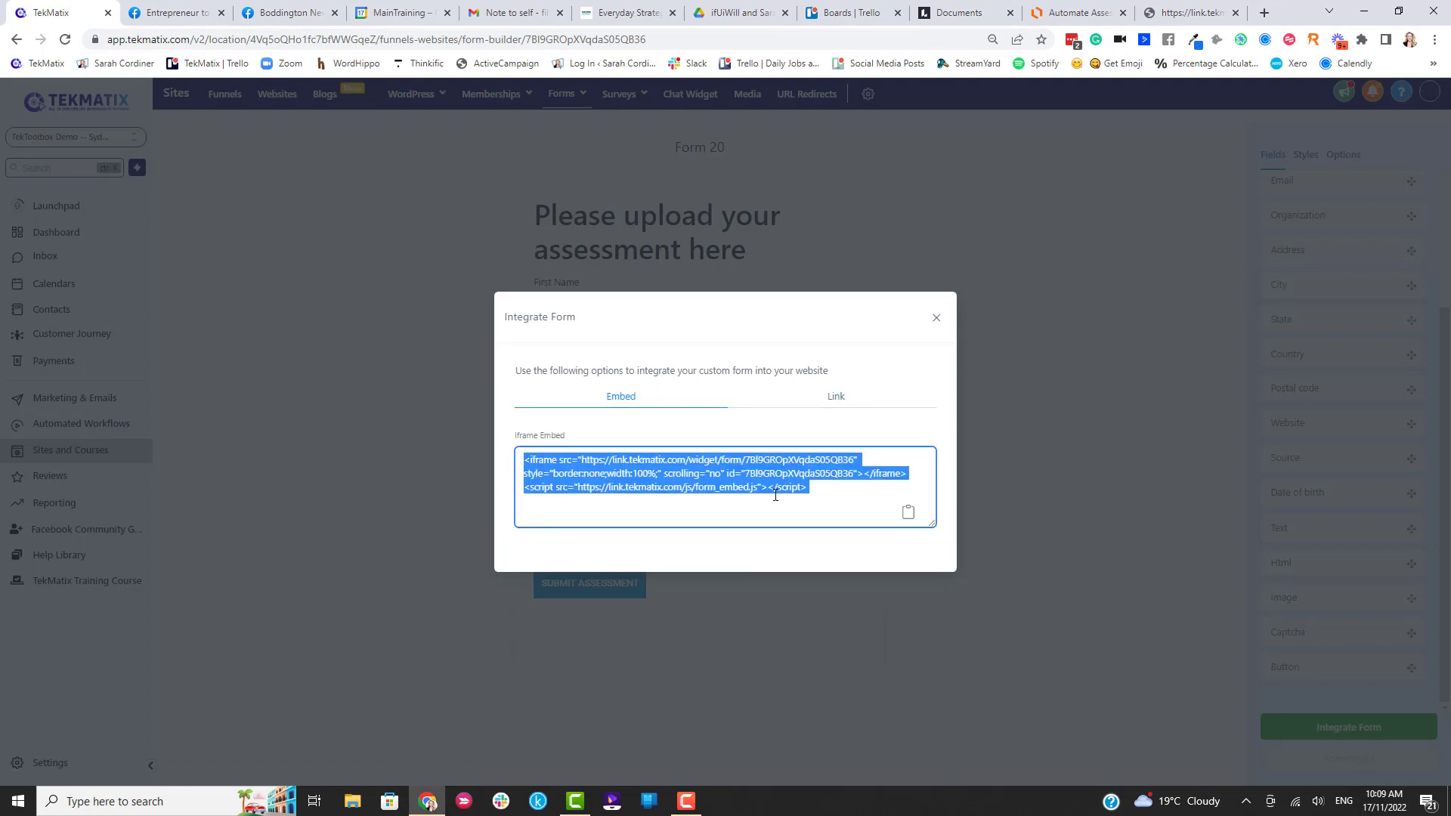
{"action": "left_click", "coordinate": [112, 802]}
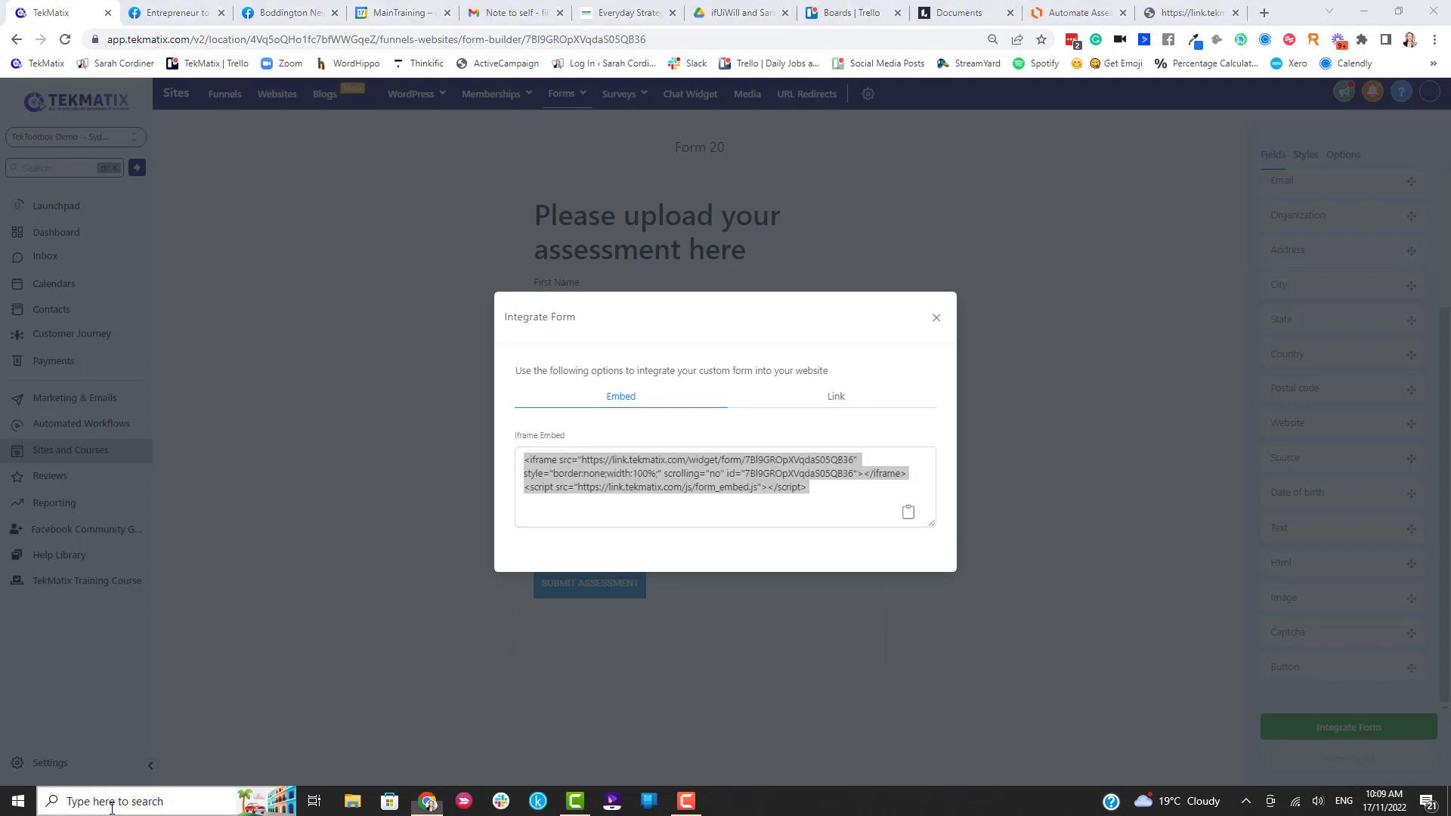
Paste the iframe embed code into a new untitled Notepad note, then minimize Notepad.
{"action": "type", "text": "NOTES"}
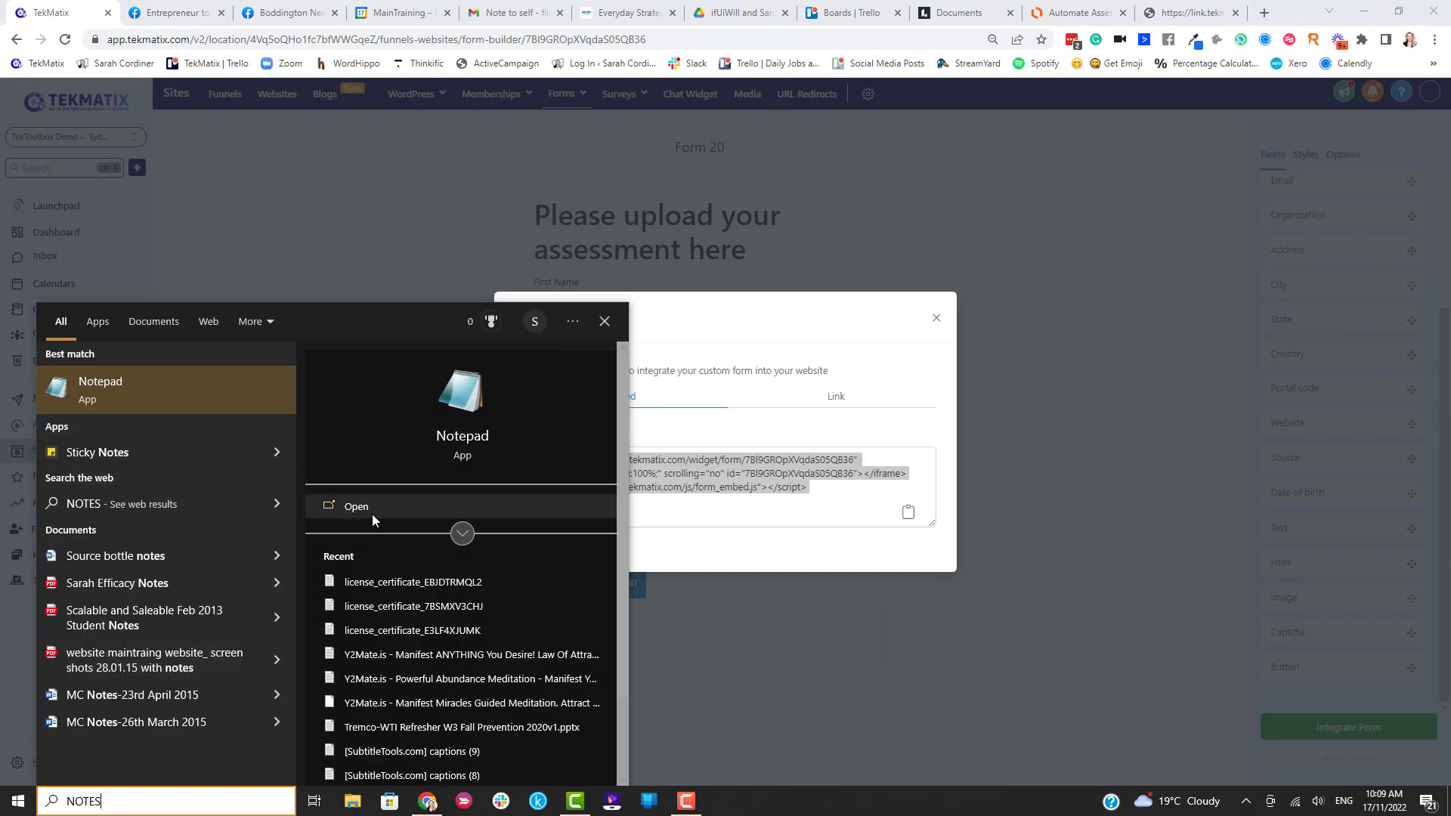
{"action": "left_click", "coordinate": [92, 388]}
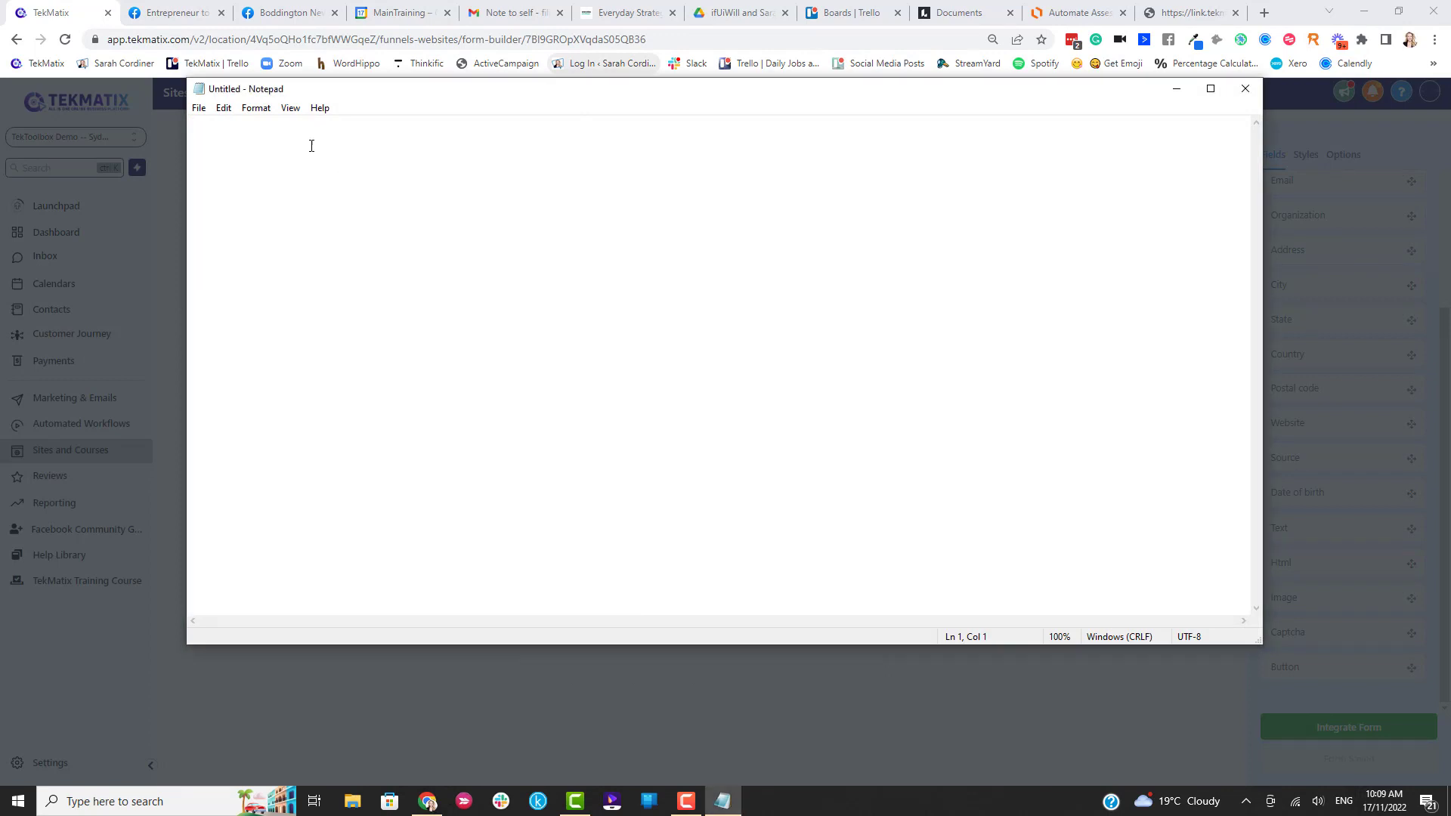
{"action": "key", "text": "ctrl+v"}
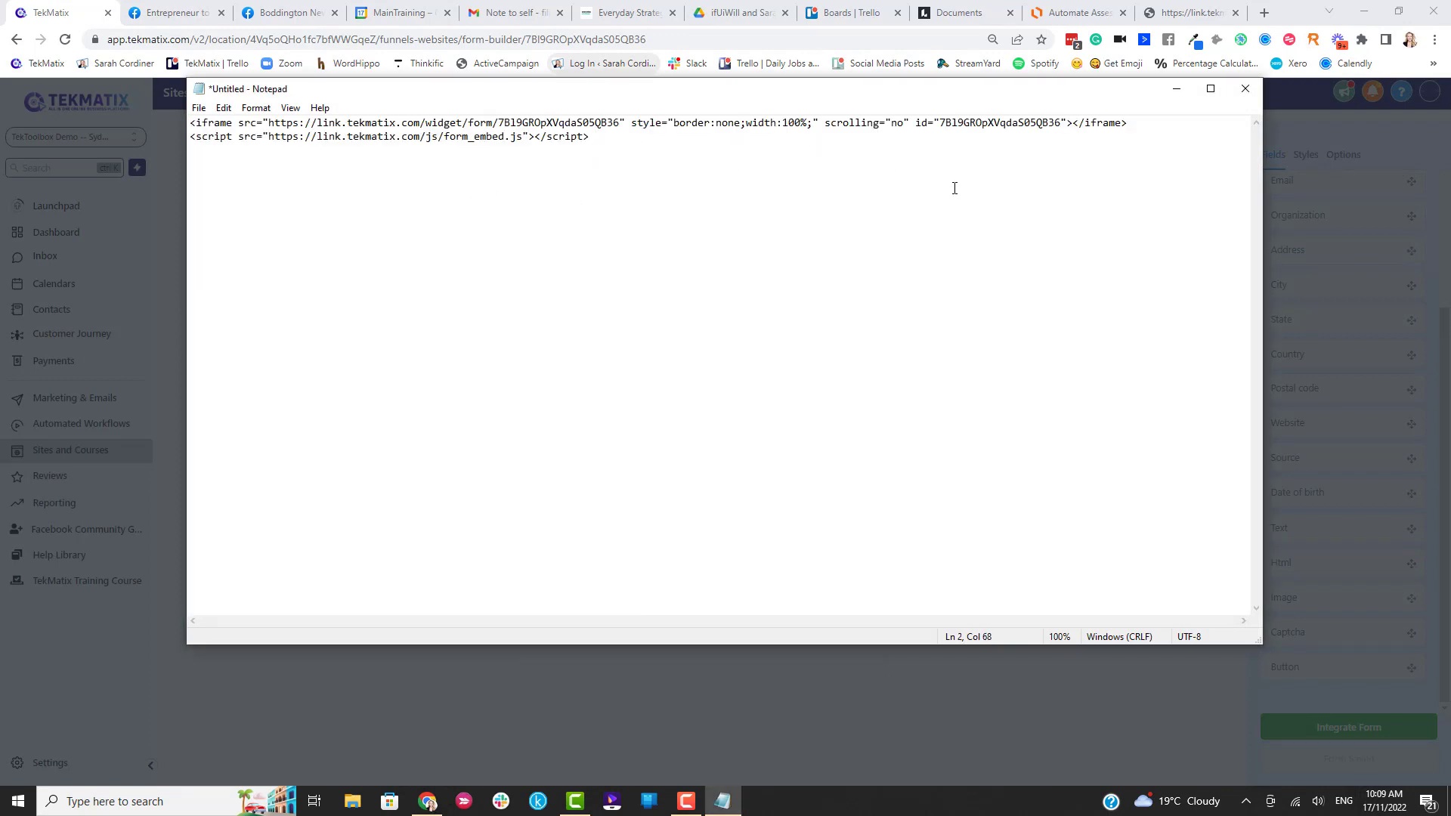
{"action": "left_click", "coordinate": [1176, 89]}
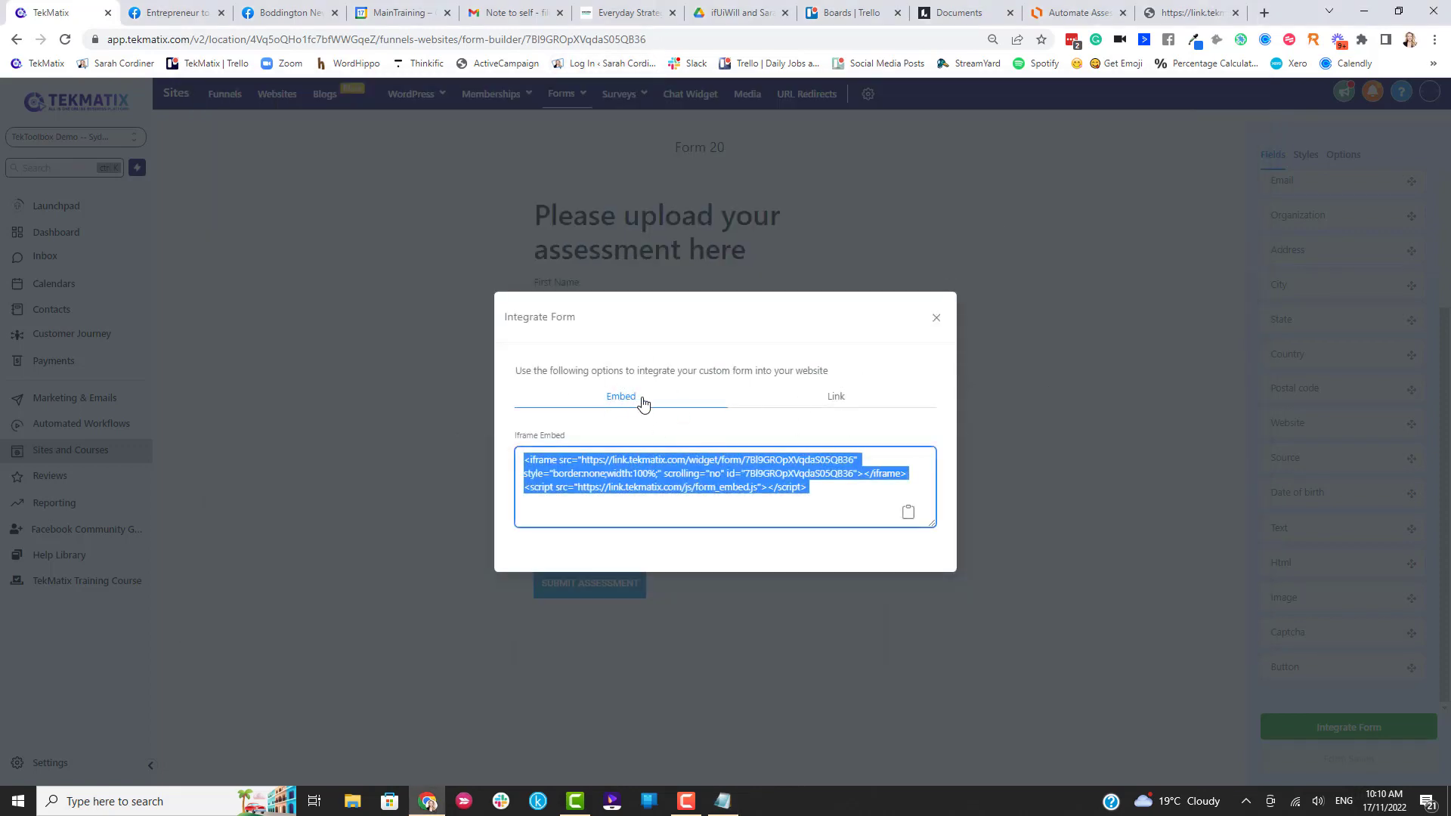
Change the Form name in Options from Form 20 to 'sTUDENT ASSEESSMENT UPLOAD FORM'.
{"action": "left_click", "coordinate": [932, 321]}
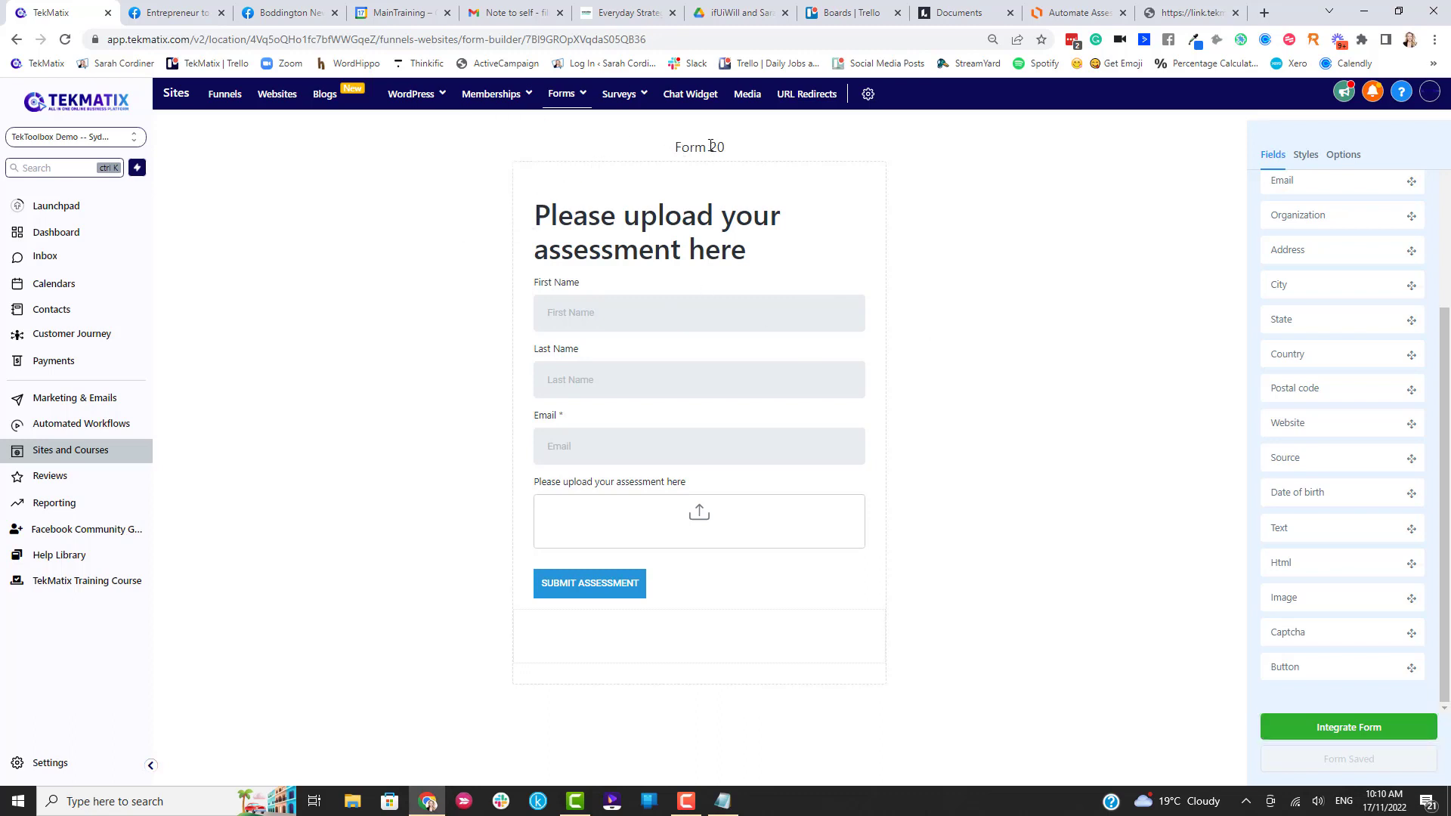
{"action": "scroll", "coordinate": [1402, 340], "scroll_direction": "up", "scroll_amount": 3}
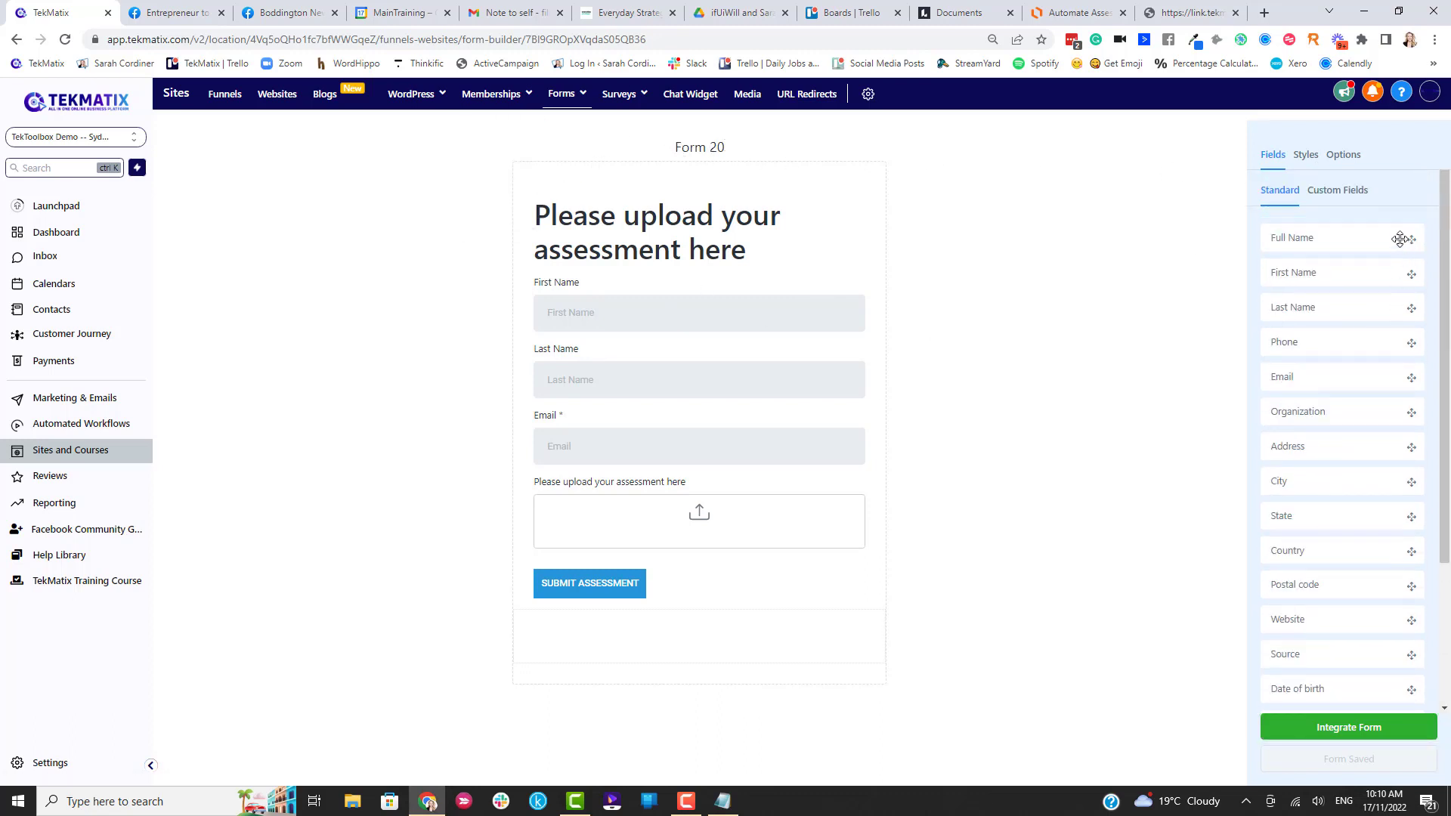
{"action": "left_click", "coordinate": [1334, 160]}
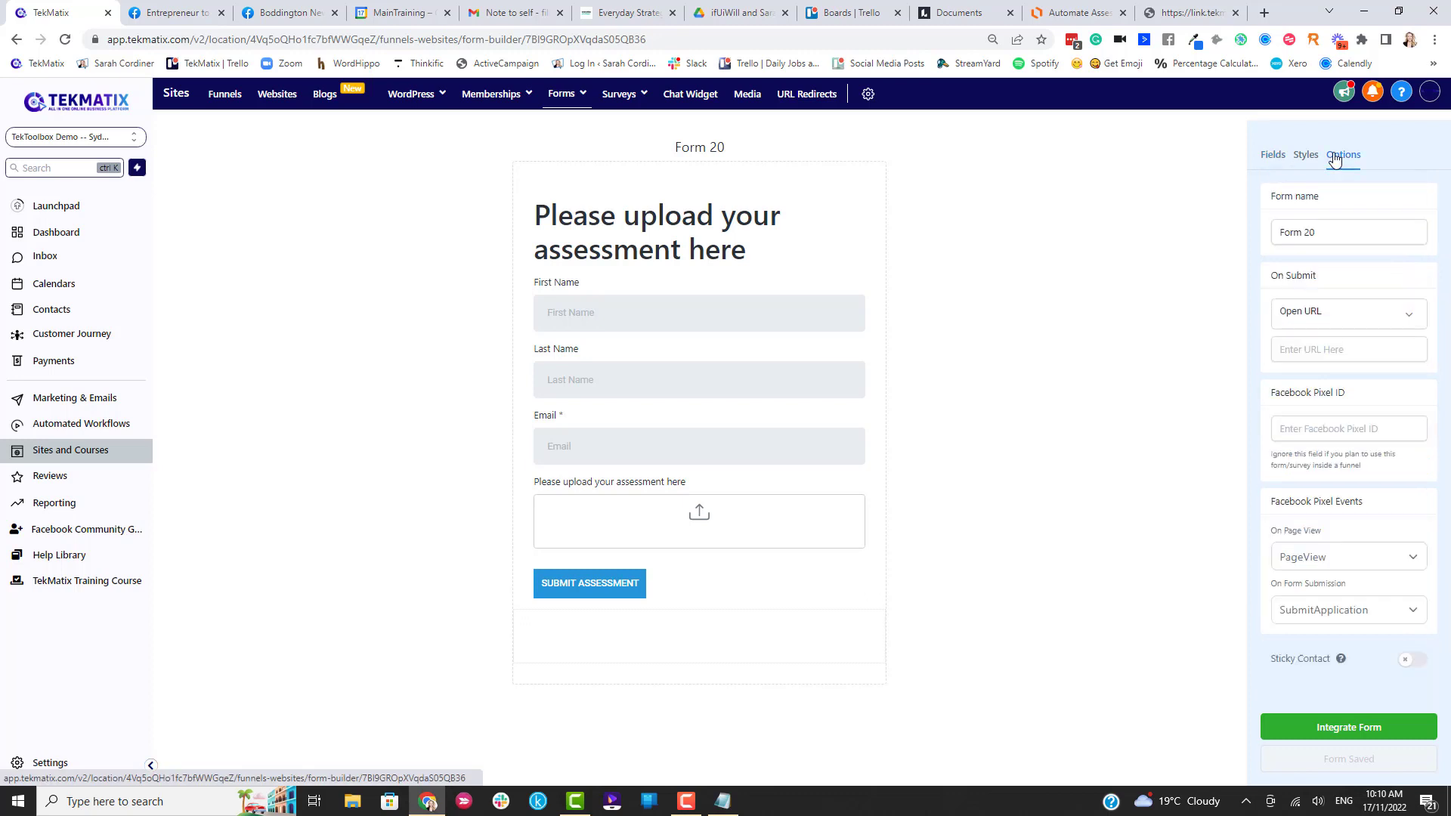
{"action": "left_click_drag", "start_coordinate": [1322, 237], "coordinate": [1278, 232]}
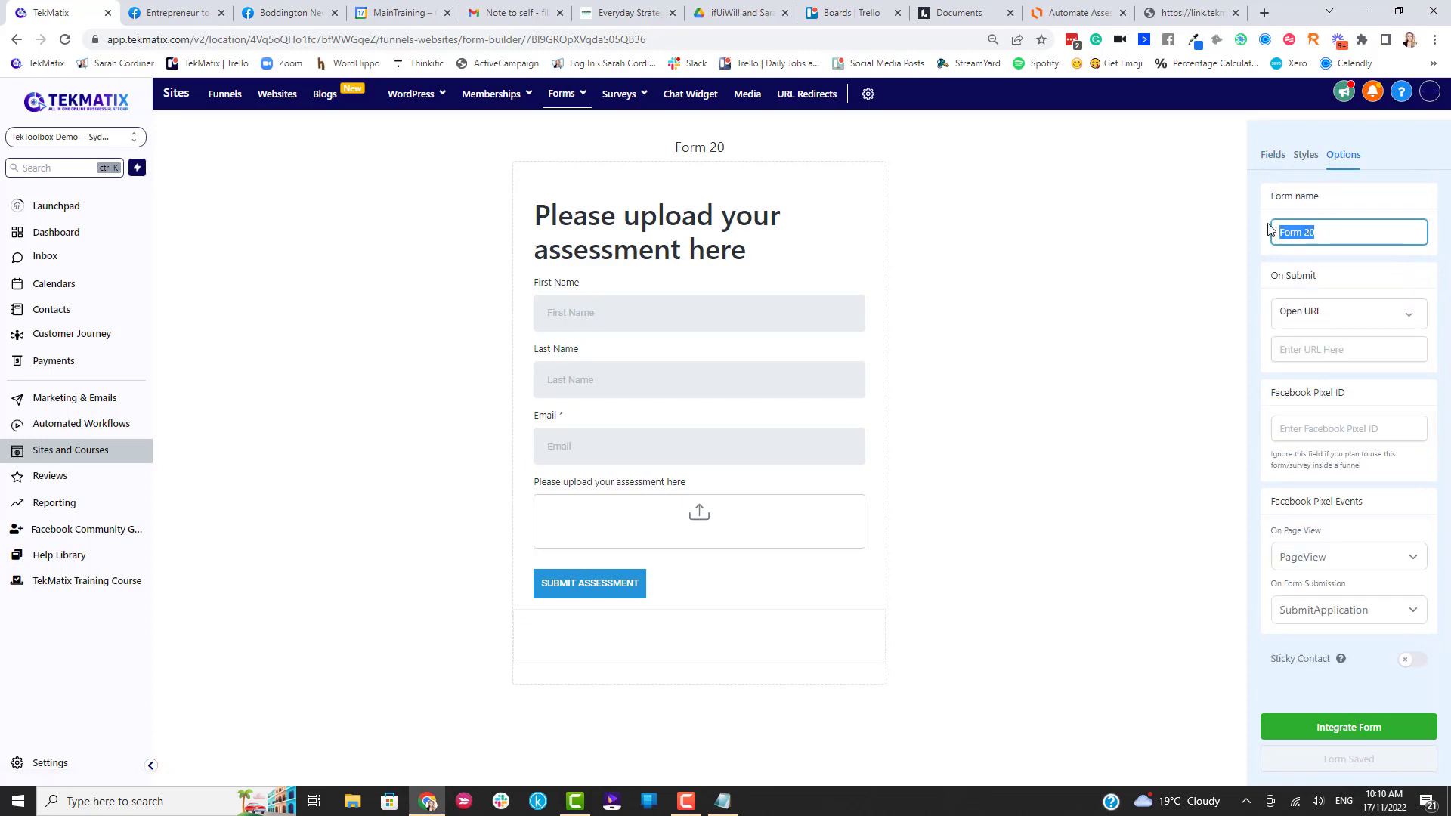
{"action": "type", "text": "sTUDENT"}
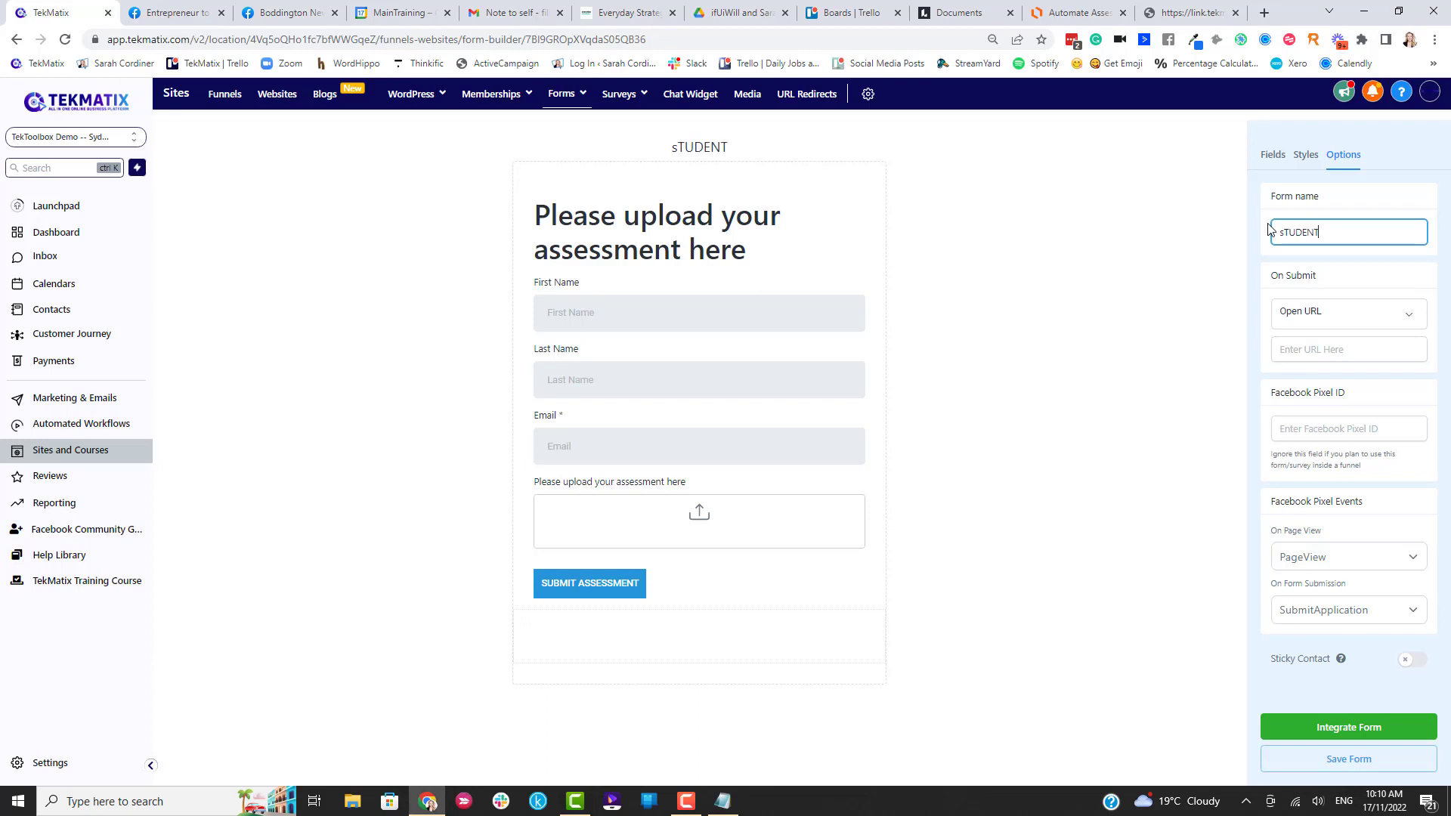
{"action": "type", "text": " ASSEESS"}
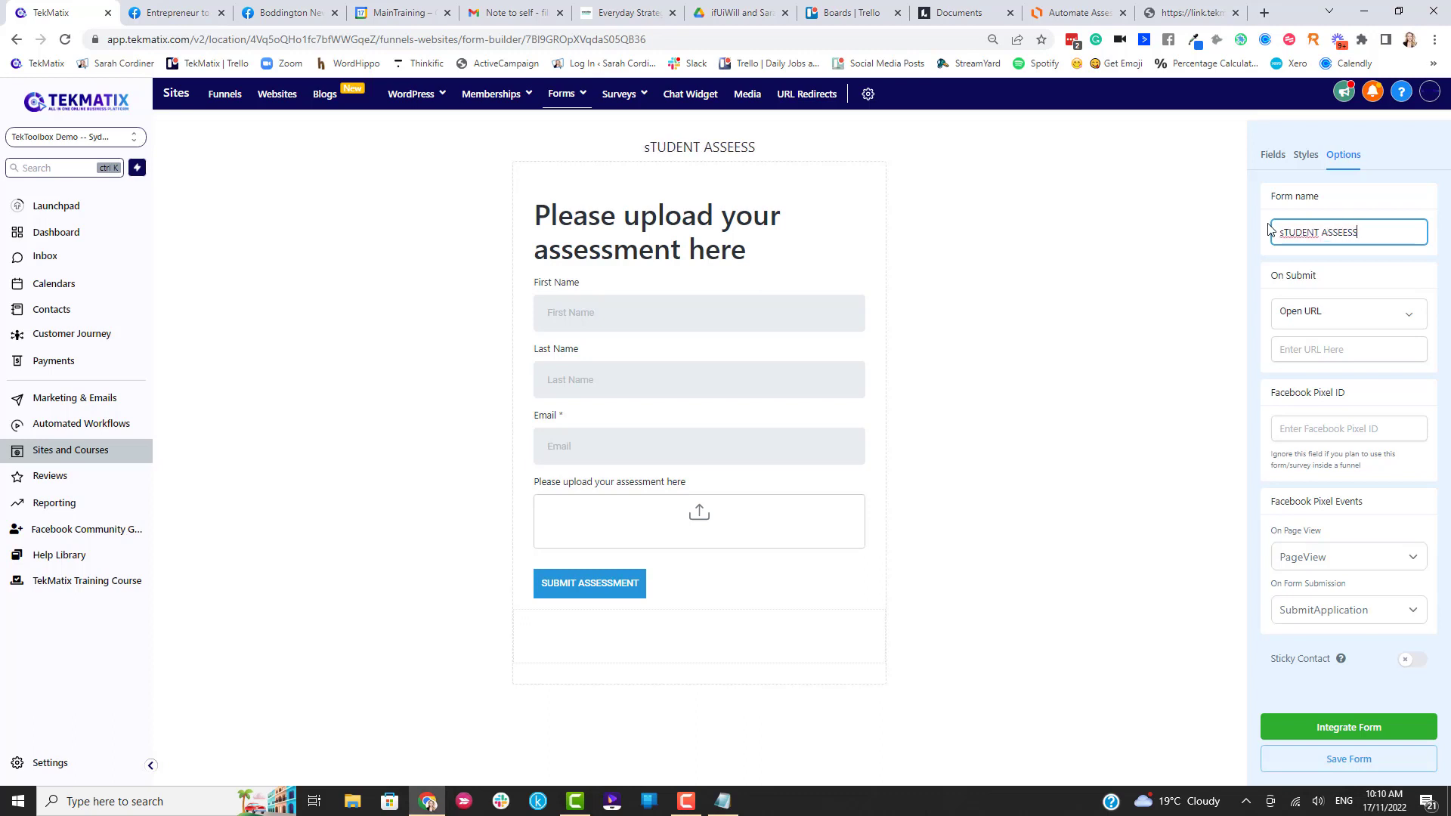
{"action": "type", "text": "MENT UPLOAD FORM"}
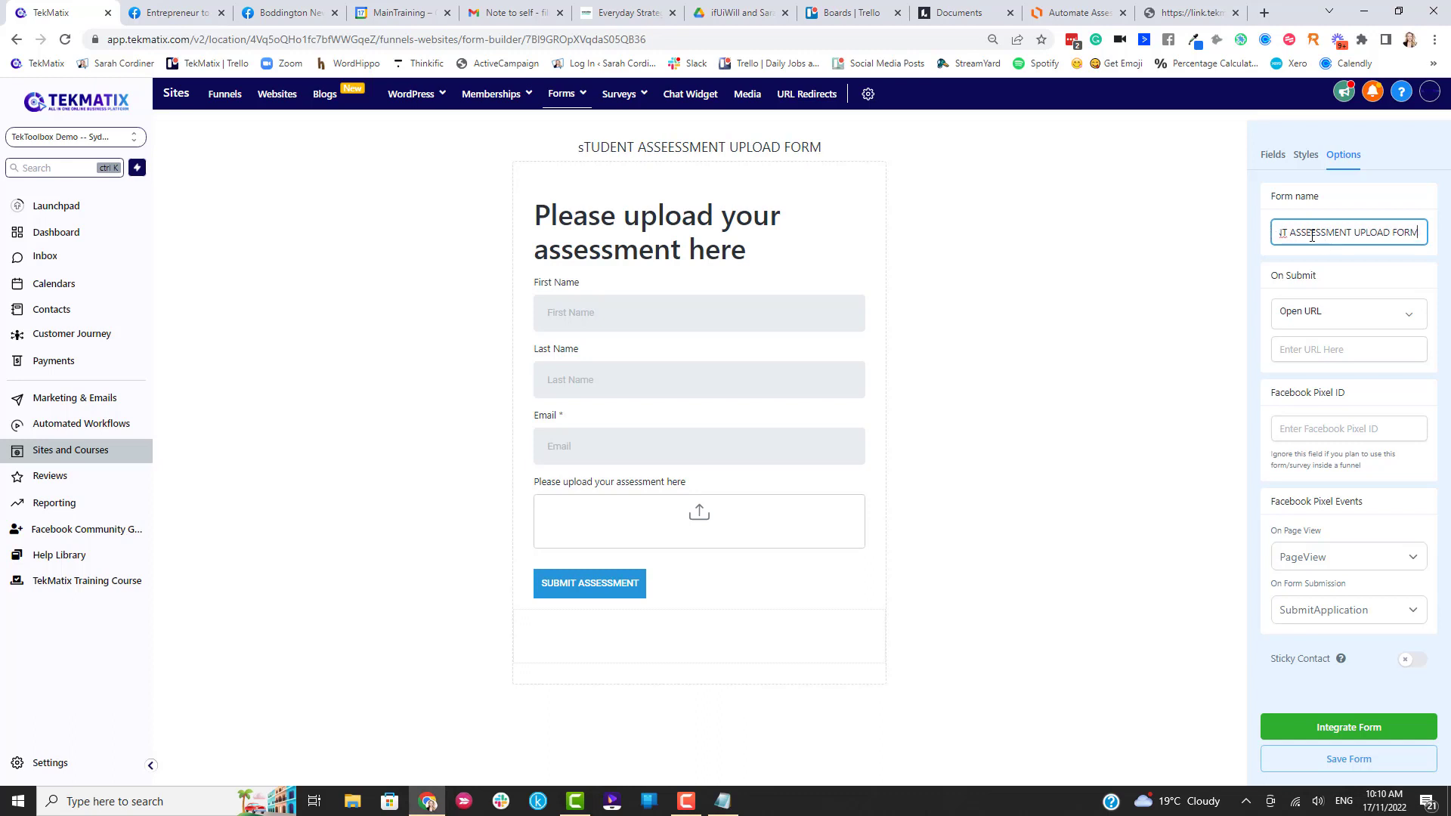
{"action": "left_click", "coordinate": [1316, 264]}
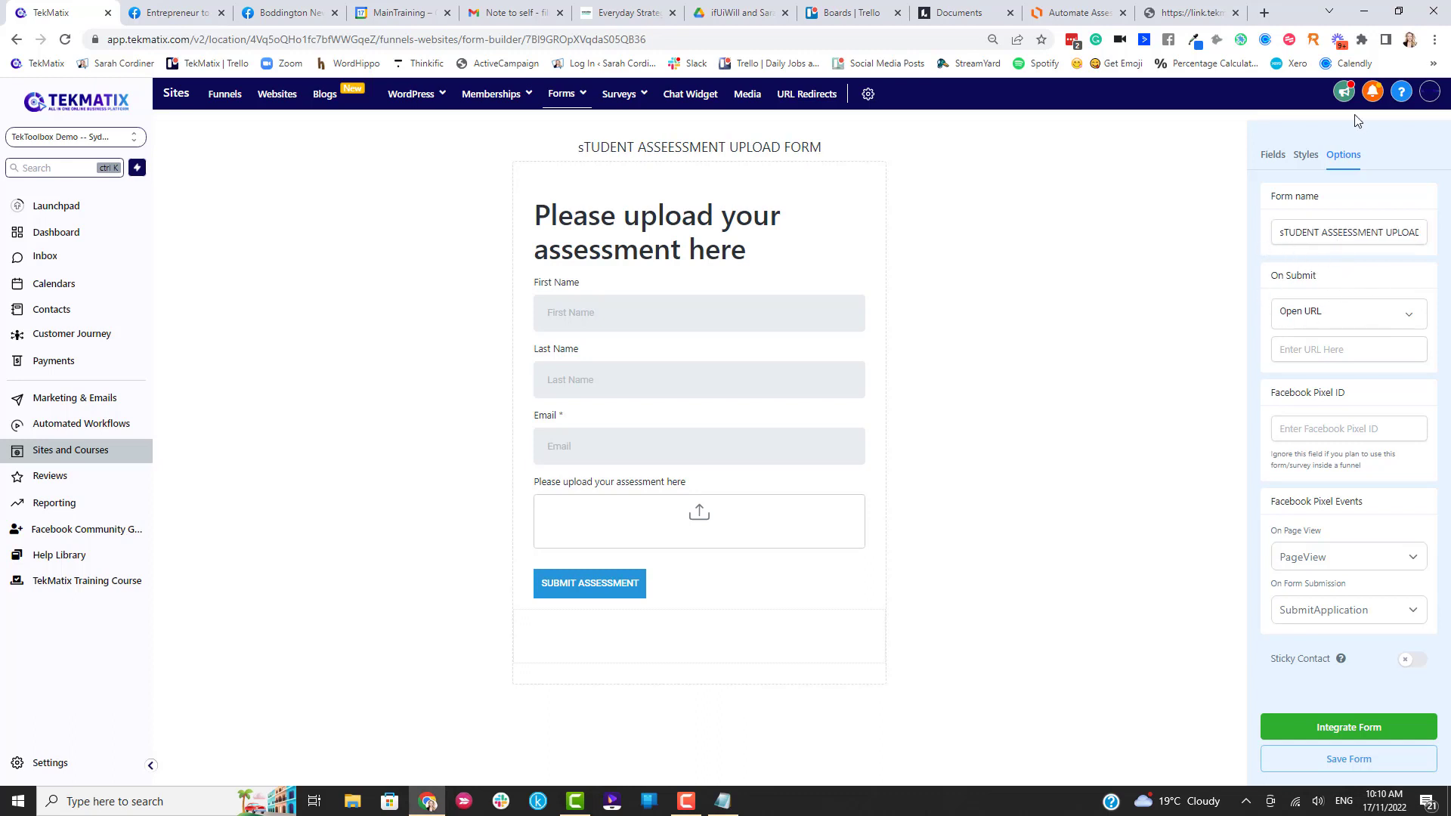
Set On Submit to show 'Thank you! Your assessment has been submitted. A teacher will get back to you soon' and save.
{"action": "left_click", "coordinate": [1312, 322]}
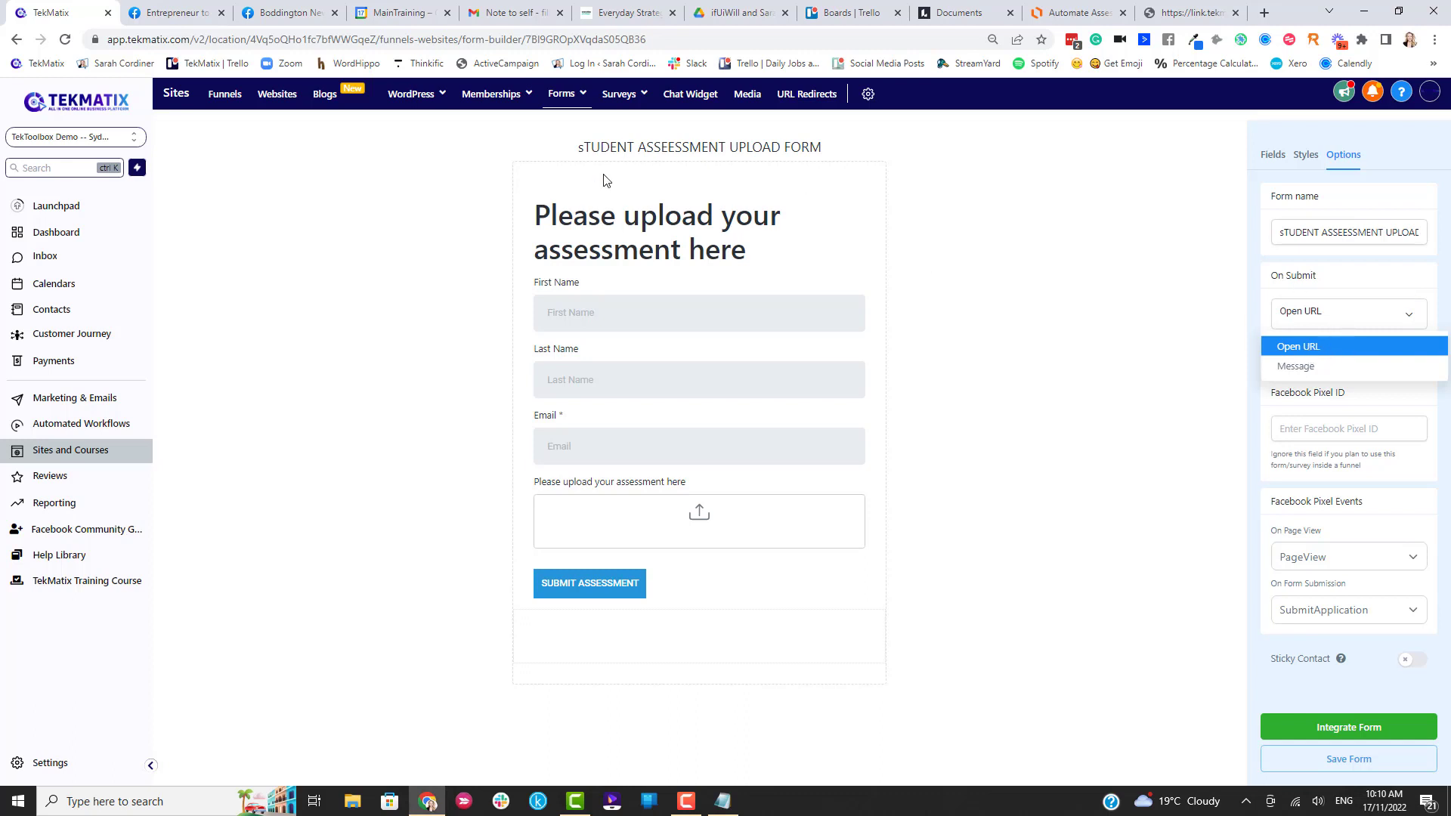
{"action": "left_click", "coordinate": [1306, 367]}
{"action": "left_click", "coordinate": [1311, 351]}
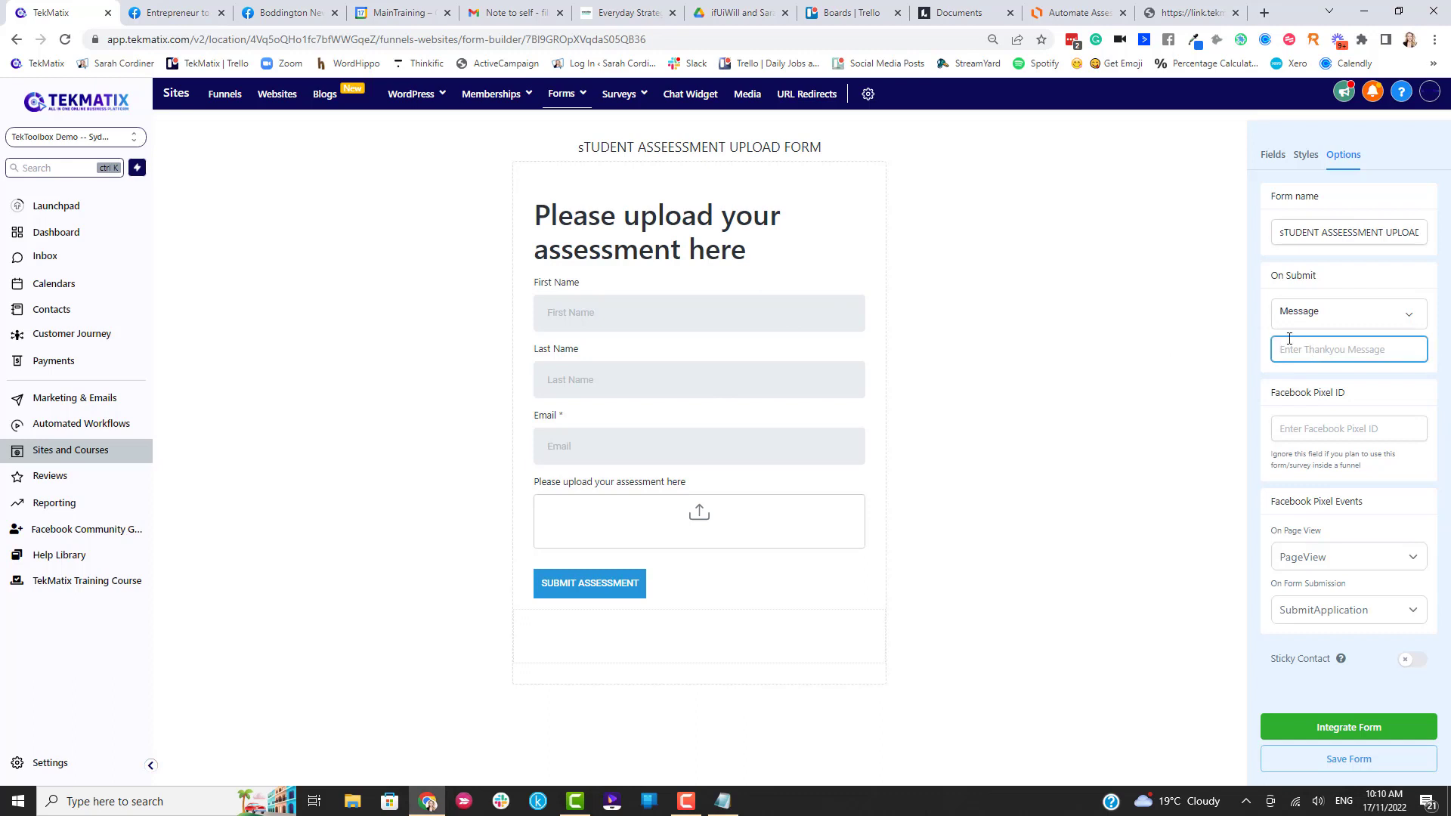
{"action": "type", "text": "T"}
{"action": "type", "text": "hank you! Your assessmet has been submitted"}
{"action": "type", "text": "d."}
{"action": "type", "text": " A teacher wi"}
{"action": "type", "text": "ll get back to yo"}
{"action": "type", "text": "u soon!"}
{"action": "left_click", "coordinate": [1415, 294]}
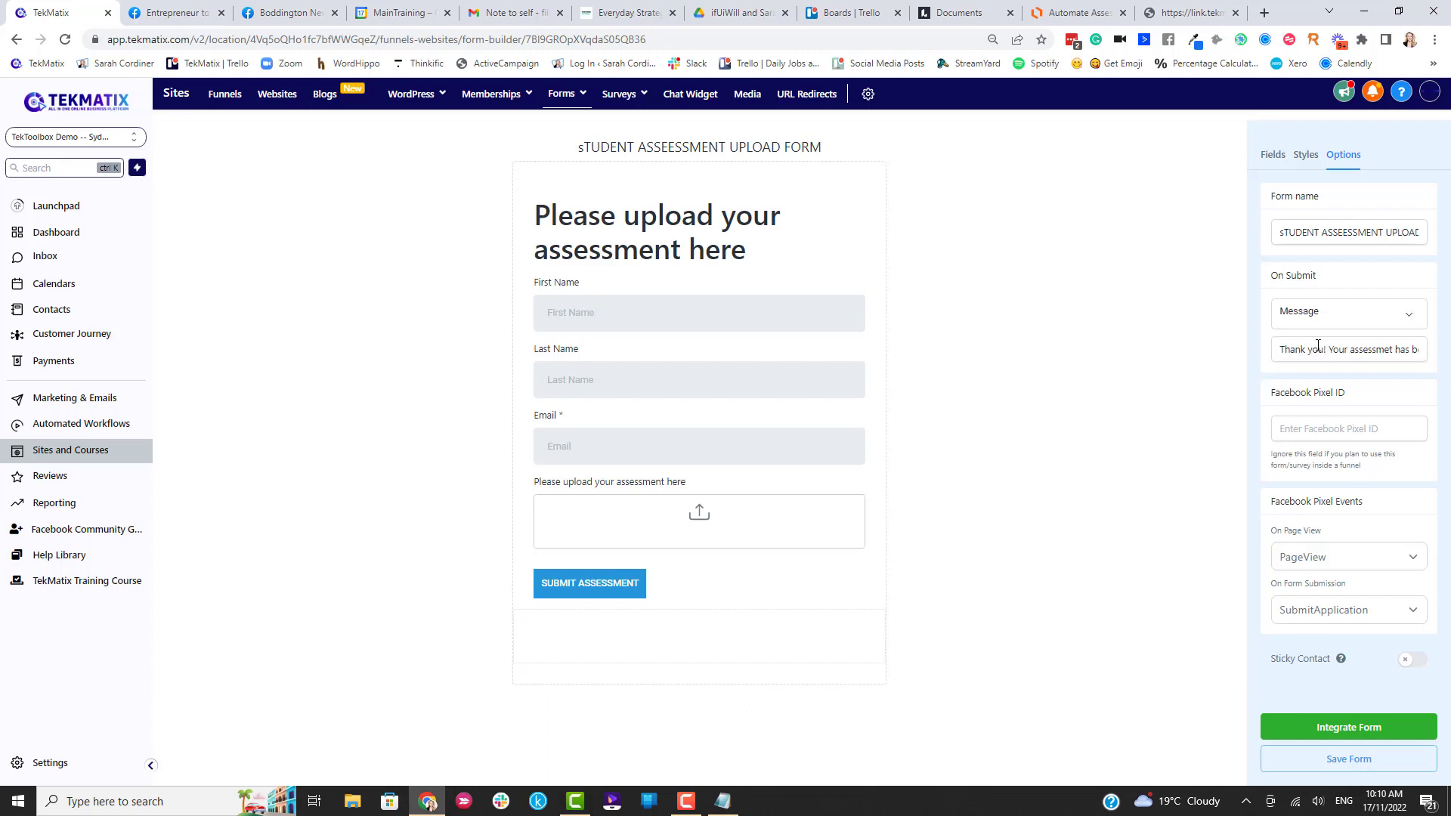
{"action": "left_click", "coordinate": [1326, 351]}
{"action": "type", "text": "een submitted. A teacher will get back to y"}
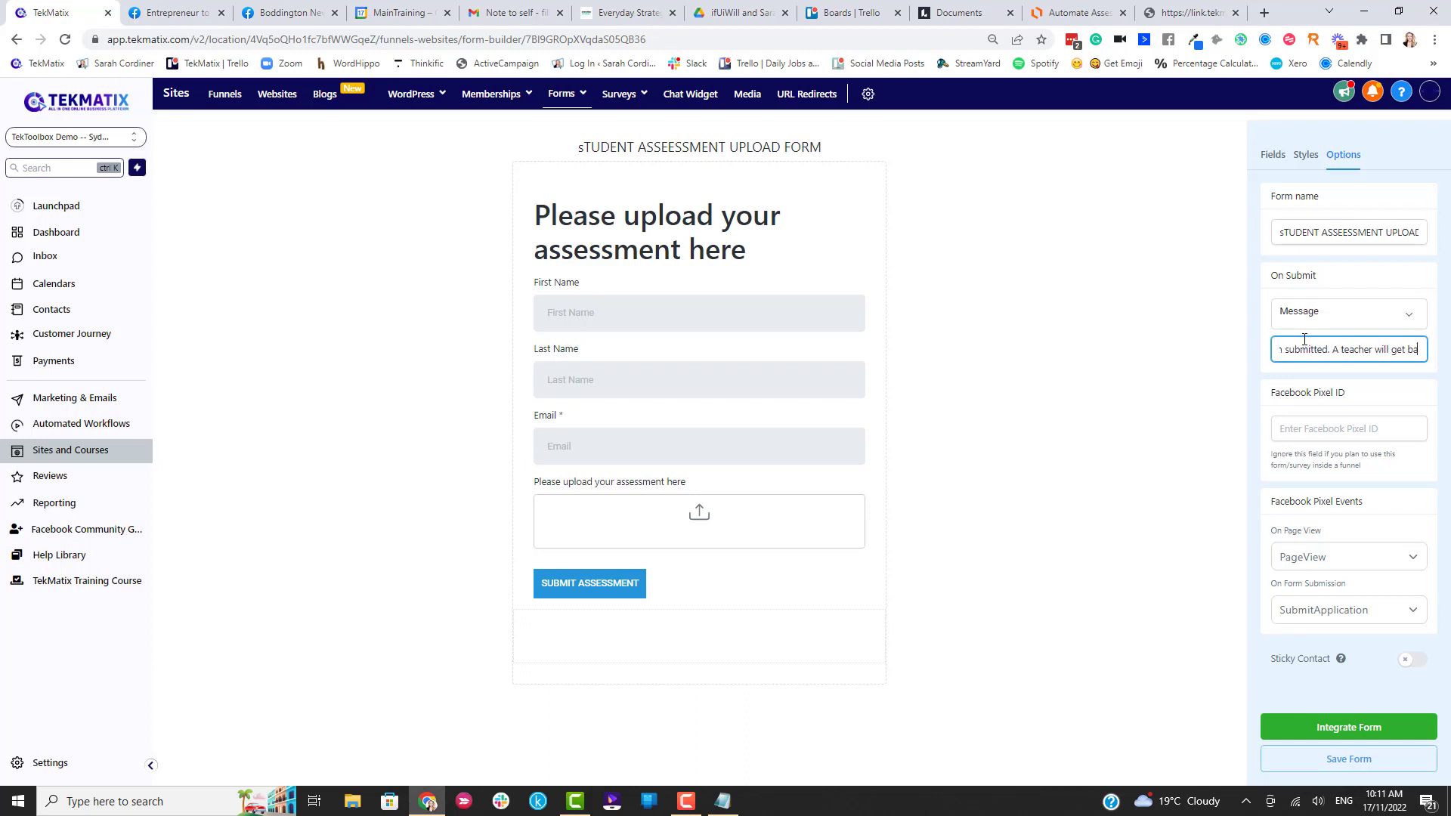
{"action": "left_click", "coordinate": [1339, 763]}
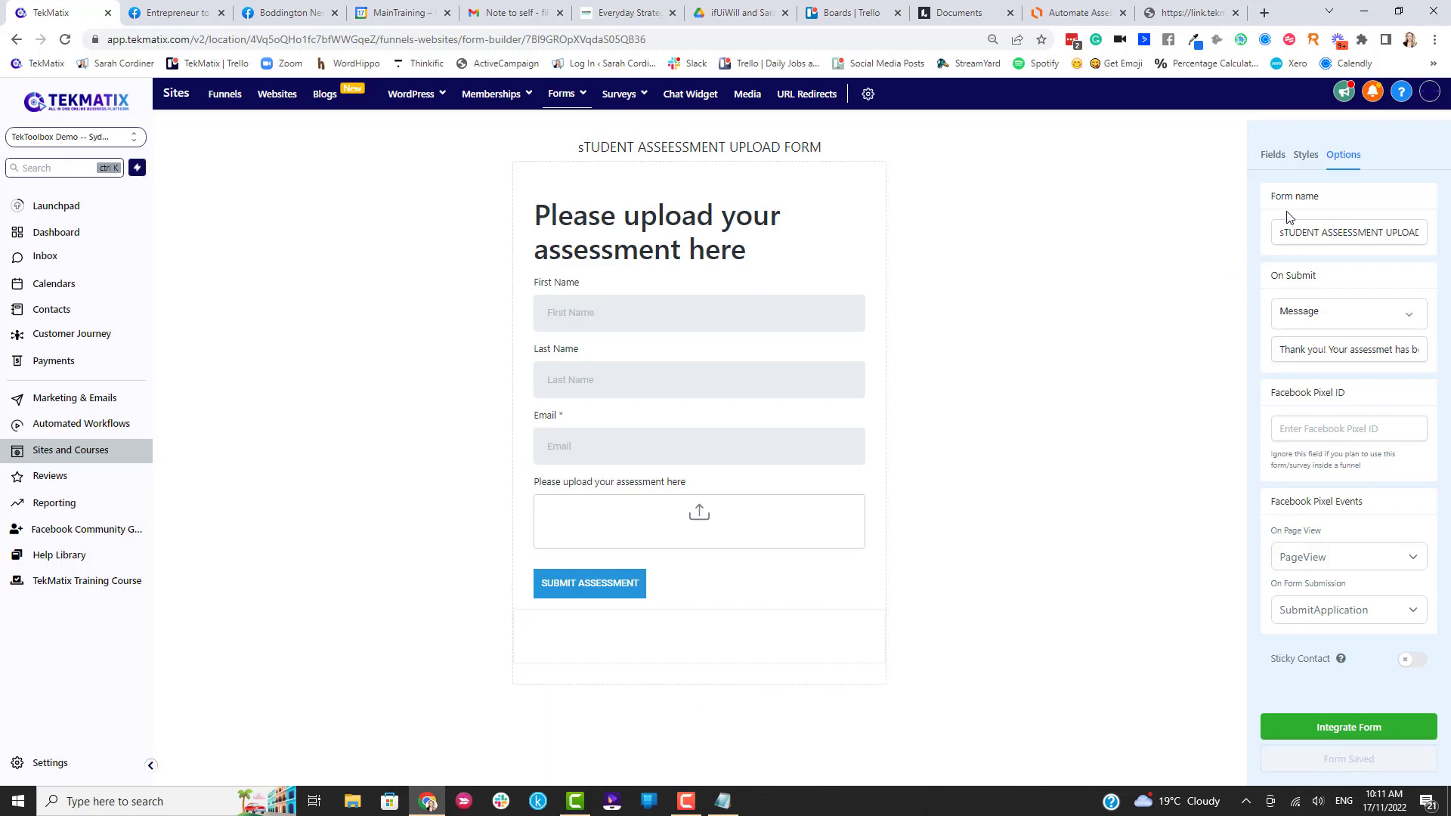
{"action": "left_click", "coordinate": [1306, 155]}
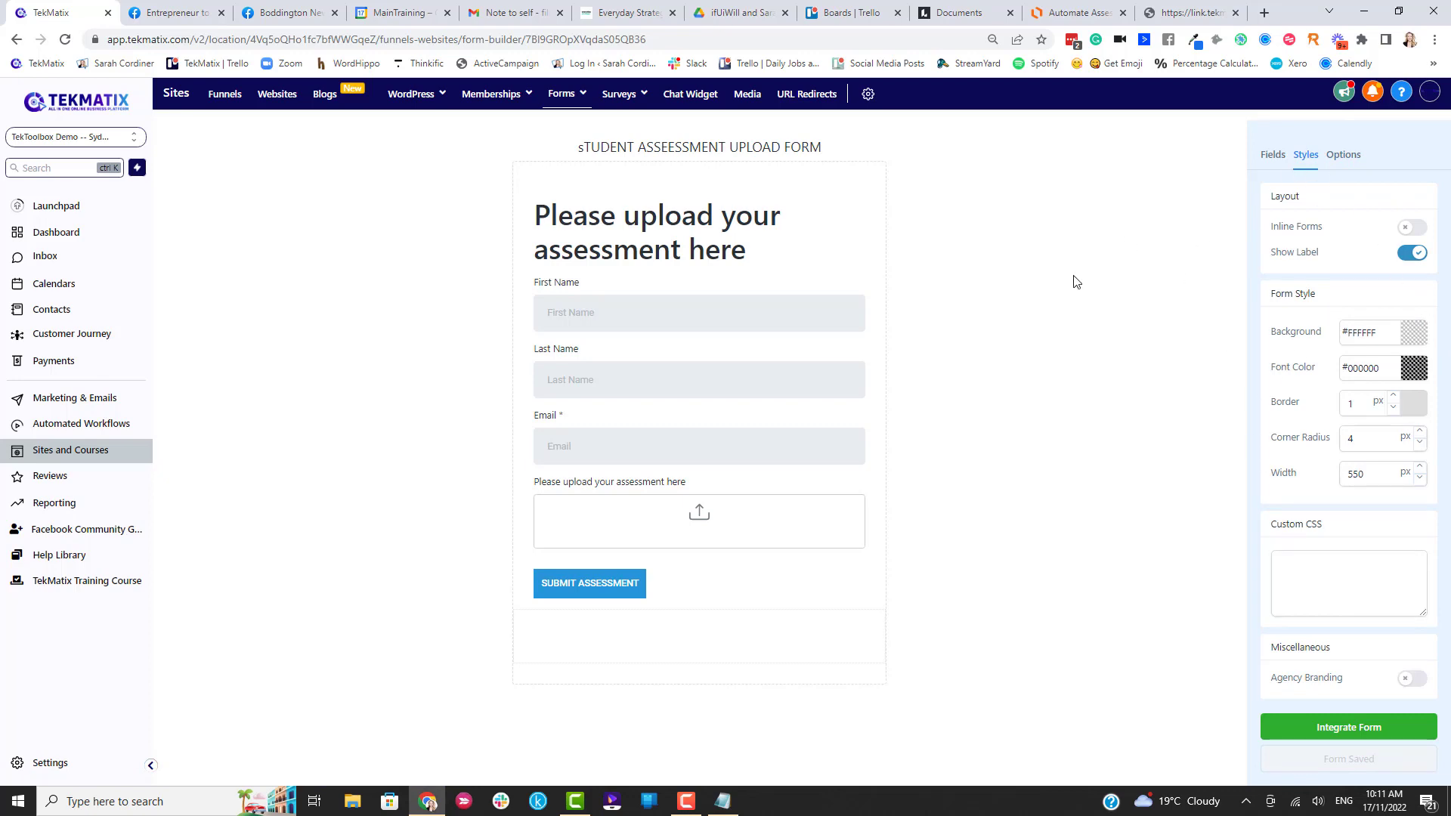
Scroll through the Automate Assessment Marking flowchart in Lucidchart, then return to the TekMatix form builder.
{"action": "left_click", "coordinate": [1080, 13]}
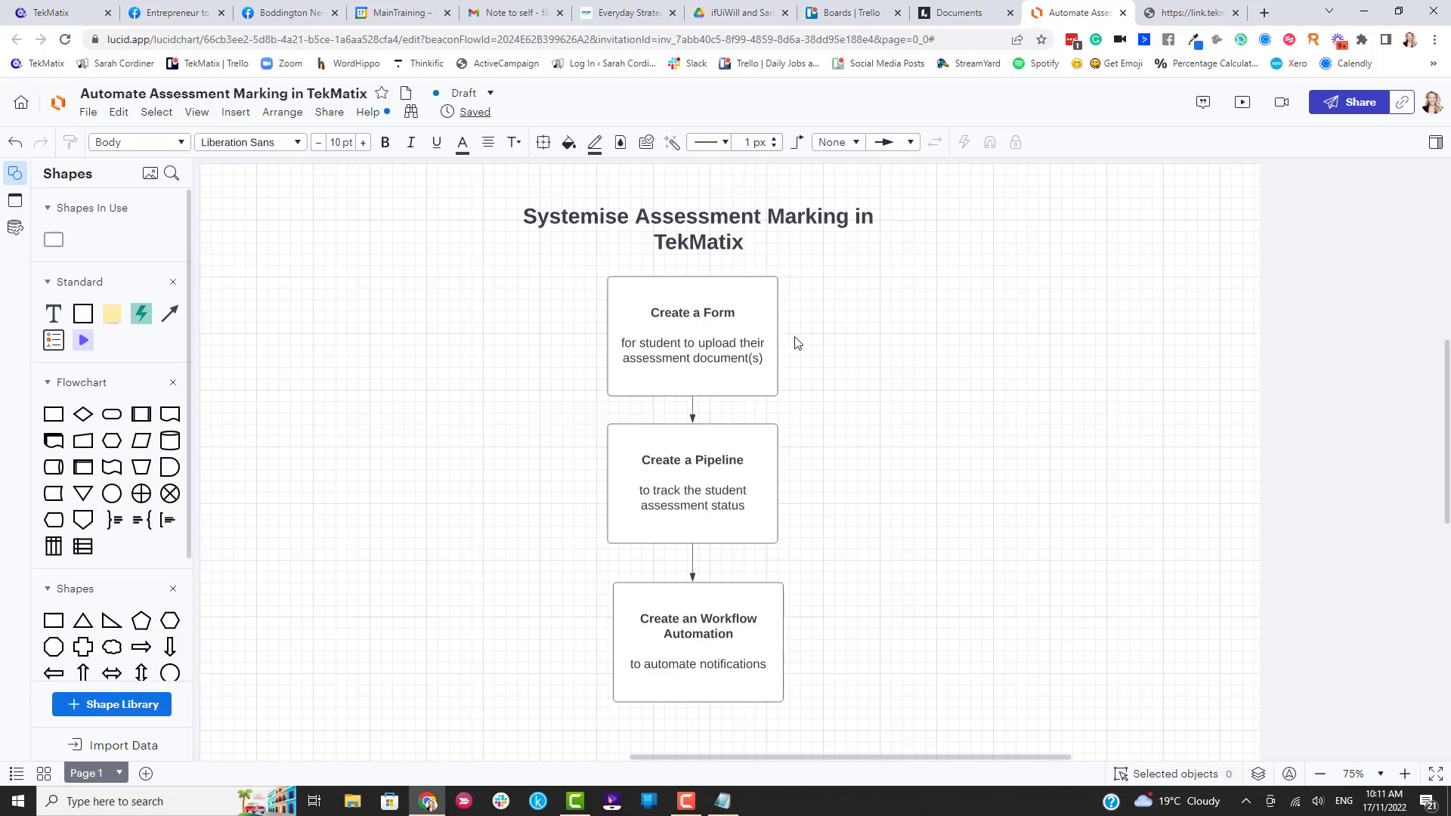
{"action": "scroll", "coordinate": [722, 504], "scroll_direction": "down", "scroll_amount": 1}
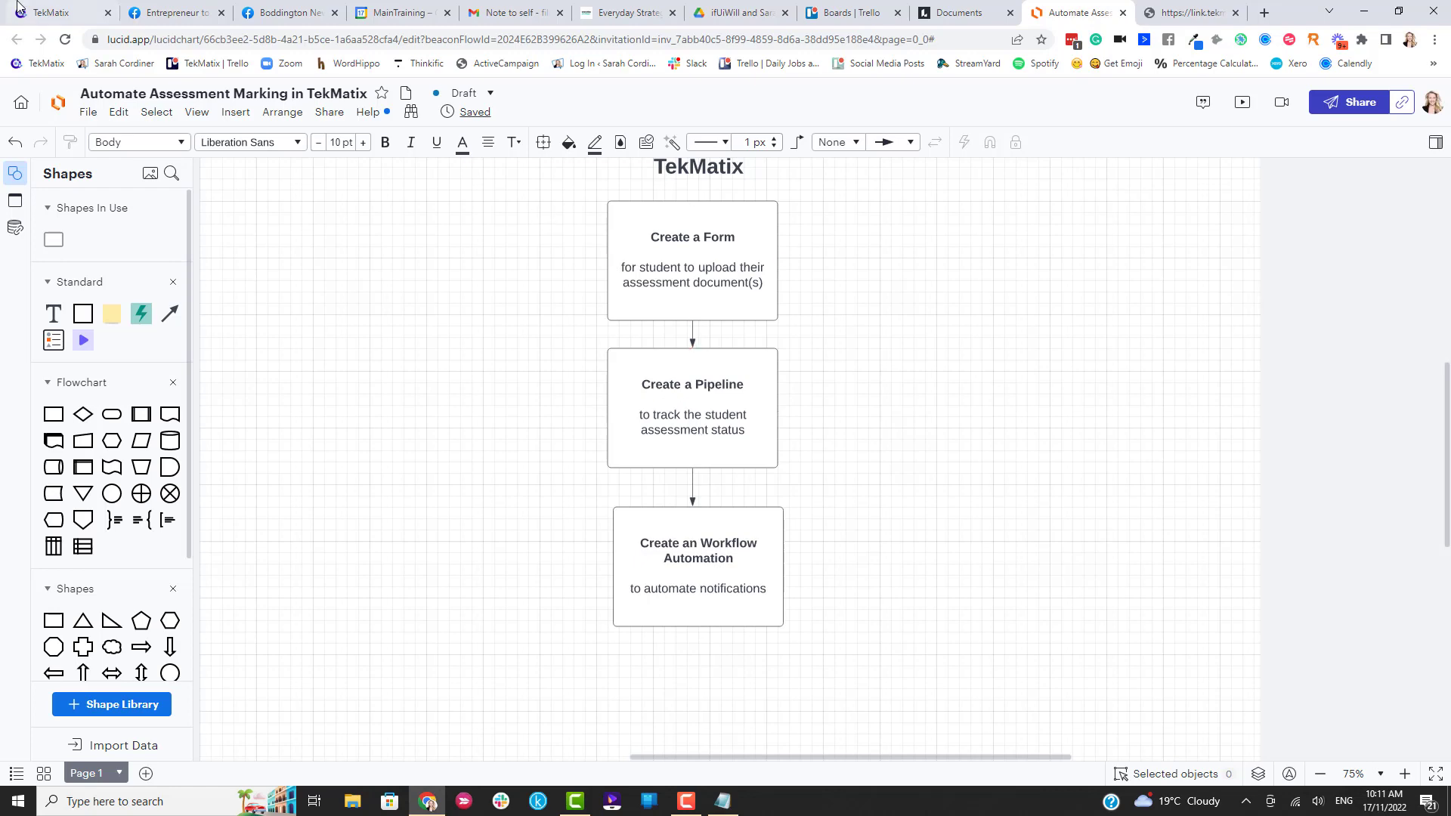
{"action": "left_click", "coordinate": [38, 17]}
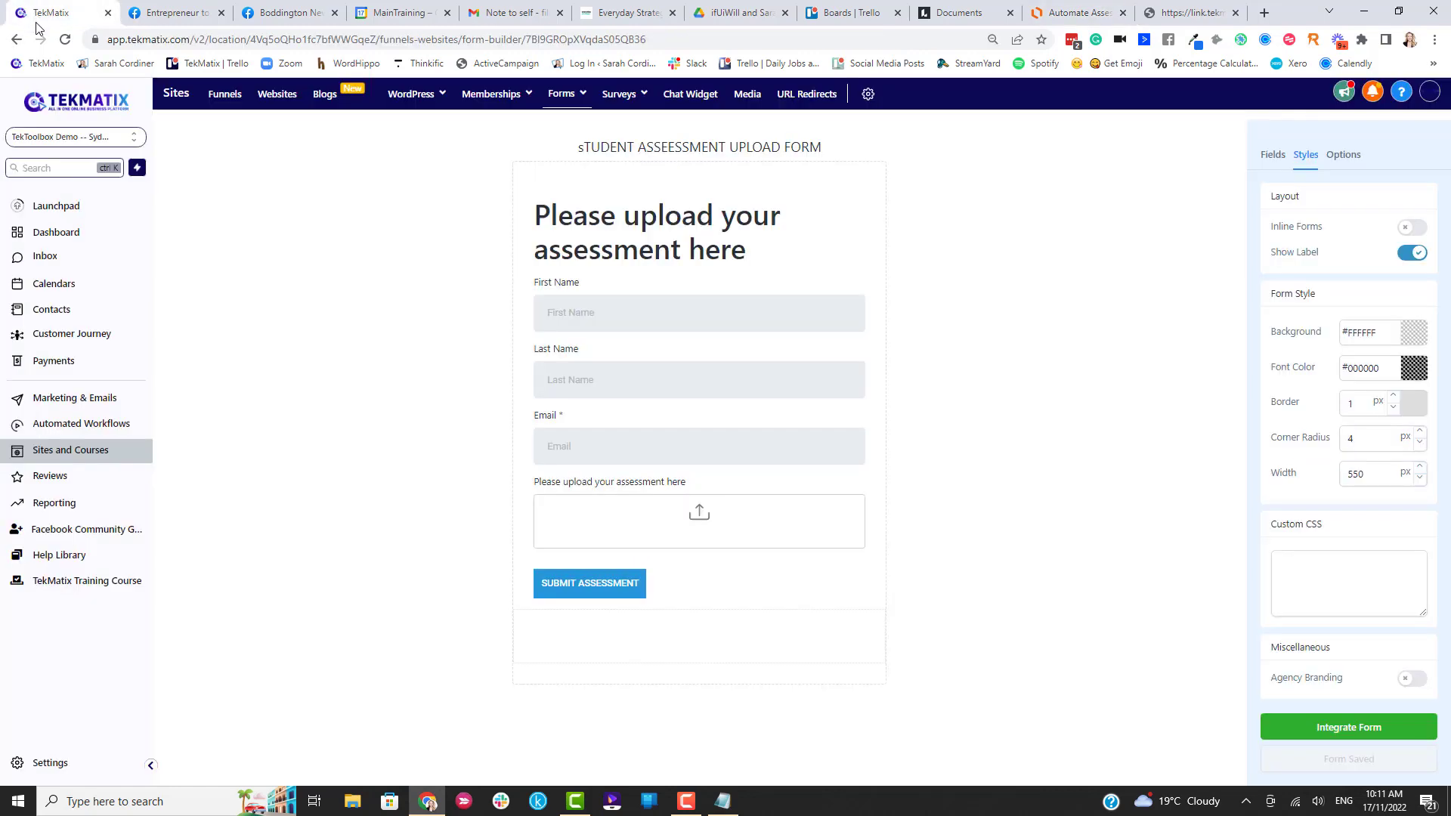
Open the Opportunities board and scroll across the Client Pipeline stages.
{"action": "left_click", "coordinate": [90, 341]}
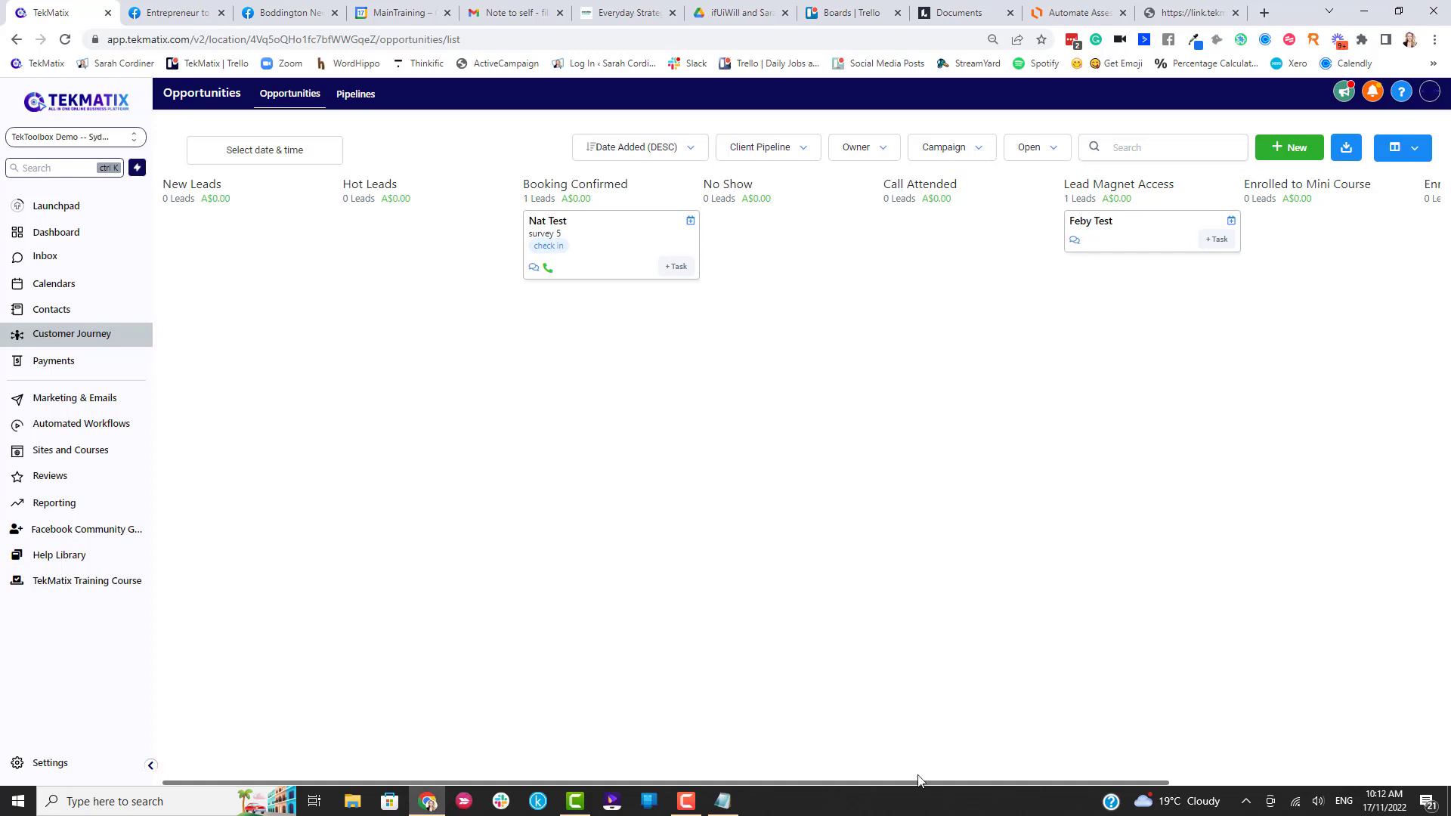
{"action": "left_click_drag", "start_coordinate": [918, 780], "coordinate": [1192, 764]}
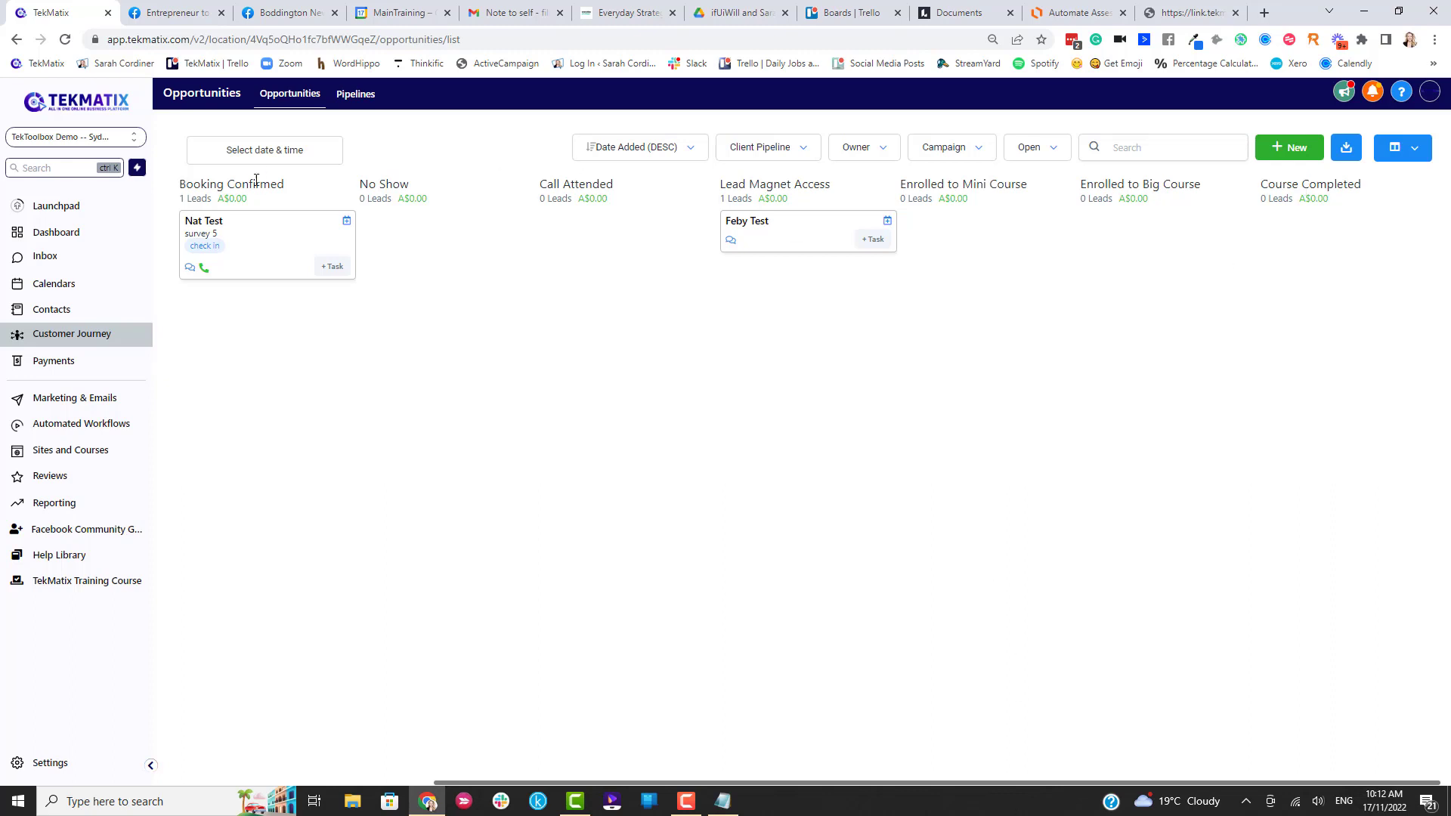
{"action": "left_click_drag", "start_coordinate": [913, 783], "coordinate": [635, 769]}
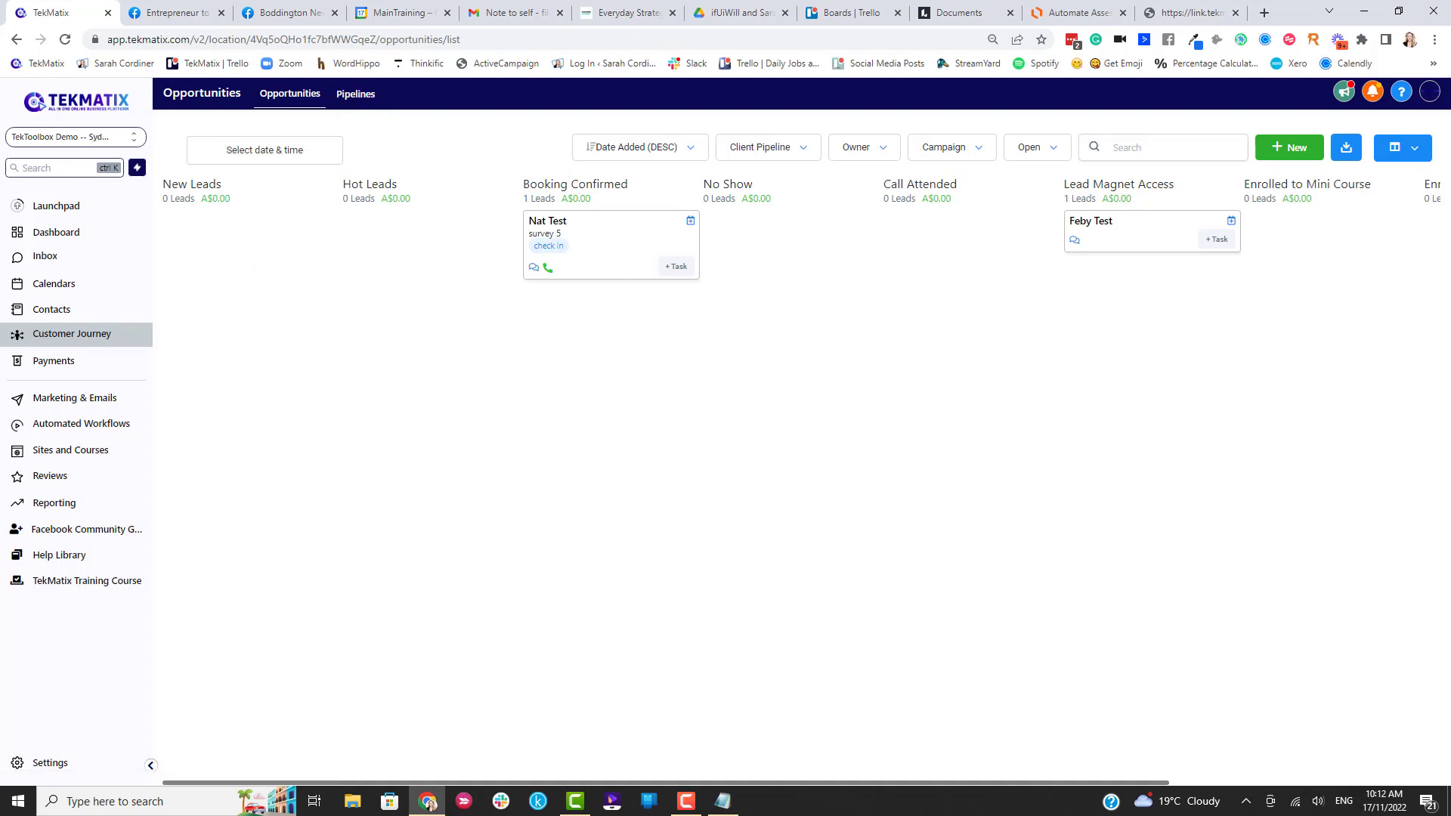
Start a new pipeline named 'Student assessments for xyz course' and enter its first stage.
{"action": "left_click", "coordinate": [358, 100]}
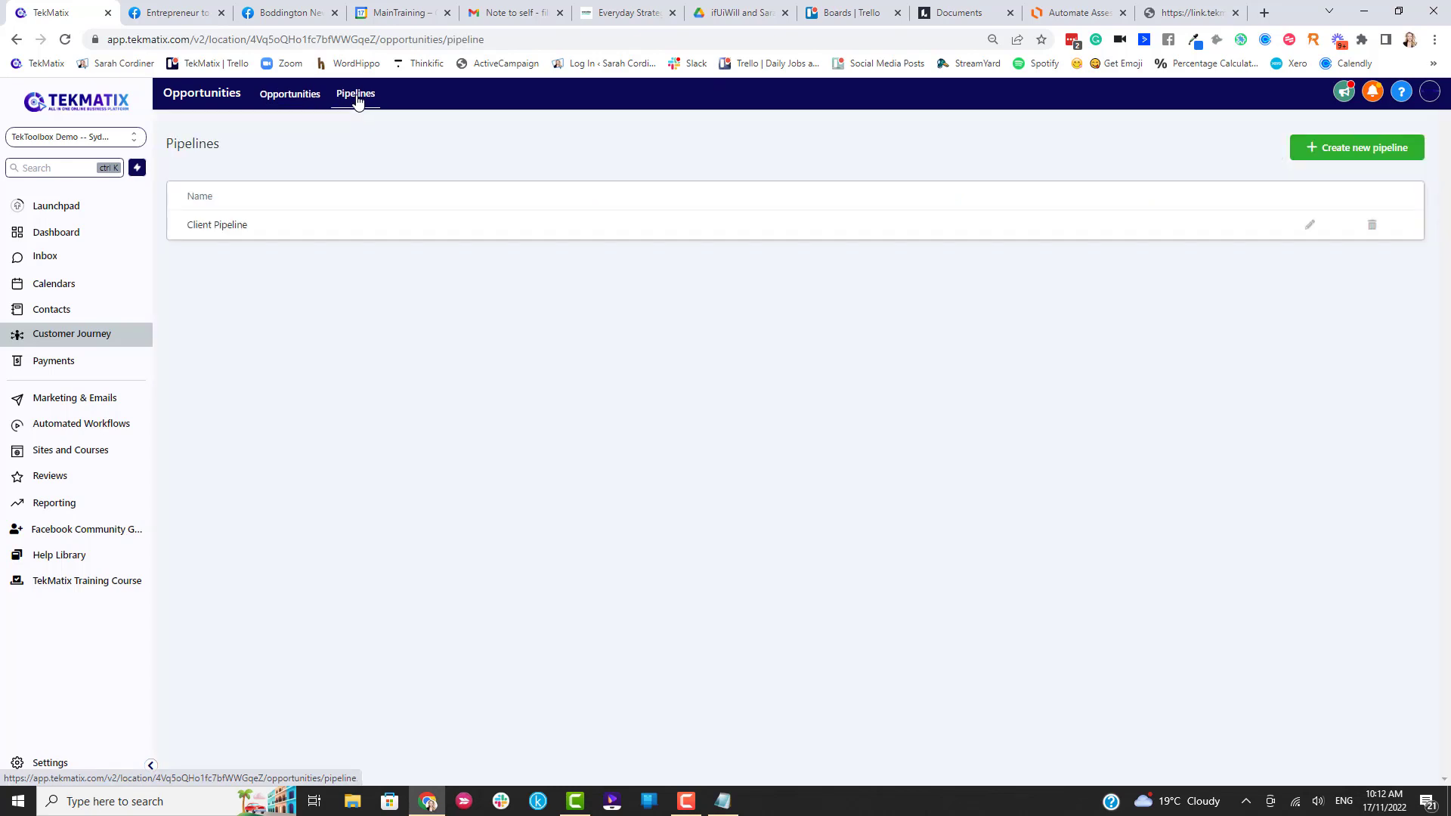
{"action": "left_click", "coordinate": [1333, 155]}
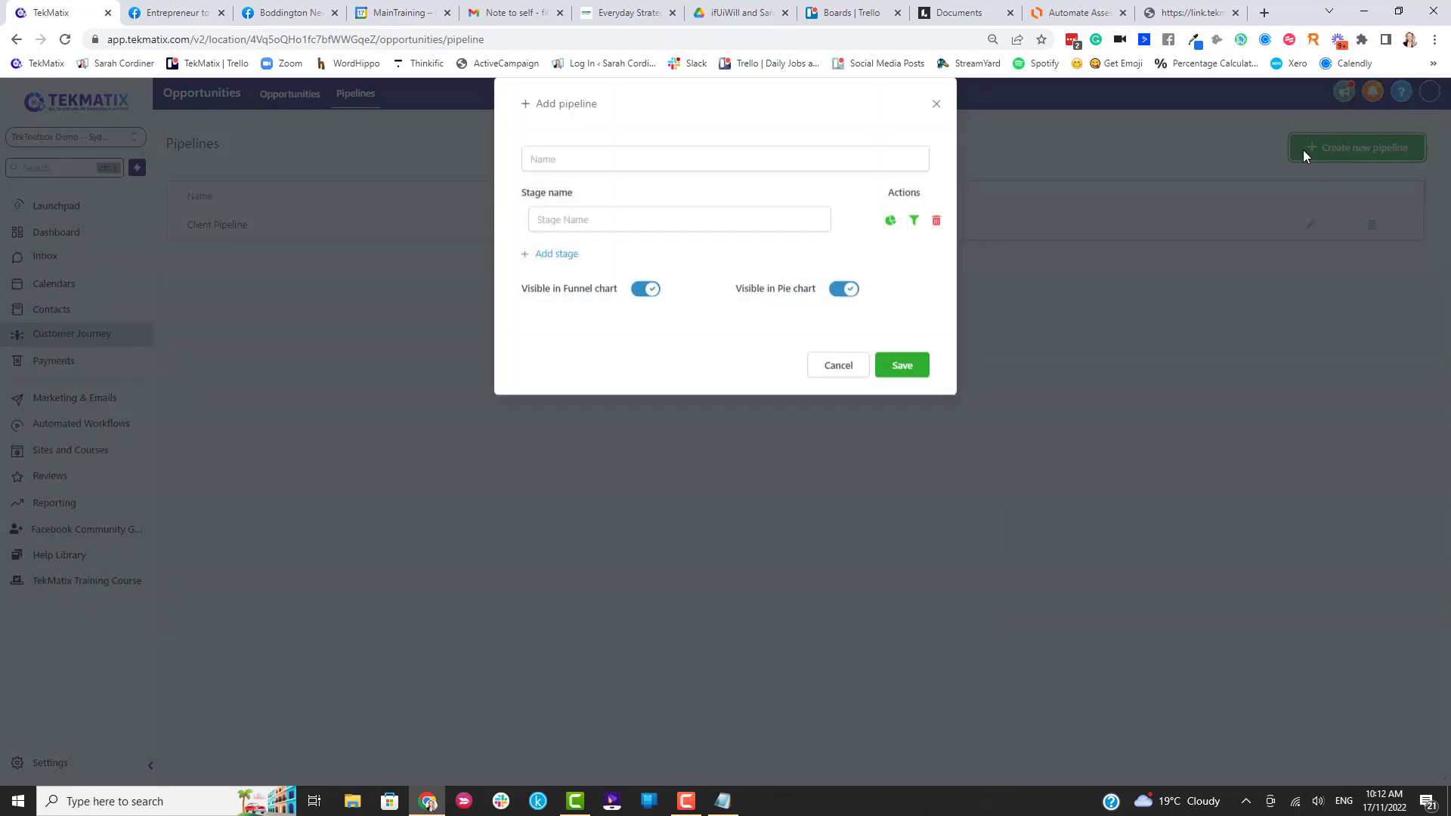
{"action": "left_click", "coordinate": [567, 189]}
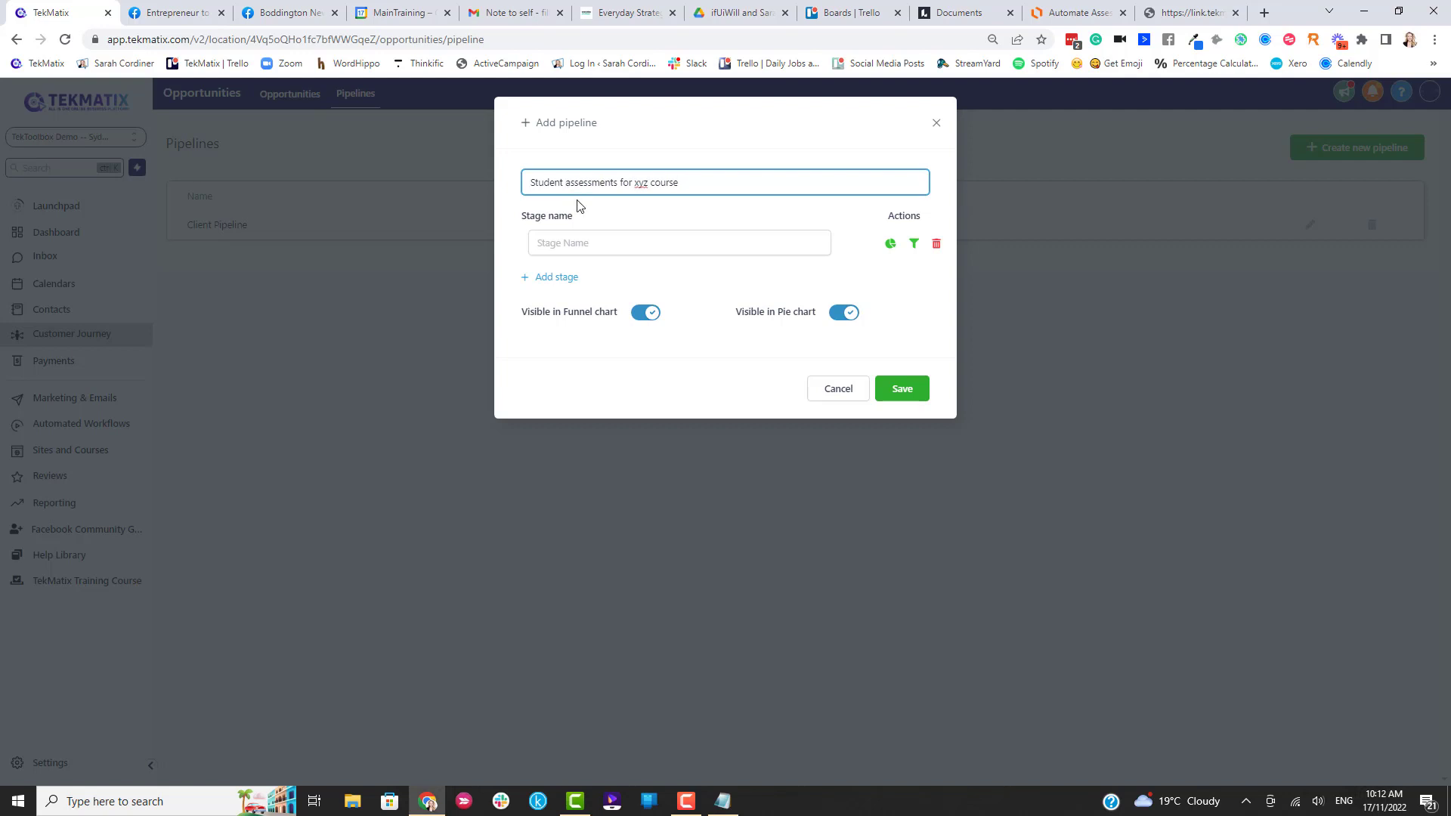
{"action": "left_click", "coordinate": [604, 241]}
{"action": "type", "text": "Student has submitted Assessment"}
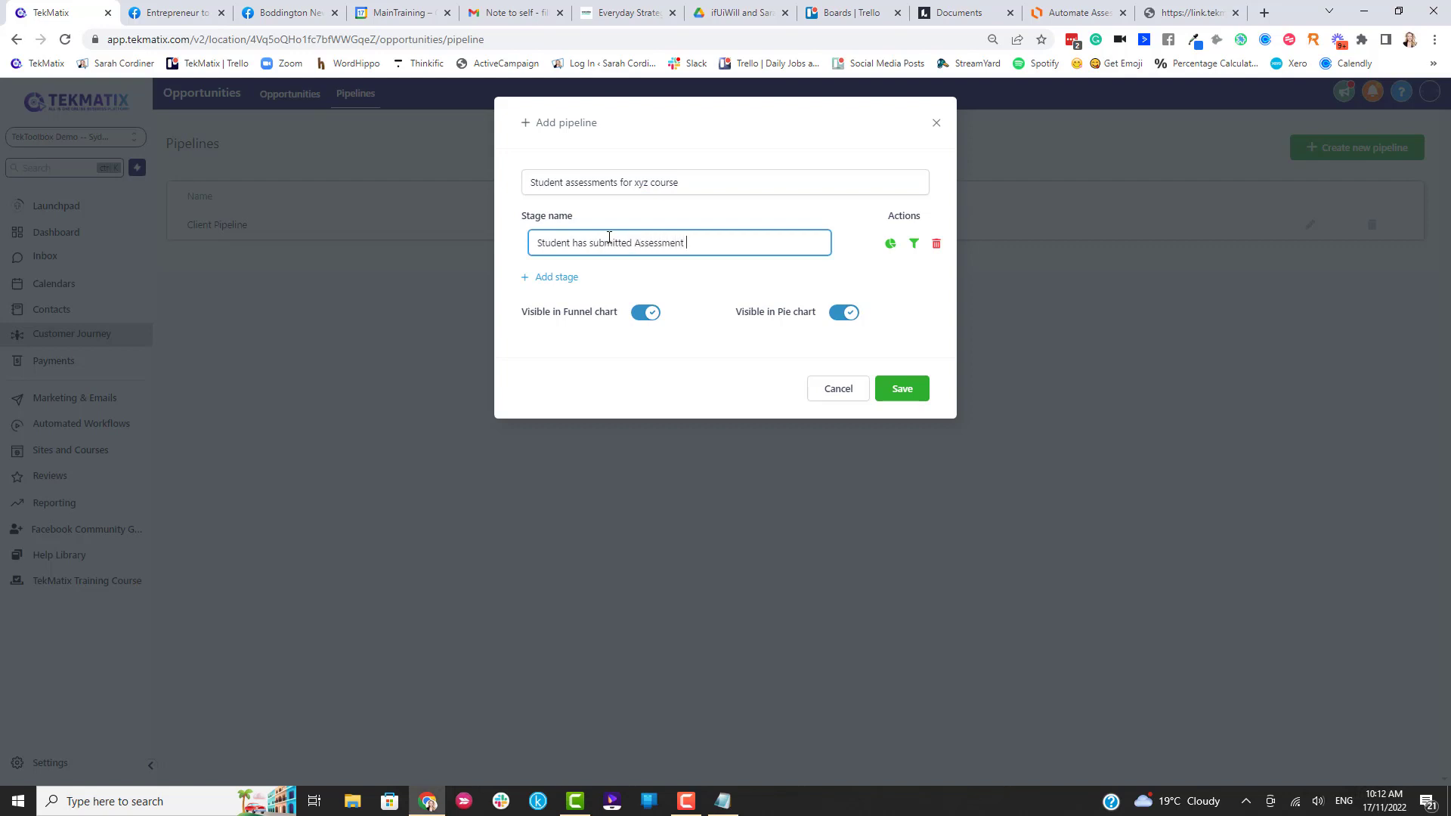
Add three more stages ending with 'Student PASSED and completed', fix a misspelling, and save.
{"action": "left_click", "coordinate": [550, 279]}
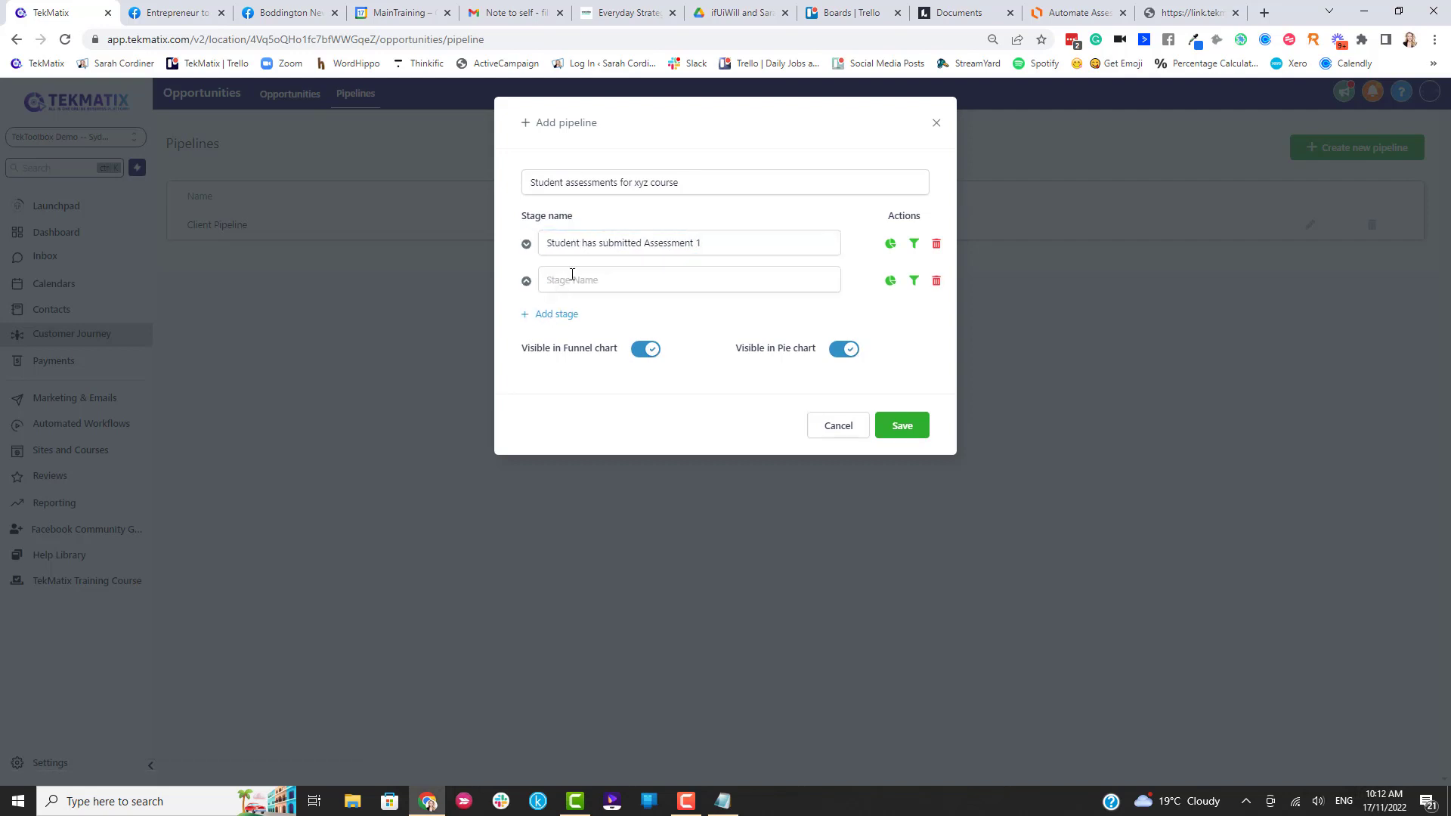
{"action": "type", "text": "Stud"}
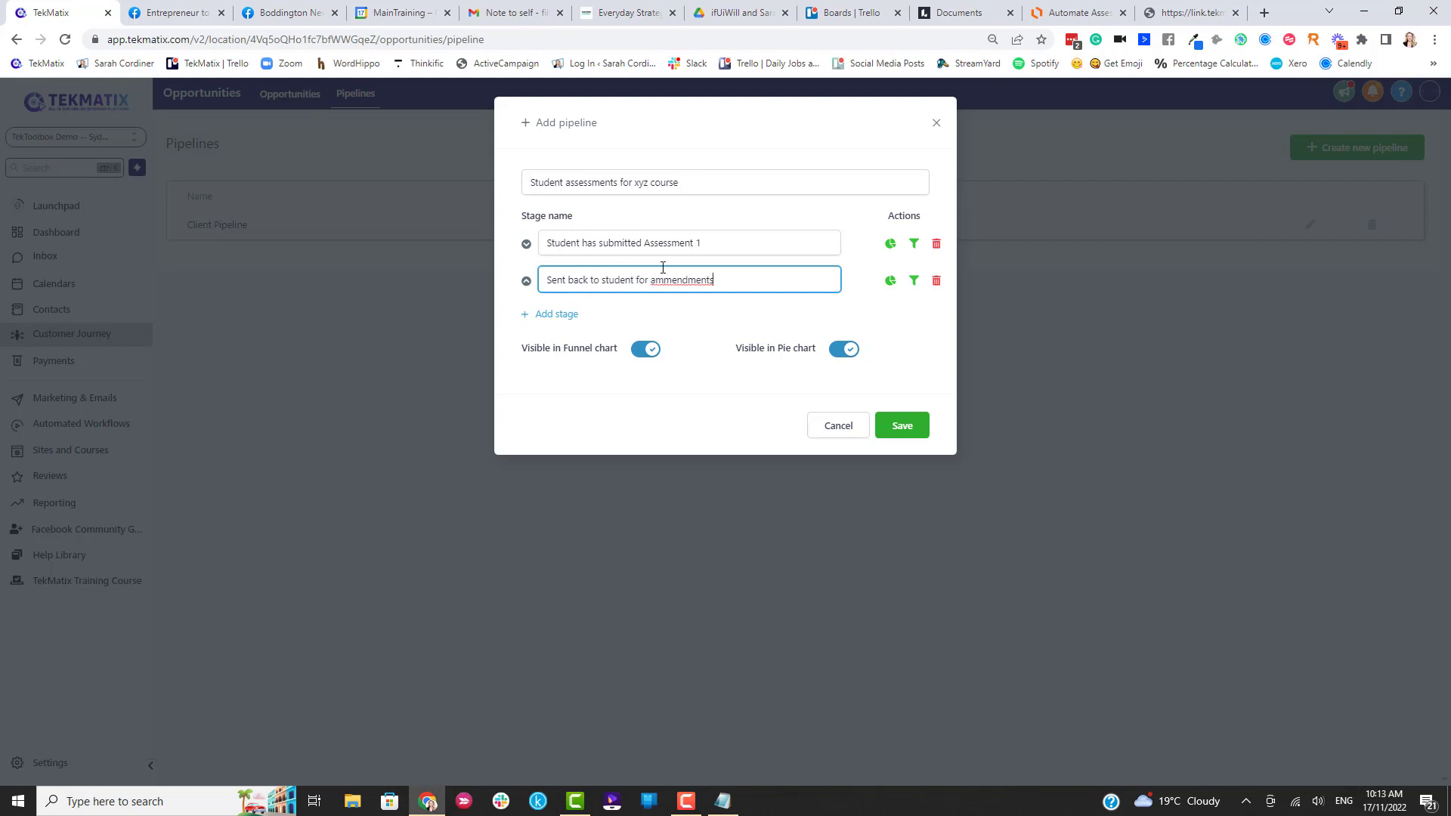
{"action": "right_click", "coordinate": [698, 281]}
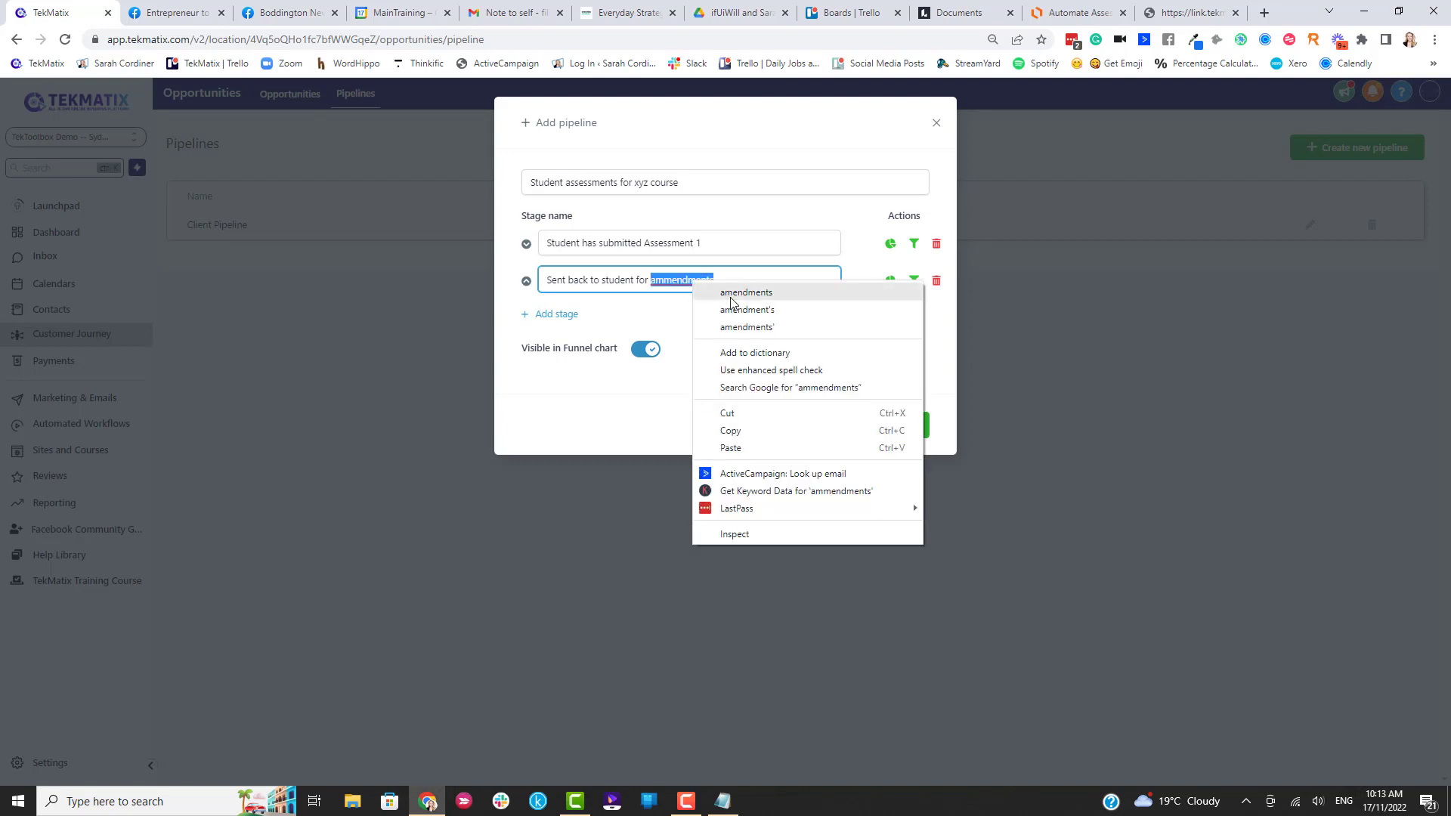
{"action": "left_click", "coordinate": [727, 298]}
{"action": "left_click", "coordinate": [556, 314]}
{"action": "left_click", "coordinate": [577, 316]}
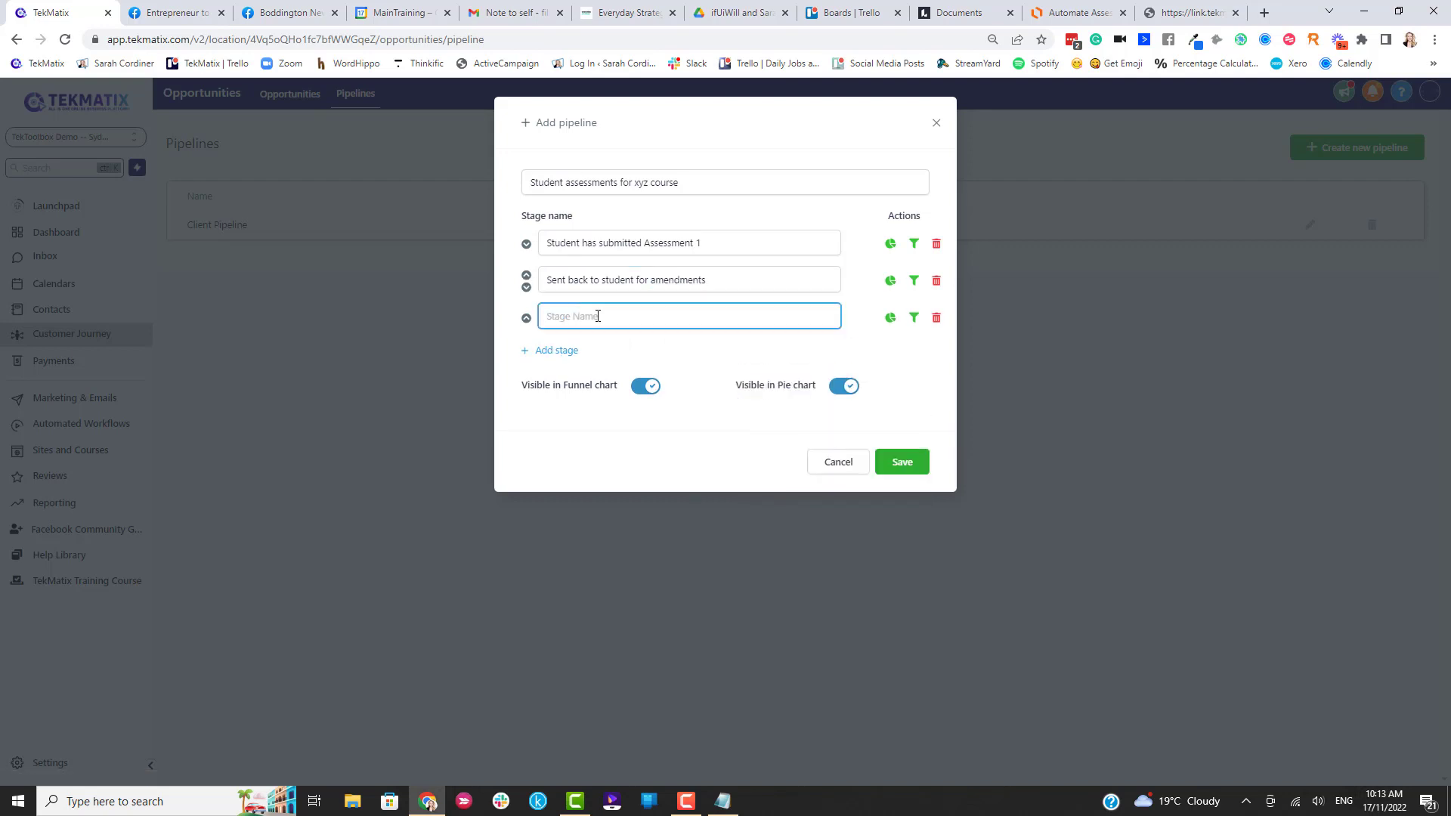
{"action": "type", "text": "Student Failed assessment"}
{"action": "left_click", "coordinate": [568, 350]}
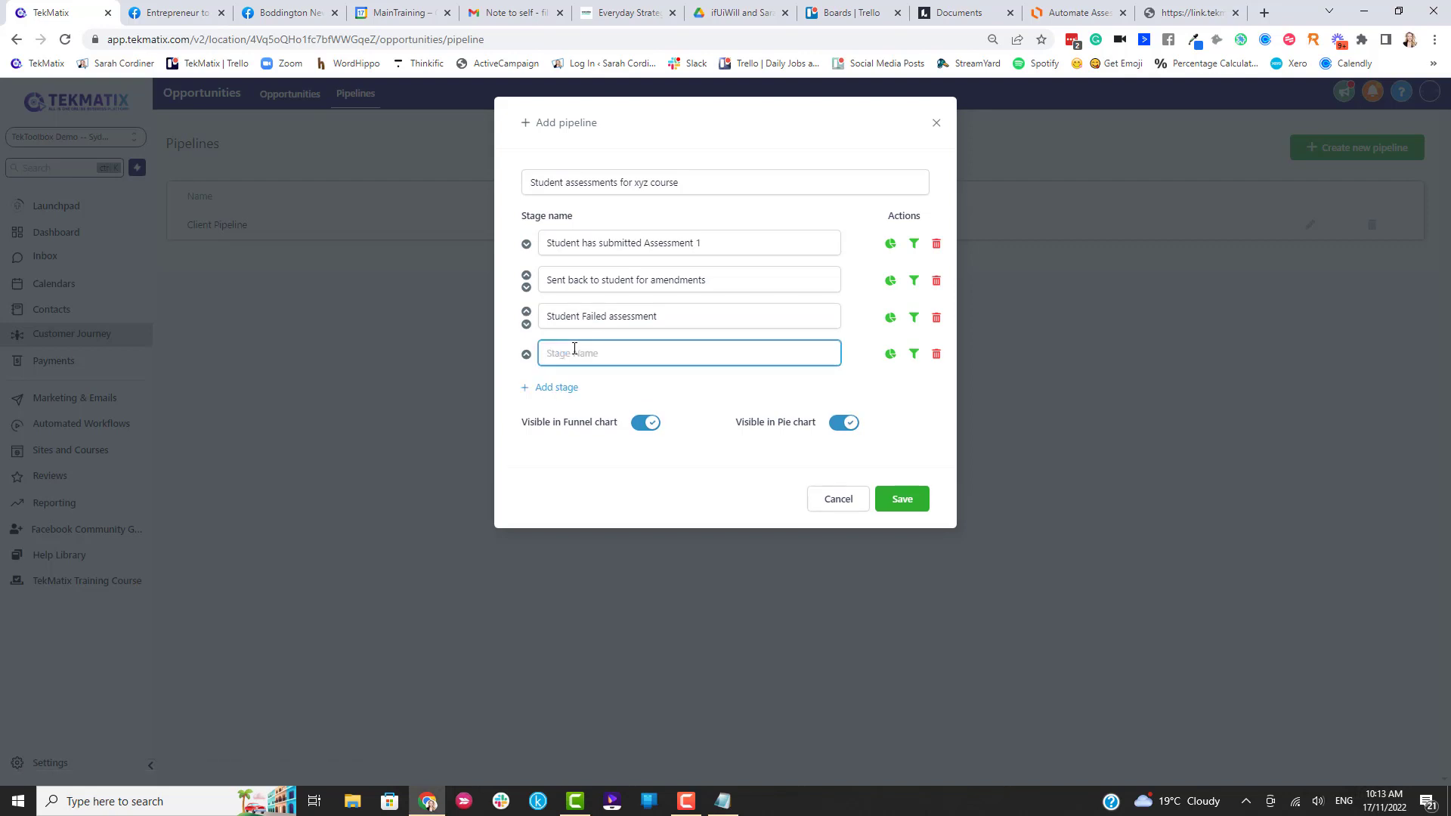
{"action": "type", "text": "Student PASSED and completed"}
{"action": "left_click", "coordinate": [910, 508]}
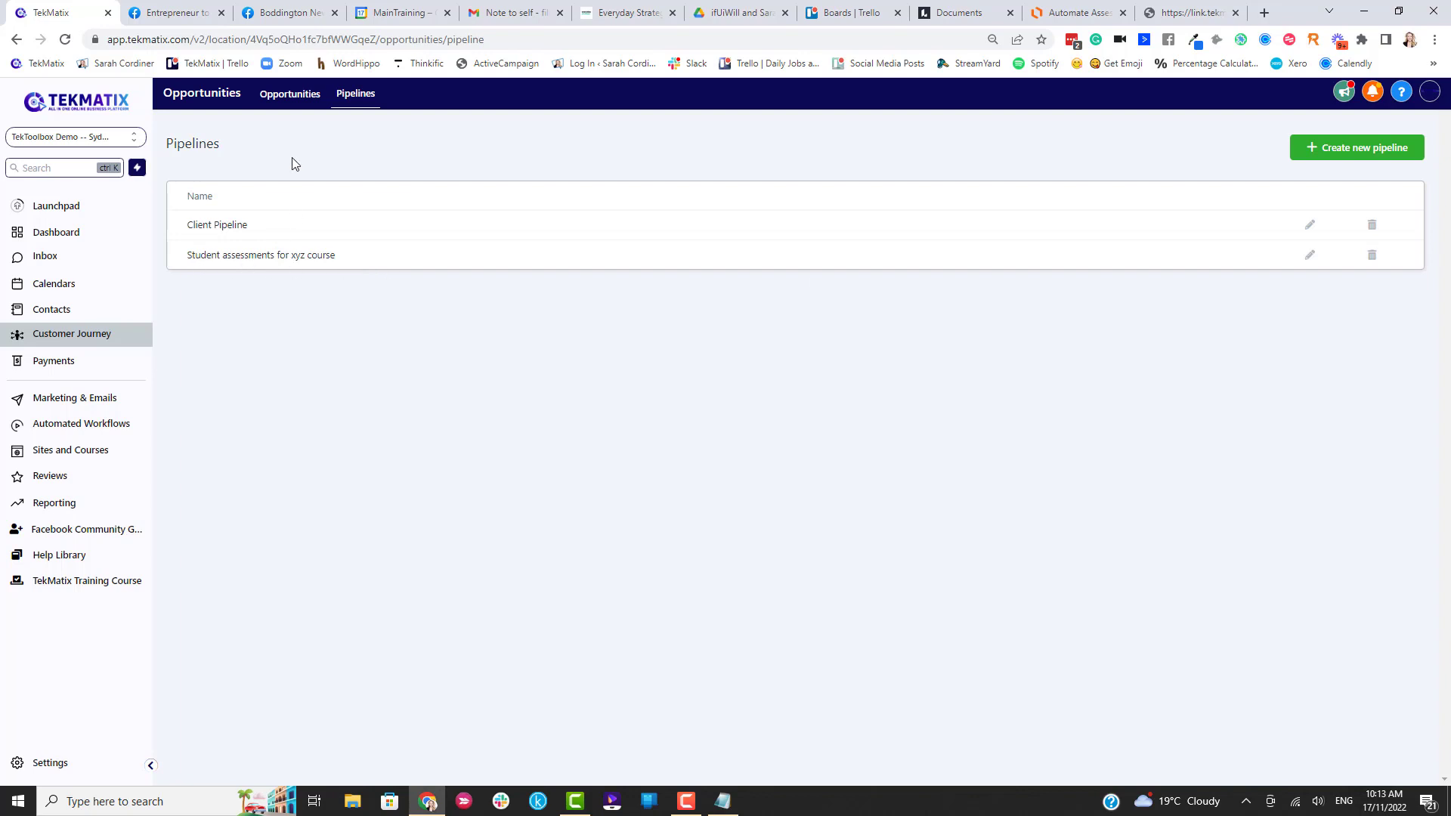
Show the empty Student assessments for xyz course pipeline, export it as CSV, and return to Lucidchart.
{"action": "left_click", "coordinate": [279, 101]}
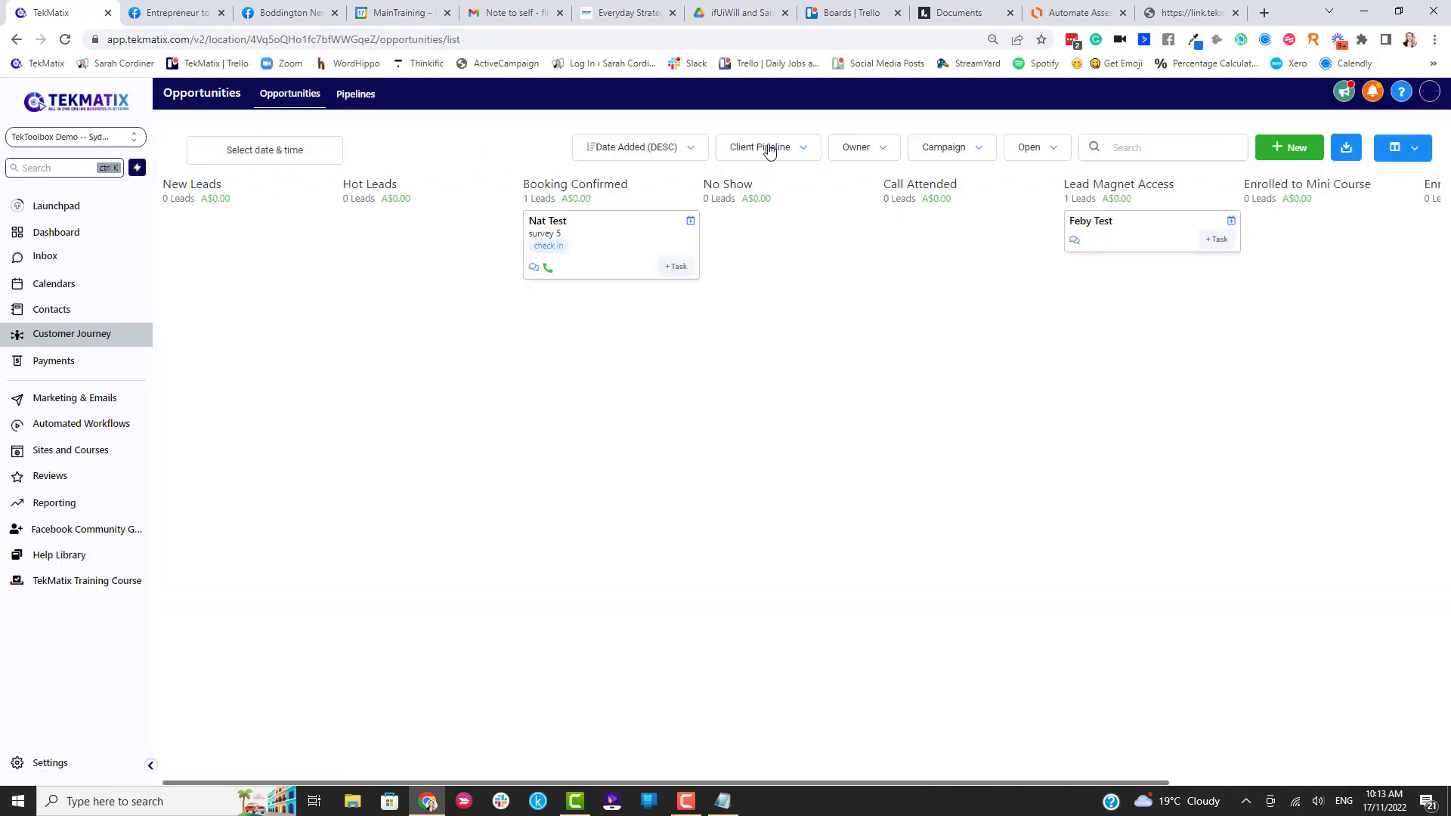
{"action": "left_click", "coordinate": [794, 152]}
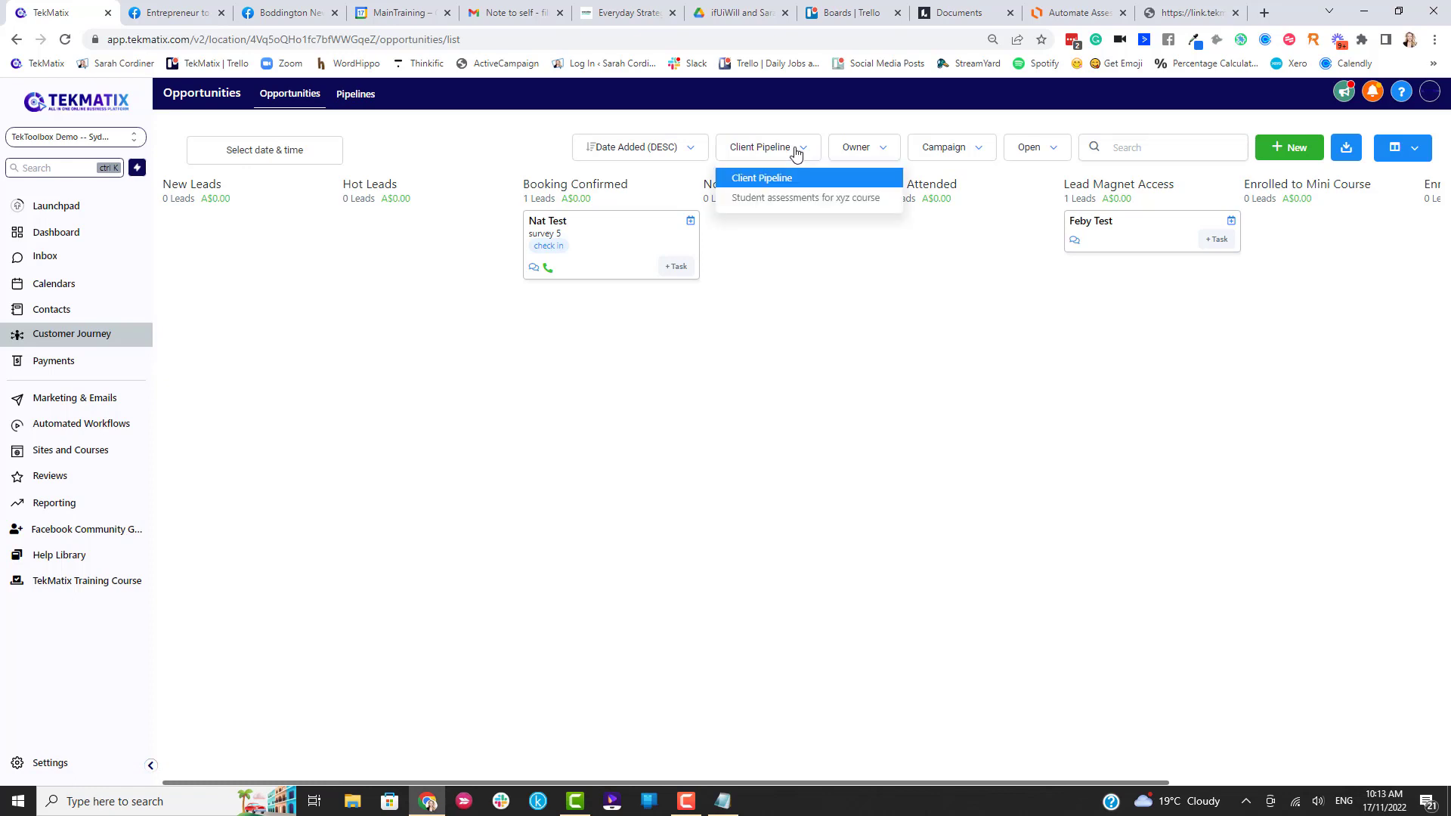
{"action": "left_click", "coordinate": [775, 199]}
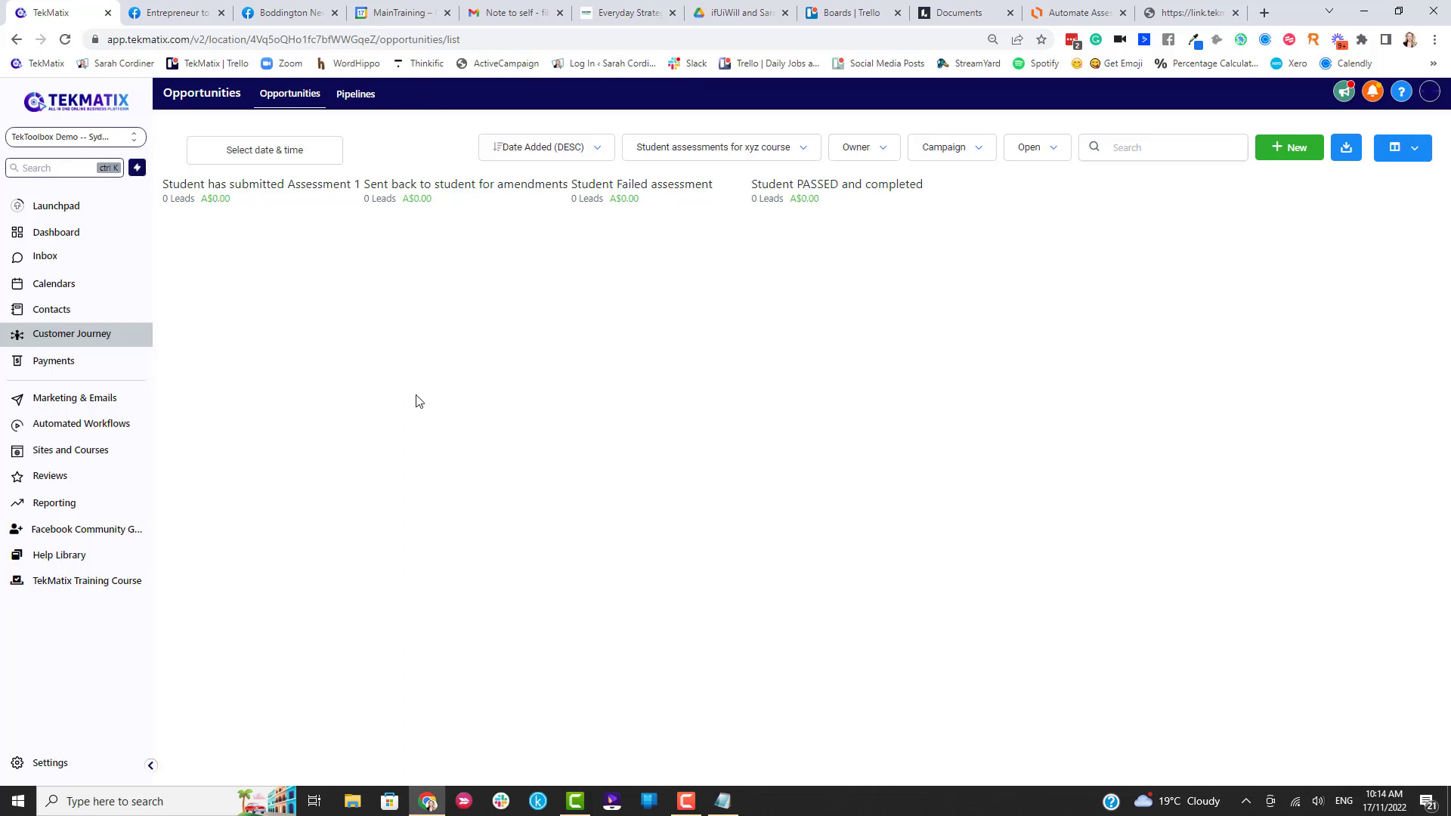
{"action": "left_click", "coordinate": [1346, 149]}
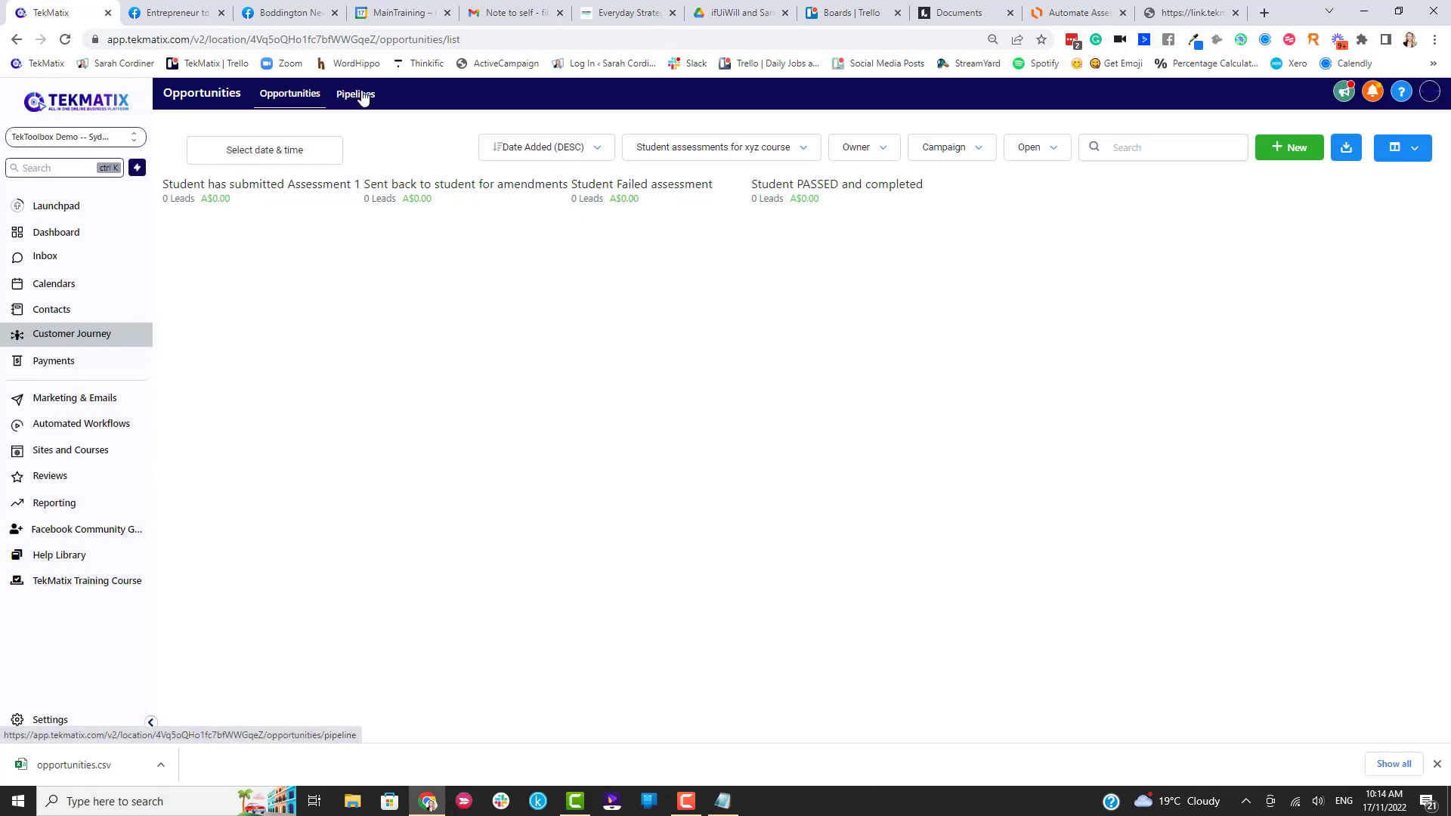
{"action": "left_click", "coordinate": [1070, 10]}
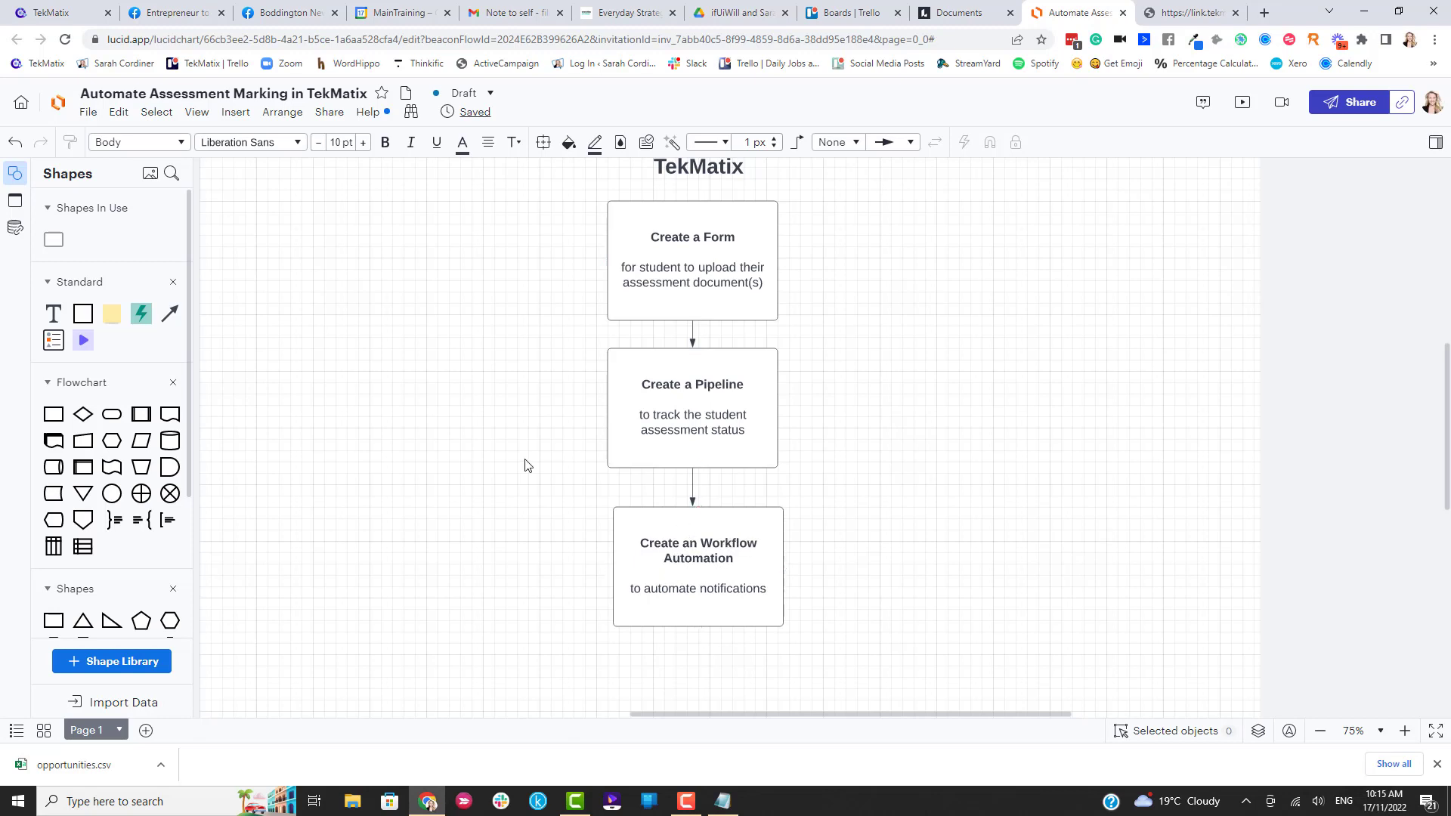
{"action": "scroll", "coordinate": [786, 325], "scroll_direction": "up", "scroll_amount": 2}
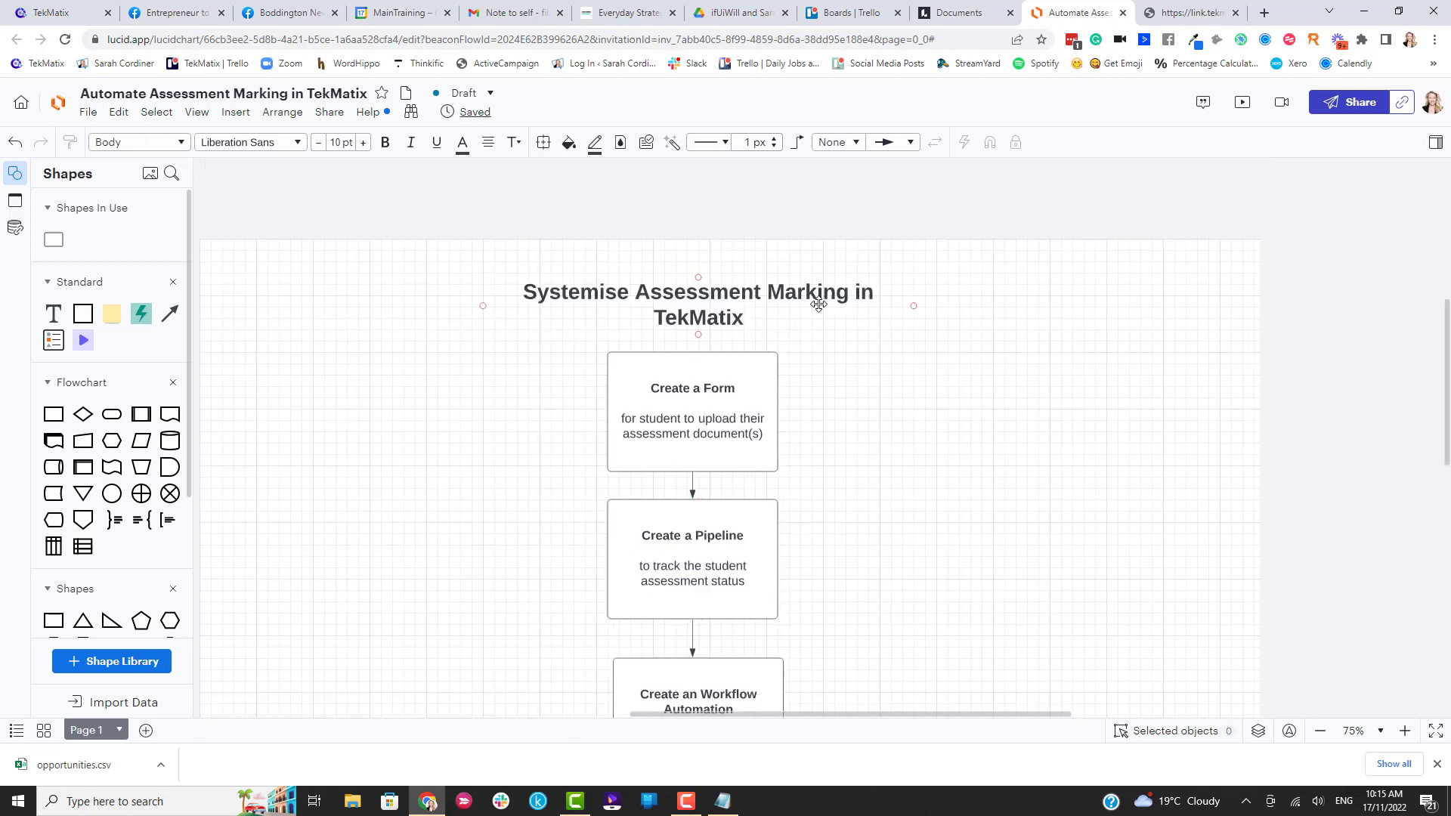
{"action": "scroll", "coordinate": [623, 303], "scroll_direction": "down", "scroll_amount": 1}
Create a blank workflow from scratch under Automated Workflows.
{"action": "left_click", "coordinate": [45, 13]}
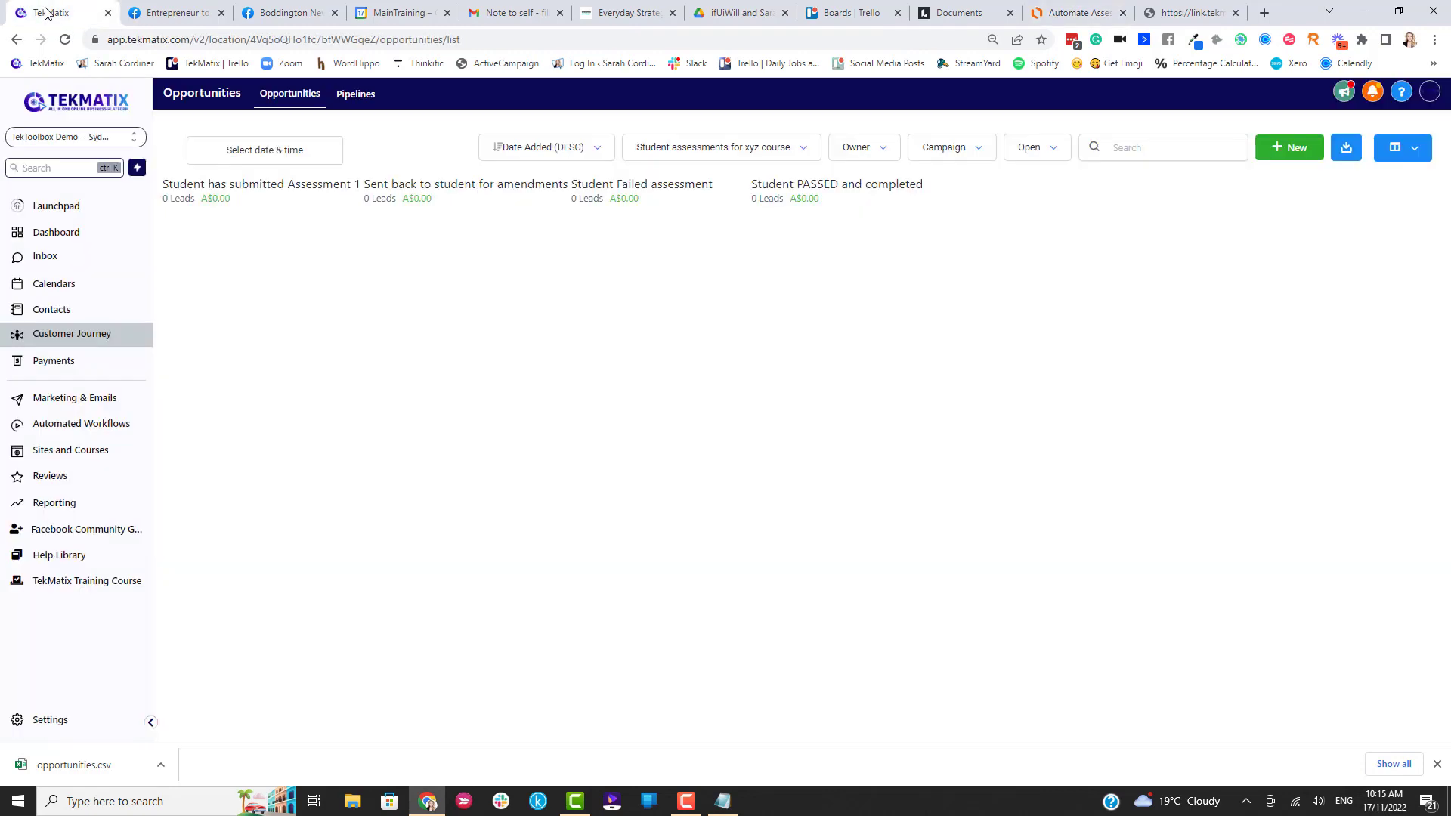
{"action": "left_click", "coordinate": [100, 427]}
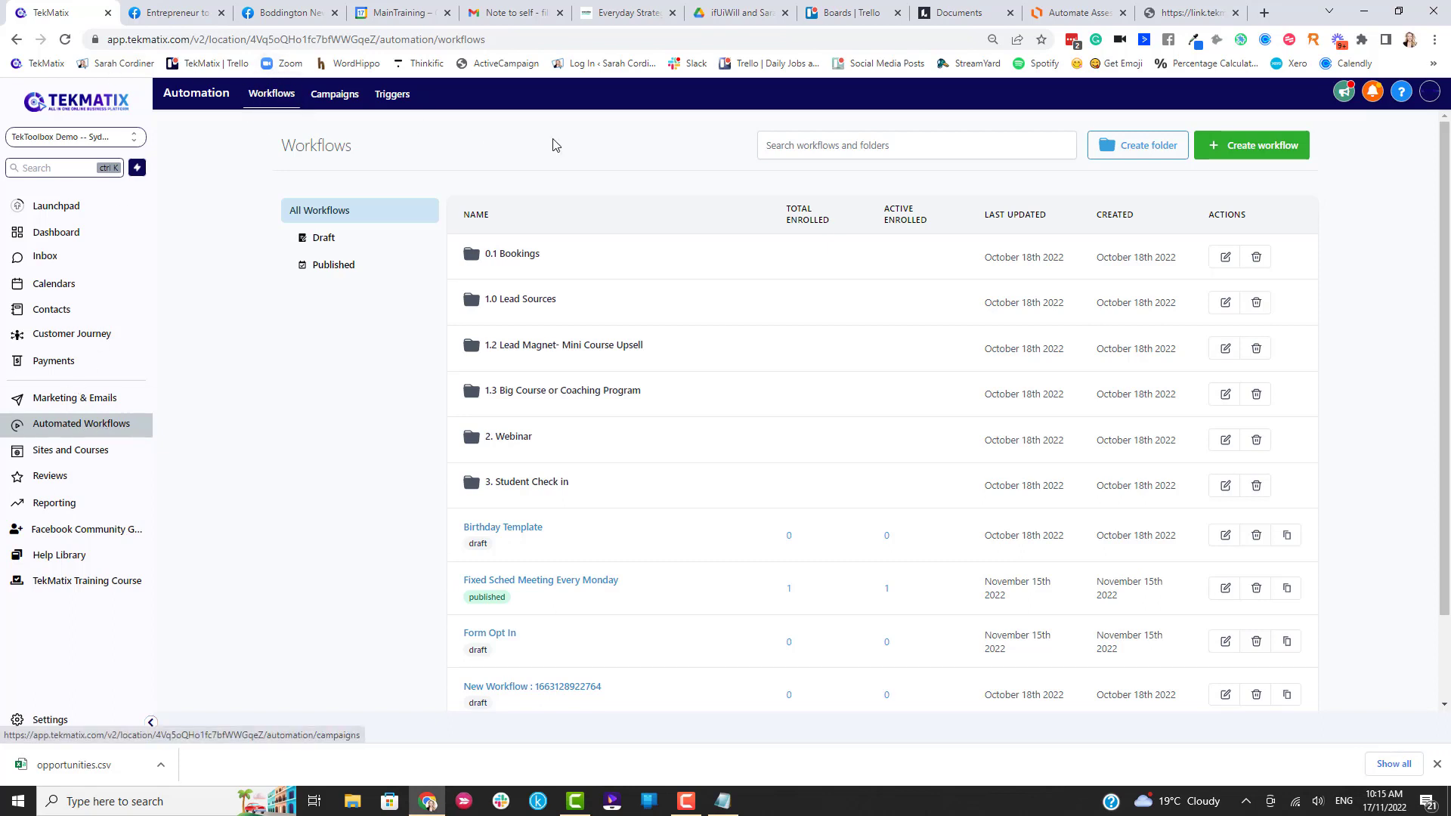
{"action": "left_click", "coordinate": [1241, 153]}
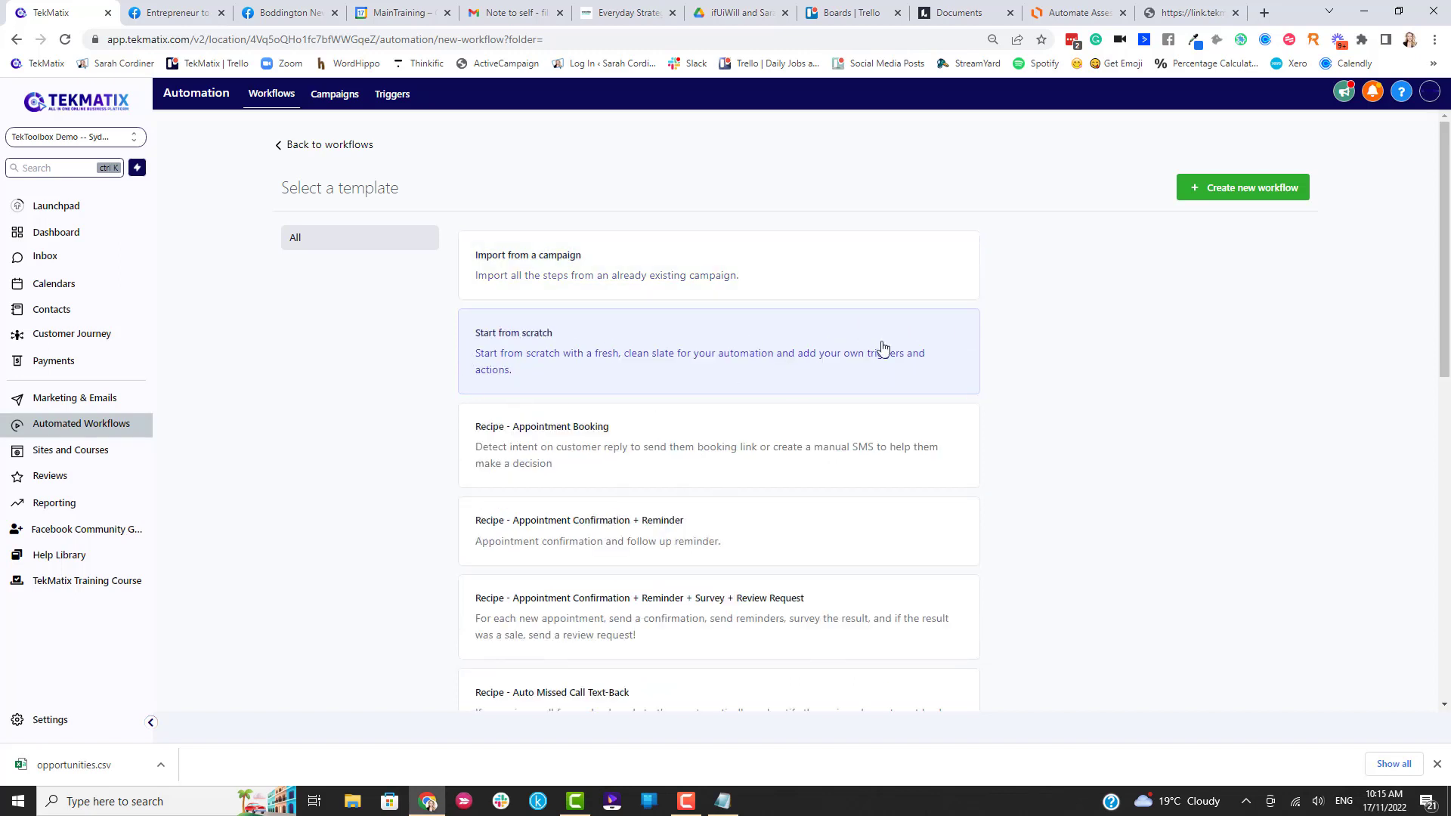
{"action": "left_click", "coordinate": [1213, 190]}
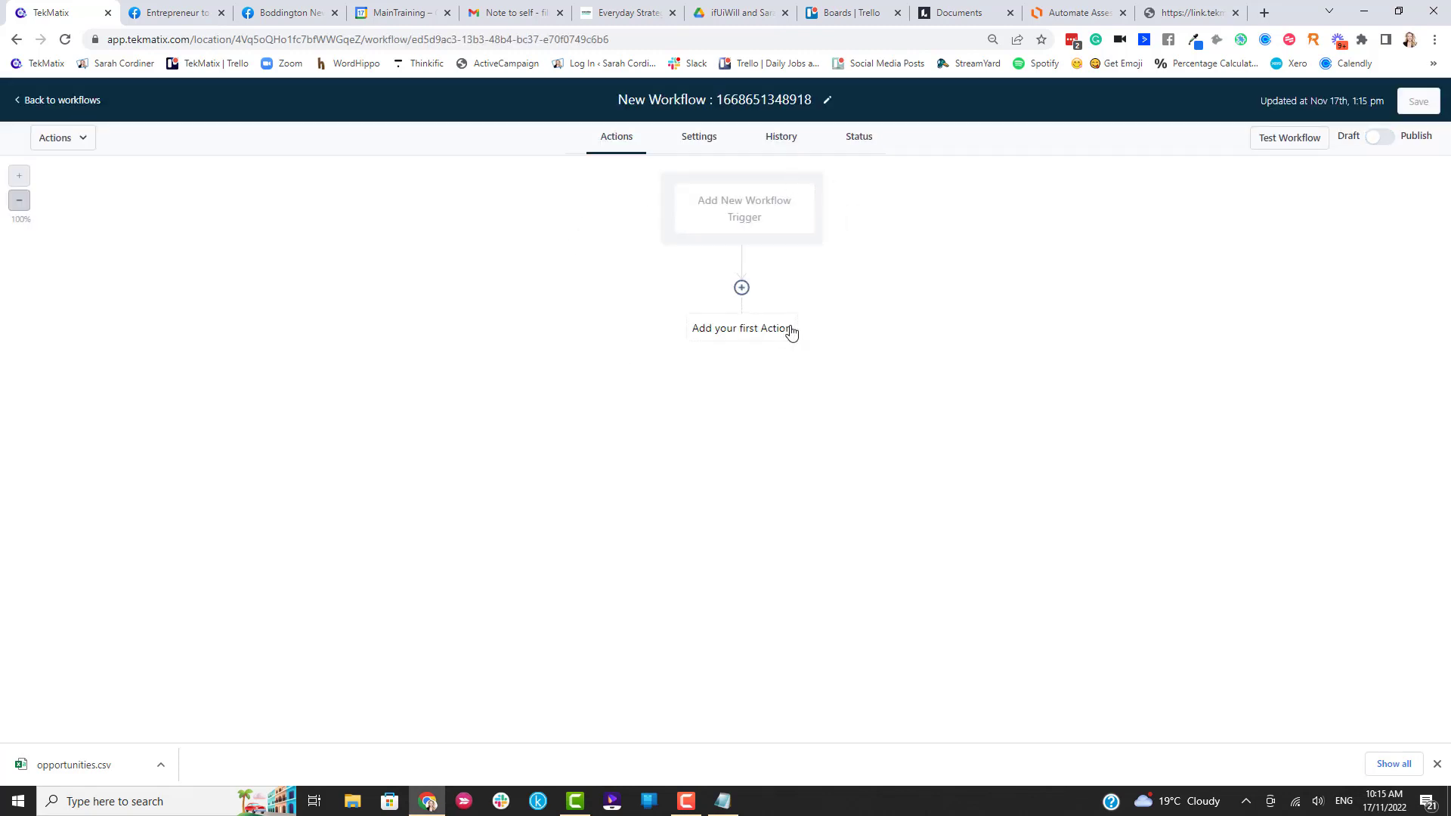
Rename the workflow's title to 'Student assessment submission for xyz course'.
{"action": "left_click", "coordinate": [827, 102]}
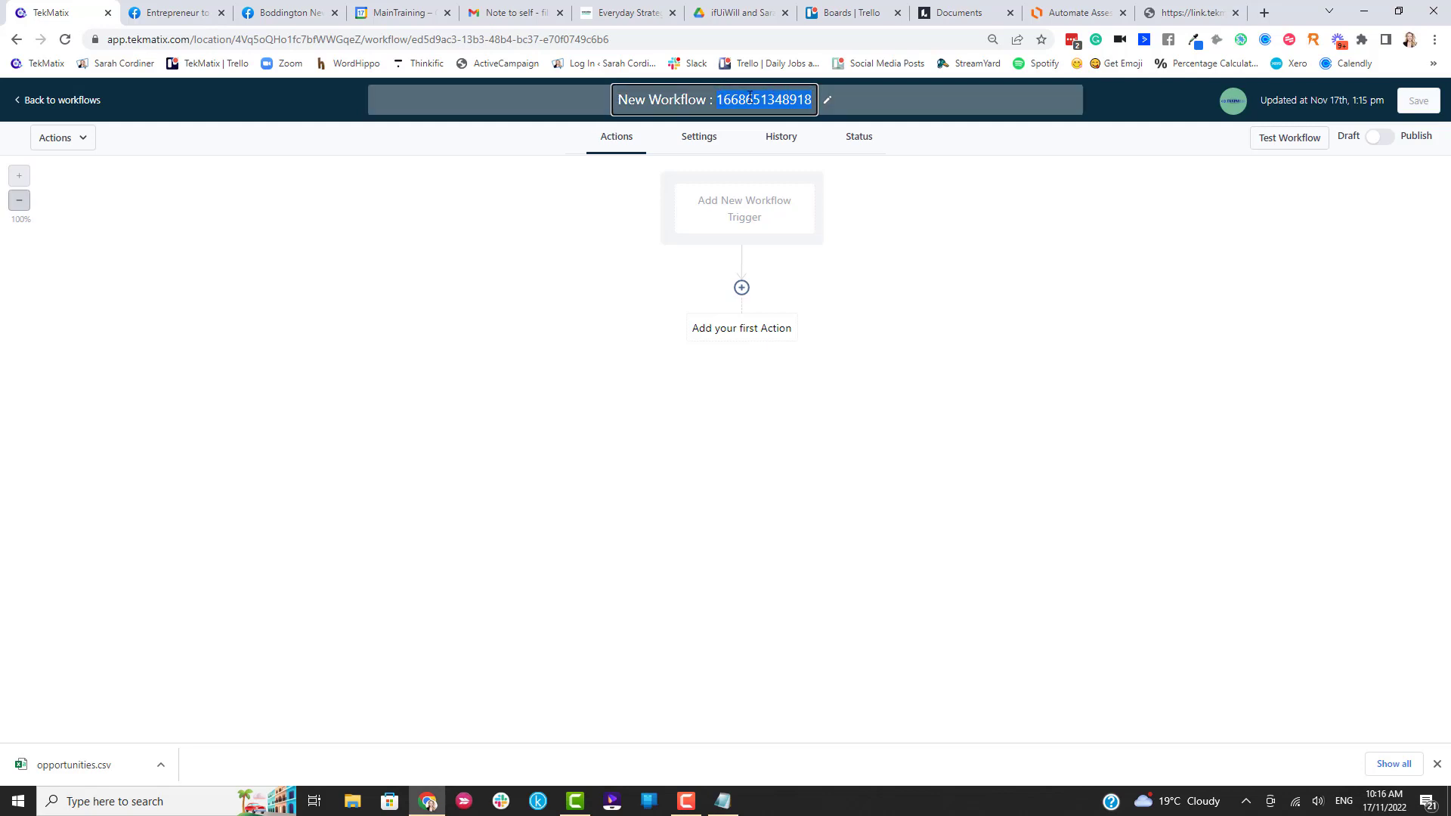
{"action": "key", "text": "BackSpace"}
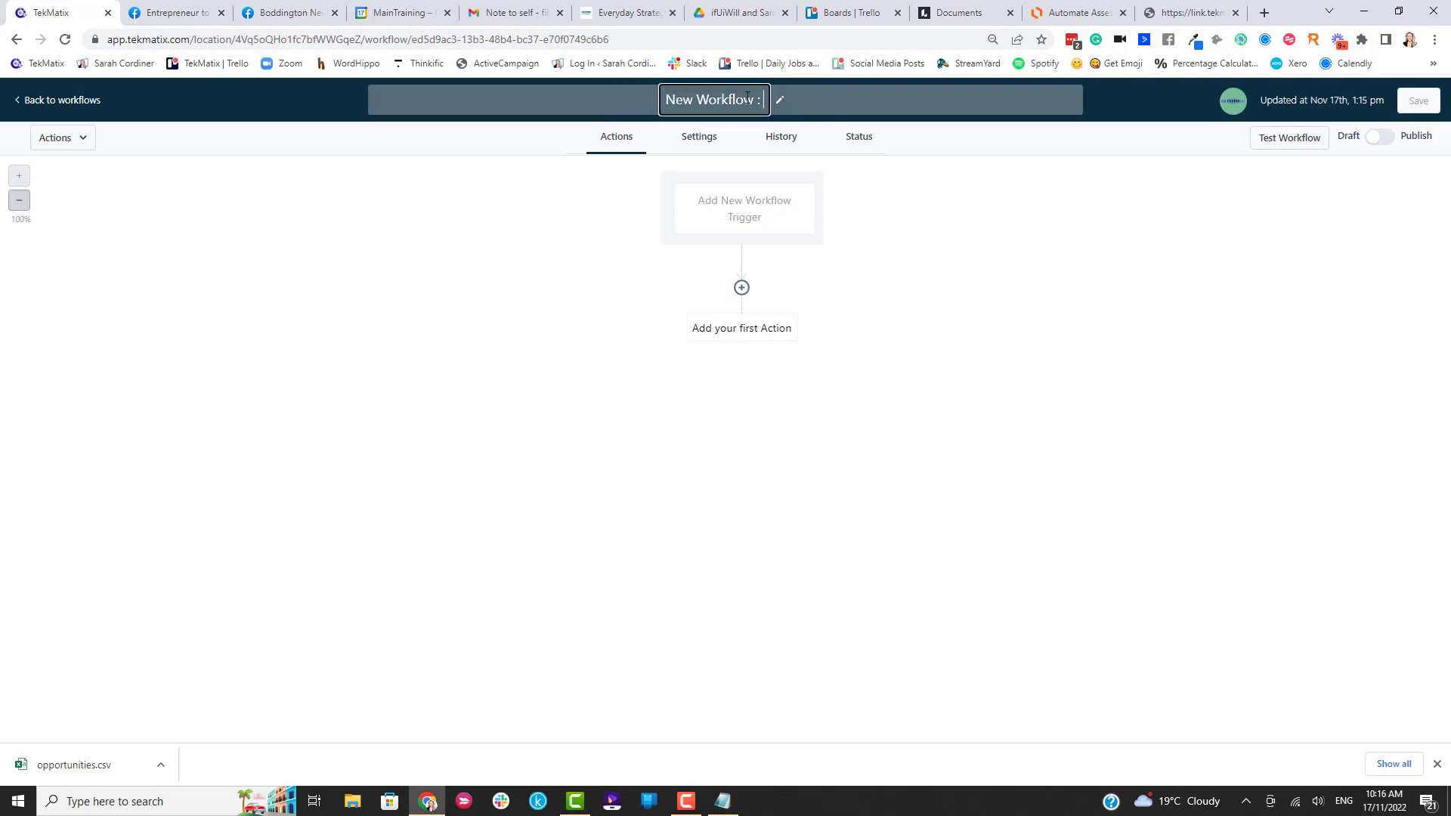
{"action": "type", "text": "Studen"}
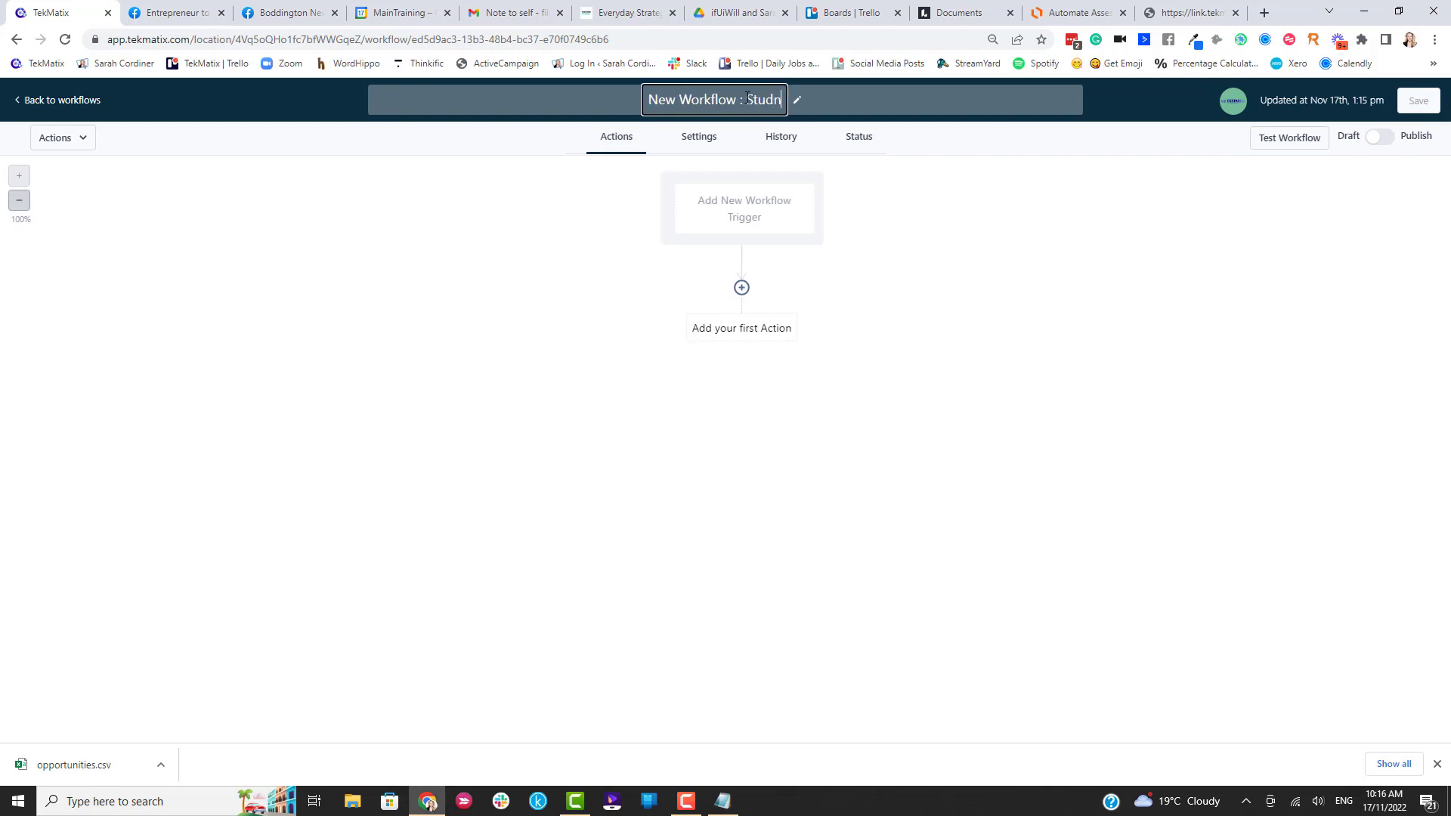
{"action": "type", "text": "t asse"}
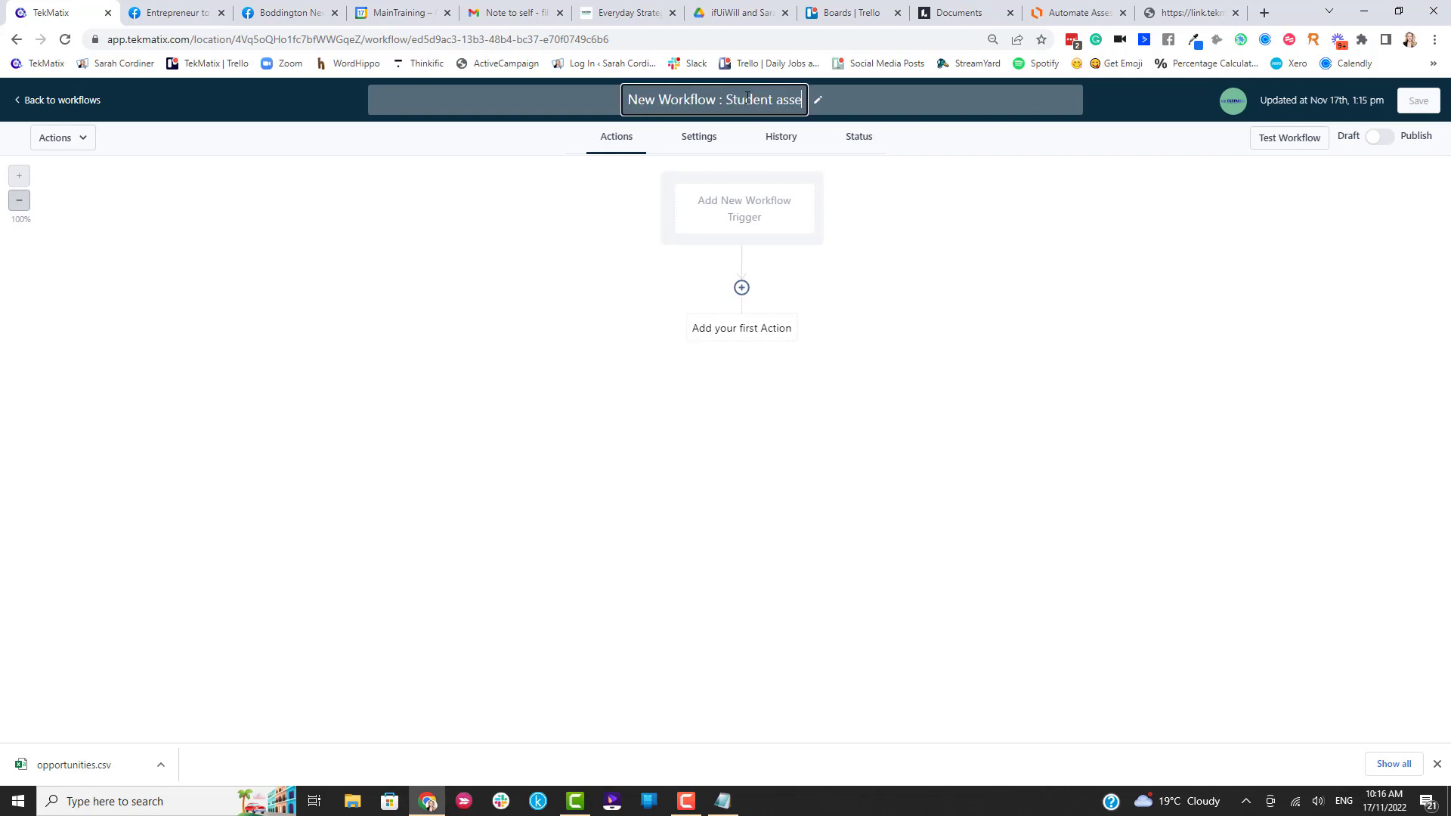
{"action": "type", "text": "ssment submissi"}
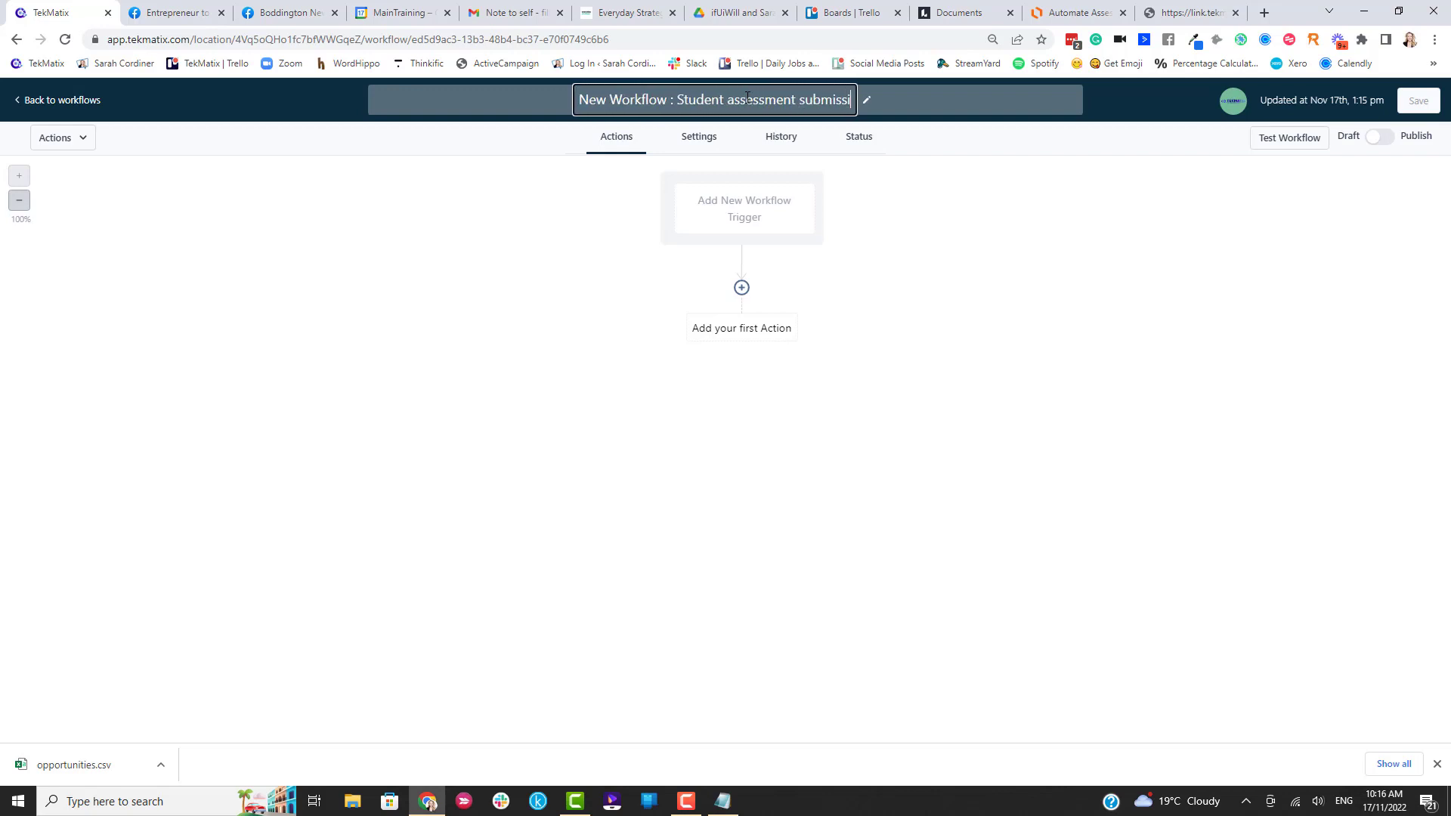
{"action": "type", "text": "on for xyz course"}
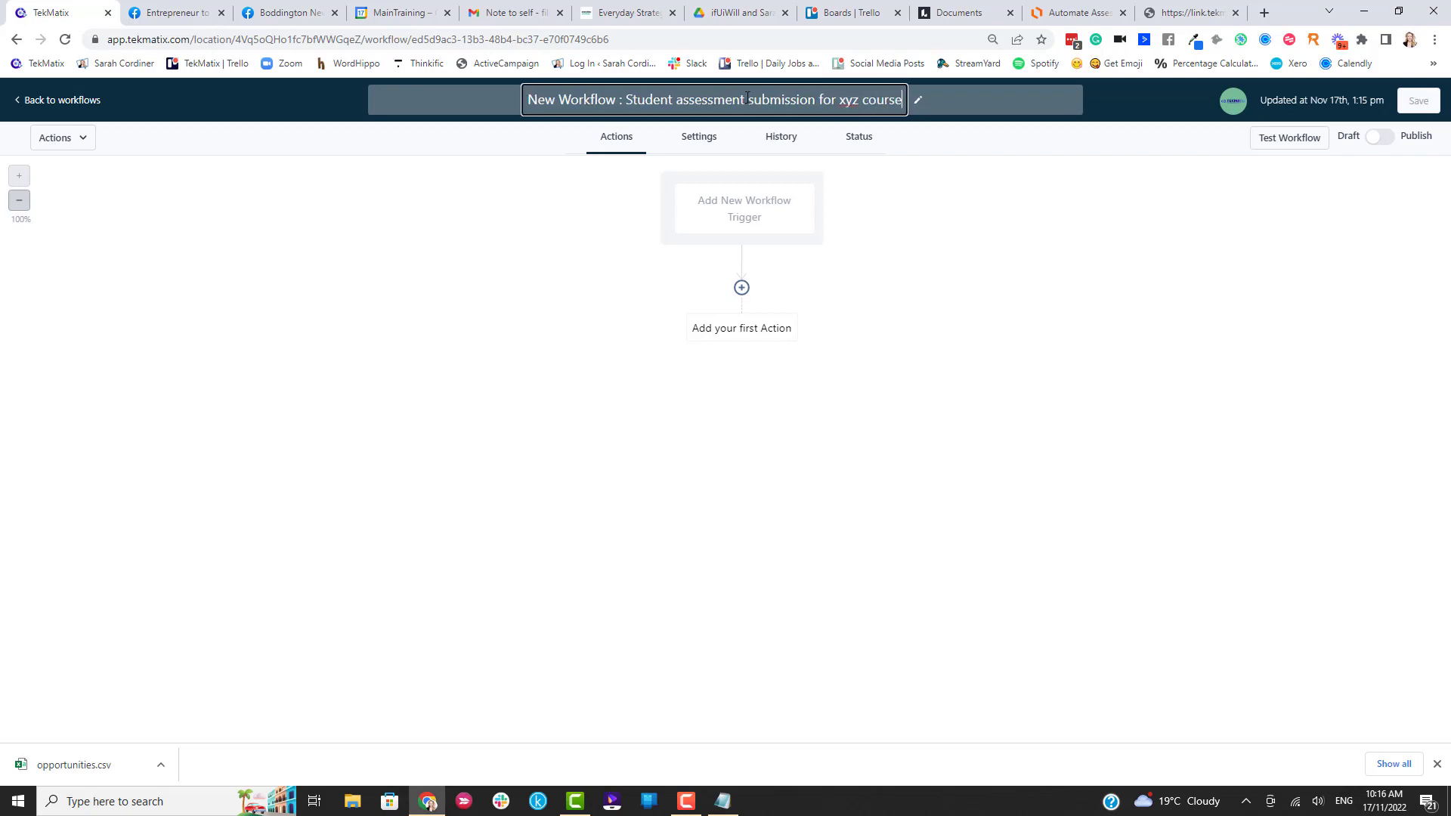
{"action": "key", "text": "Return"}
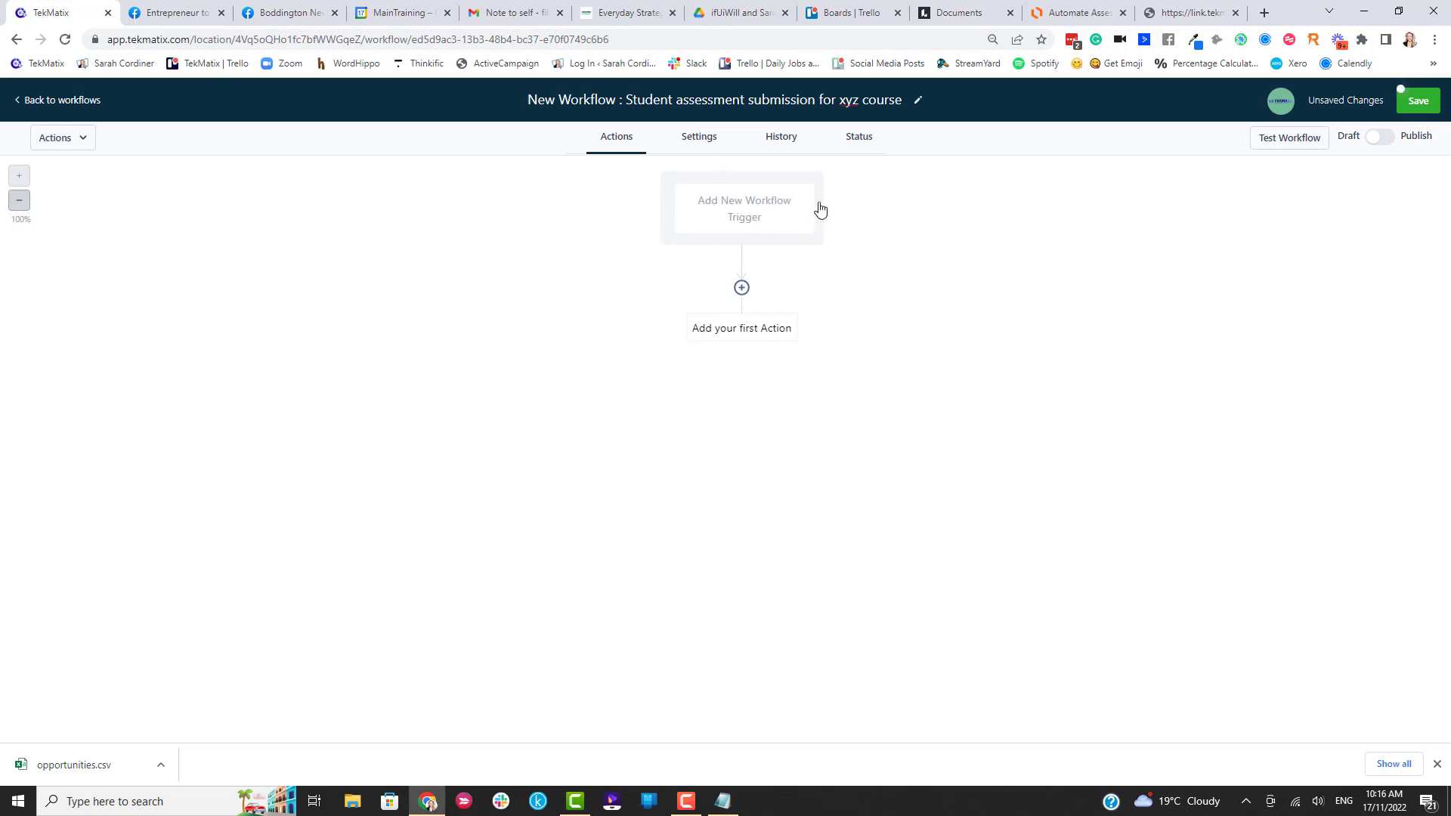
Add a Form Submitted trigger named 'Student has submitted assessment 1'.
{"action": "left_click", "coordinate": [729, 212]}
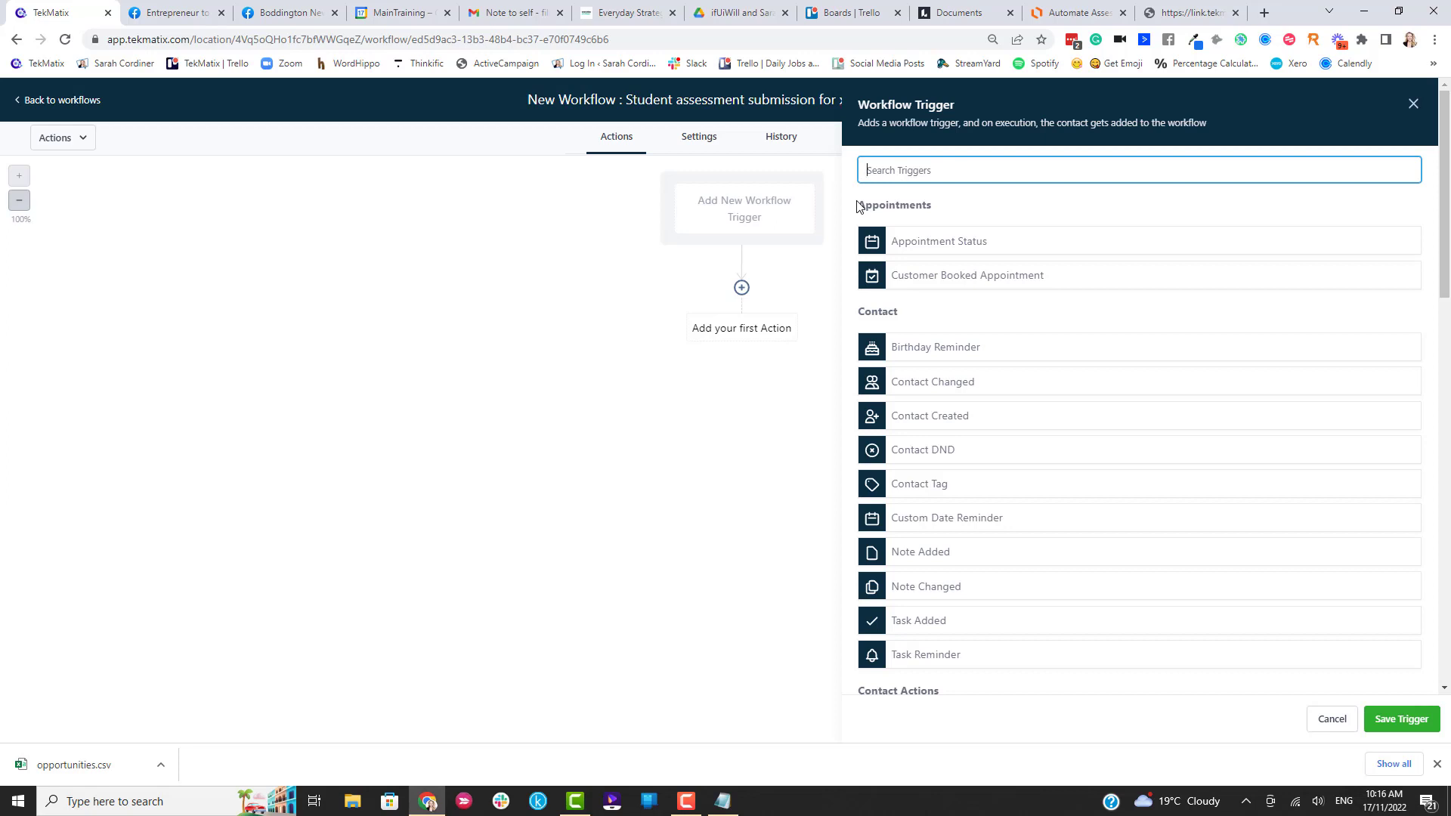
{"action": "type", "text": "form"}
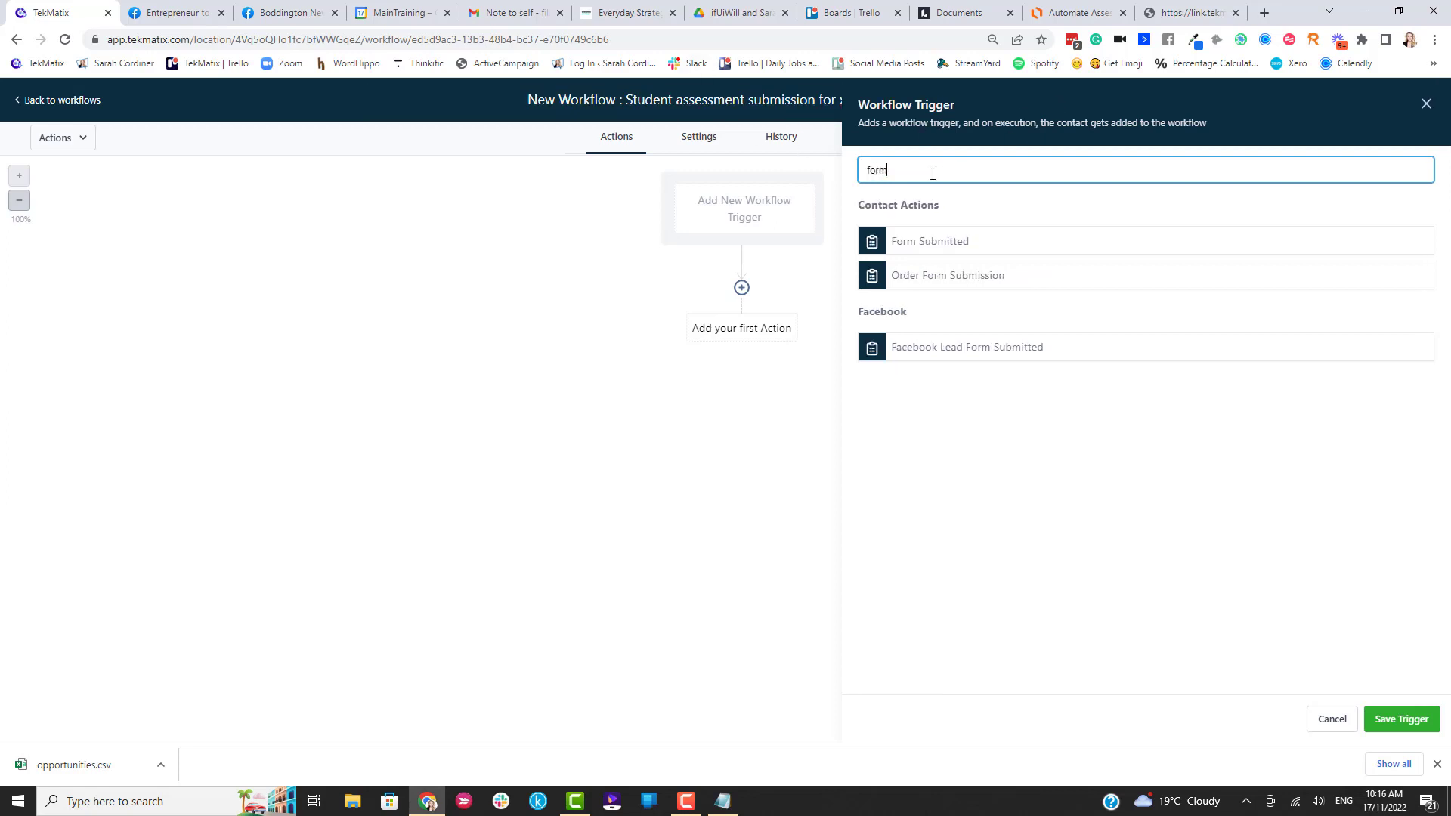
{"action": "left_click", "coordinate": [913, 241]}
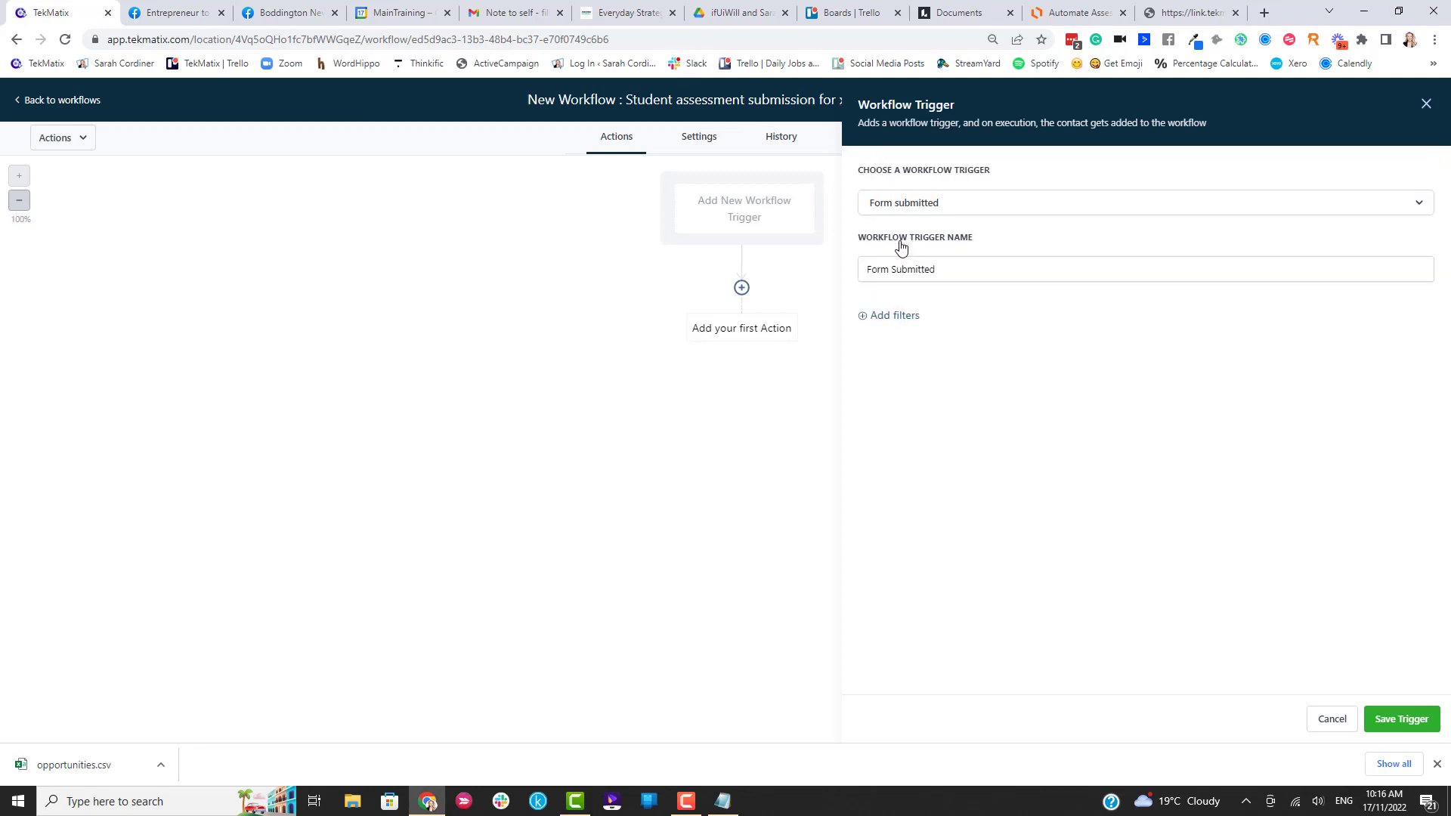
{"action": "left_click", "coordinate": [987, 272]}
{"action": "triple_click", "coordinate": [974, 266]}
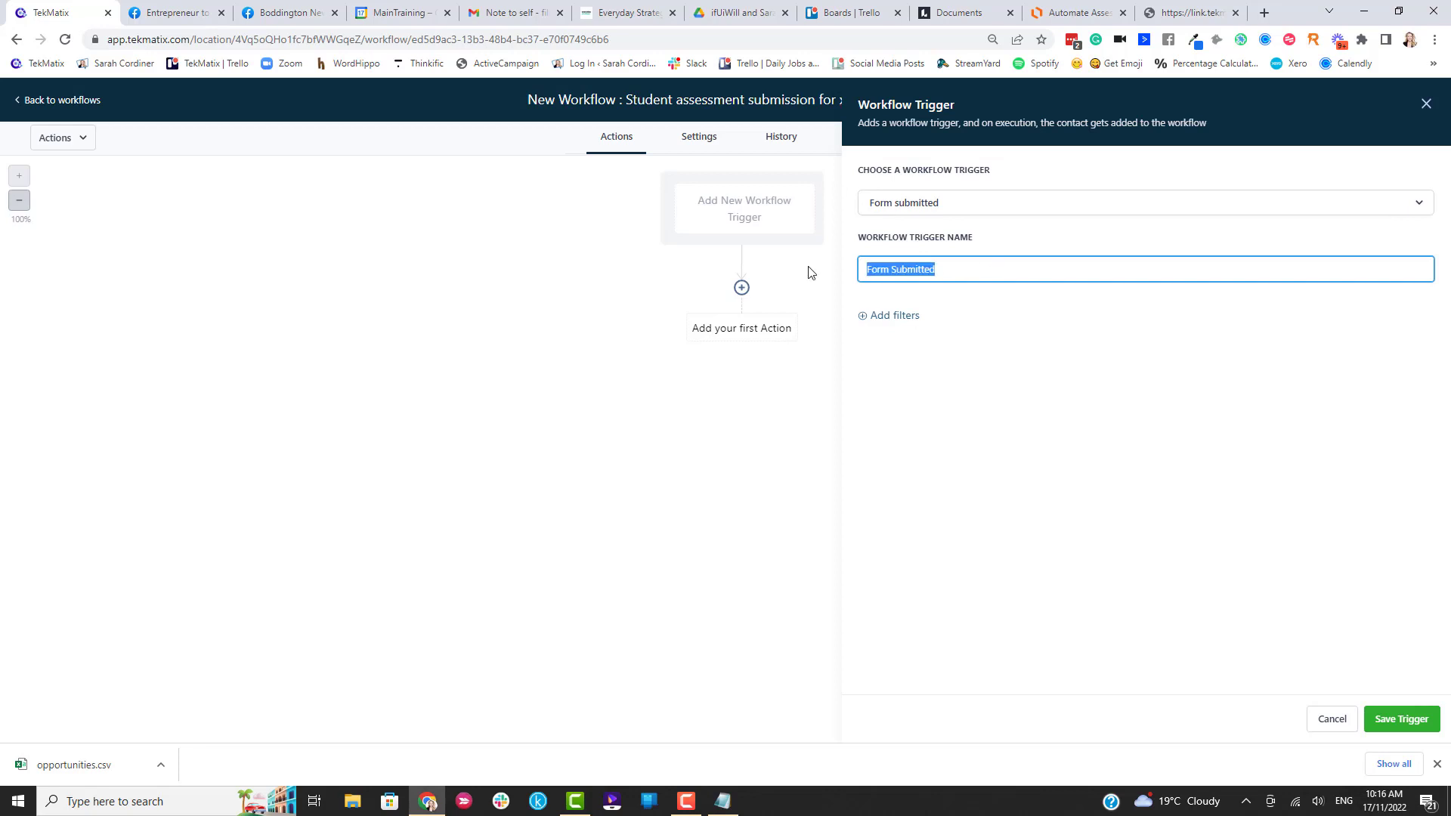
{"action": "key", "text": "BackSpace"}
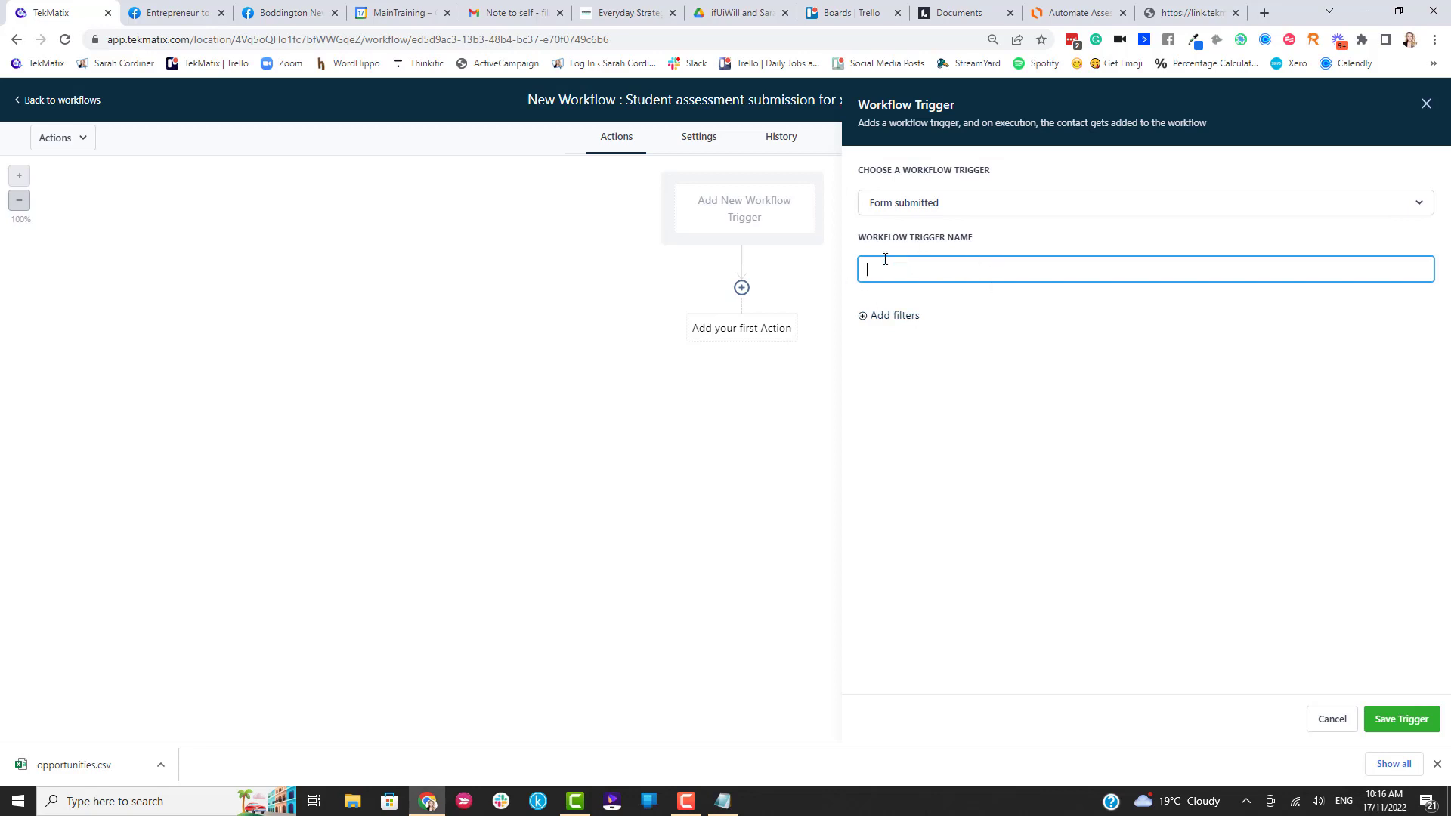
{"action": "type", "text": "Student has submitted assessment 1"}
{"action": "left_click", "coordinate": [987, 323]}
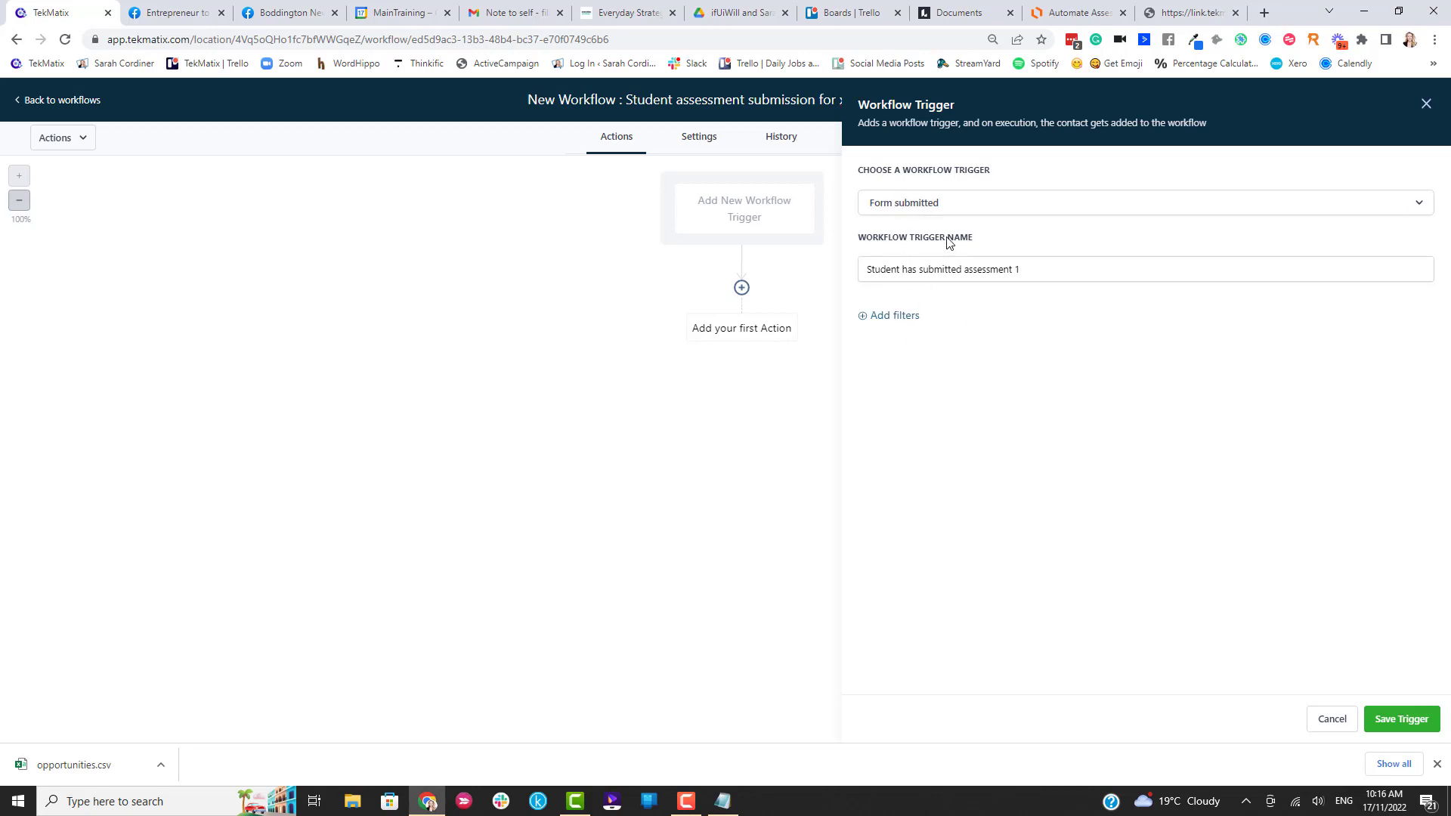
Filter the trigger to the student assessment upload form and save it.
{"action": "left_click", "coordinate": [894, 323]}
{"action": "left_click", "coordinate": [958, 337]}
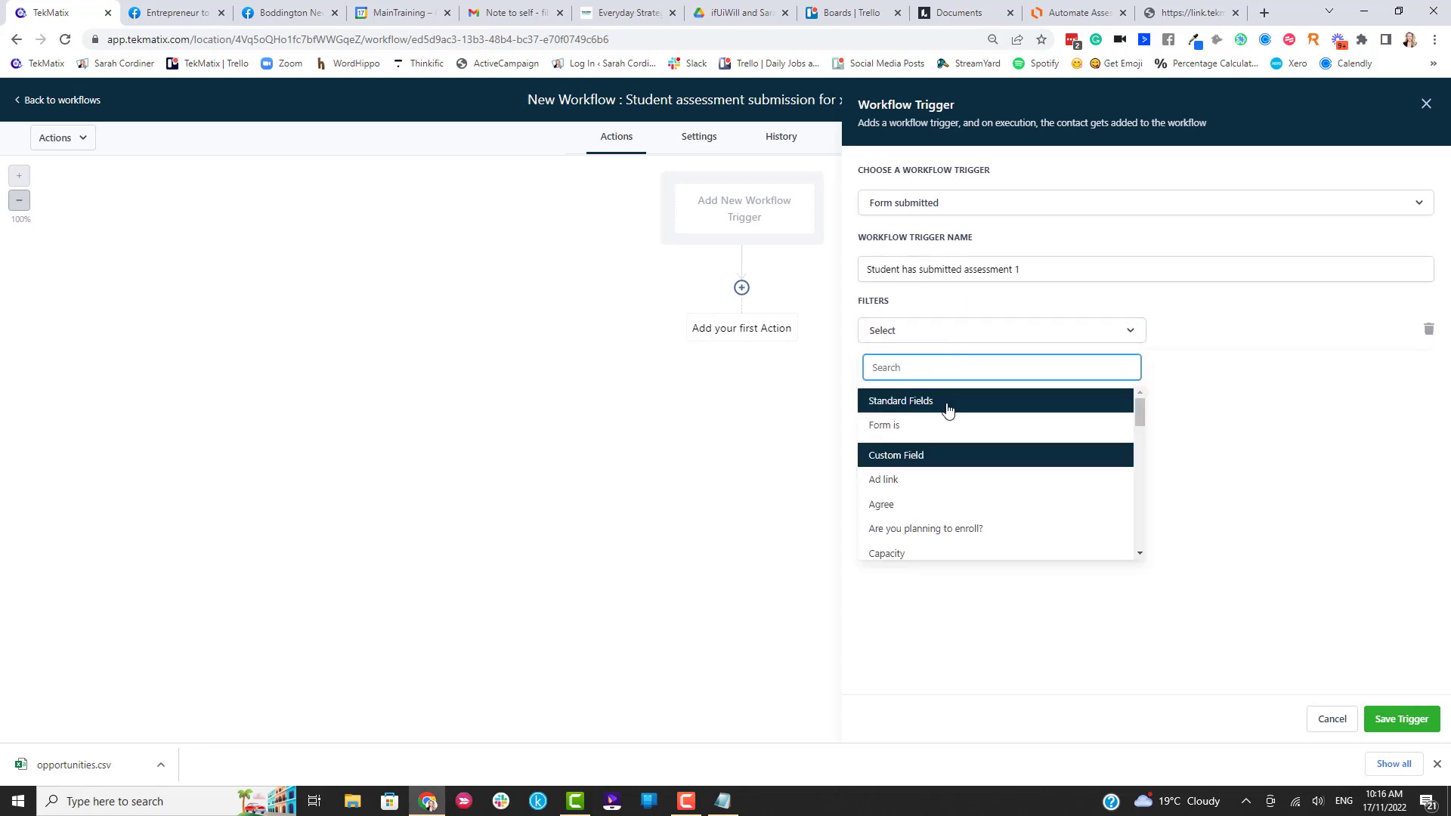
{"action": "left_click", "coordinate": [890, 426]}
{"action": "left_click", "coordinate": [1181, 336]}
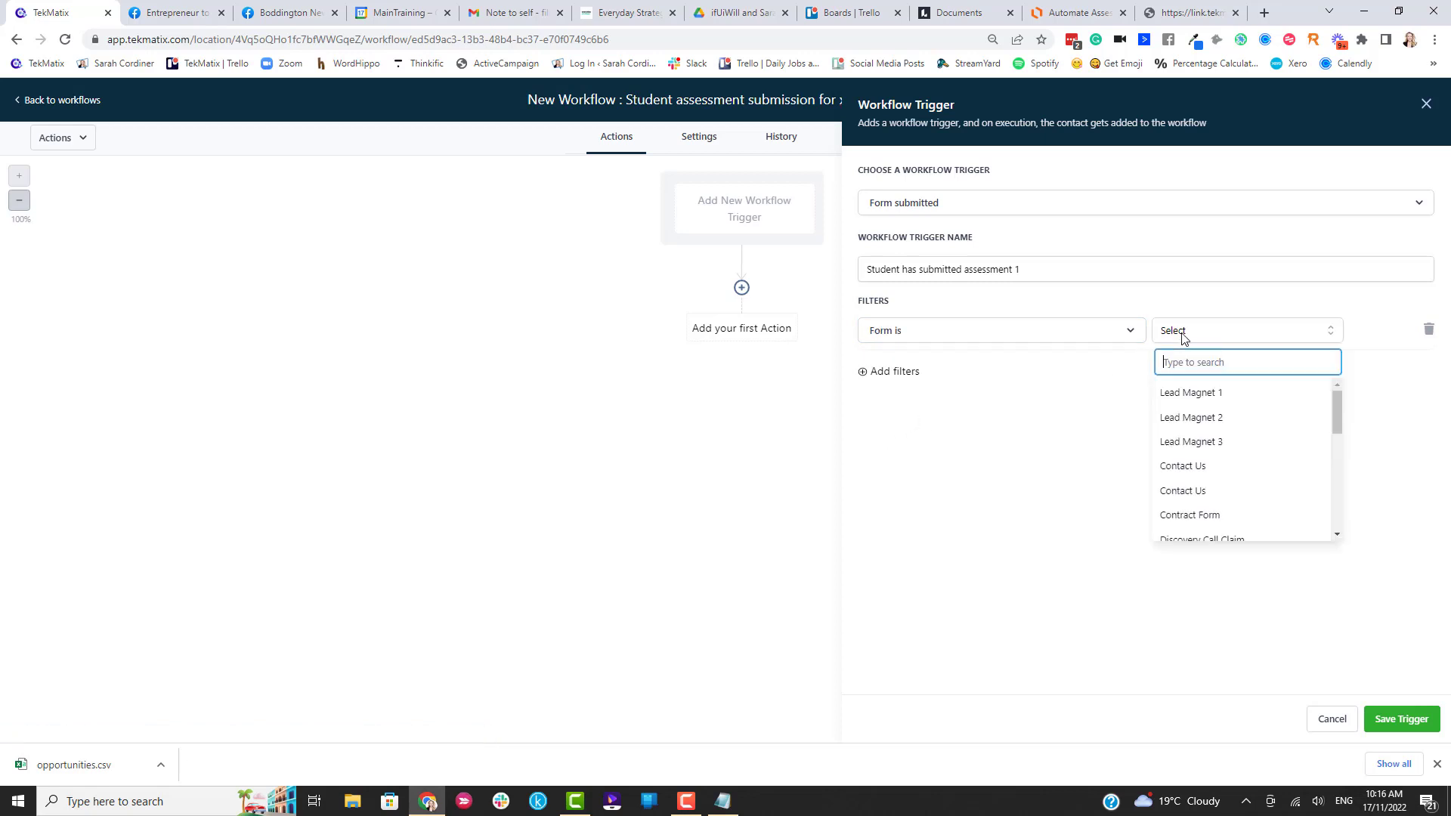
{"action": "type", "text": "sy"}
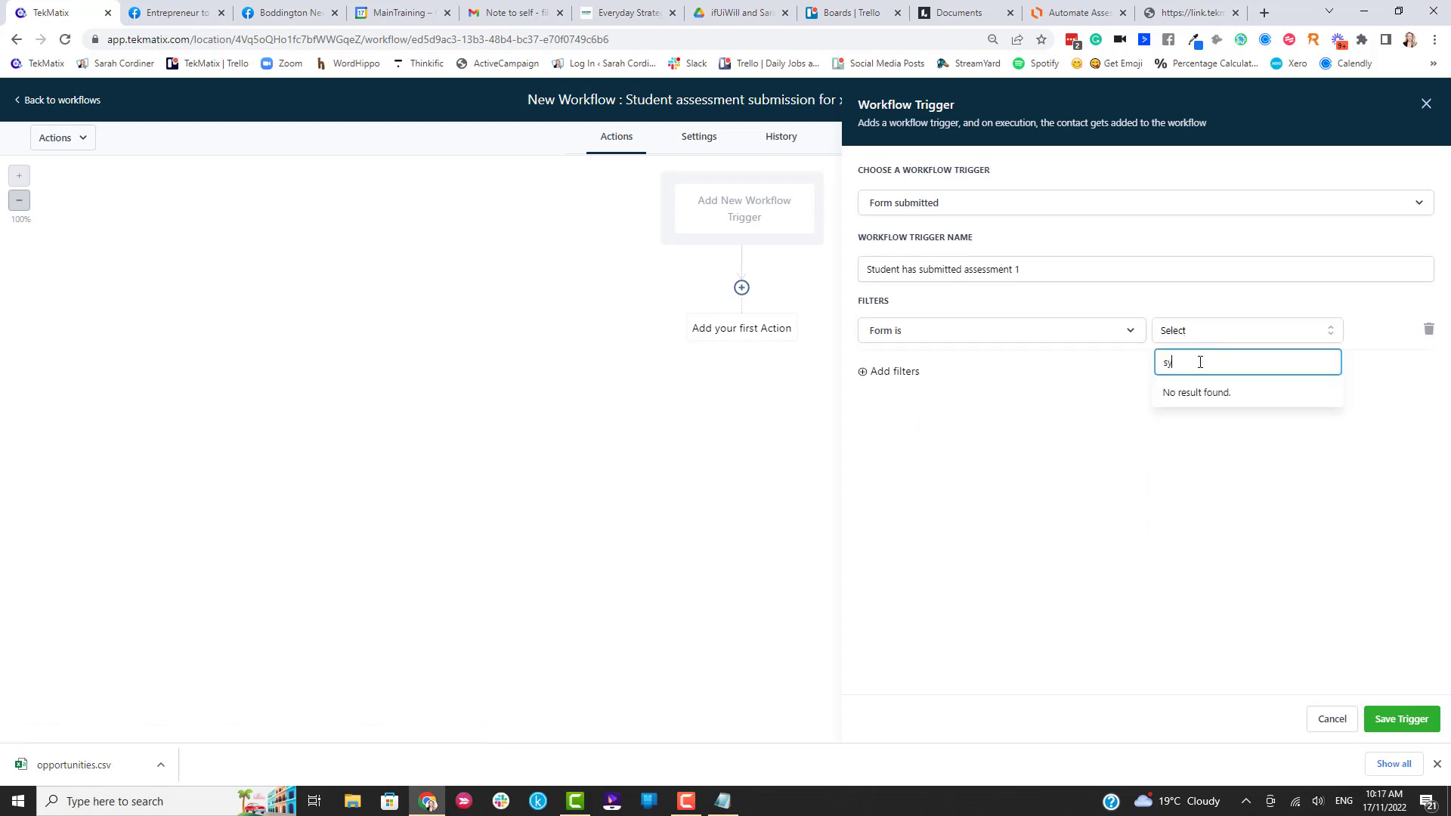
{"action": "key", "text": "BackSpace"}
{"action": "type", "text": "tu"}
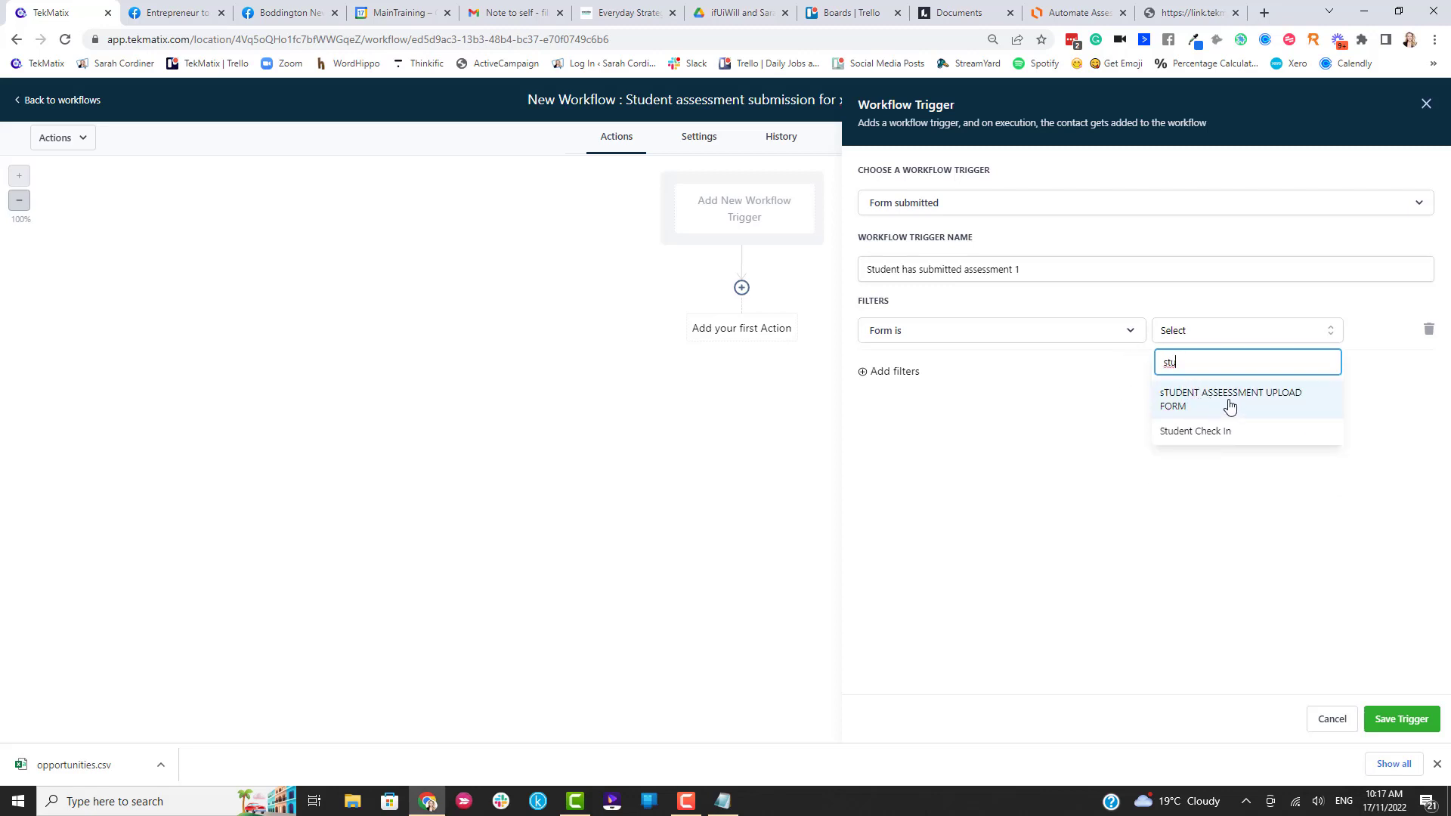
{"action": "left_click", "coordinate": [1200, 404]}
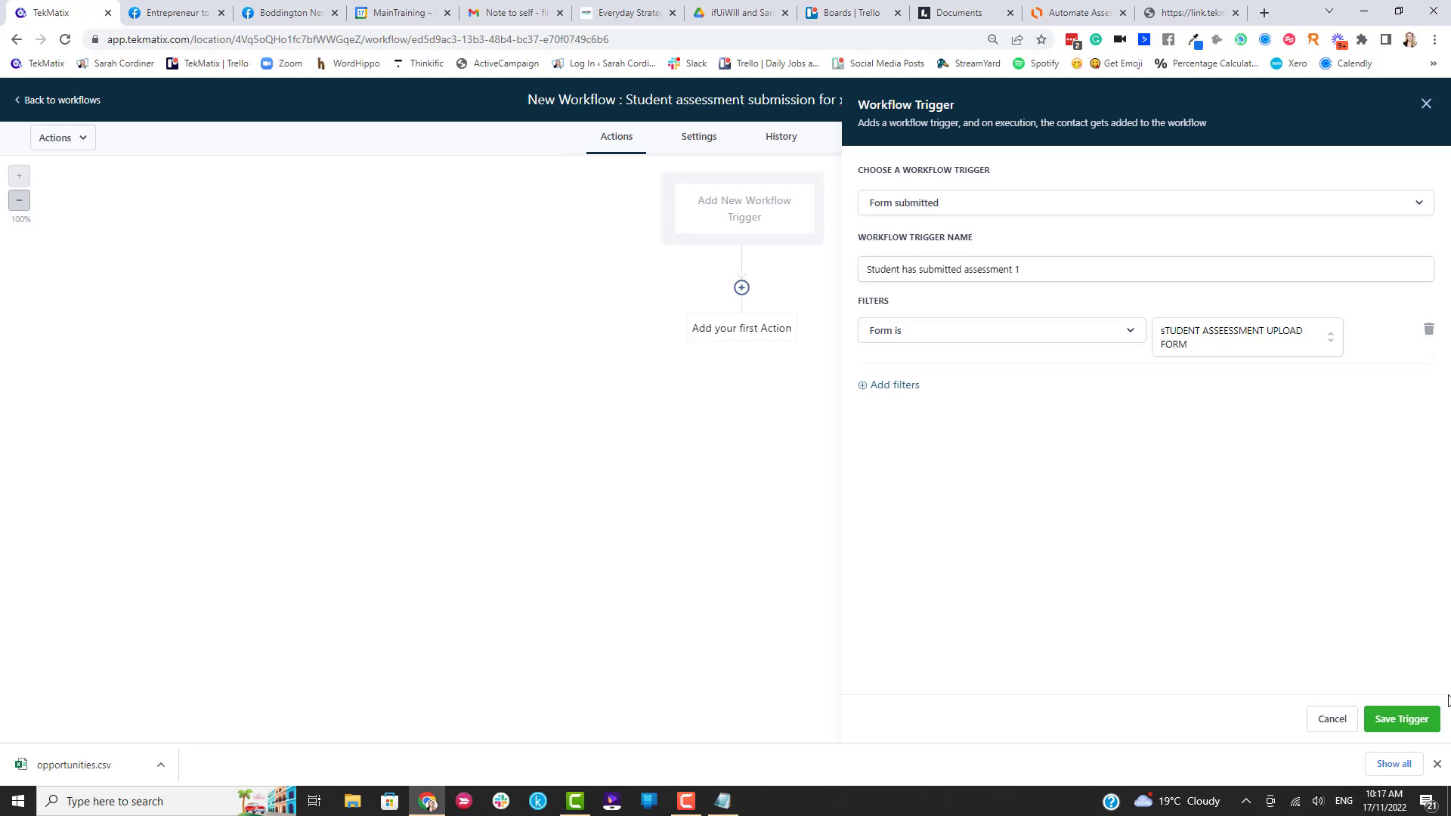
{"action": "left_click", "coordinate": [1418, 720]}
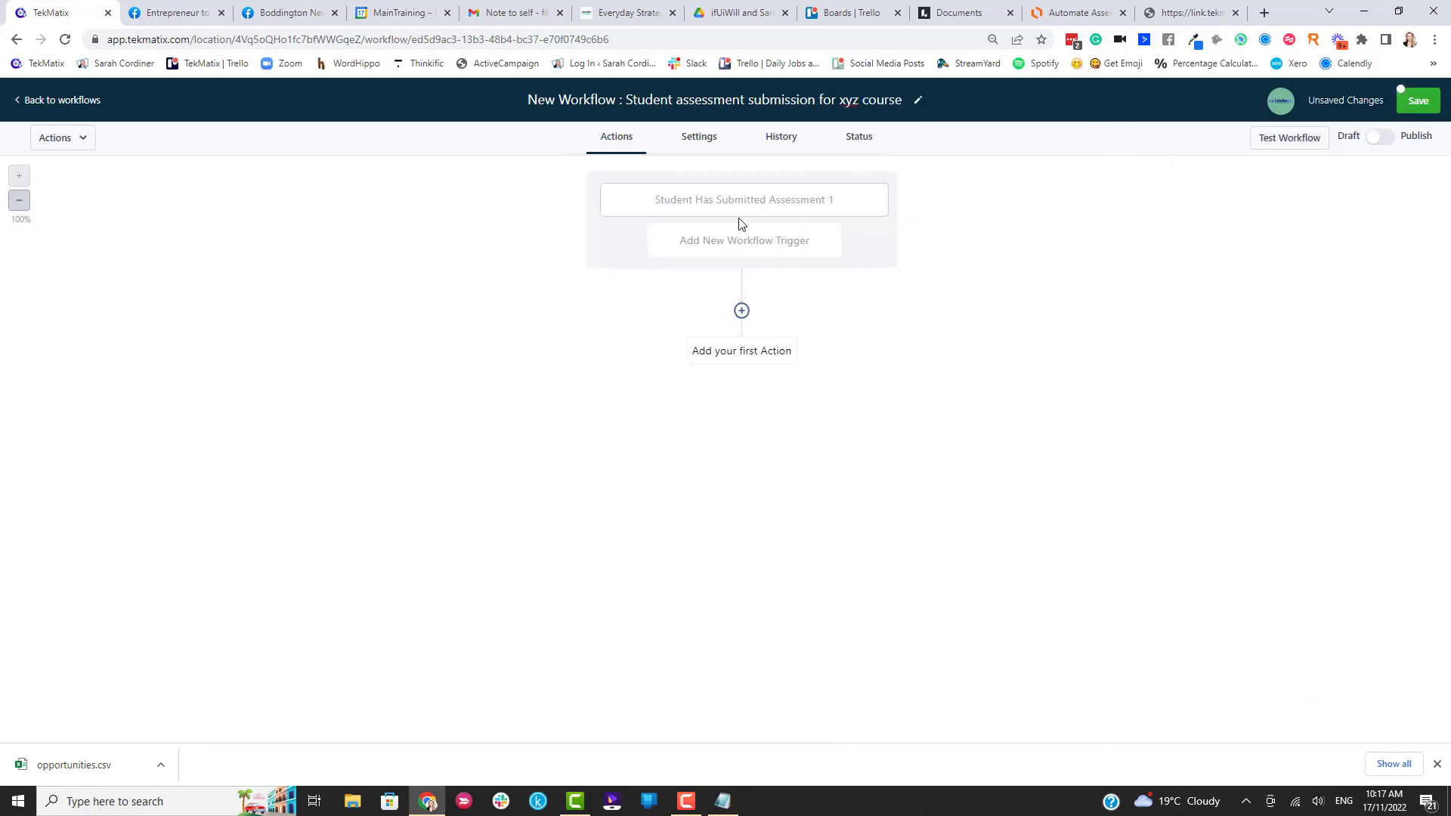
Add a Send Internal Notification action with its type set to Email.
{"action": "left_click", "coordinate": [742, 313]}
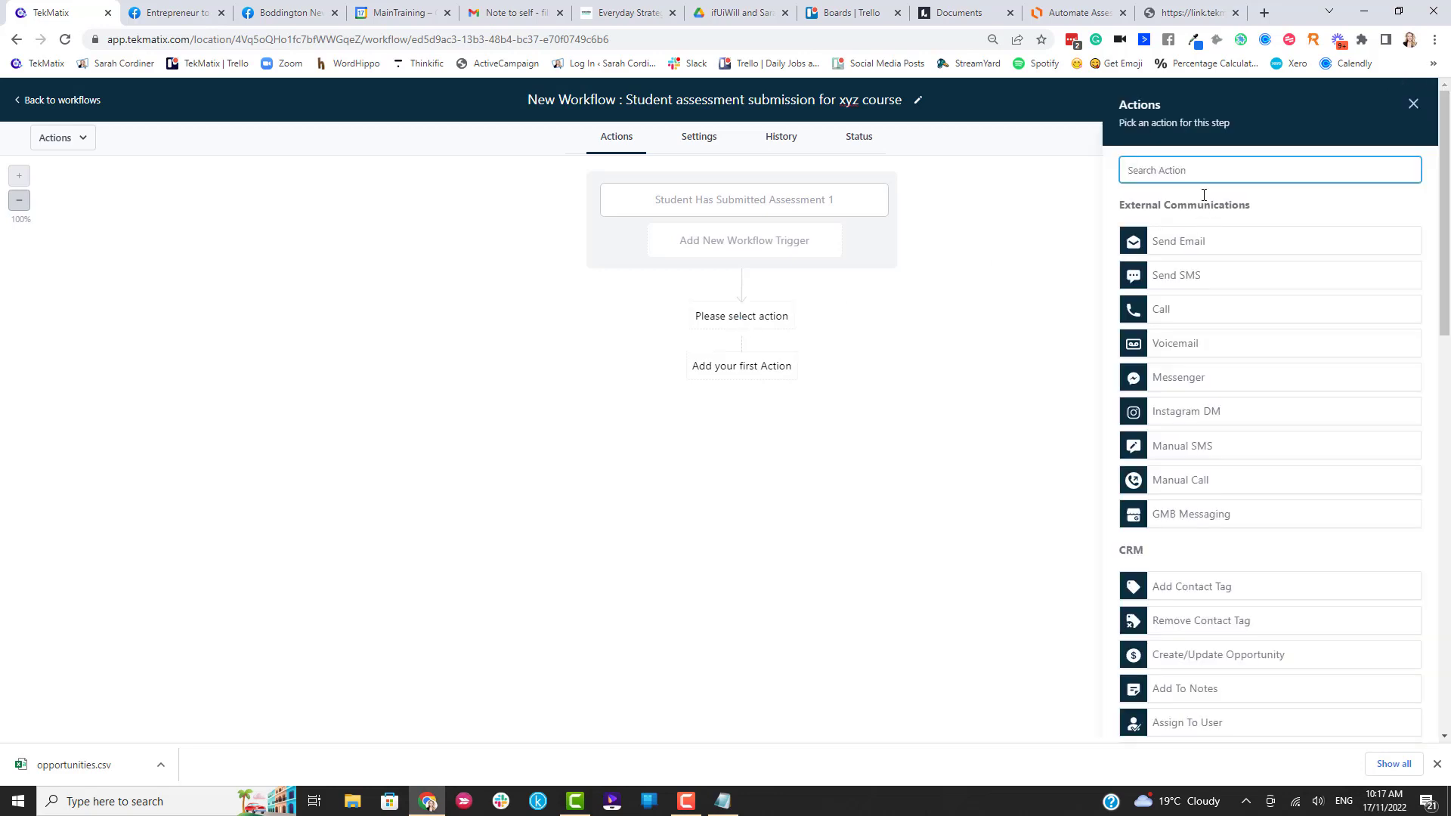
{"action": "type", "text": "noti"}
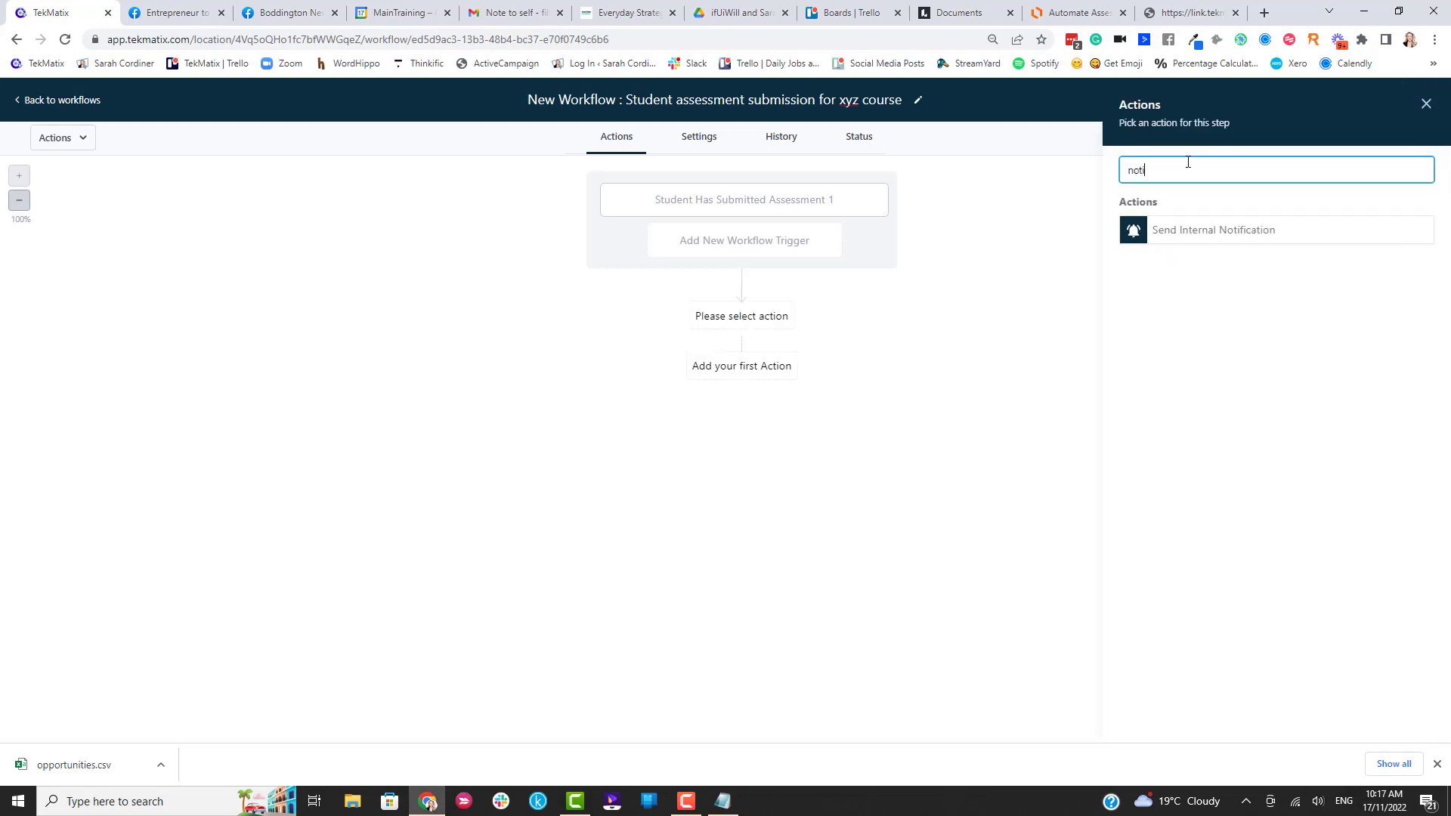
{"action": "left_click", "coordinate": [1189, 240]}
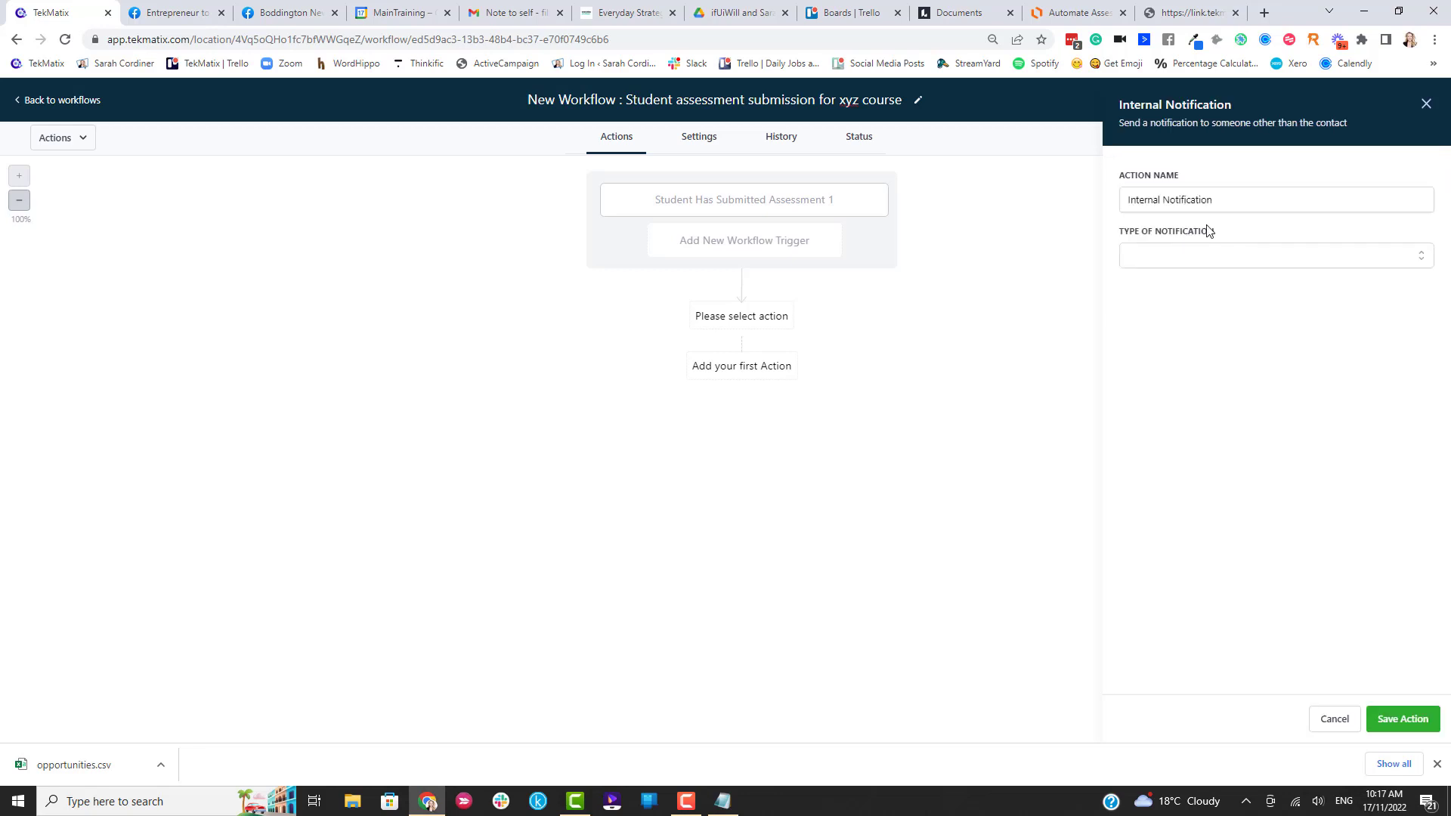
{"action": "left_click", "coordinate": [1174, 266]}
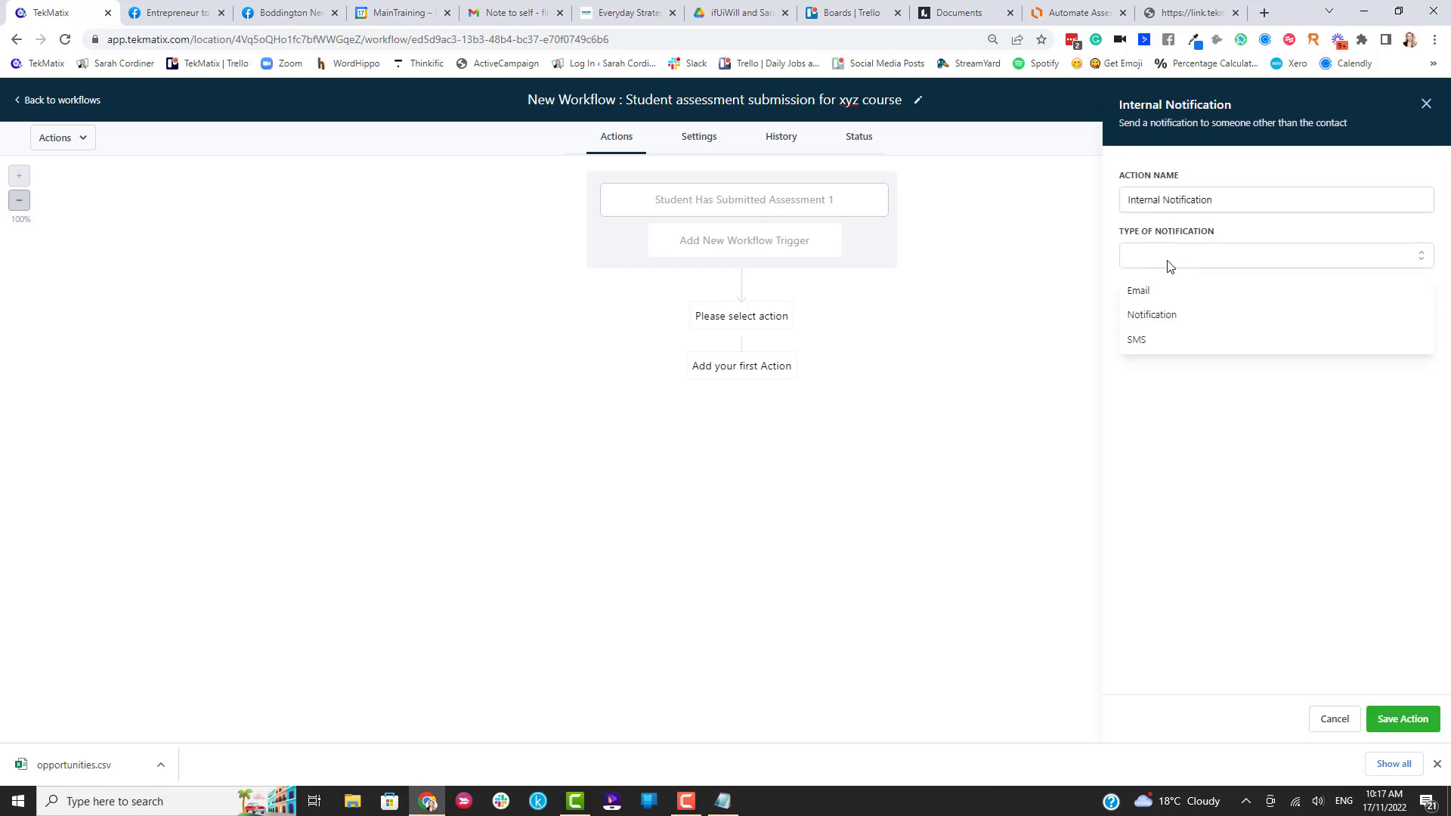
{"action": "left_click", "coordinate": [1149, 298]}
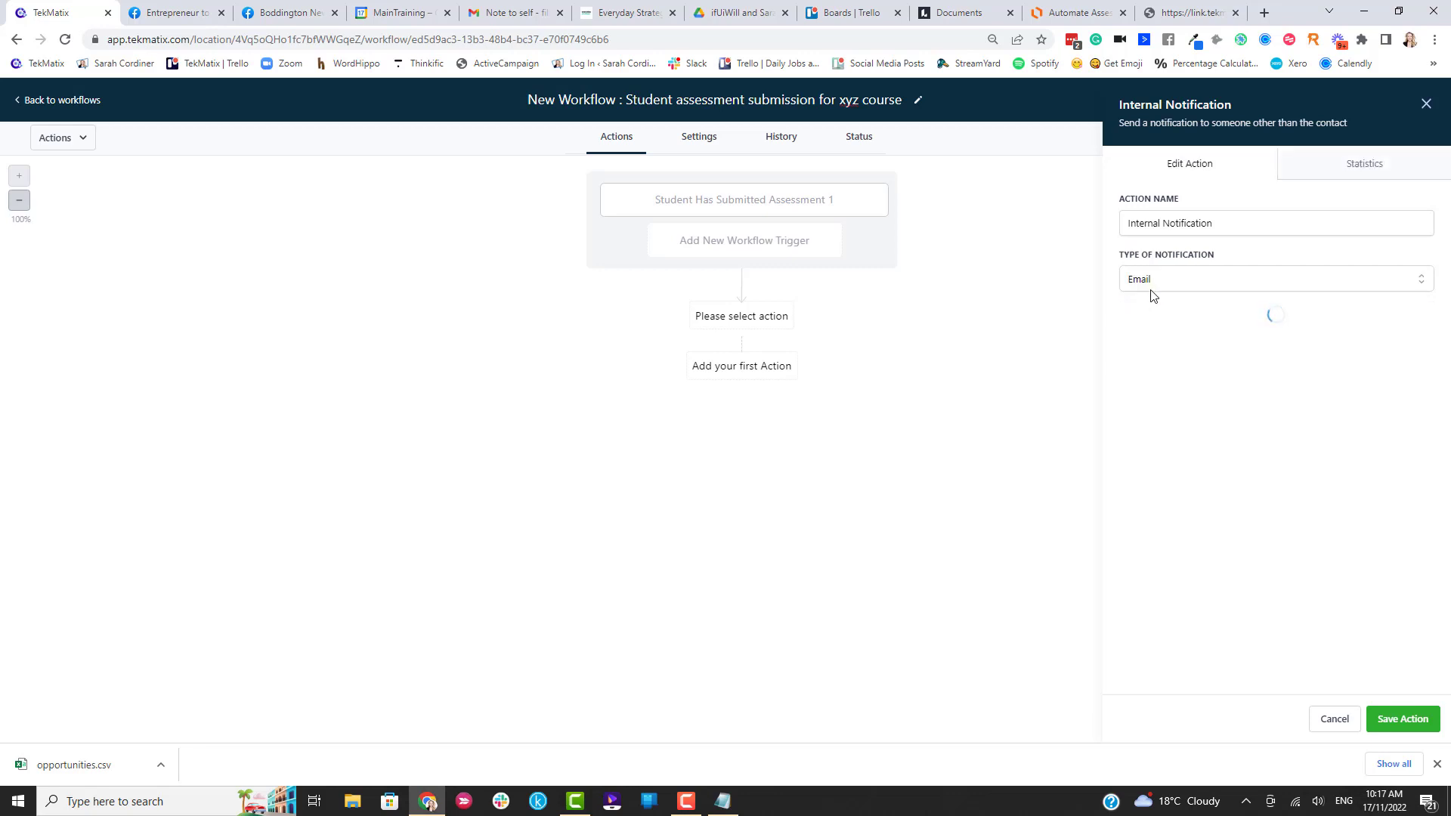
Fill in the sender's name and e-mail address for the notification.
{"action": "left_click", "coordinate": [1171, 337]}
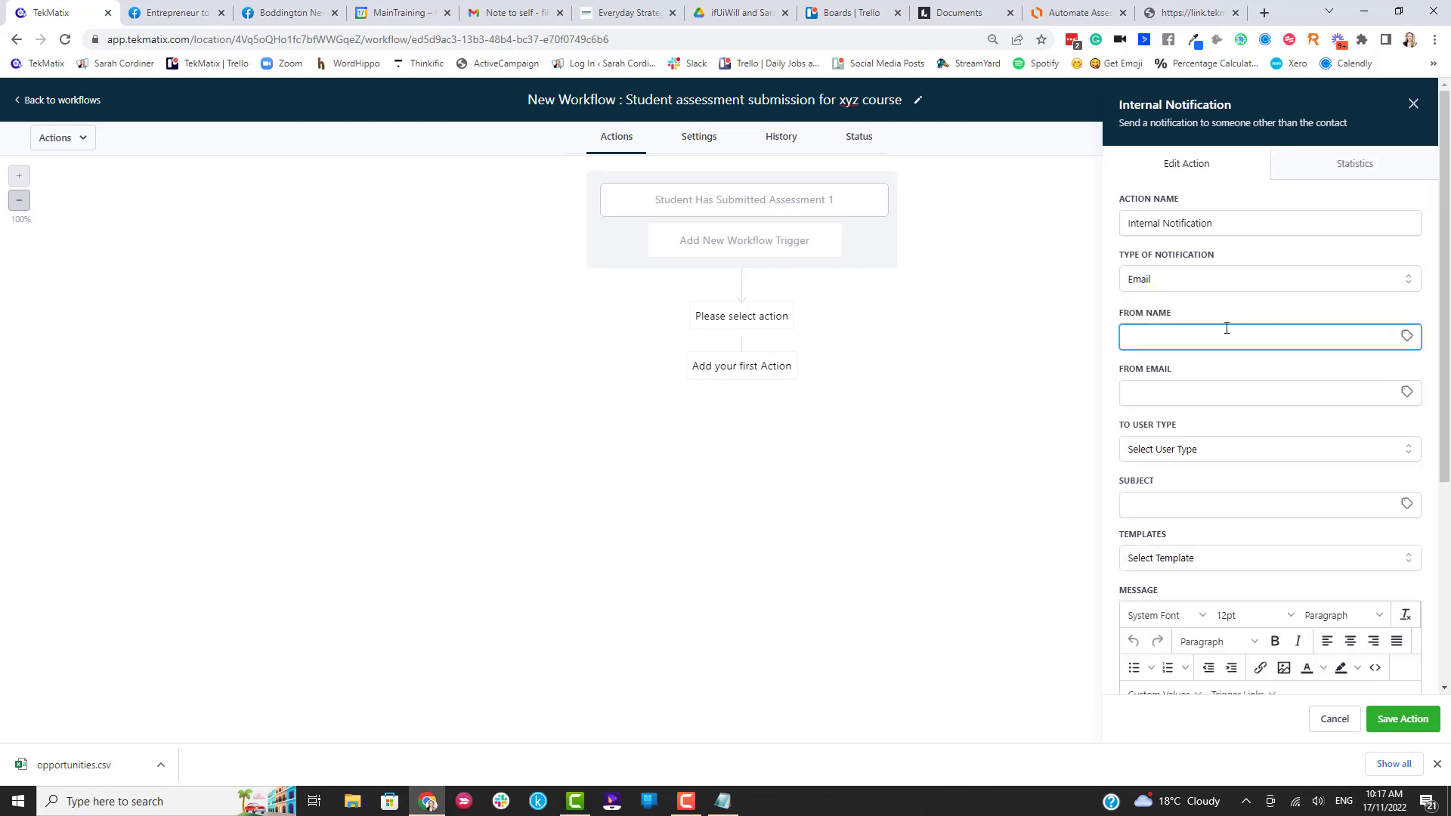
{"action": "type", "text": "Sarah Cordiner"}
{"action": "left_click", "coordinate": [1203, 393]}
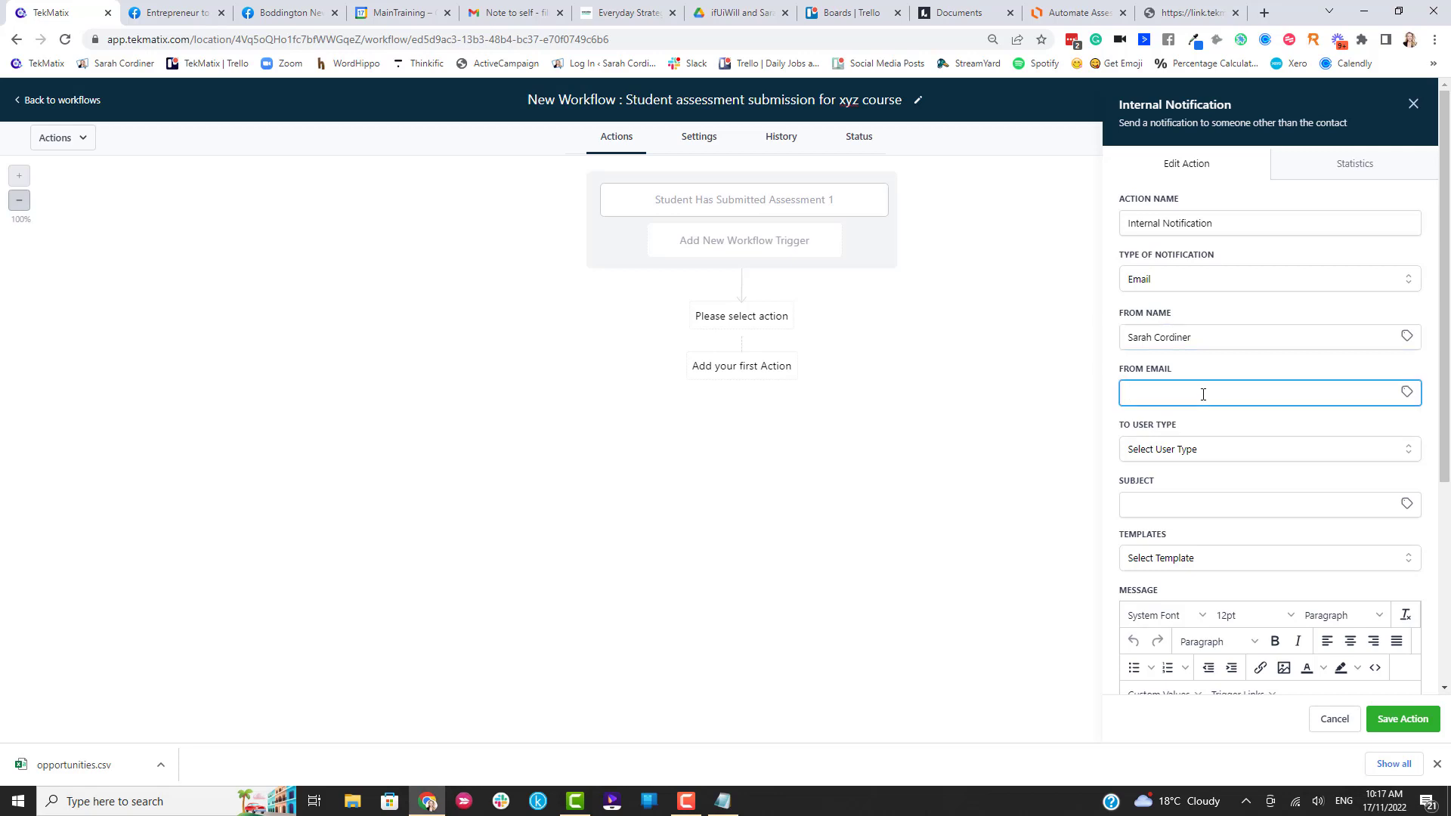
{"action": "type", "text": "@s"}
{"action": "left_click", "coordinate": [1185, 449]}
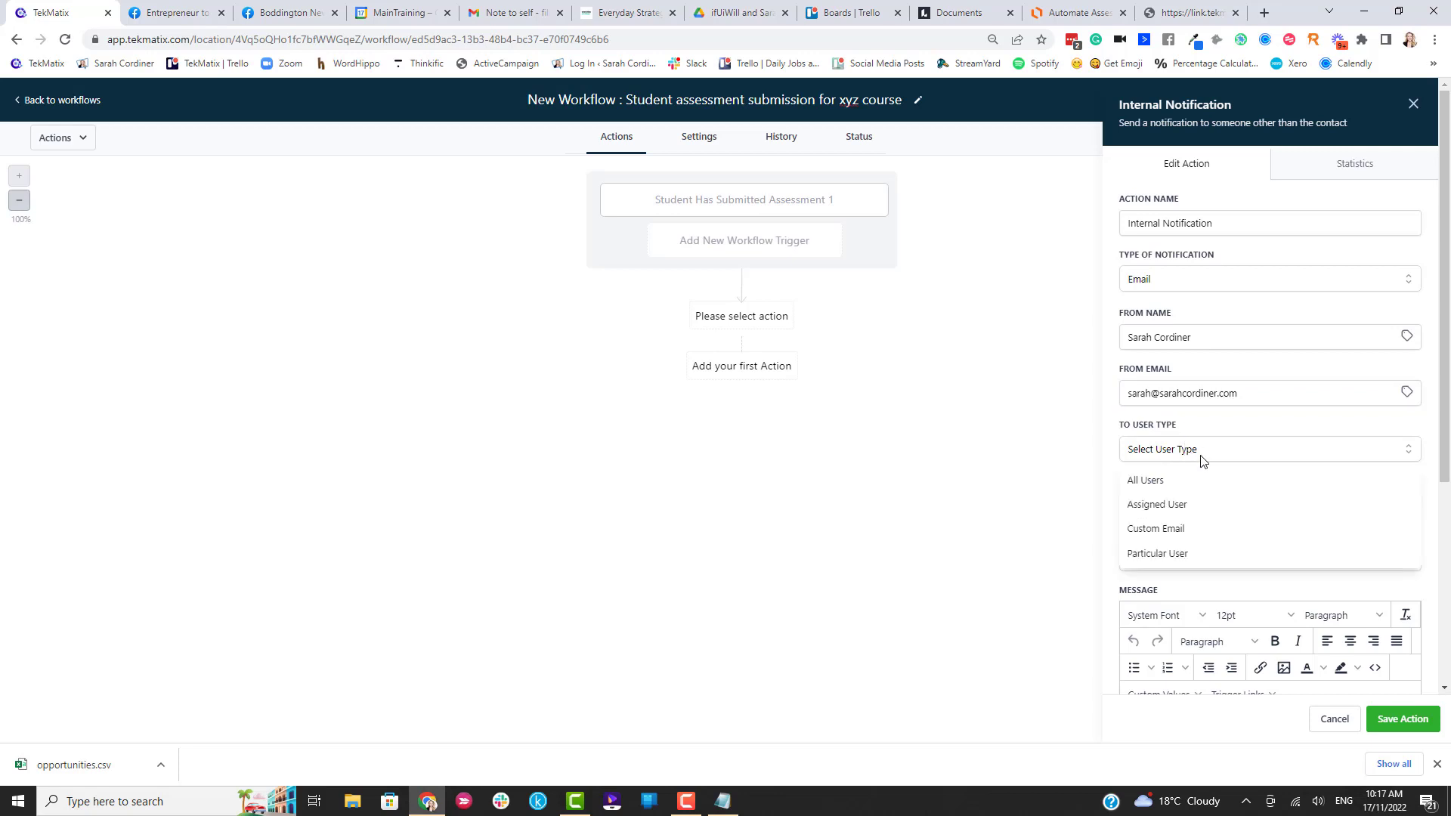
Send to all users with subject: contact's full name plus 'has submitted assessment 1 in xyz course'.
{"action": "left_click", "coordinate": [1176, 482]}
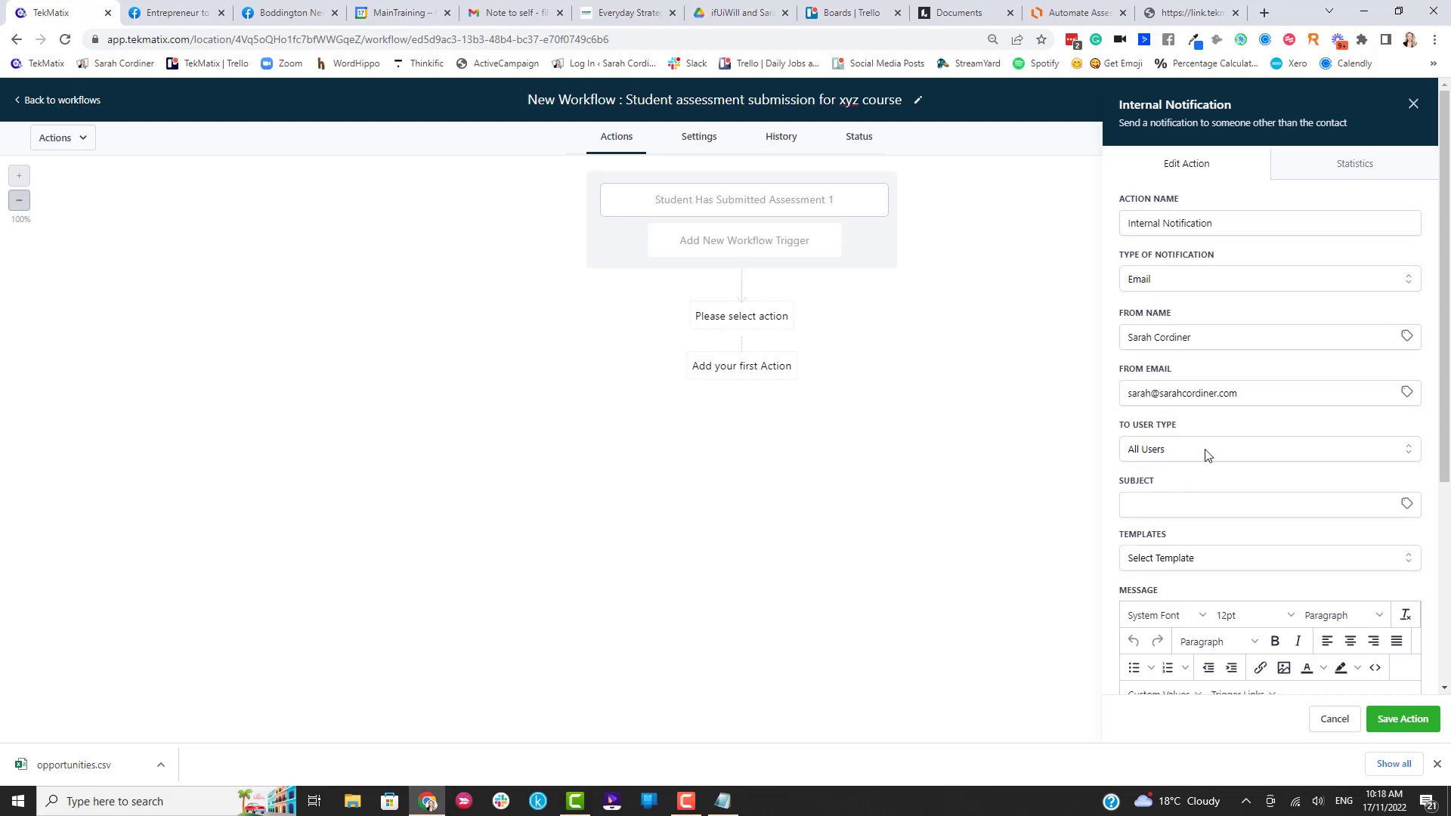
{"action": "left_click", "coordinate": [1165, 501]}
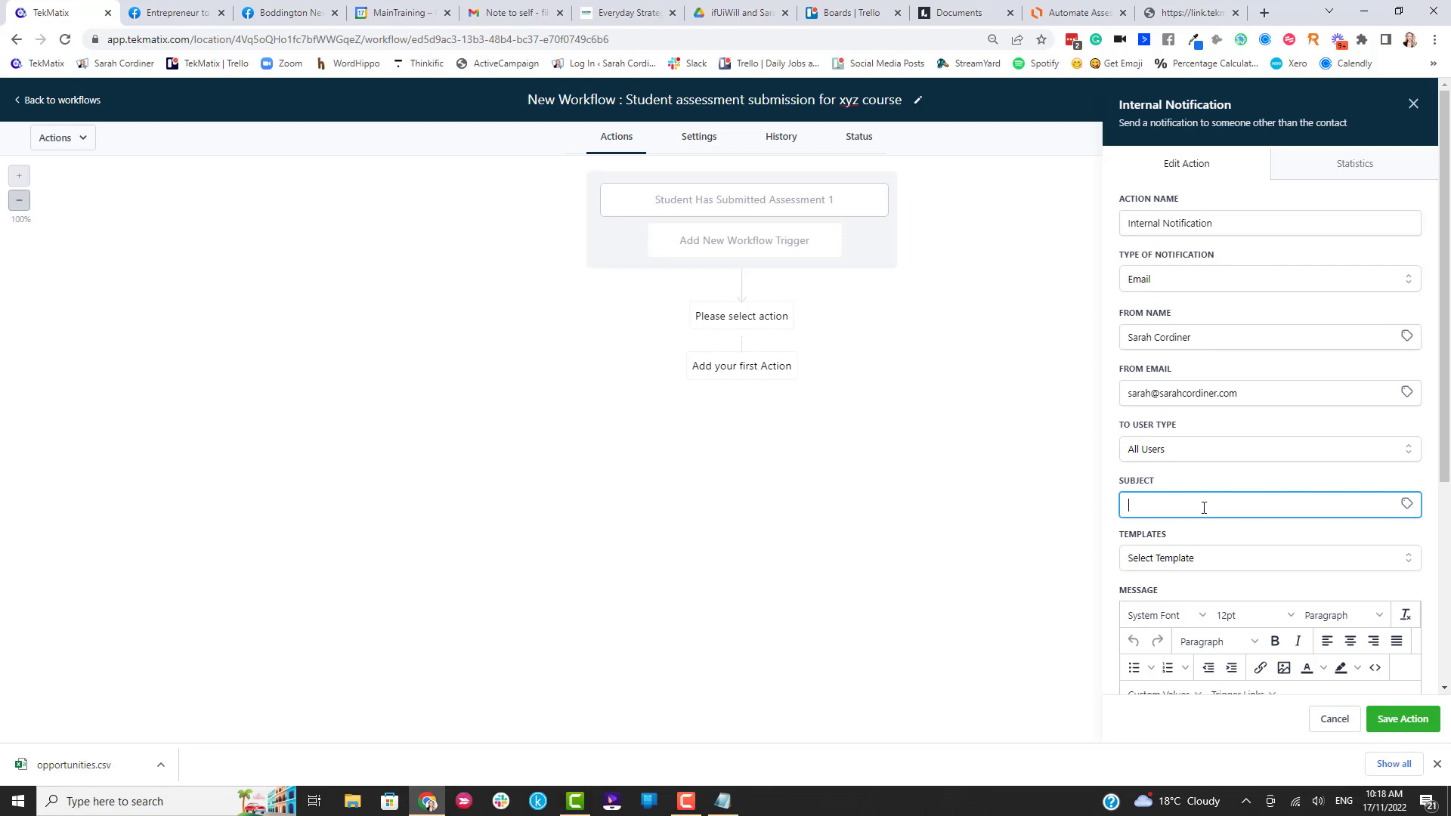
{"action": "left_click", "coordinate": [1406, 504]}
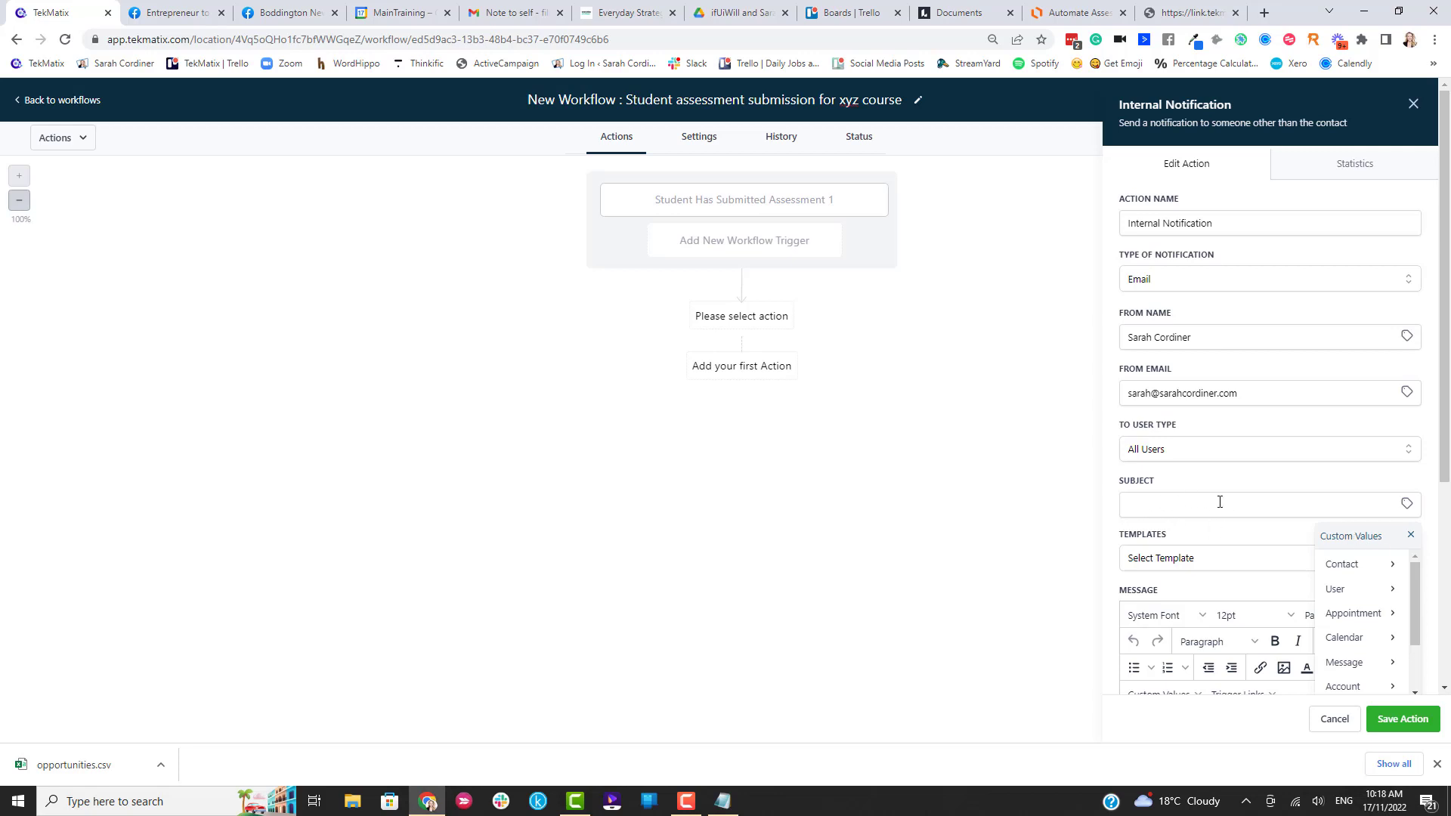
{"action": "left_click", "coordinate": [1338, 565]}
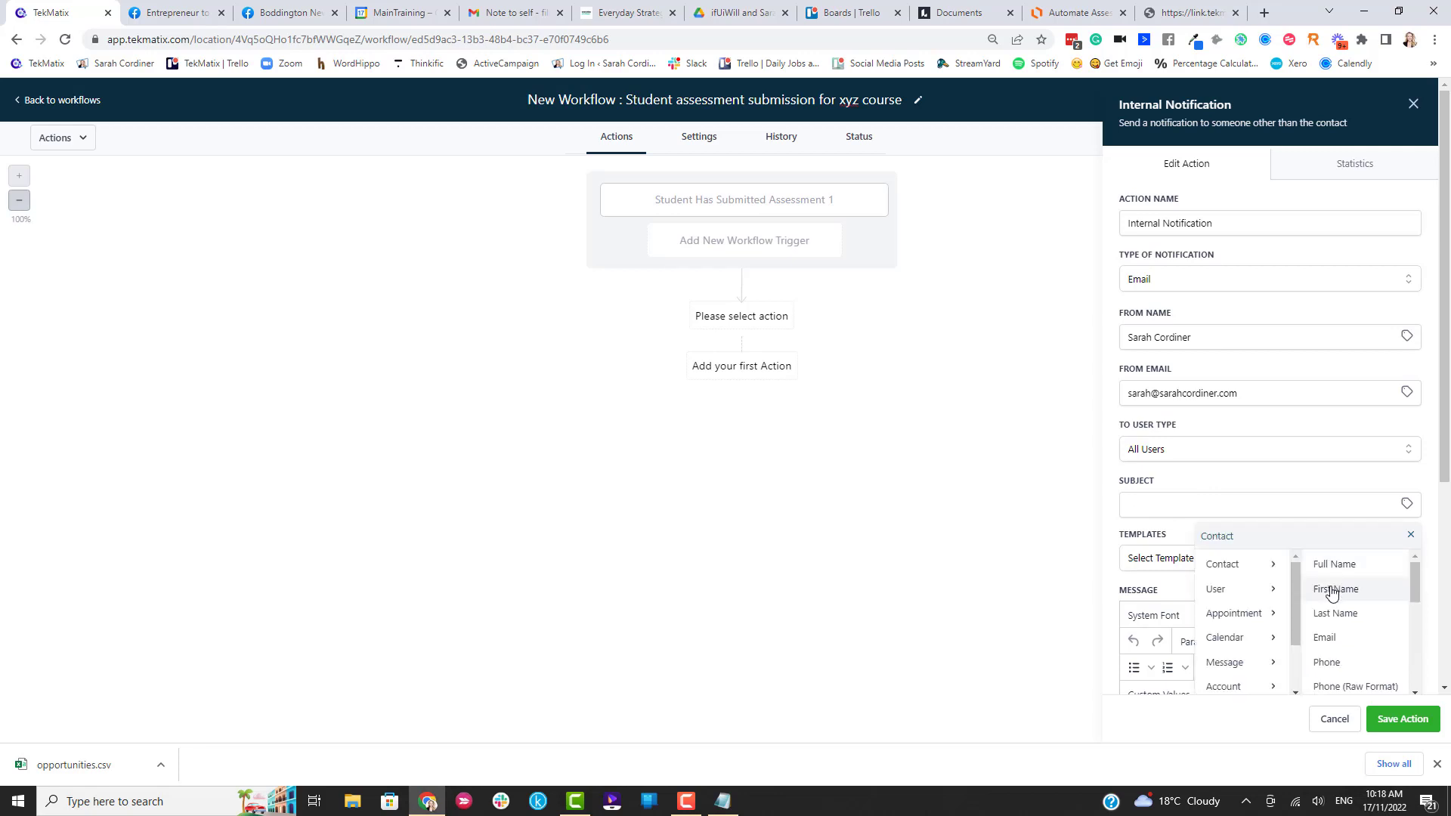
{"action": "left_click", "coordinate": [1334, 567]}
{"action": "left_click", "coordinate": [1245, 511]}
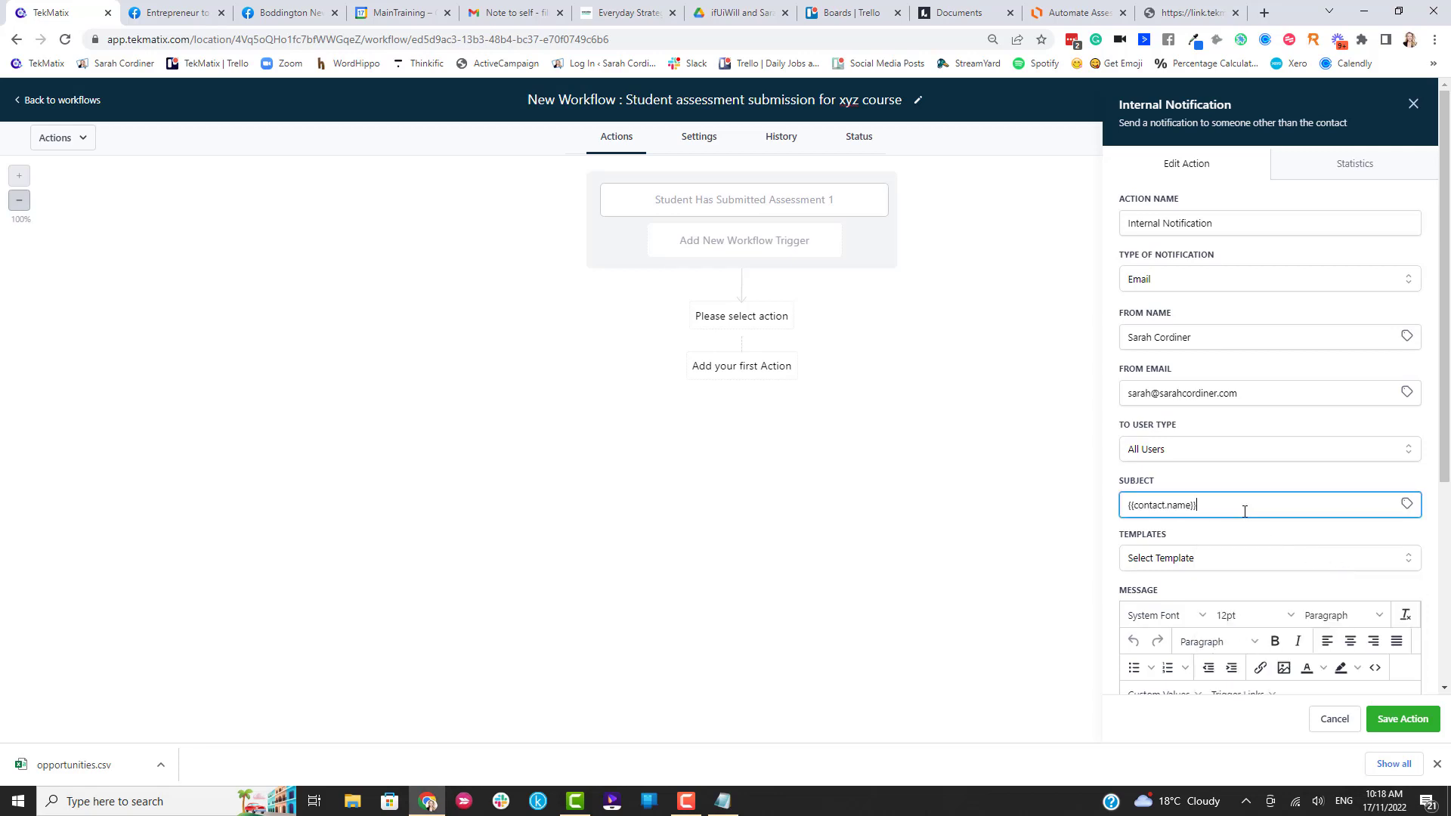
{"action": "type", "text": "has submitted assessment 1 in xyz course"}
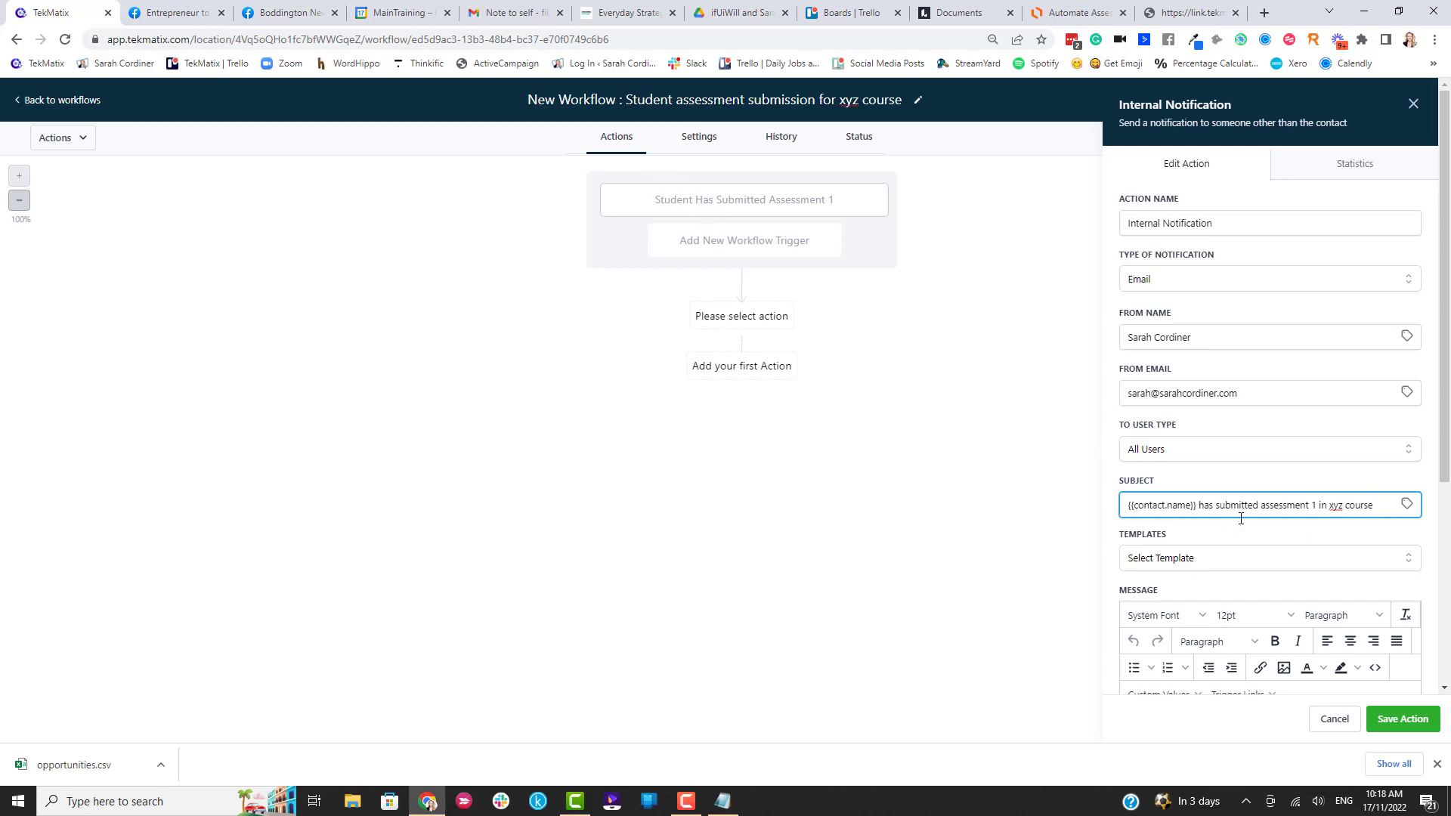
Write the body announcing the submission, add 'make sure you mark it!!', sign 'Love me!', and save.
{"action": "scroll", "coordinate": [1279, 476], "scroll_direction": "down", "scroll_amount": 2}
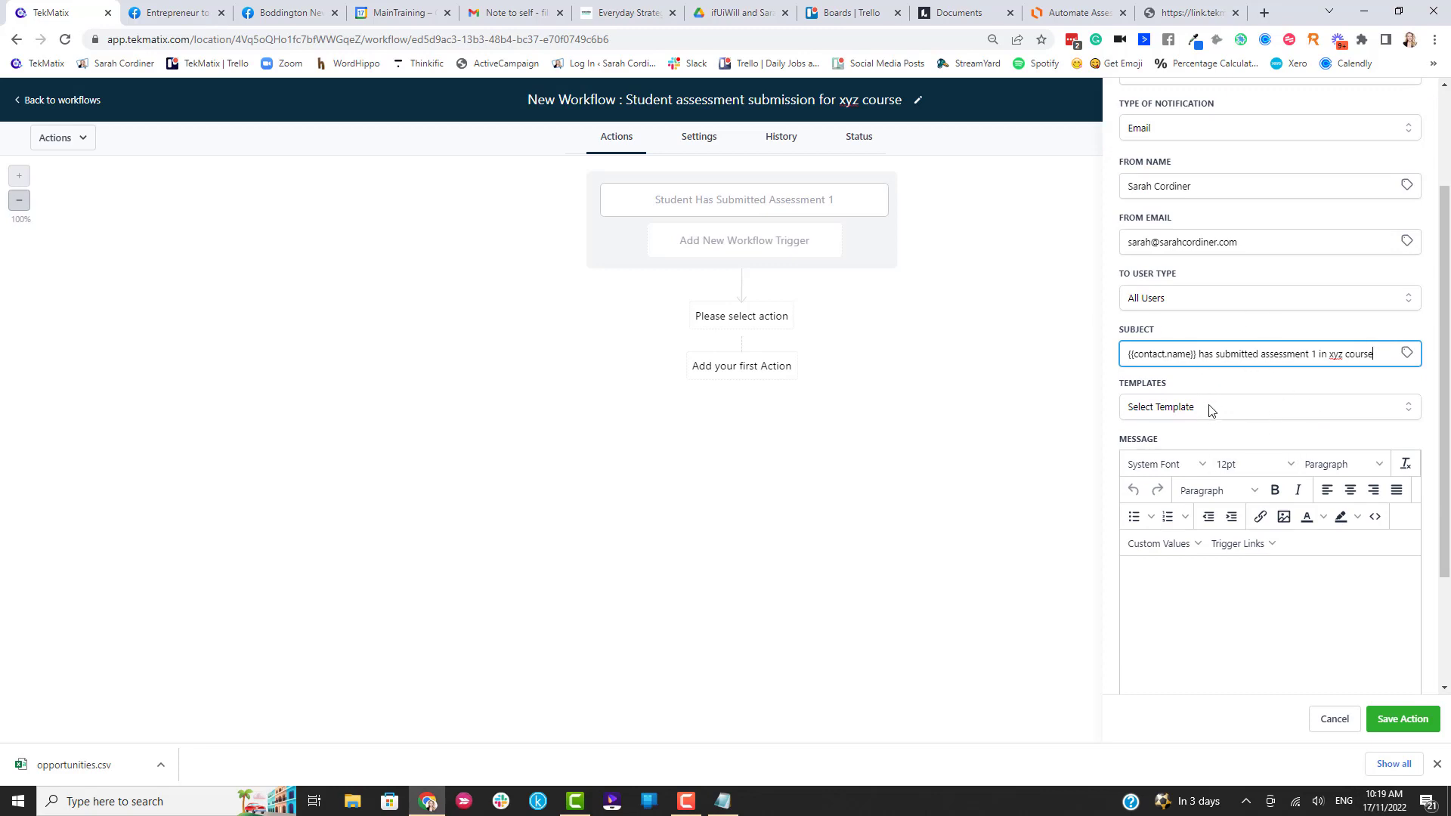
{"action": "left_click", "coordinate": [1157, 578]}
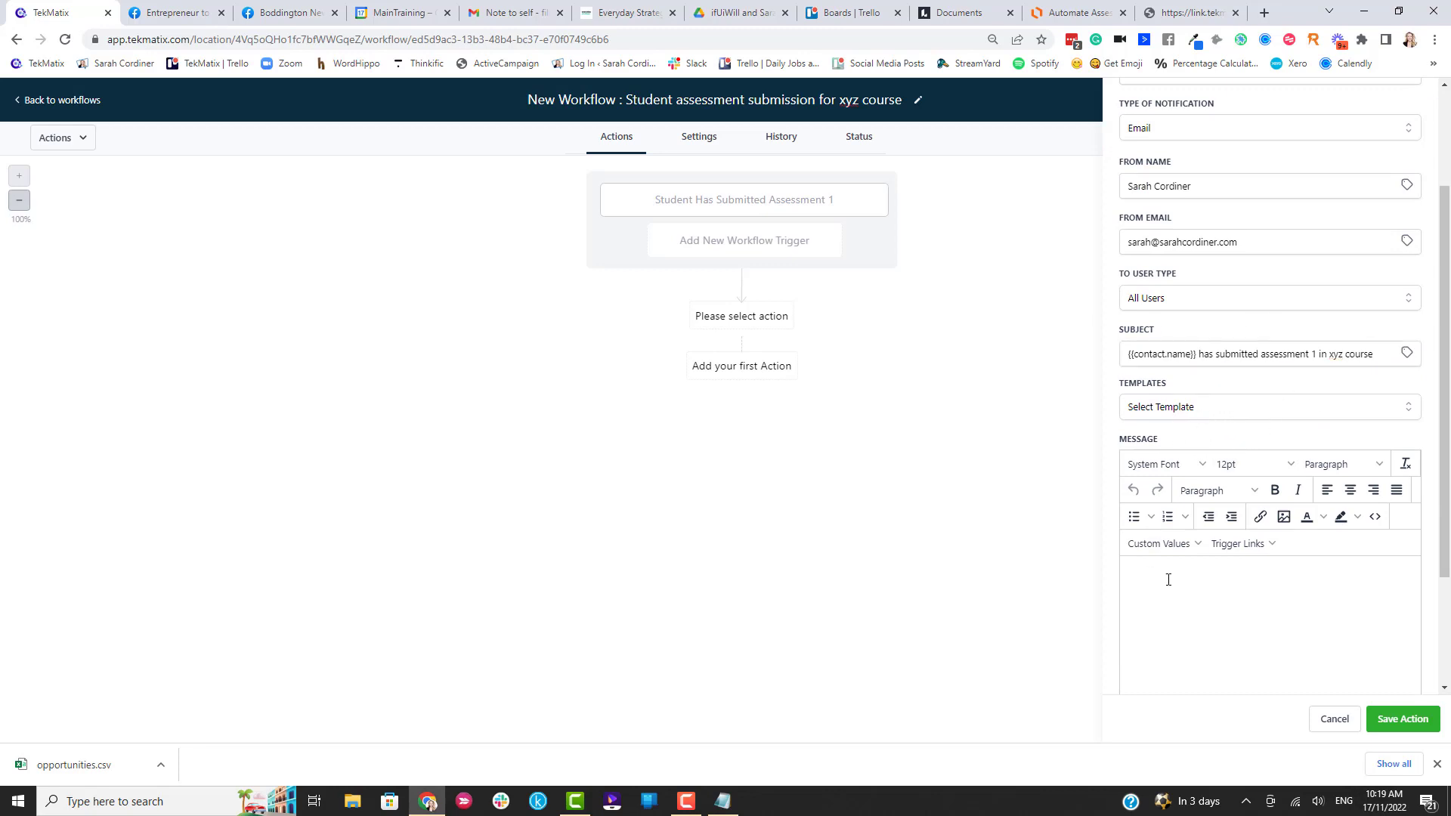
{"action": "type", "text": "Hi "}
{"action": "type", "text": "myself"}
{"action": "type", "text": "Great news!"}
{"action": "key", "text": "Return"}
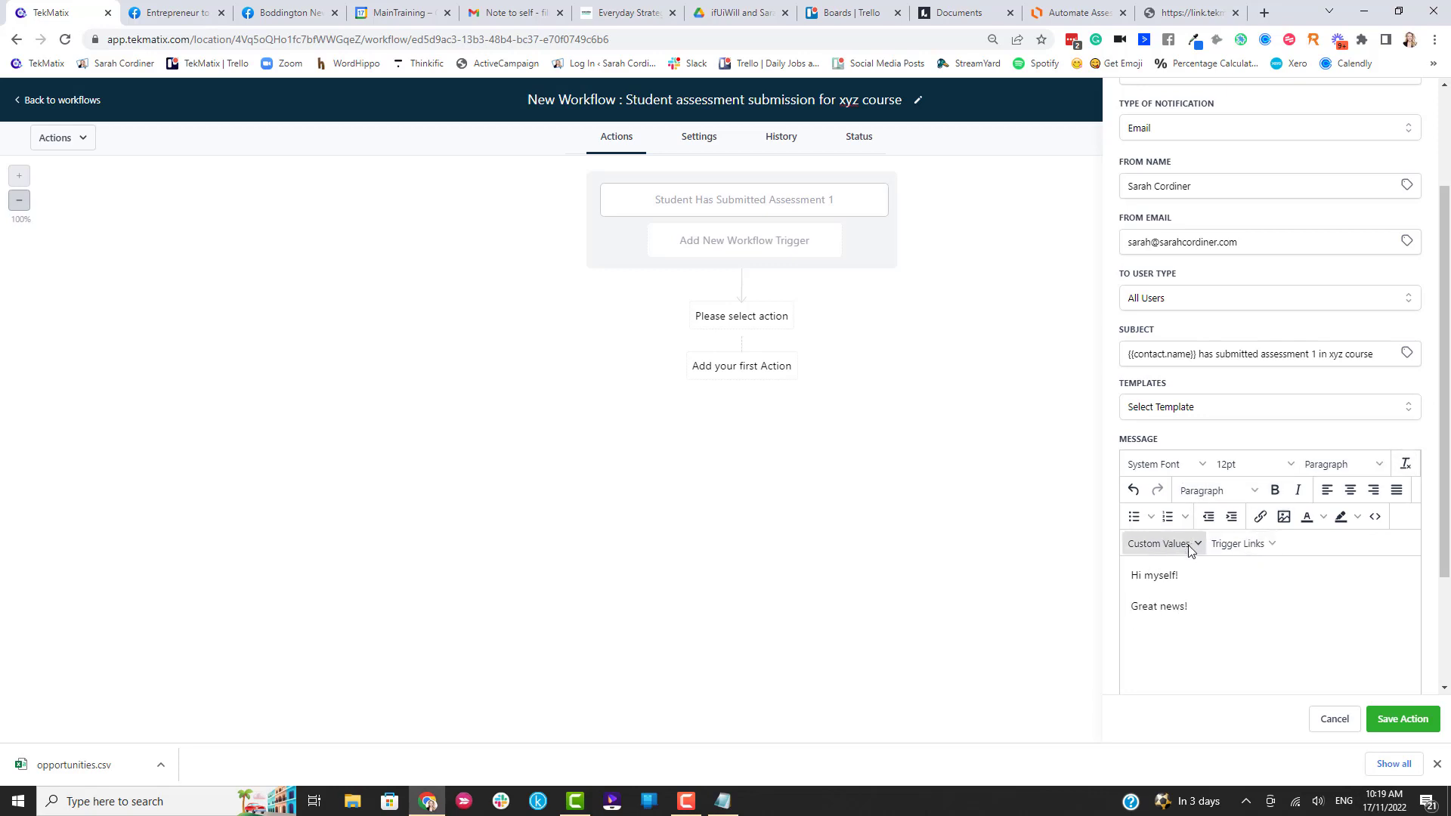
{"action": "left_click", "coordinate": [1157, 543]}
{"action": "mouse_move", "coordinate": [1162, 349]}
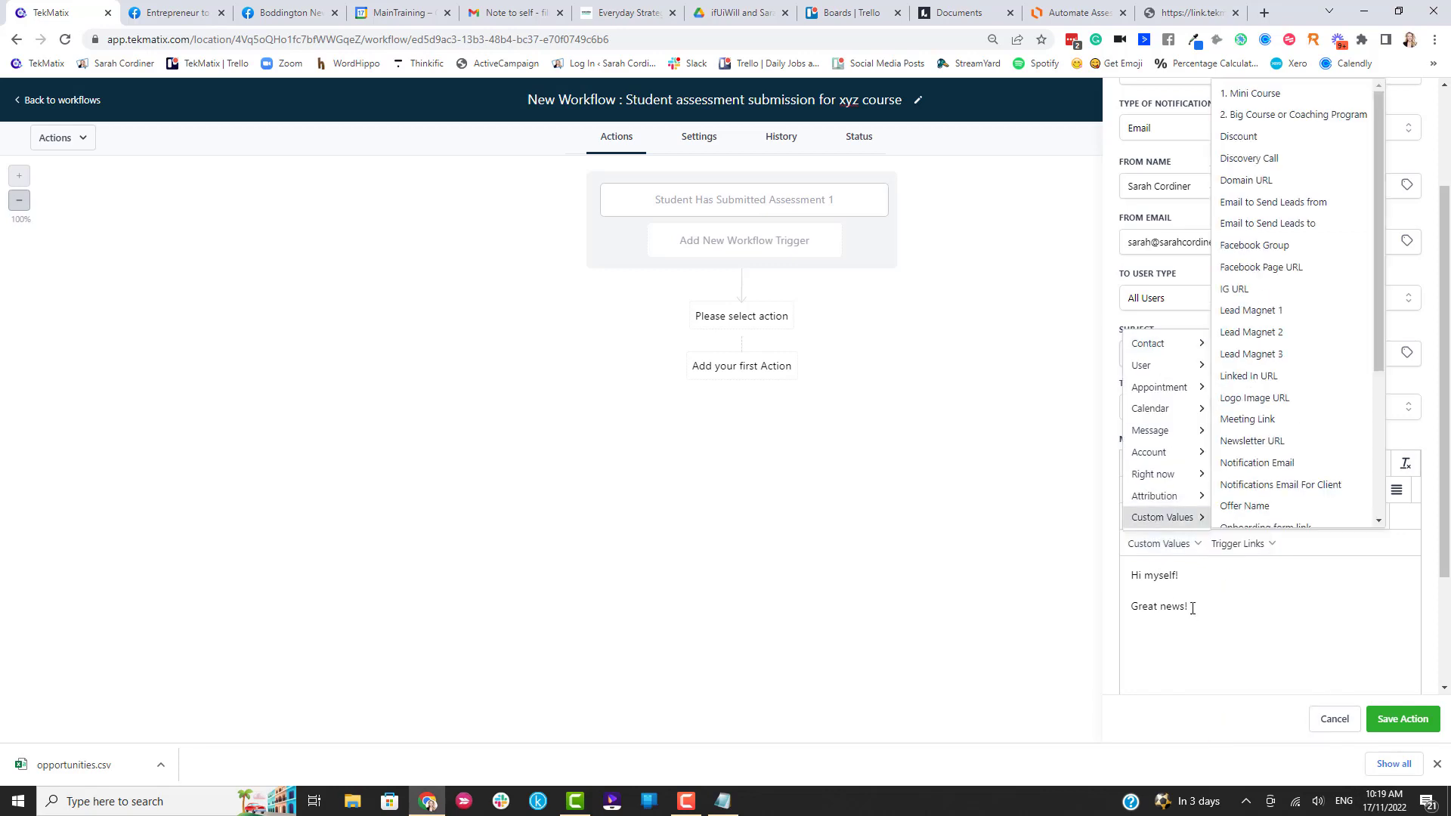
{"action": "left_click", "coordinate": [1246, 350]}
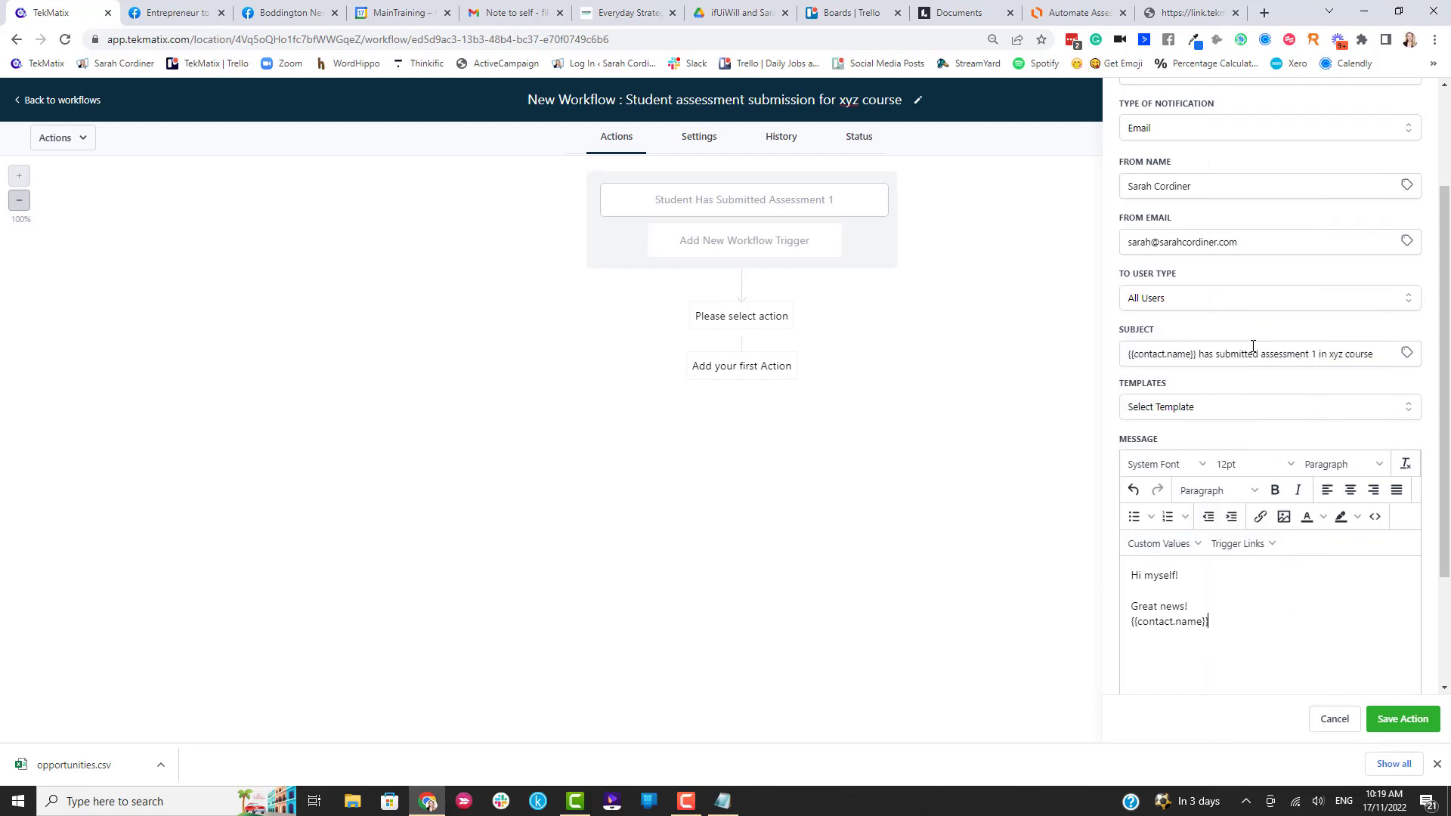
{"action": "type", "text": "has submitted their assessment 1 in xyz course."}
{"action": "key", "text": "Return"}
{"action": "key", "text": "Return"}
{"action": "type", "text": "make sure you mark it"}
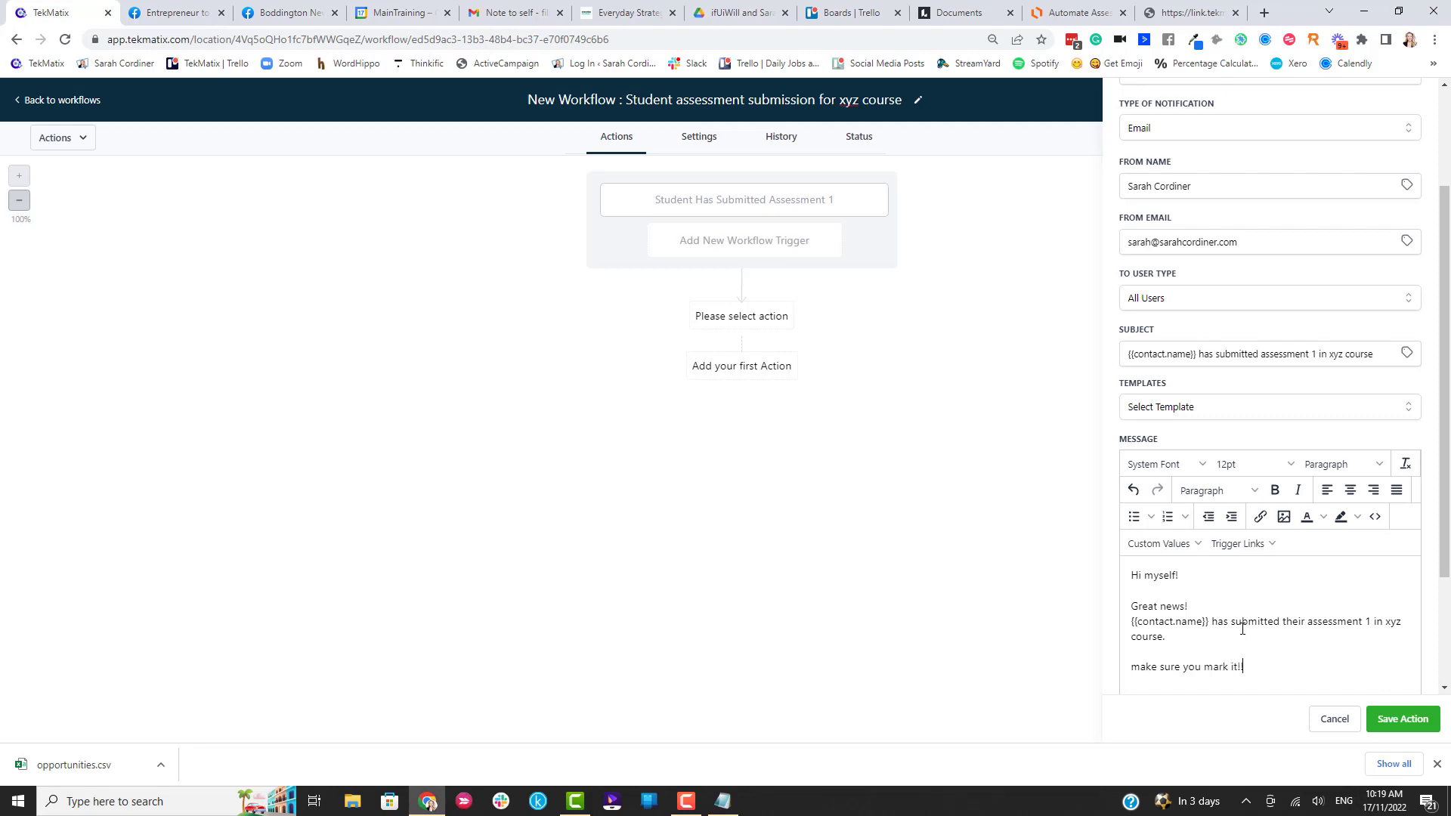
{"action": "type", "text": "!!"}
{"action": "key", "text": "Return"}
{"action": "key", "text": "Return"}
{"action": "type", "text": "Love me!"}
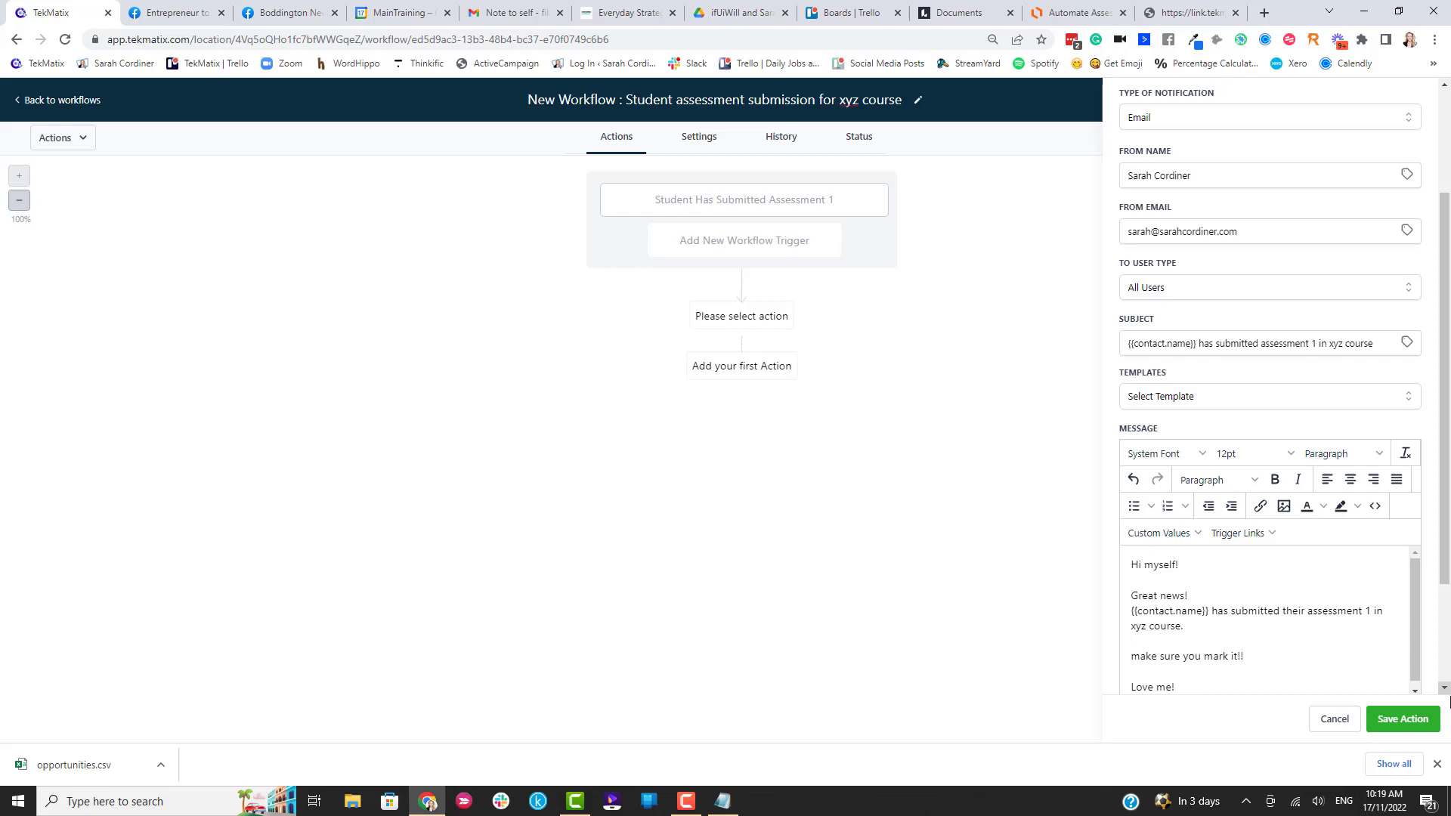
{"action": "left_click", "coordinate": [1395, 722]}
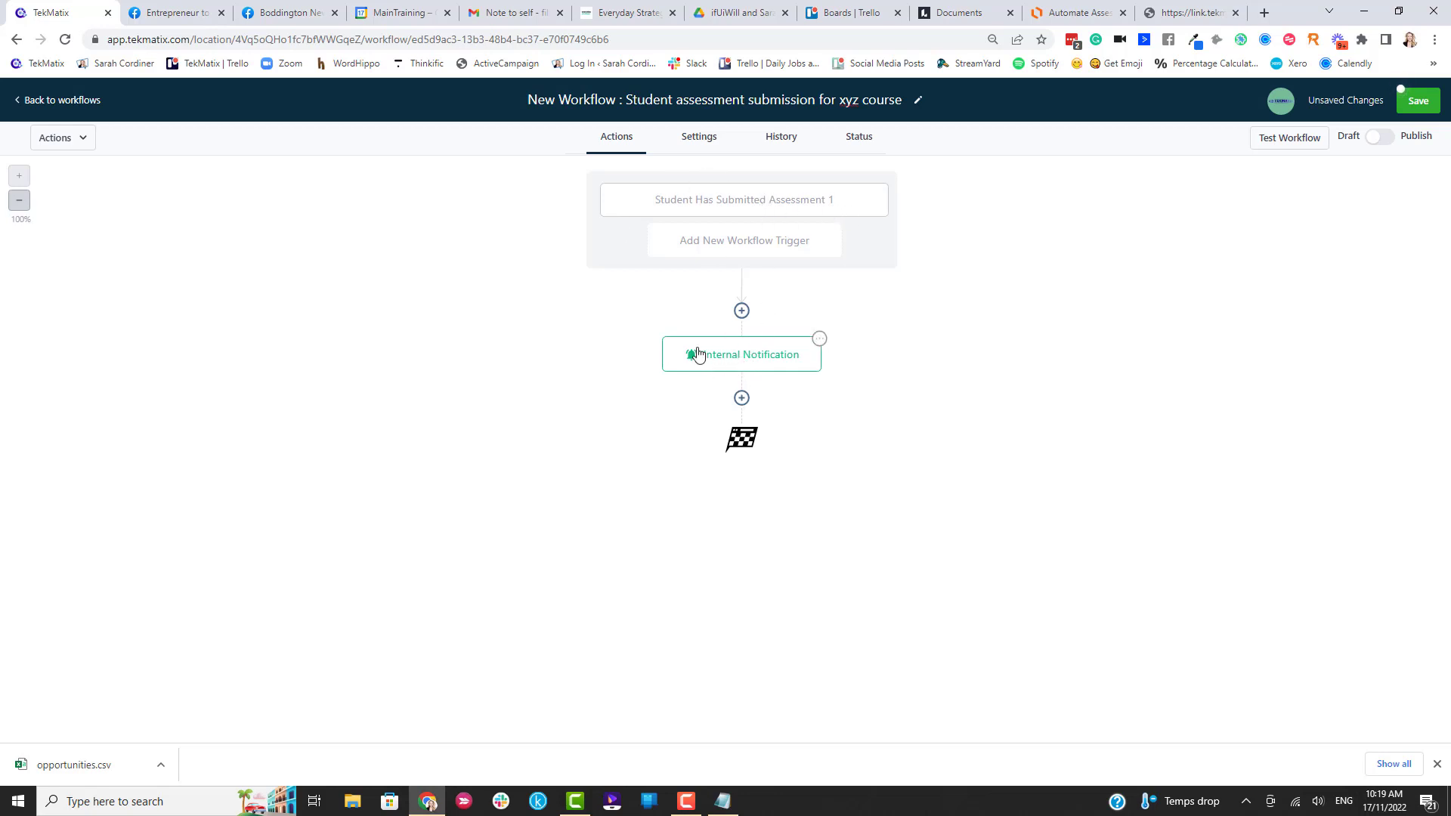
Add a Task action after the notification, titled "{{contact.name}}'s assessment".
{"action": "left_click", "coordinate": [741, 399]}
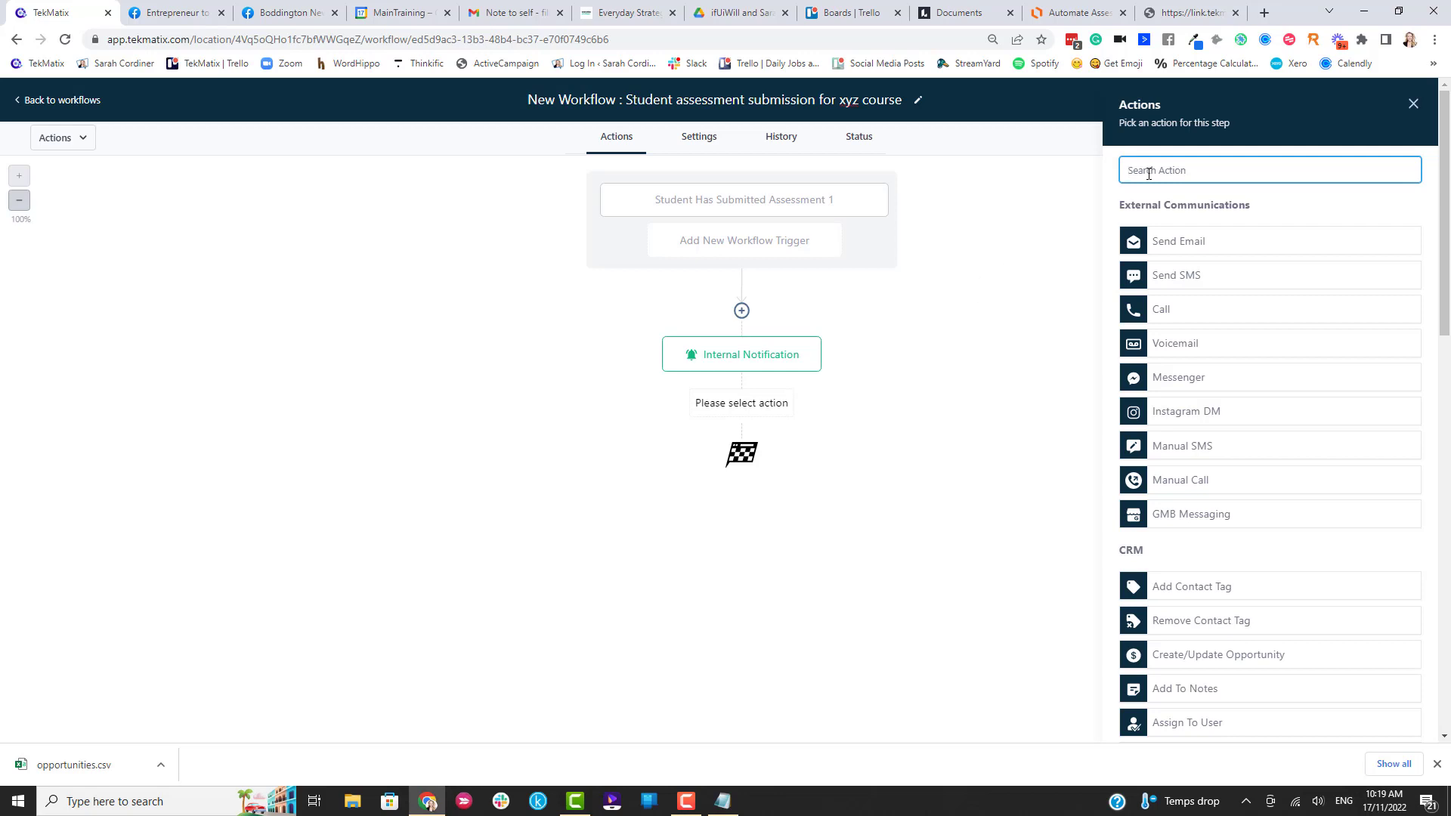
{"action": "type", "text": "task"}
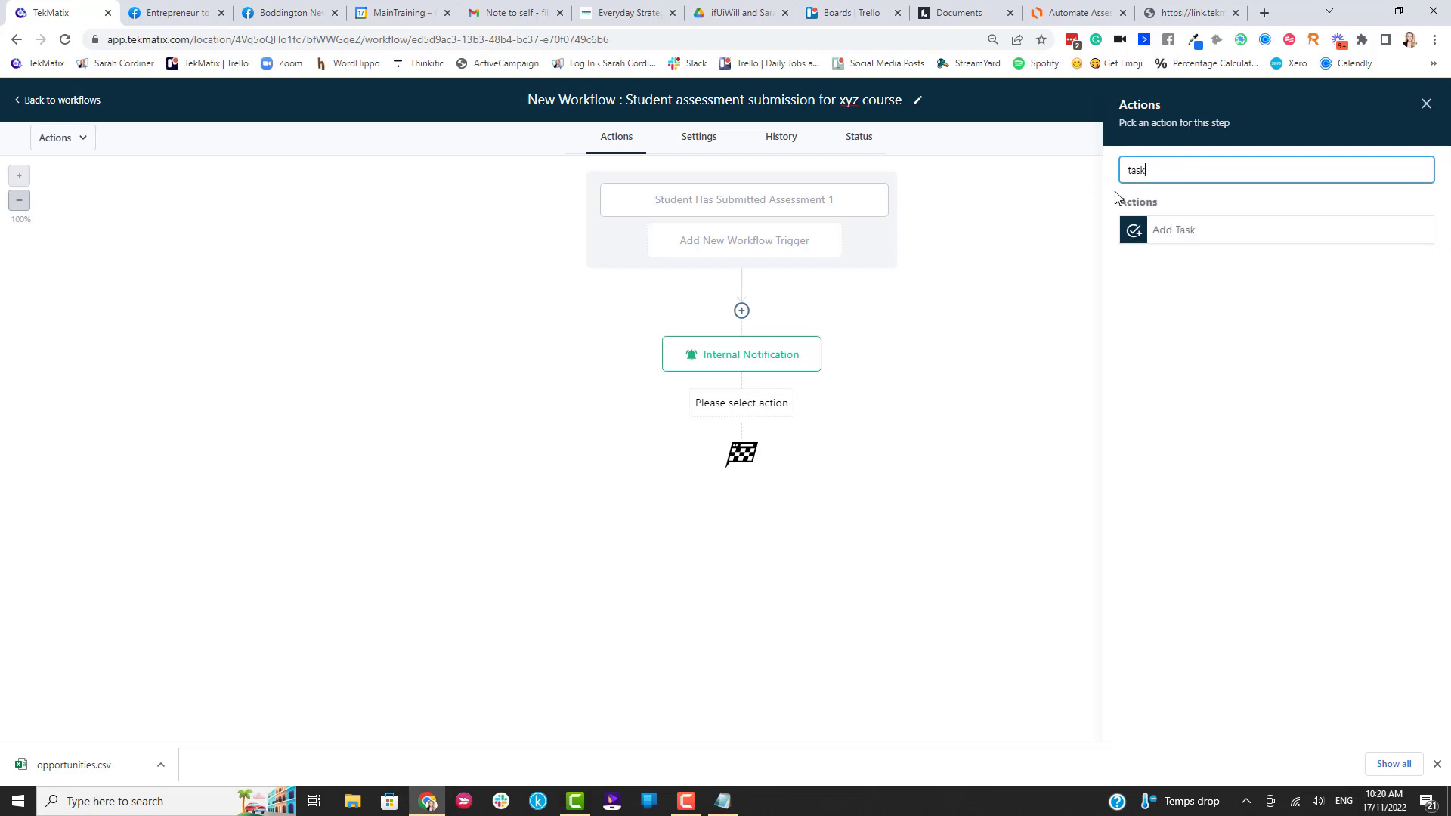
{"action": "left_click", "coordinate": [1176, 237]}
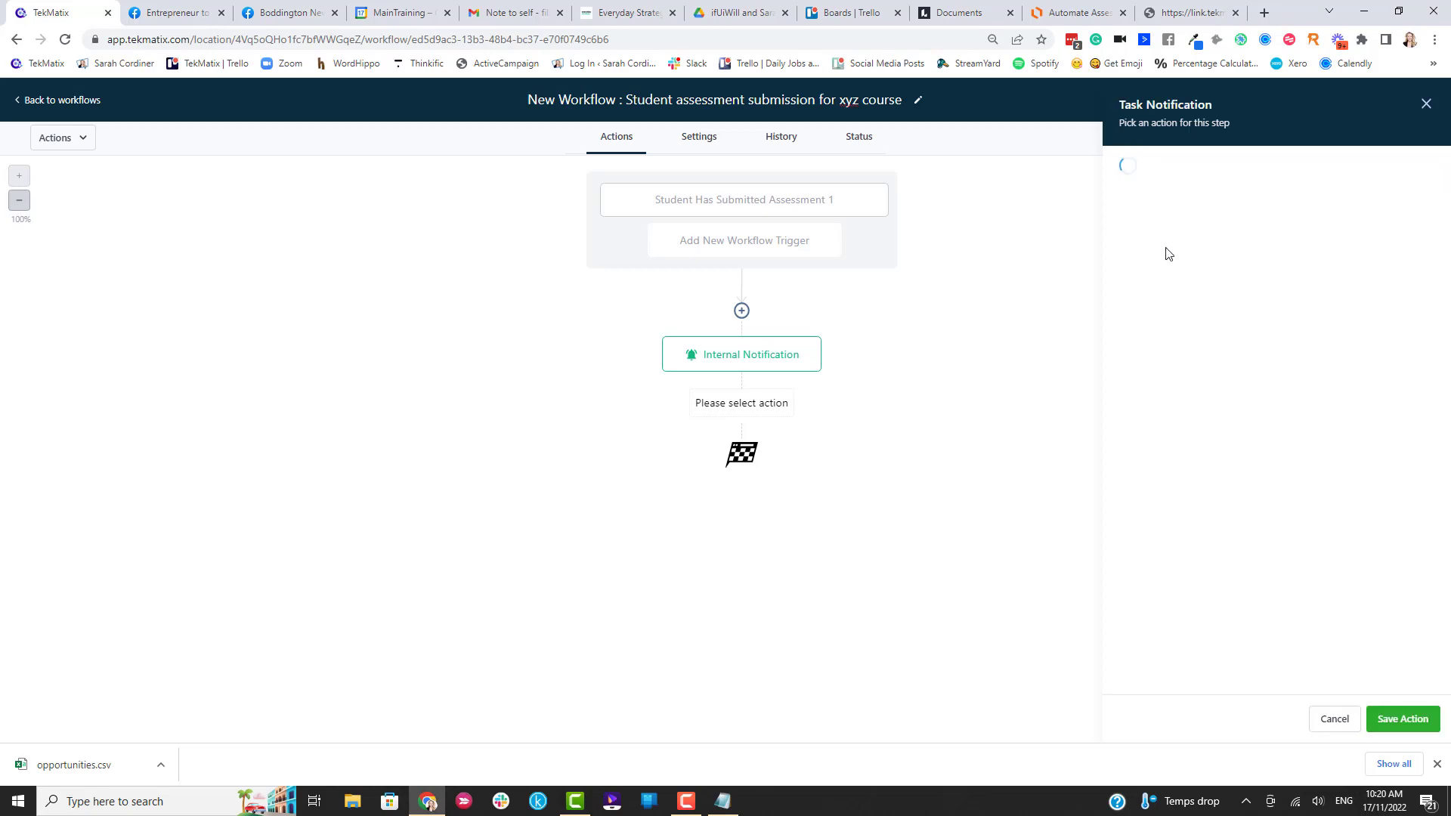
{"action": "left_click", "coordinate": [1173, 256]}
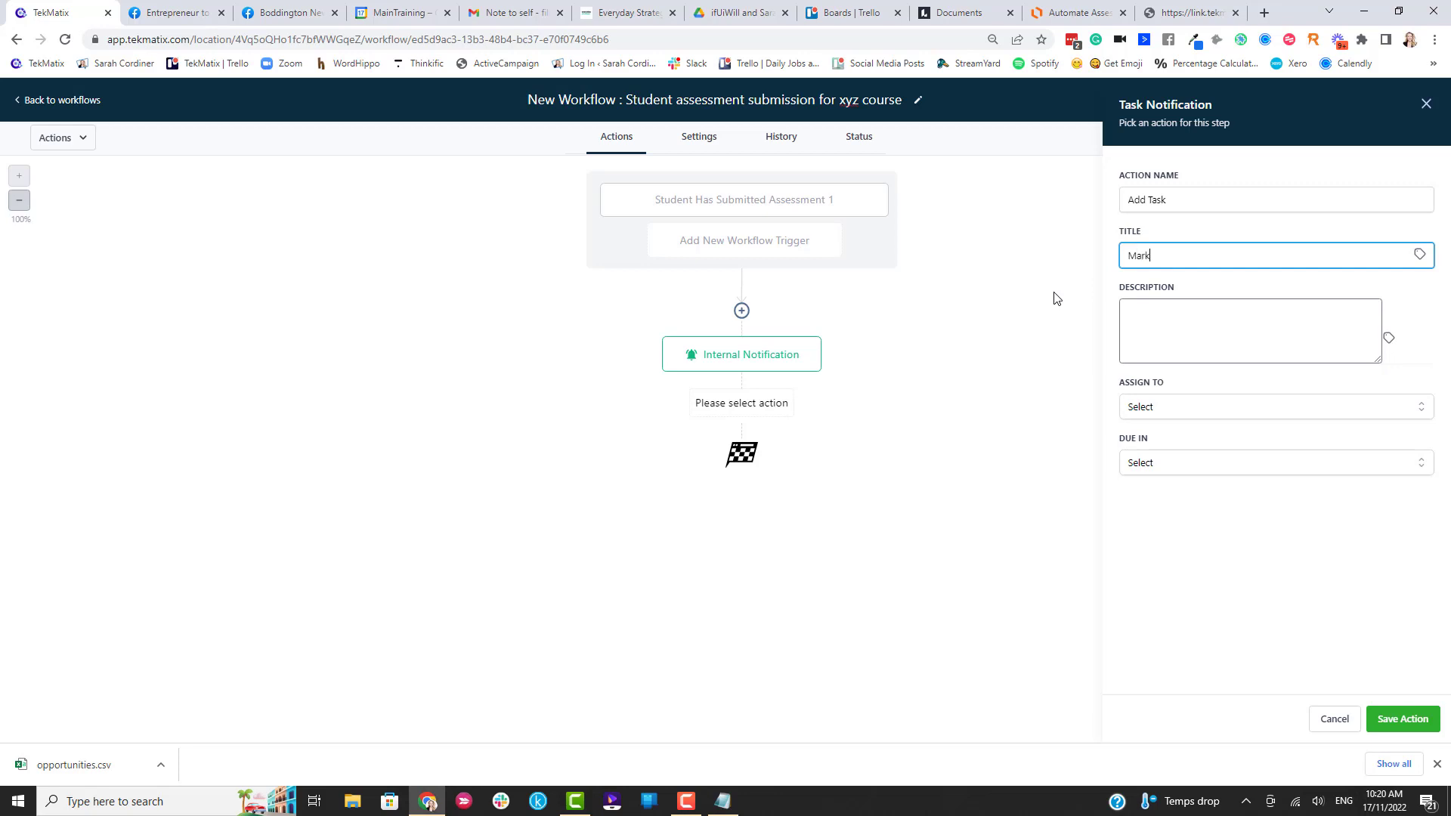
{"action": "left_click", "coordinate": [1421, 256]}
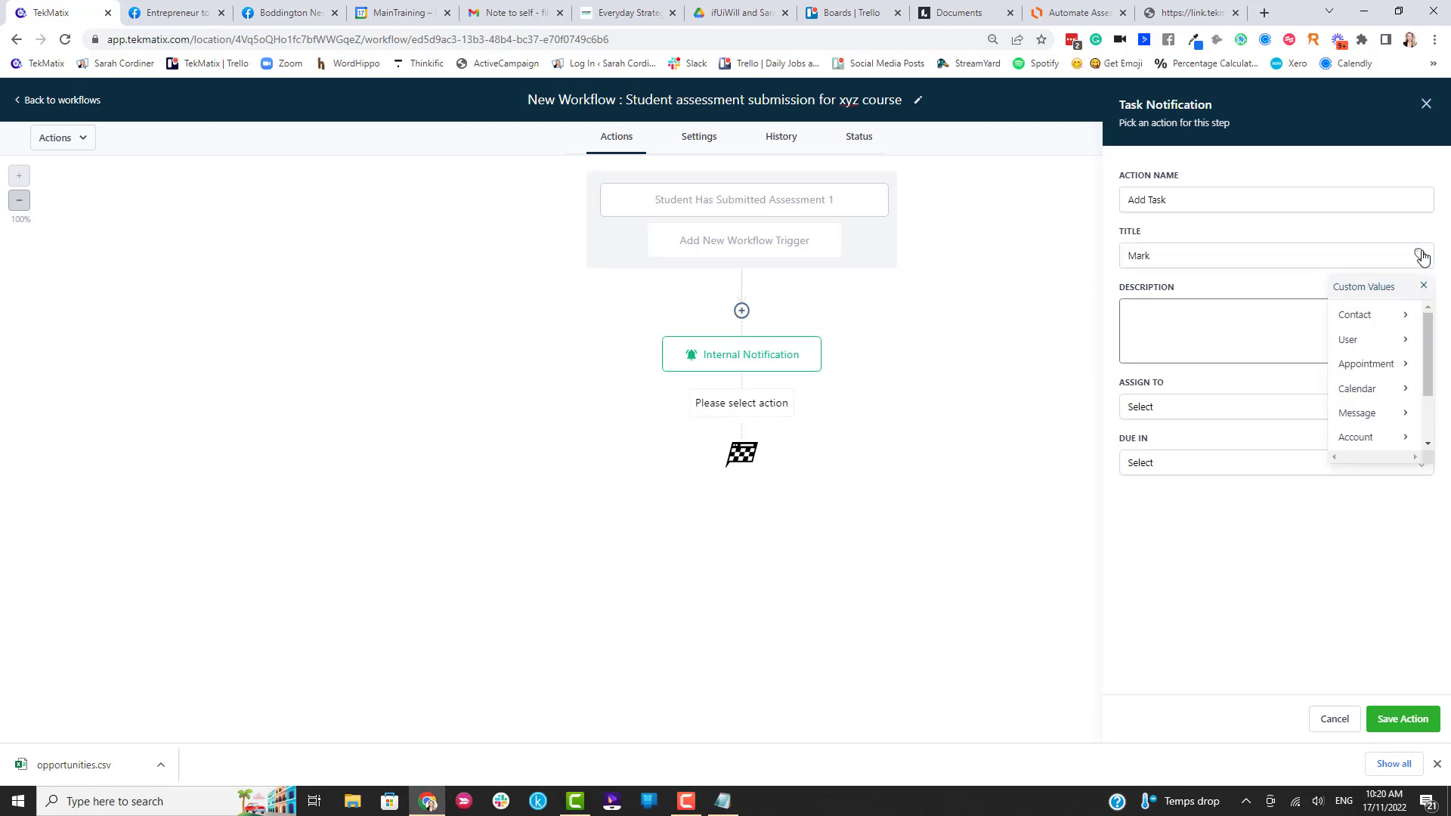
{"action": "left_click", "coordinate": [1389, 320]}
{"action": "left_click", "coordinate": [1345, 318]}
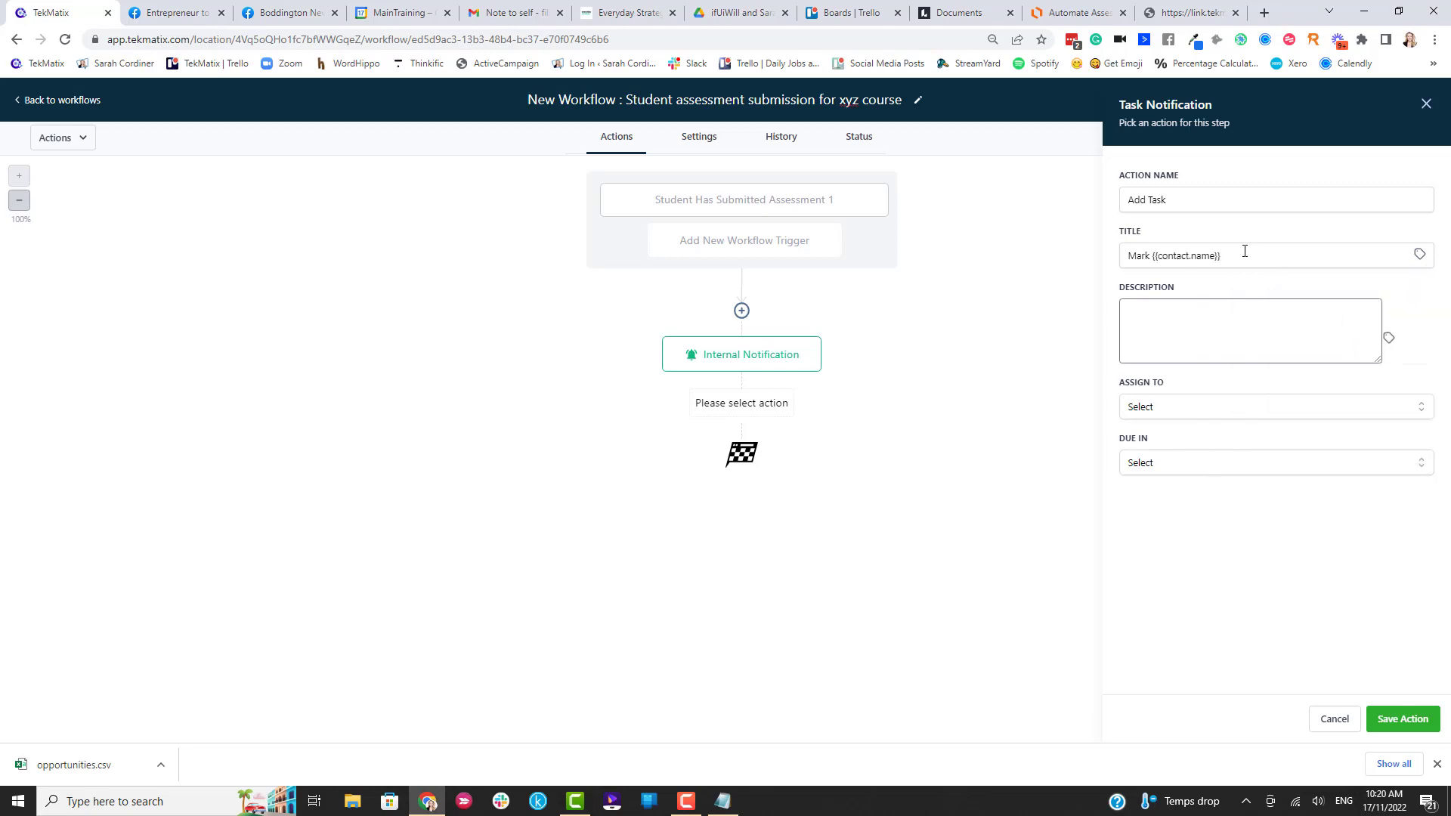
{"action": "left_click", "coordinate": [1244, 254]}
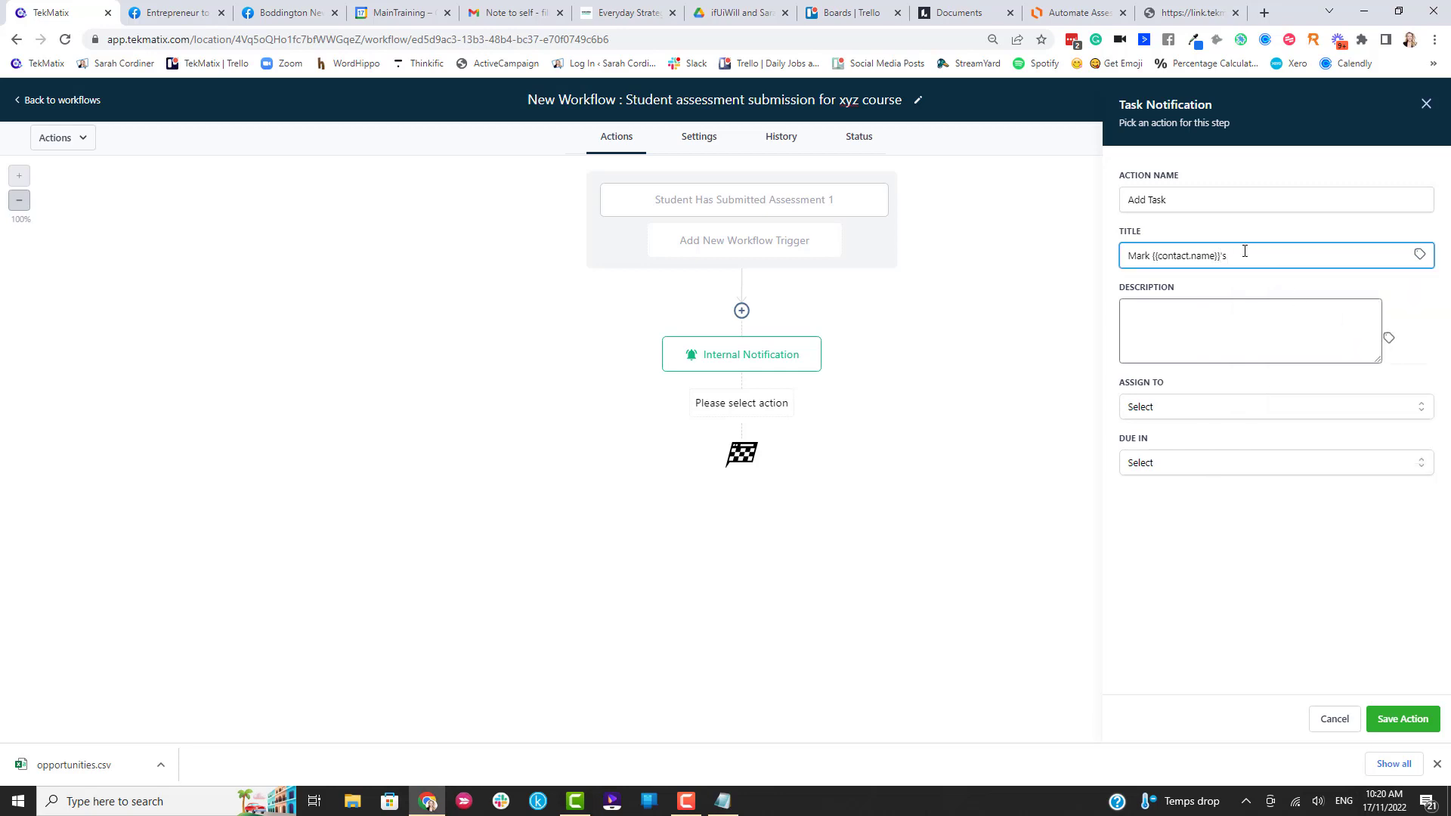
{"action": "type", "text": "'s assessment"}
Describe the task 'Dont foget to mark this assessment', assign a team member, due in 5 days, and save.
{"action": "left_click", "coordinate": [1193, 306]}
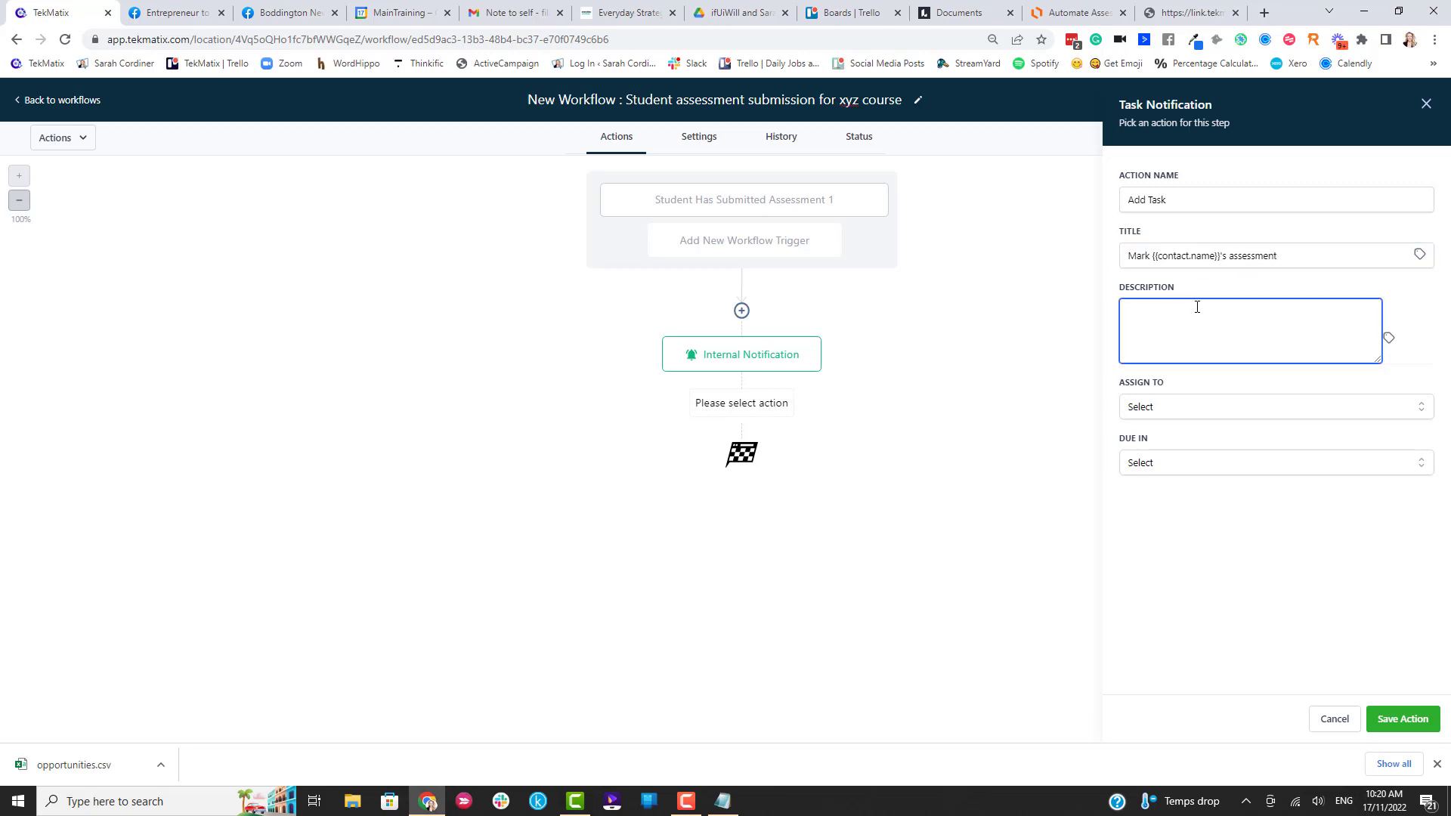
{"action": "type", "text": "Dont foget to mark this assessment"}
{"action": "left_click", "coordinate": [1161, 408]}
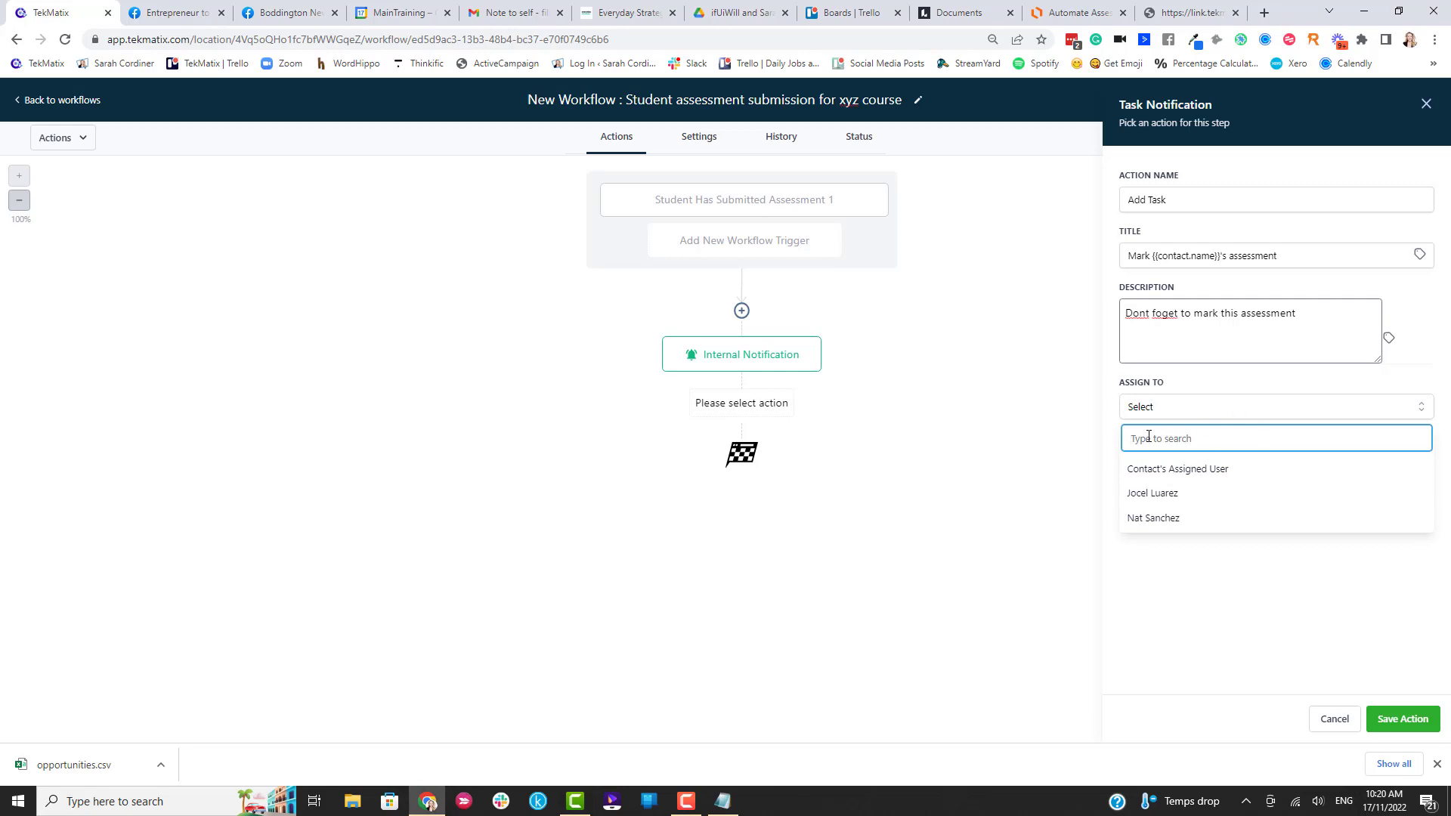
{"action": "left_click", "coordinate": [1178, 529]}
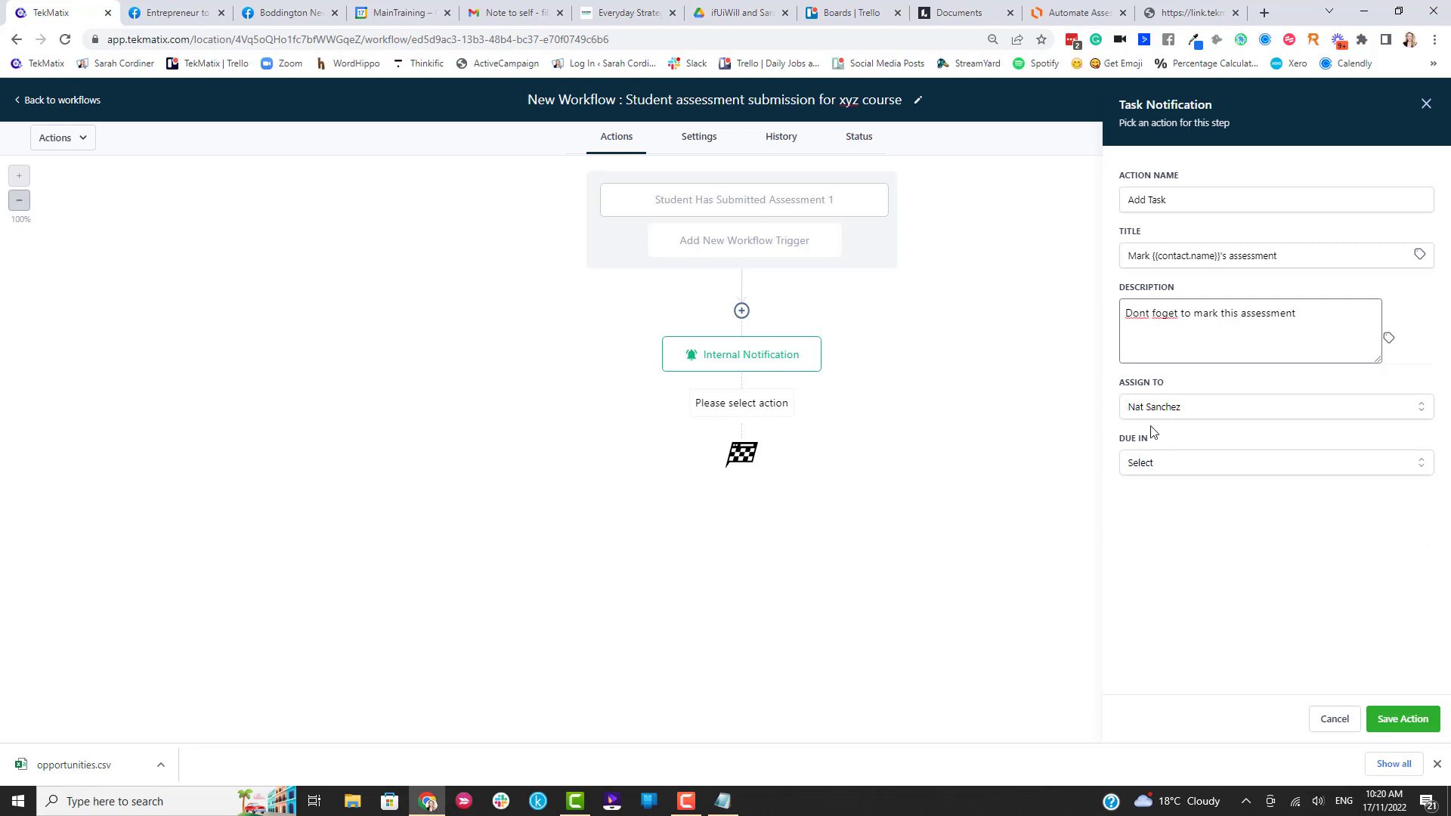
{"action": "left_click", "coordinate": [1159, 467]}
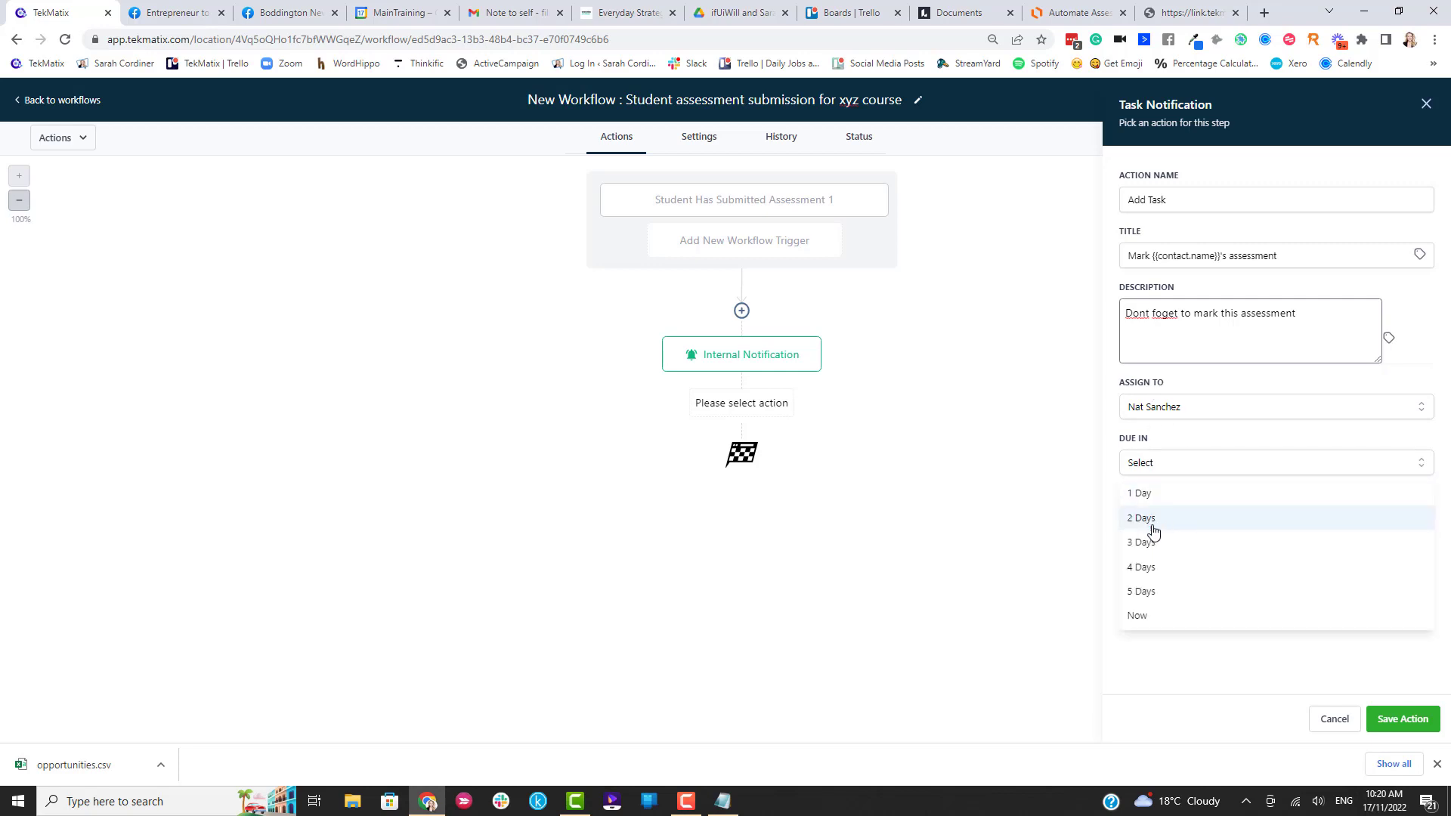
{"action": "left_click", "coordinate": [1149, 592]}
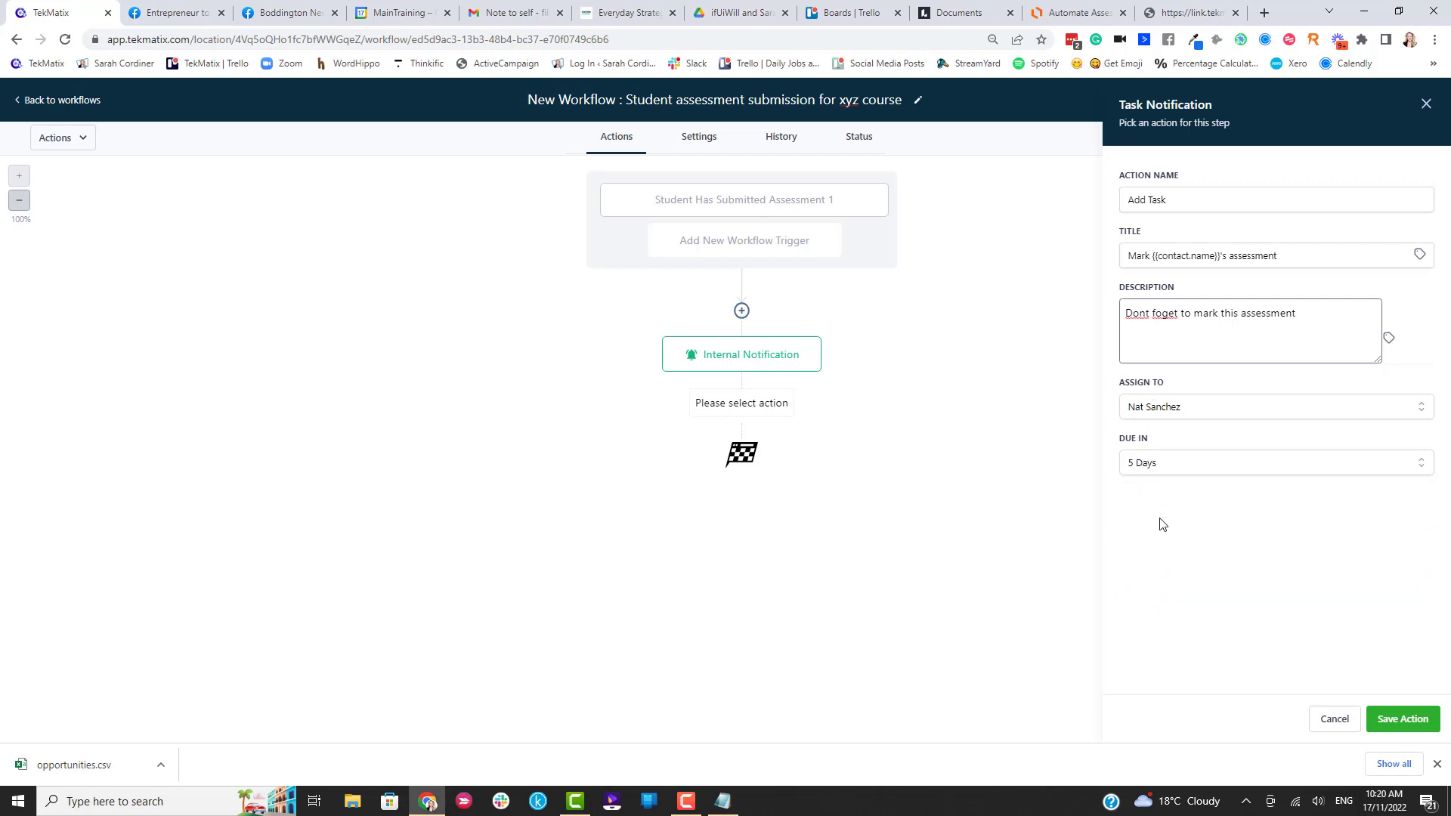
{"action": "left_click", "coordinate": [1402, 717]}
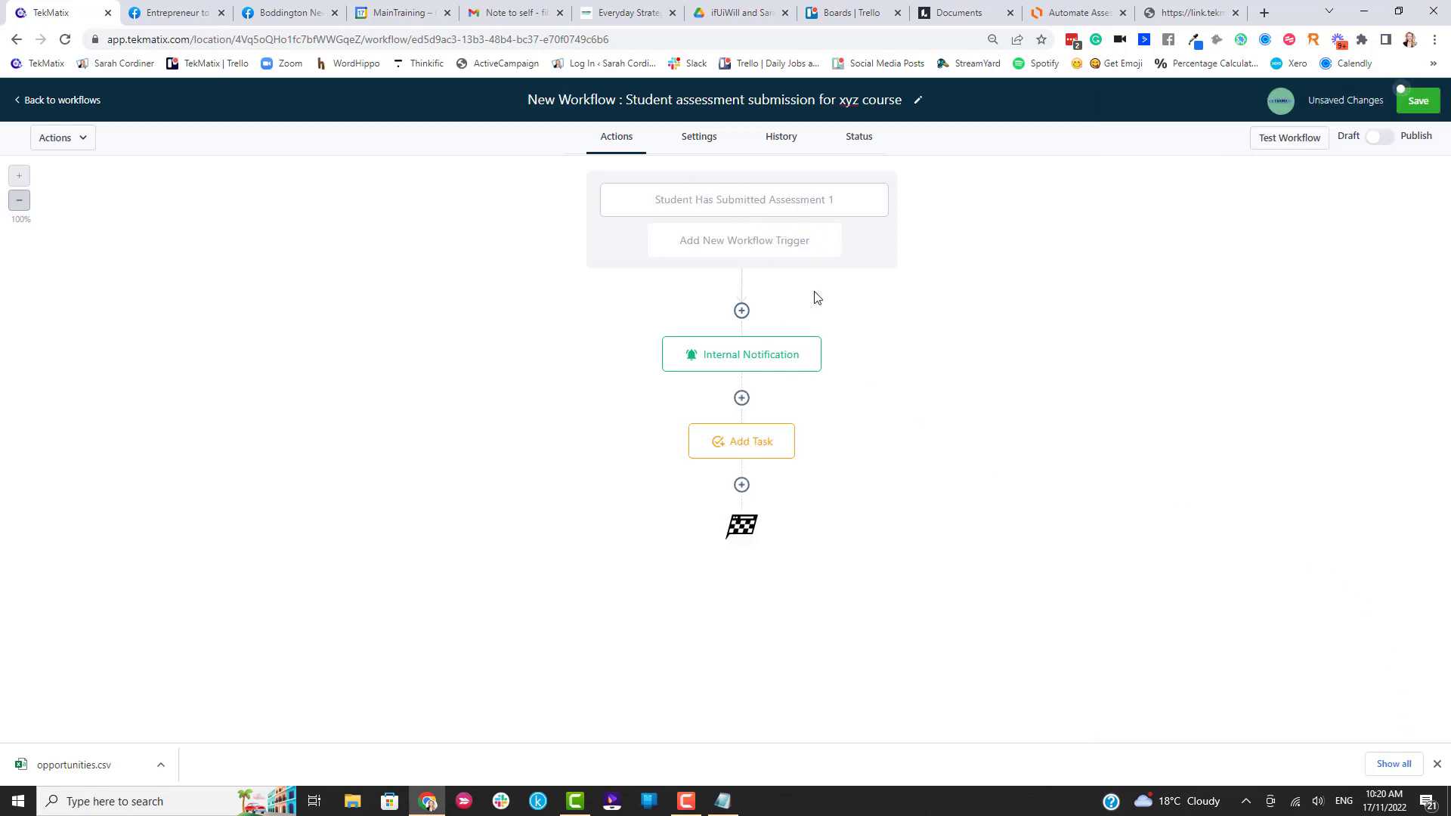
Add an Add Contact Tag step creating and applying 'Has submitted the assessment 1 in xyz course'.
{"action": "left_click", "coordinate": [749, 355]}
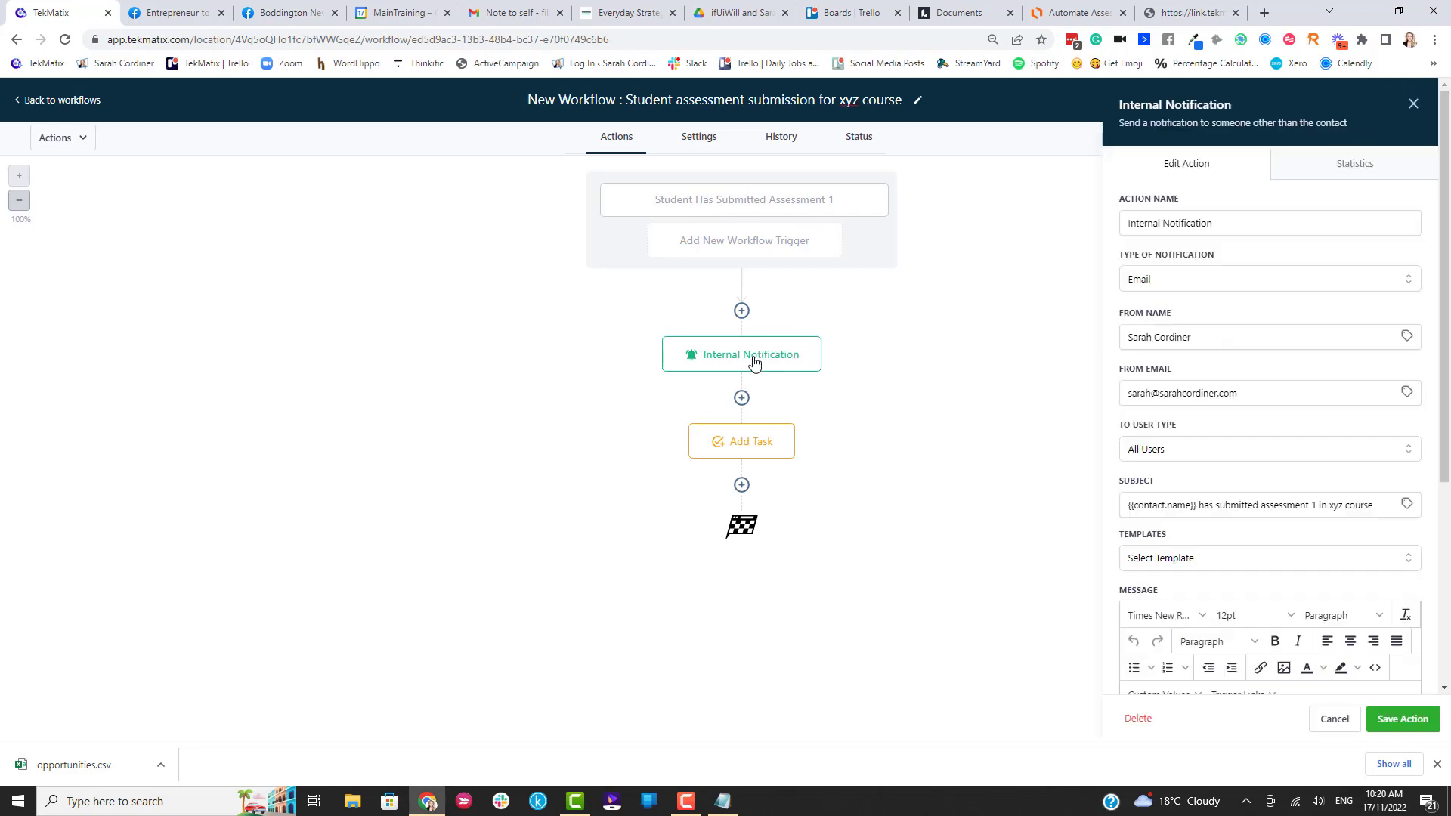
{"action": "left_click", "coordinate": [746, 456]}
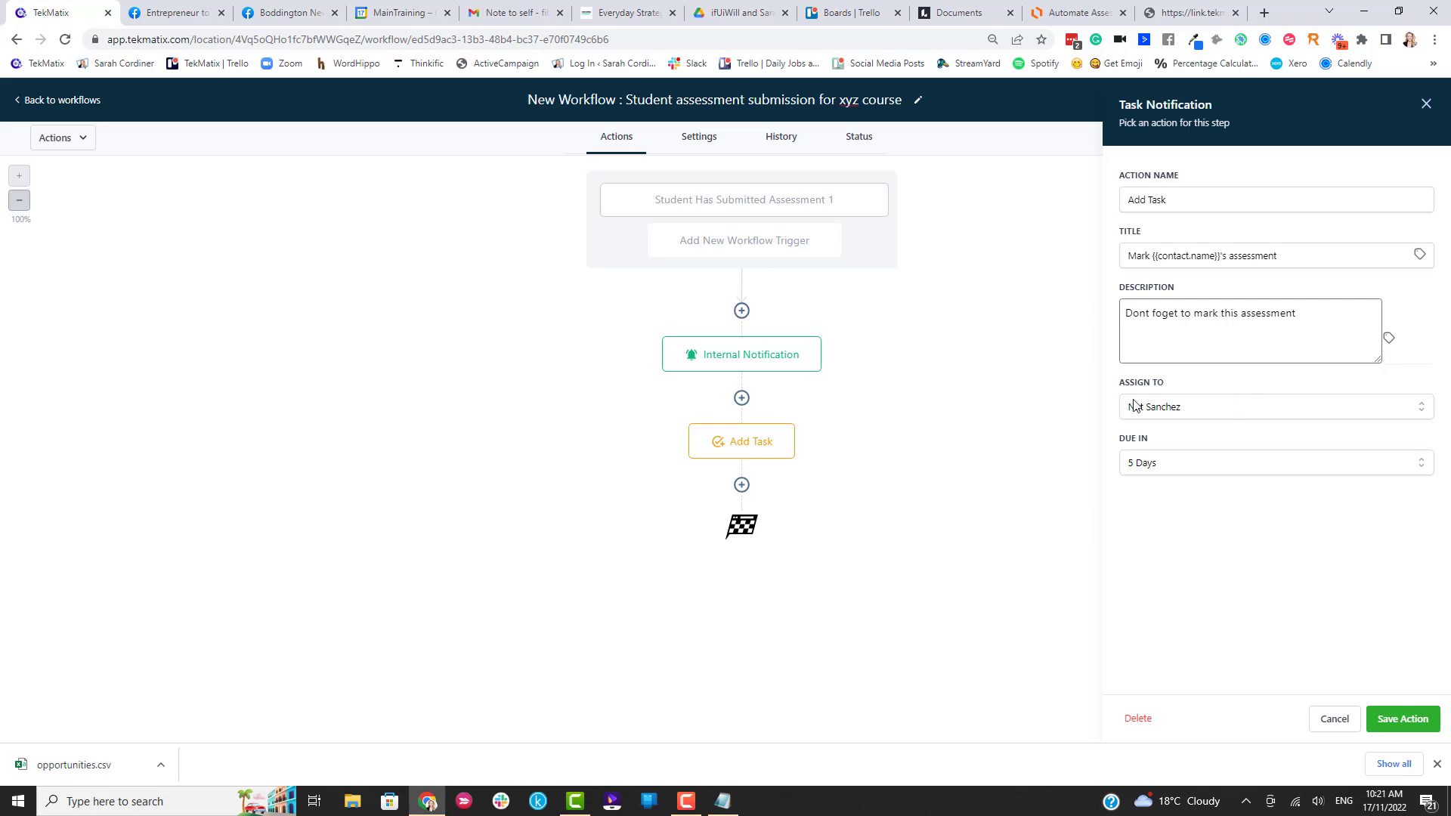
{"action": "left_click", "coordinate": [742, 486]}
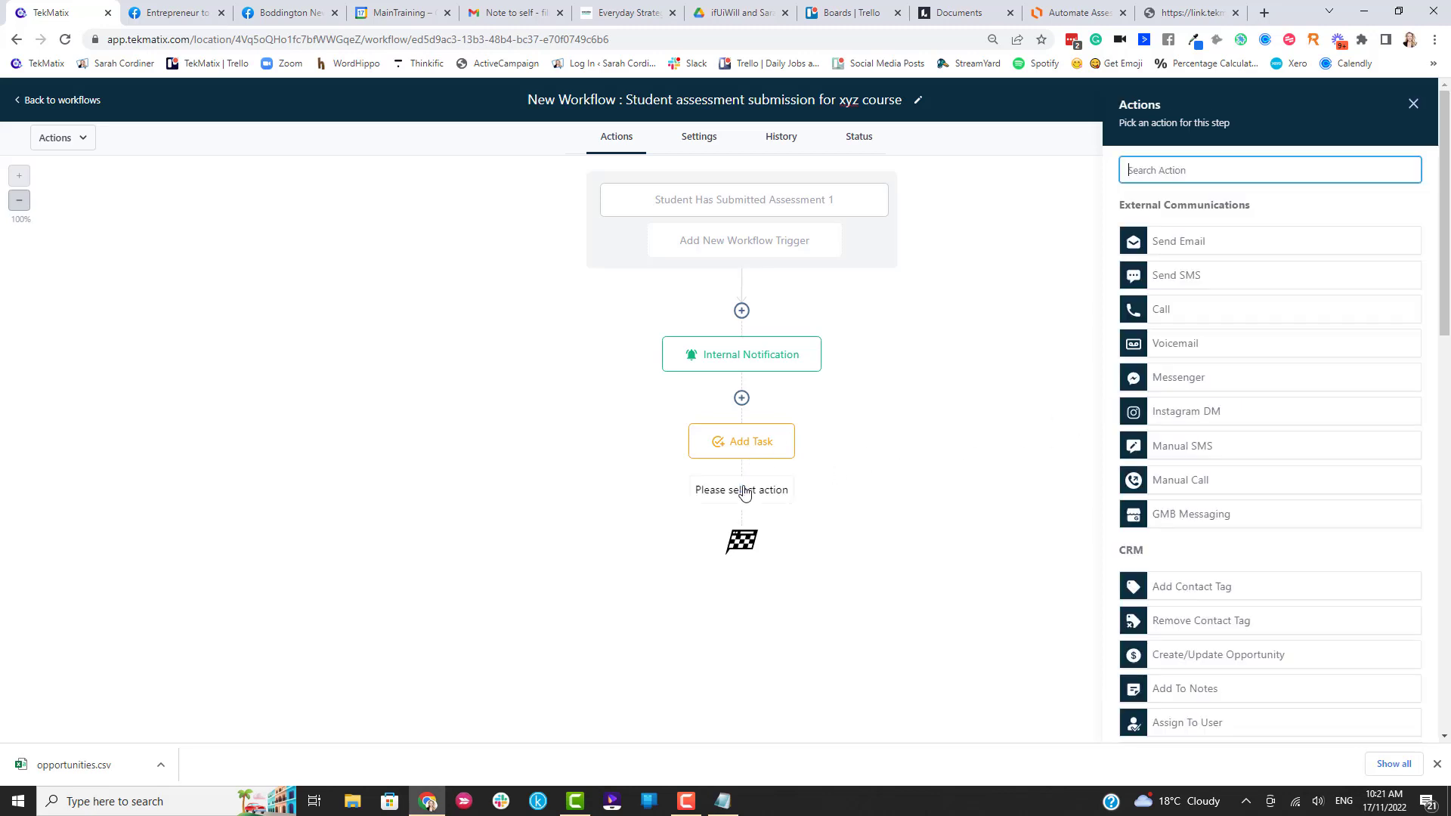
{"action": "type", "text": "tag"}
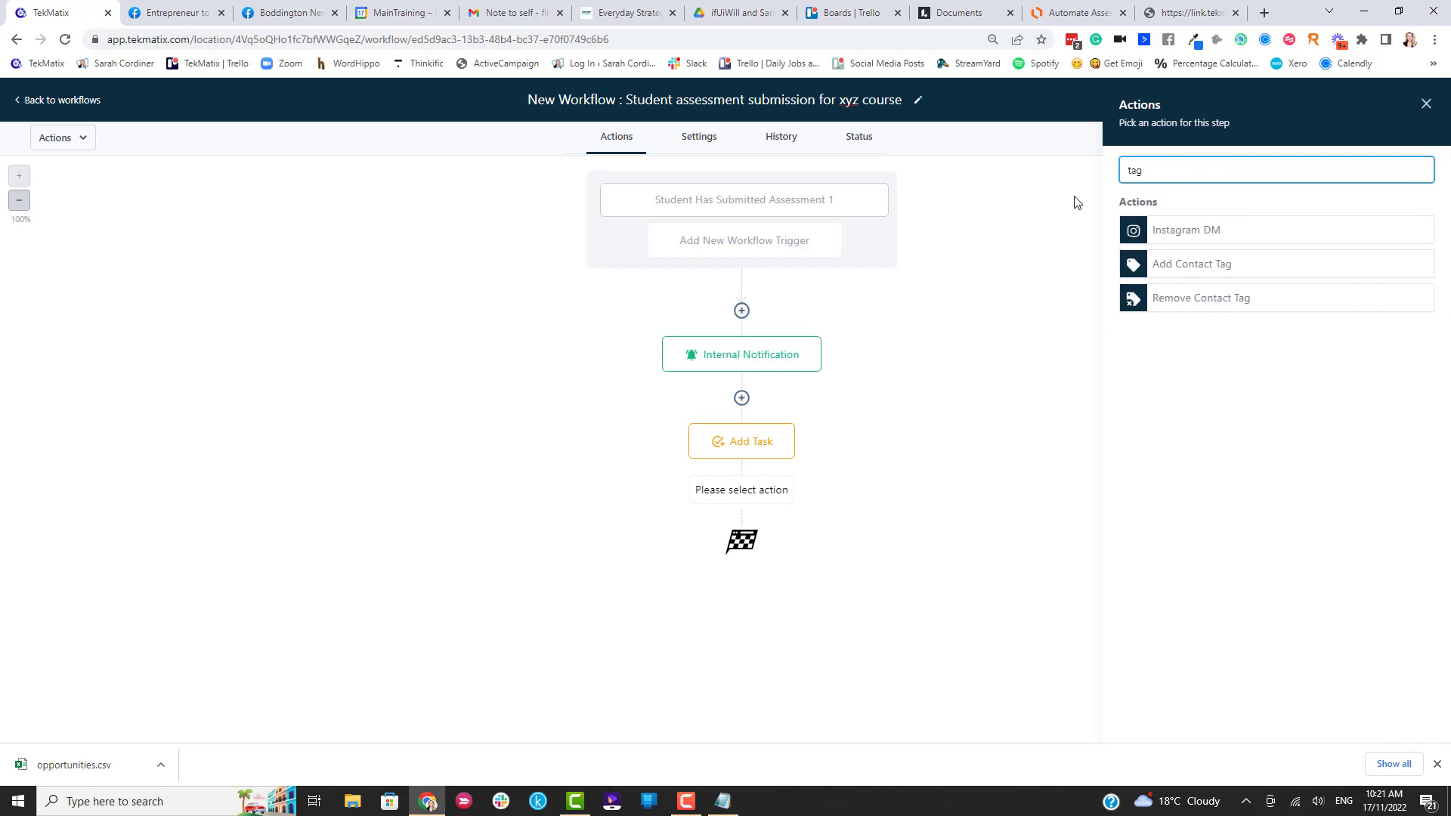
{"action": "left_click", "coordinate": [1198, 271]}
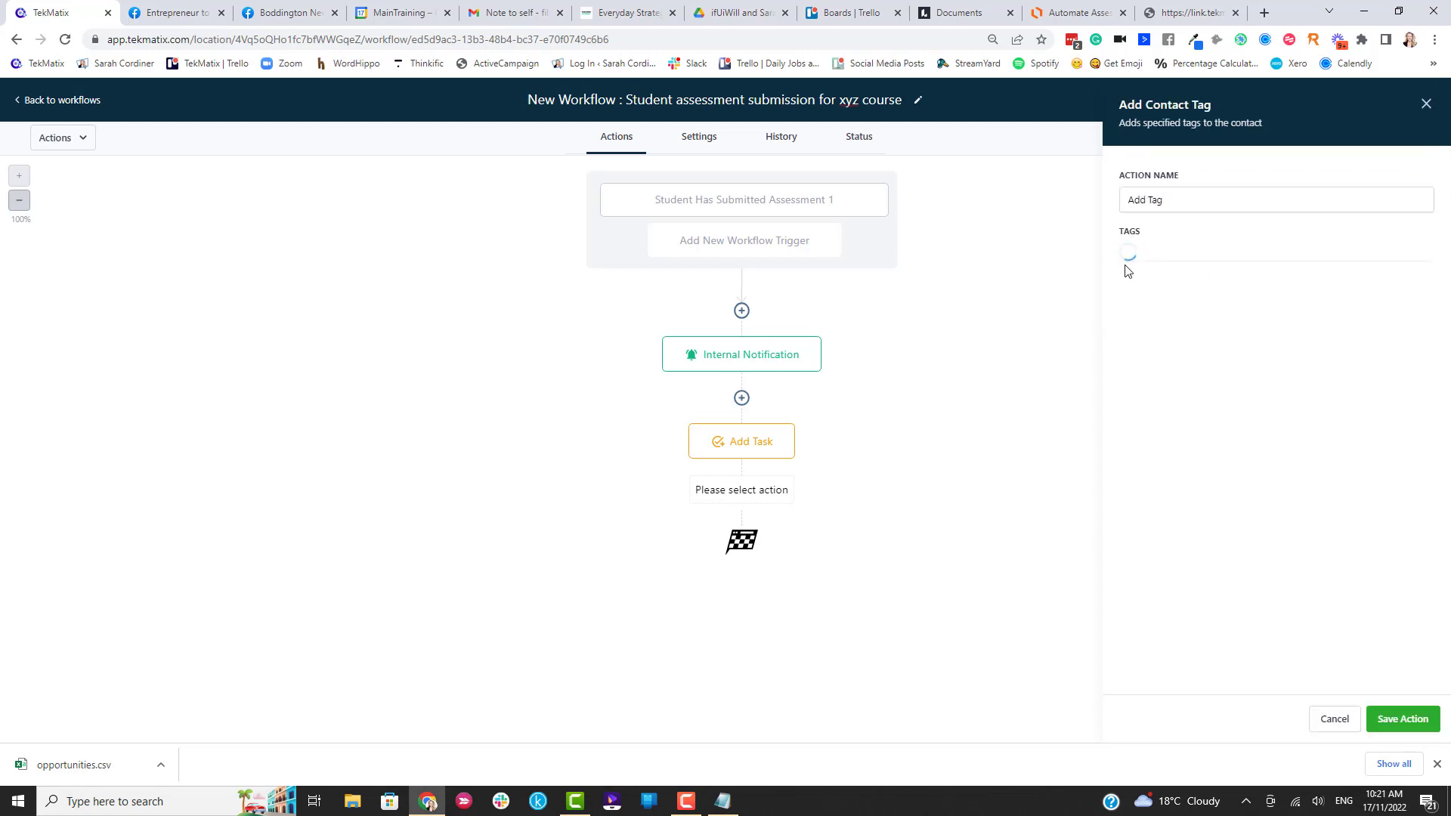
{"action": "left_click", "coordinate": [1170, 257]}
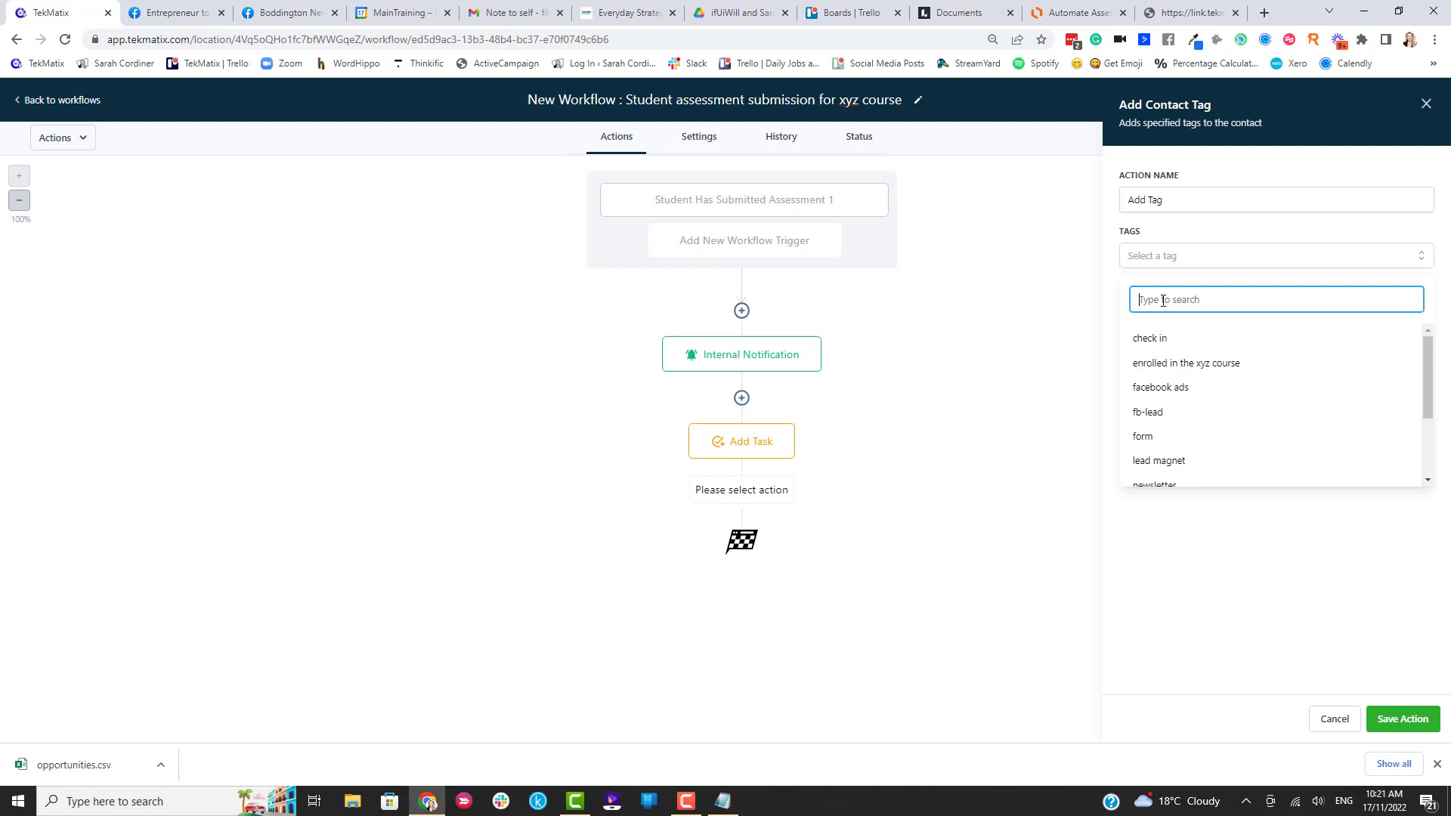
{"action": "type", "text": "Has submitted the"}
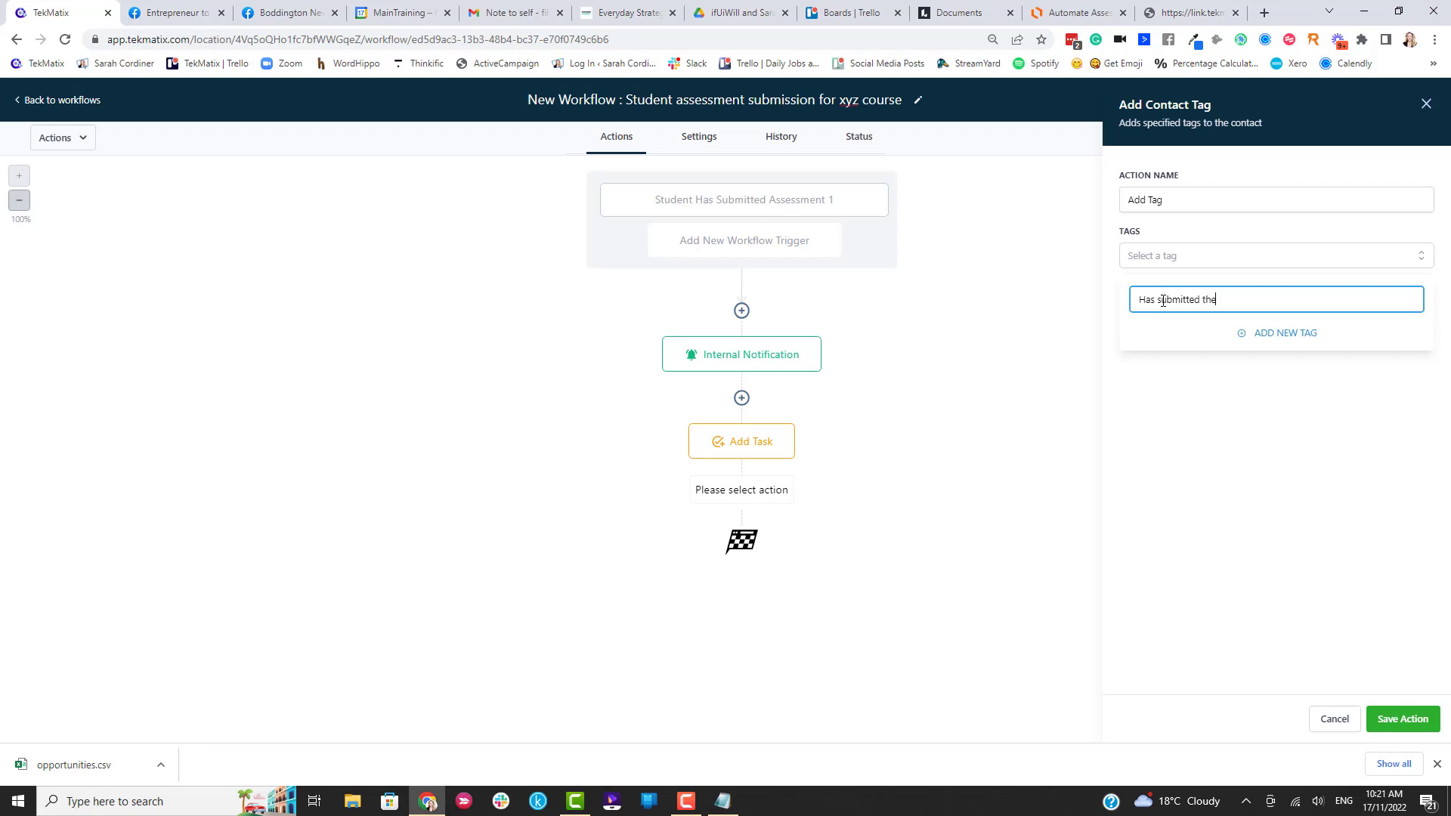
{"action": "type", "text": " assessment 1 in xyz course"}
{"action": "left_click", "coordinate": [1271, 334]}
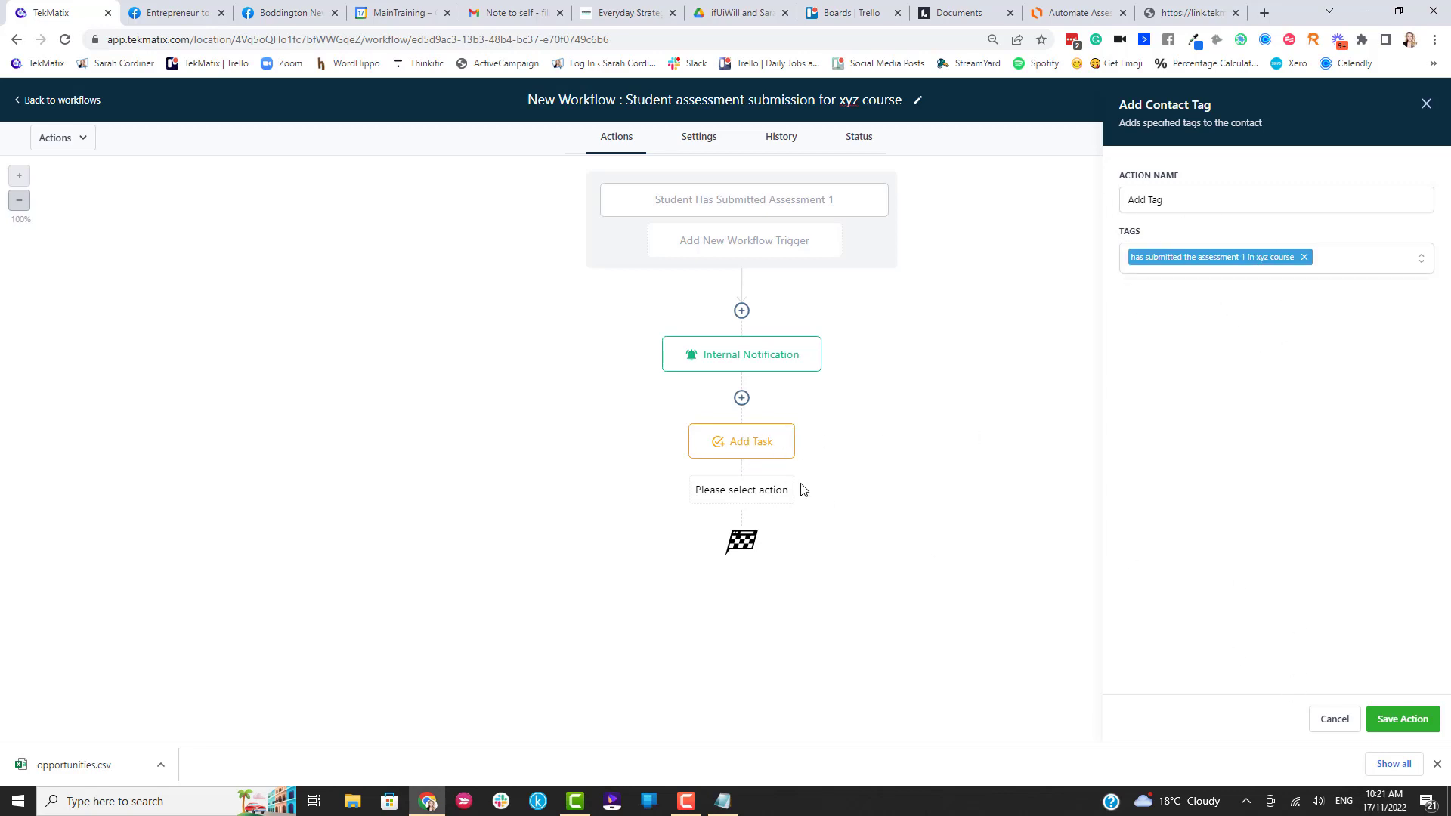
{"action": "left_click", "coordinate": [1401, 718]}
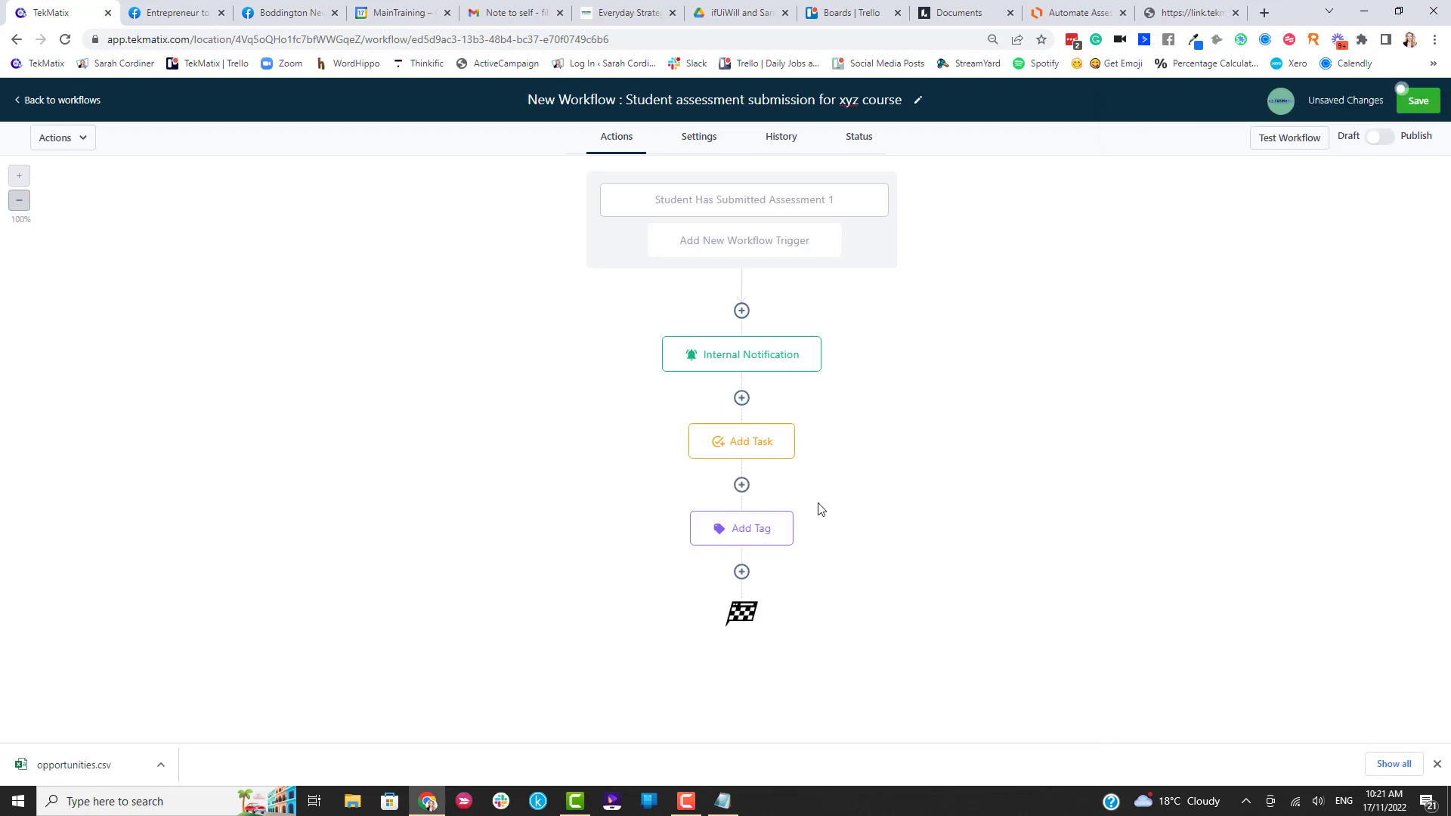
{"action": "left_click", "coordinate": [1058, 10]}
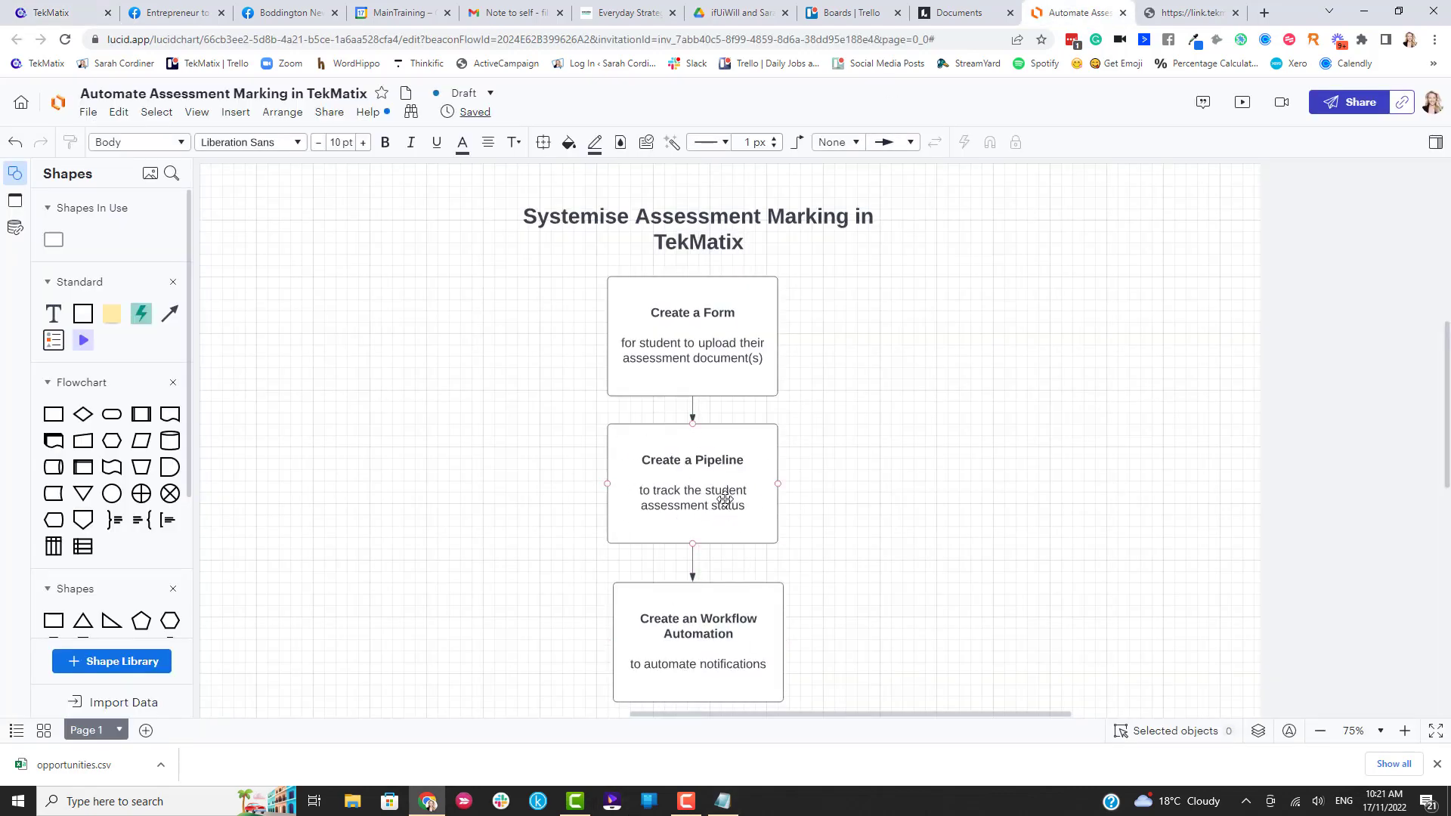
{"action": "left_click", "coordinate": [51, 12]}
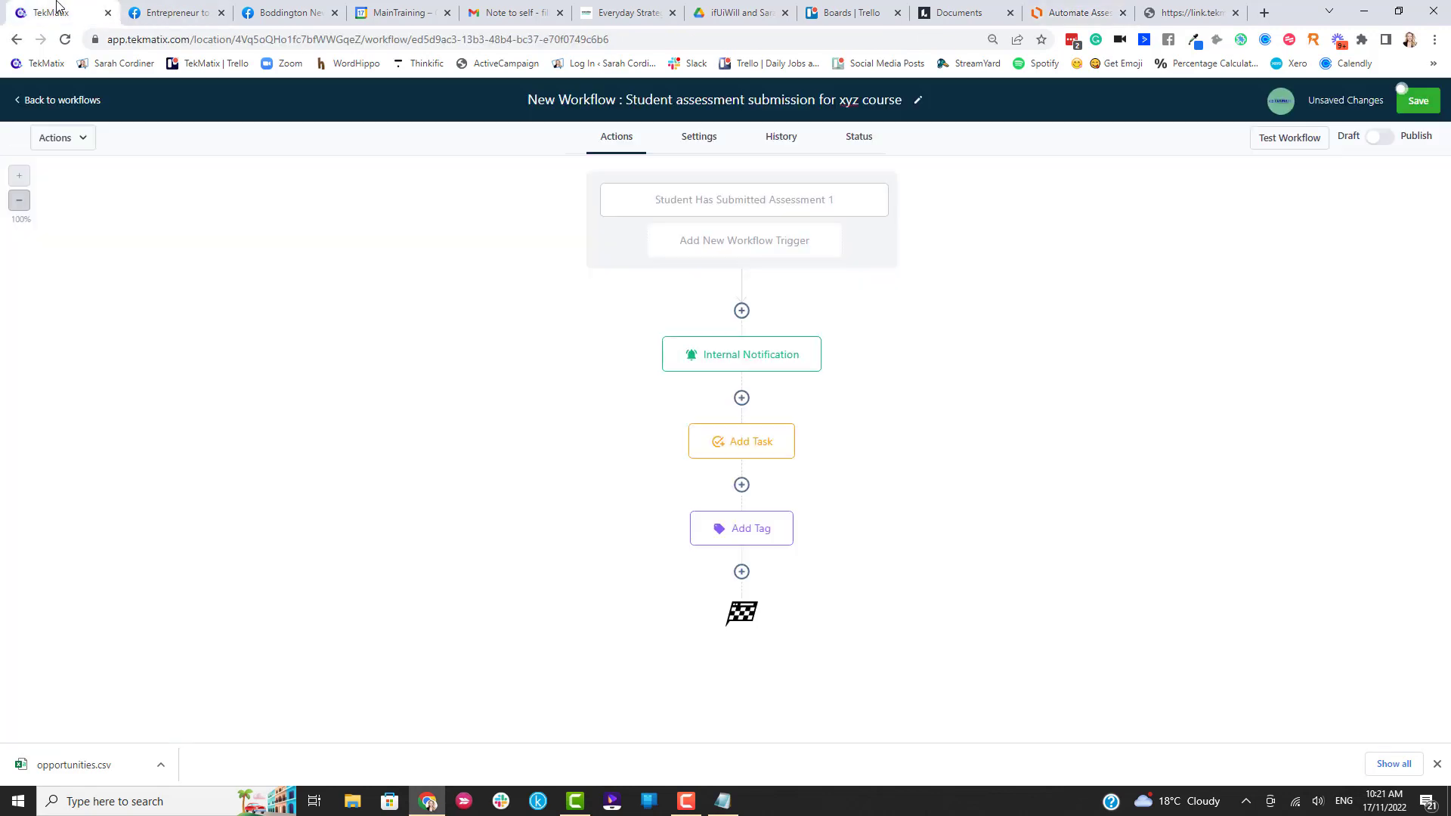
Add a Create Or Update Opportunity step in the Student assessments for xyz course pipeline, Student has submitted Assessment 1 stage.
{"action": "left_click", "coordinate": [741, 571]}
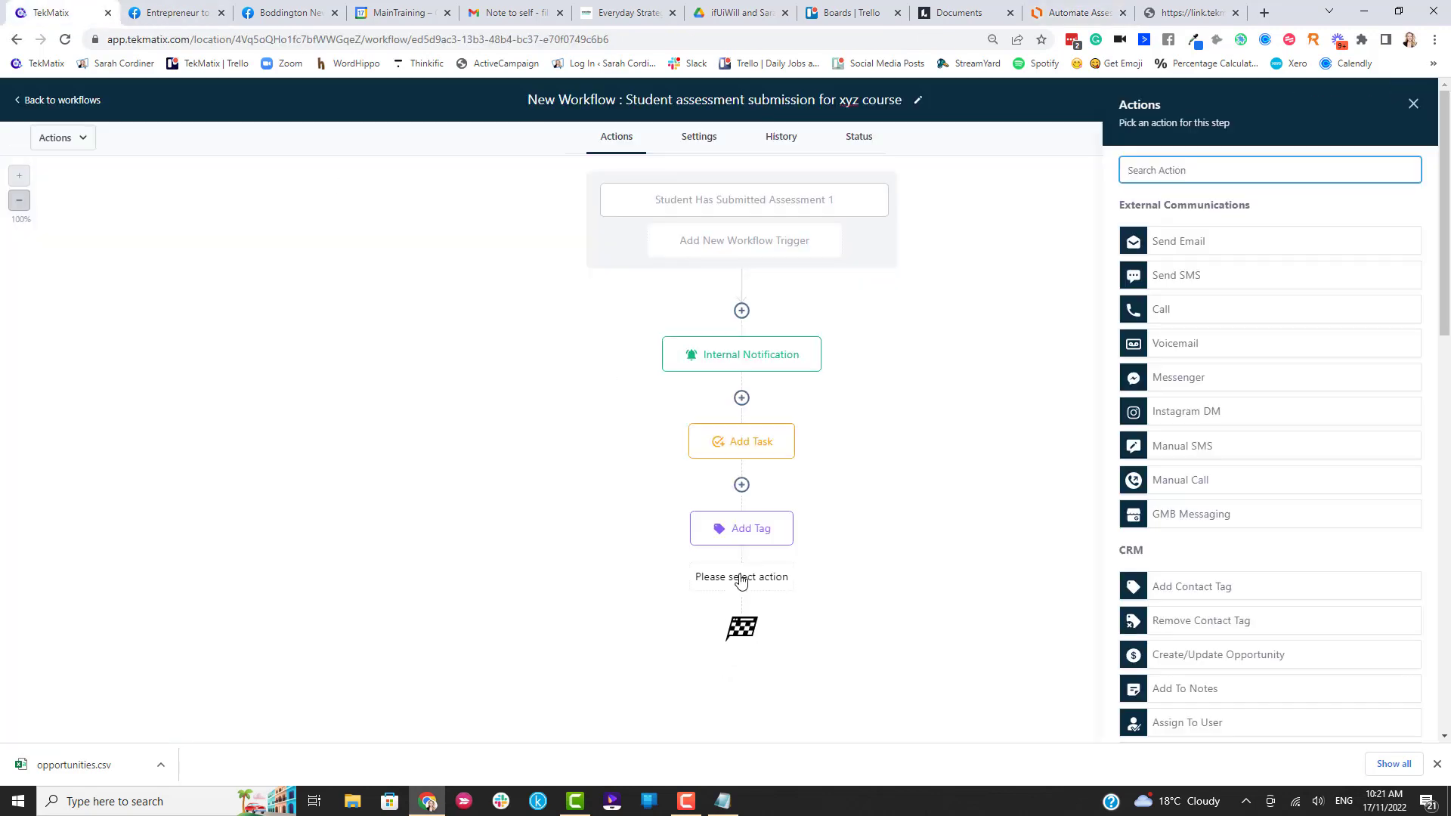
{"action": "type", "text": "opp"}
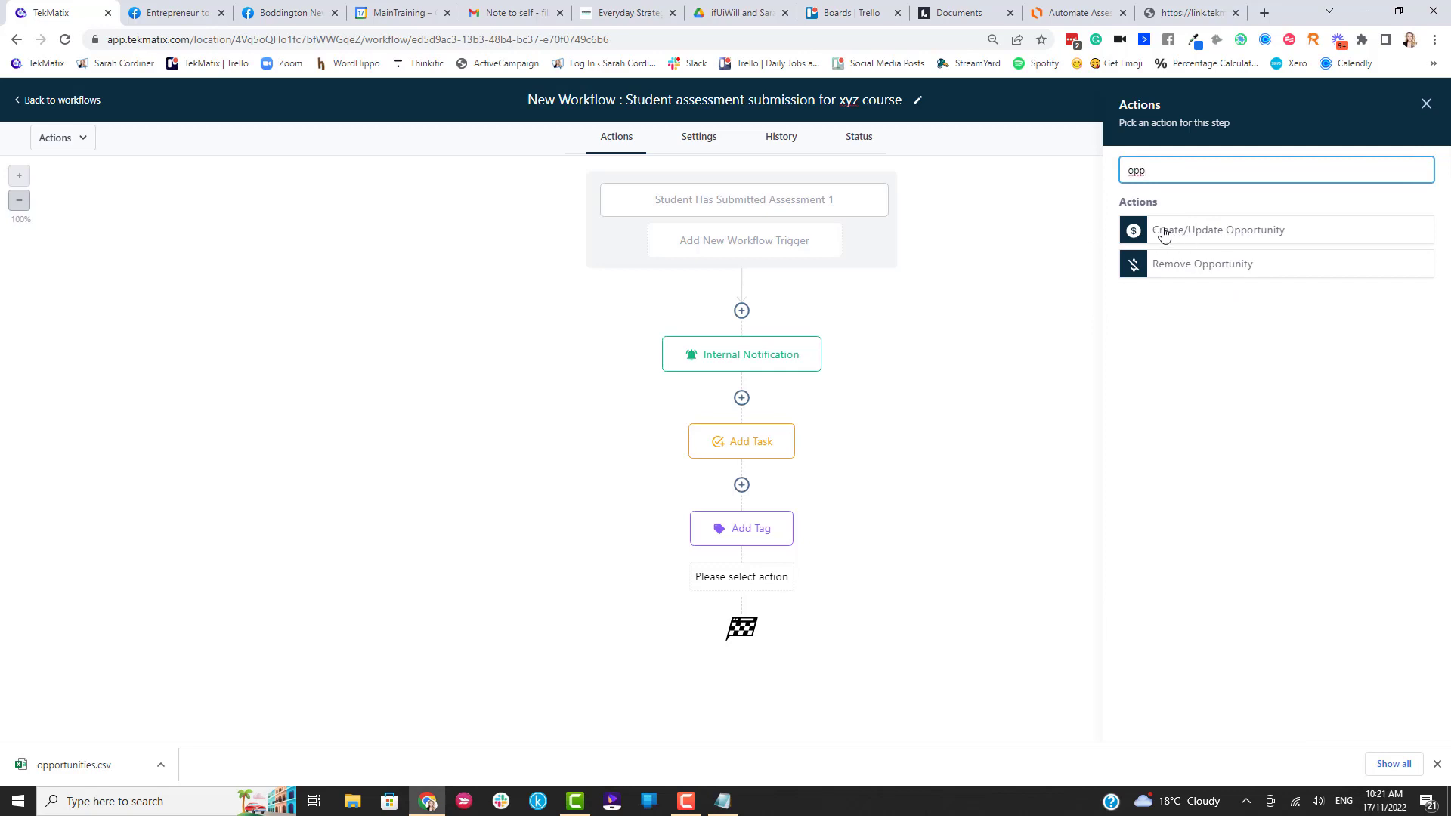
{"action": "left_click", "coordinate": [1240, 239]}
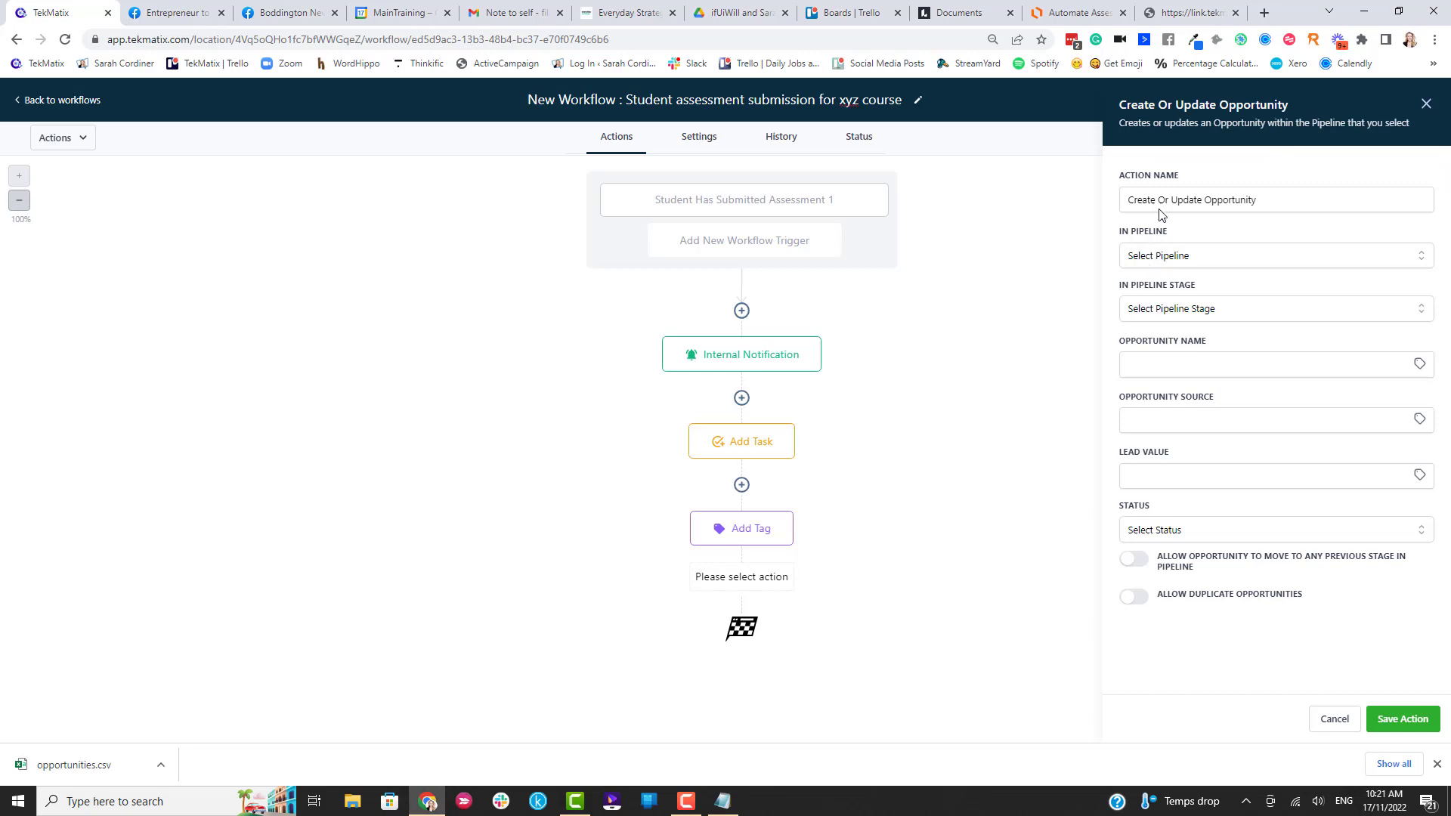
{"action": "left_click", "coordinate": [1162, 259]}
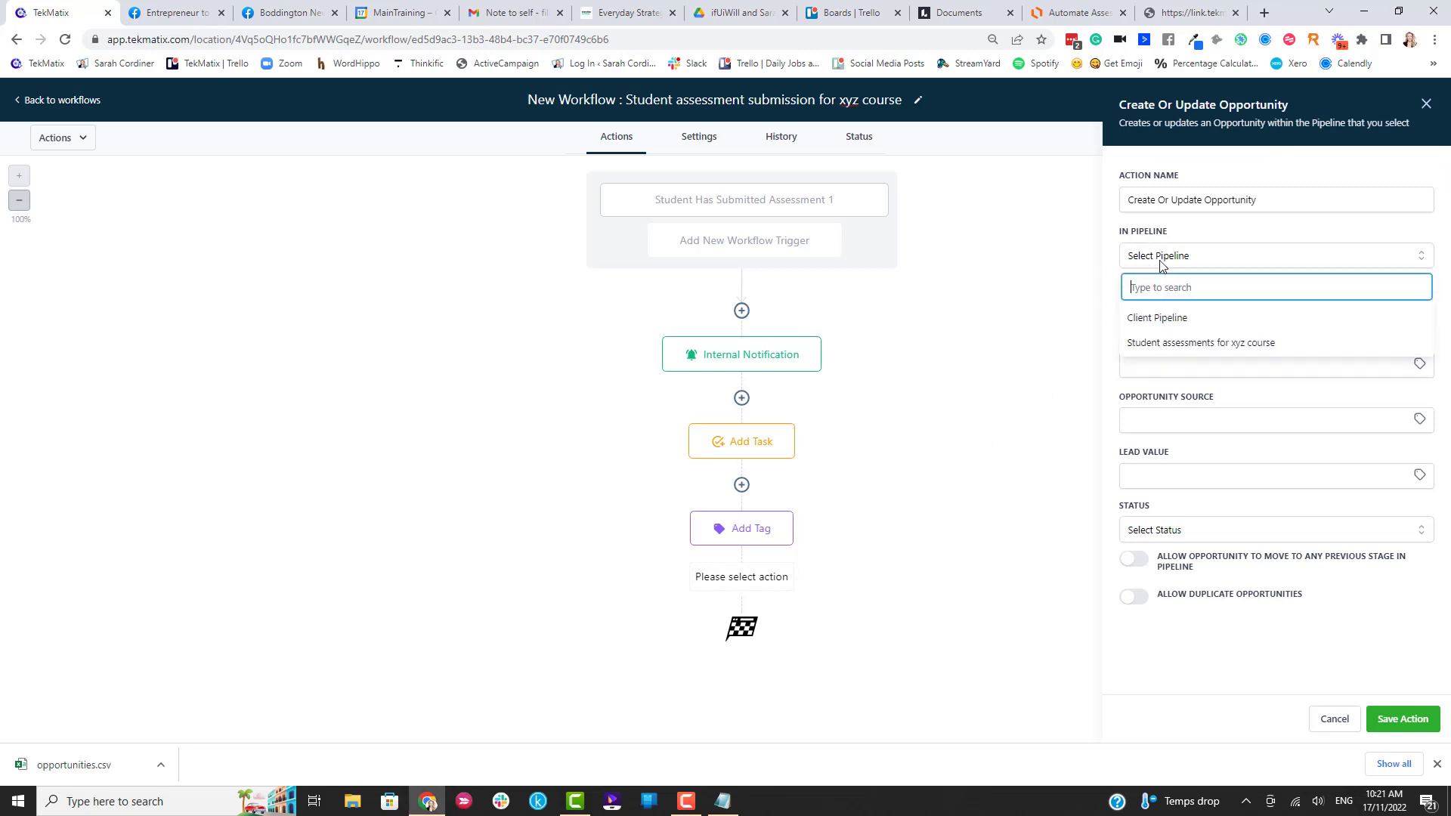
{"action": "left_click", "coordinate": [1189, 346]}
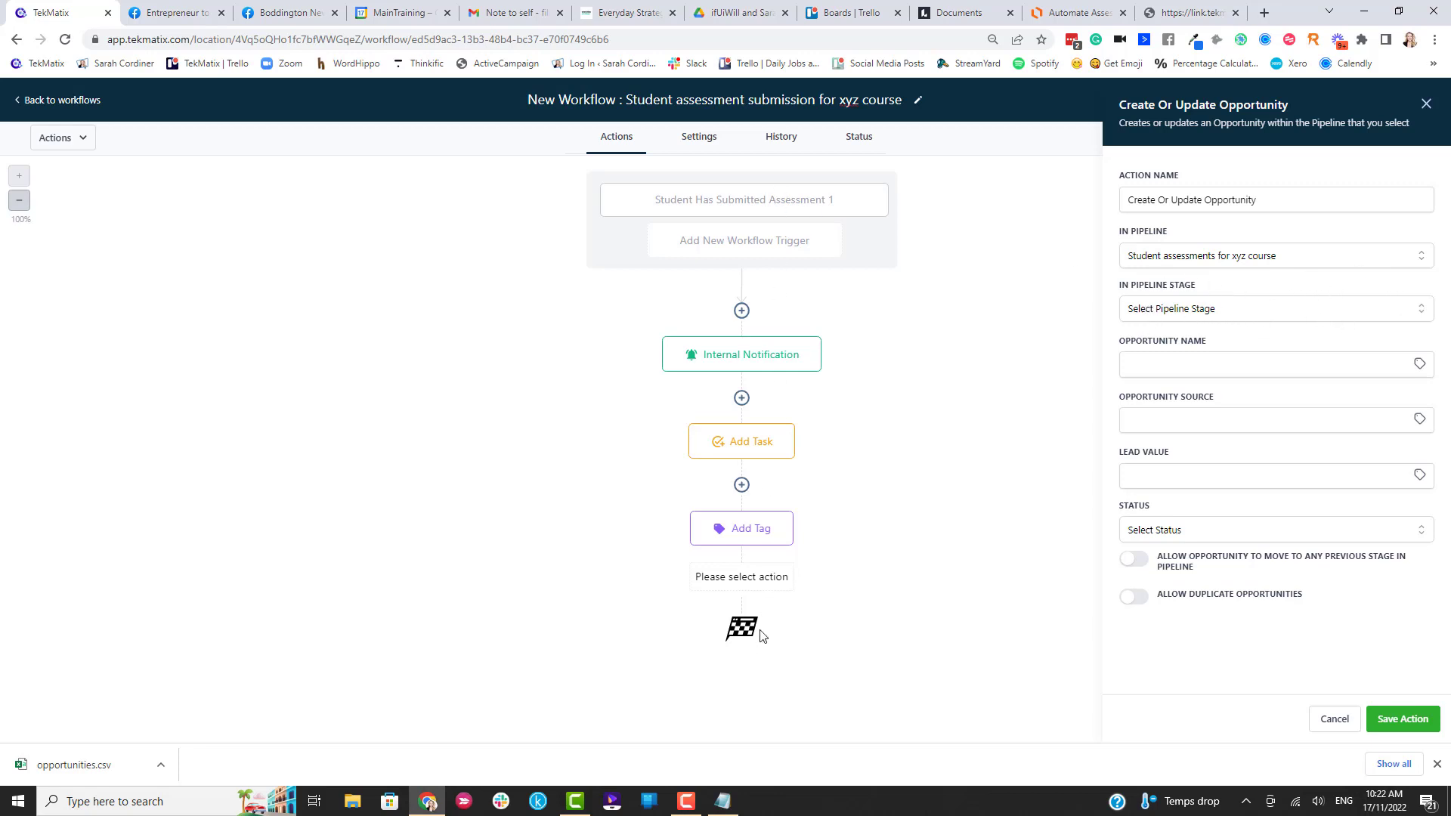
{"action": "left_click", "coordinate": [1178, 309]}
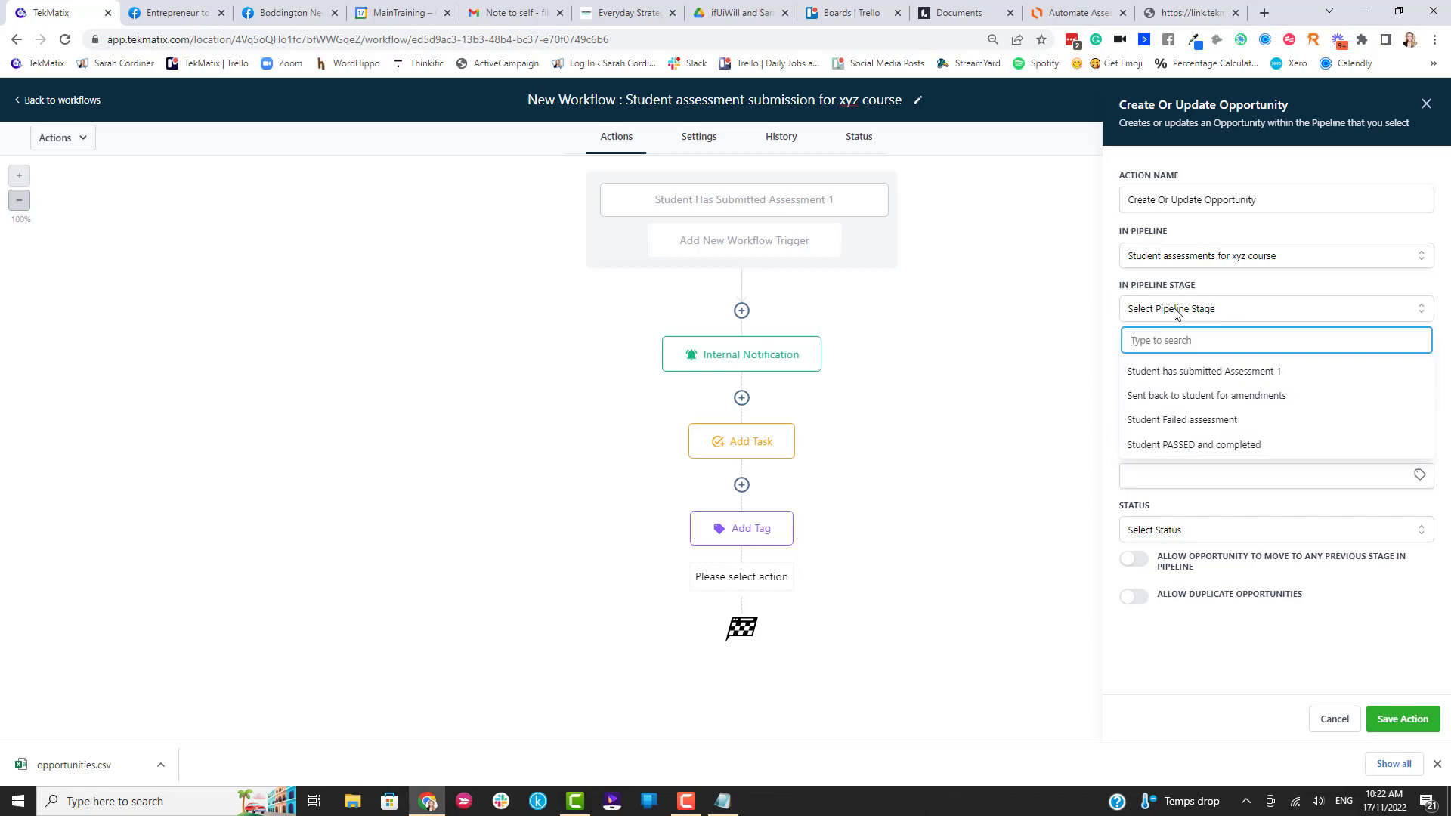
{"action": "left_click", "coordinate": [1157, 374]}
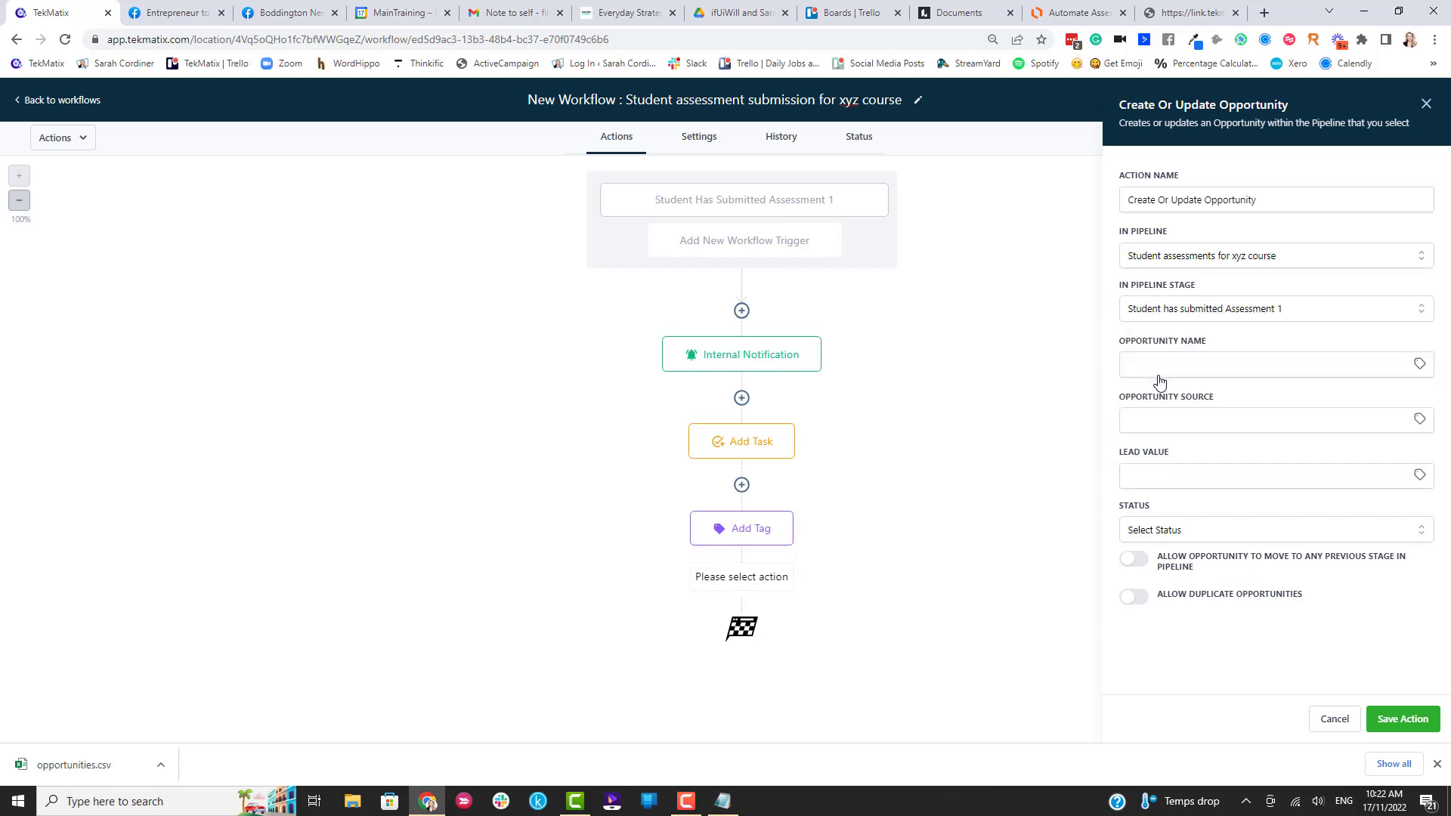
Name the opportunity '{{contact.name}} - ready to mark' with source 'Assessment'.
{"action": "left_click", "coordinate": [1419, 366]}
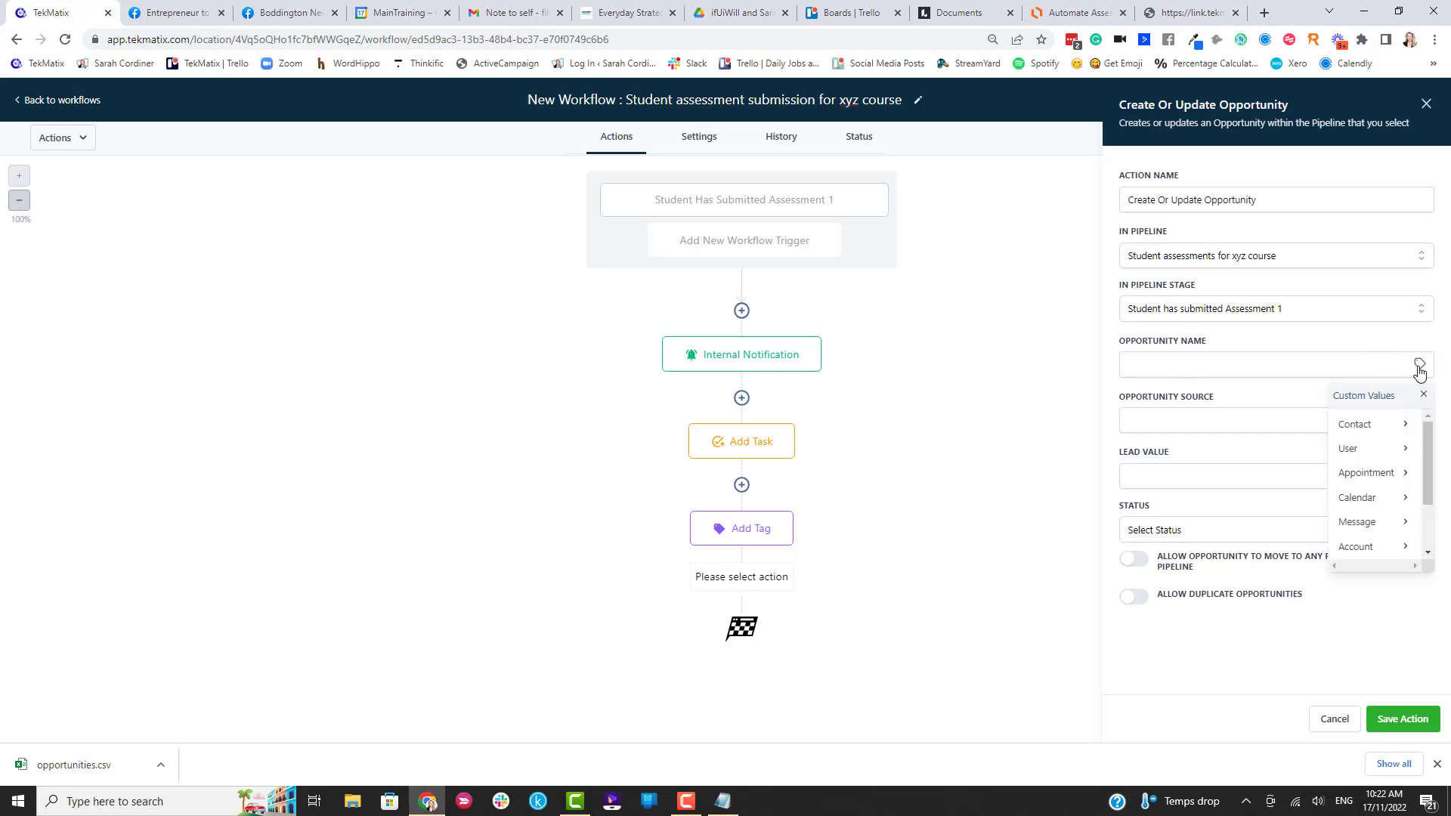
{"action": "left_click", "coordinate": [1357, 425]}
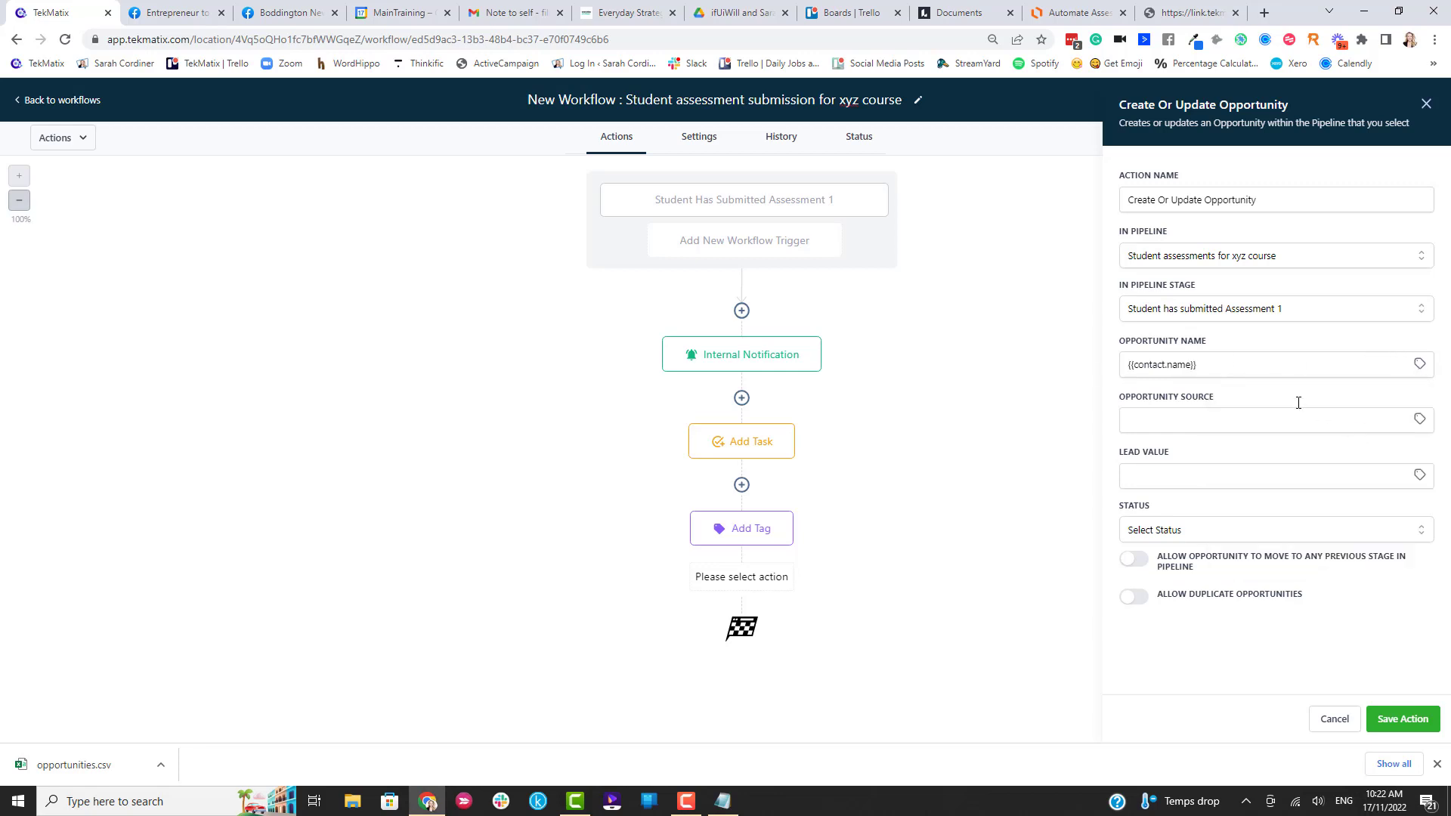
{"action": "left_click", "coordinate": [1244, 365]}
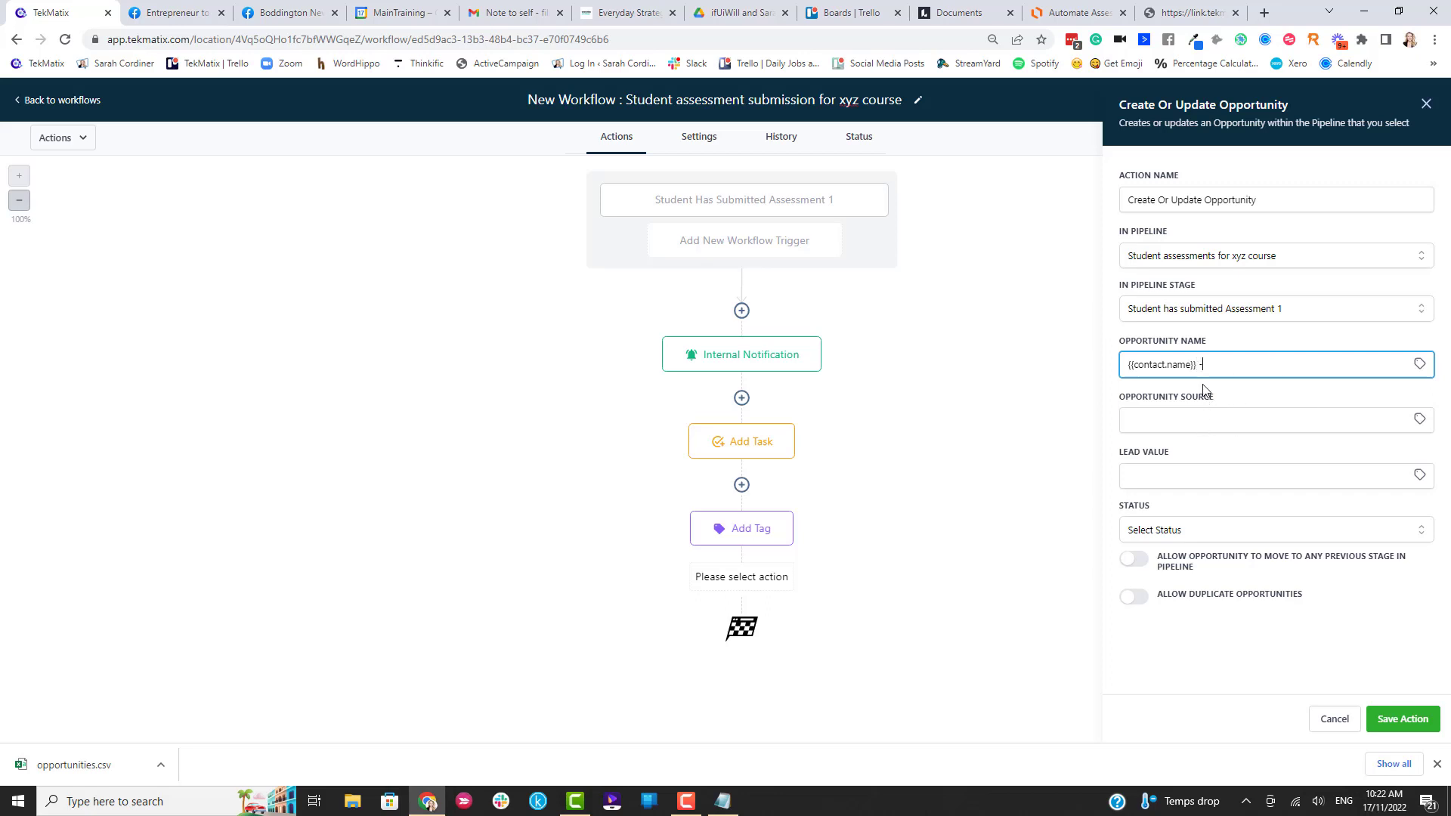
{"action": "type", "text": "- ready to mark"}
{"action": "left_click", "coordinate": [1419, 420]}
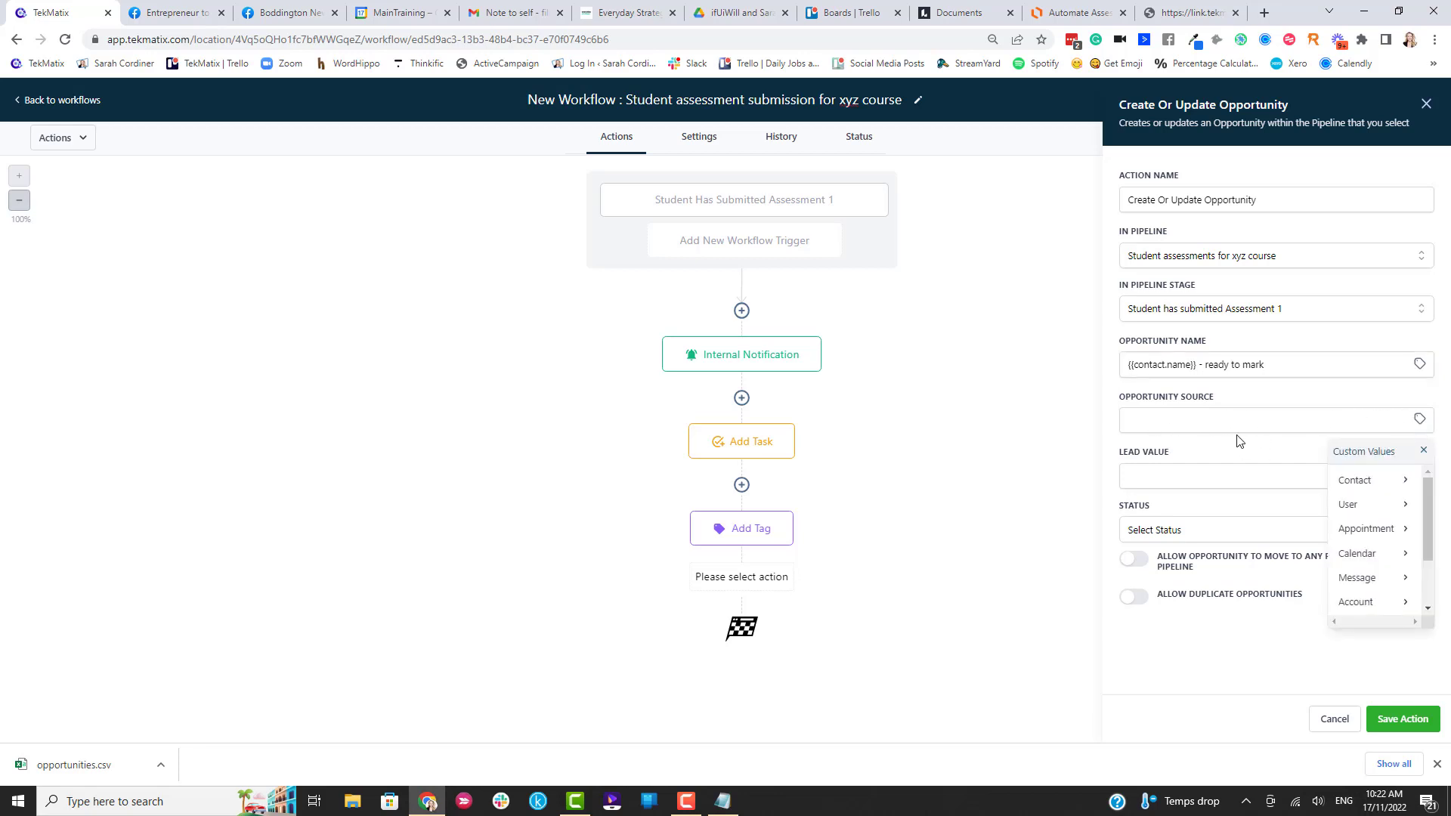
{"action": "left_click", "coordinate": [1173, 421]}
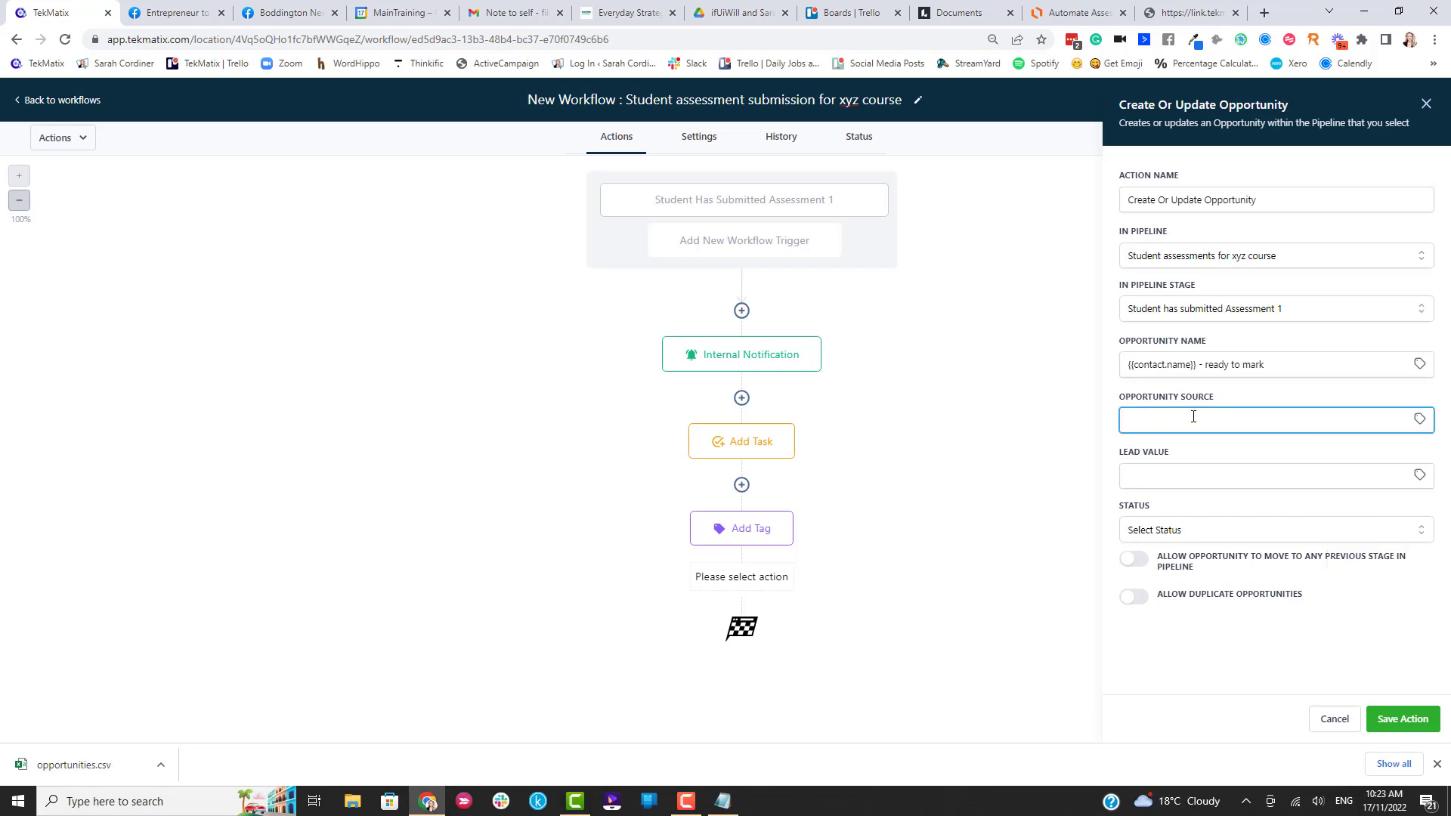
{"action": "type", "text": "Assessment form"}
{"action": "left_click", "coordinate": [1241, 402]}
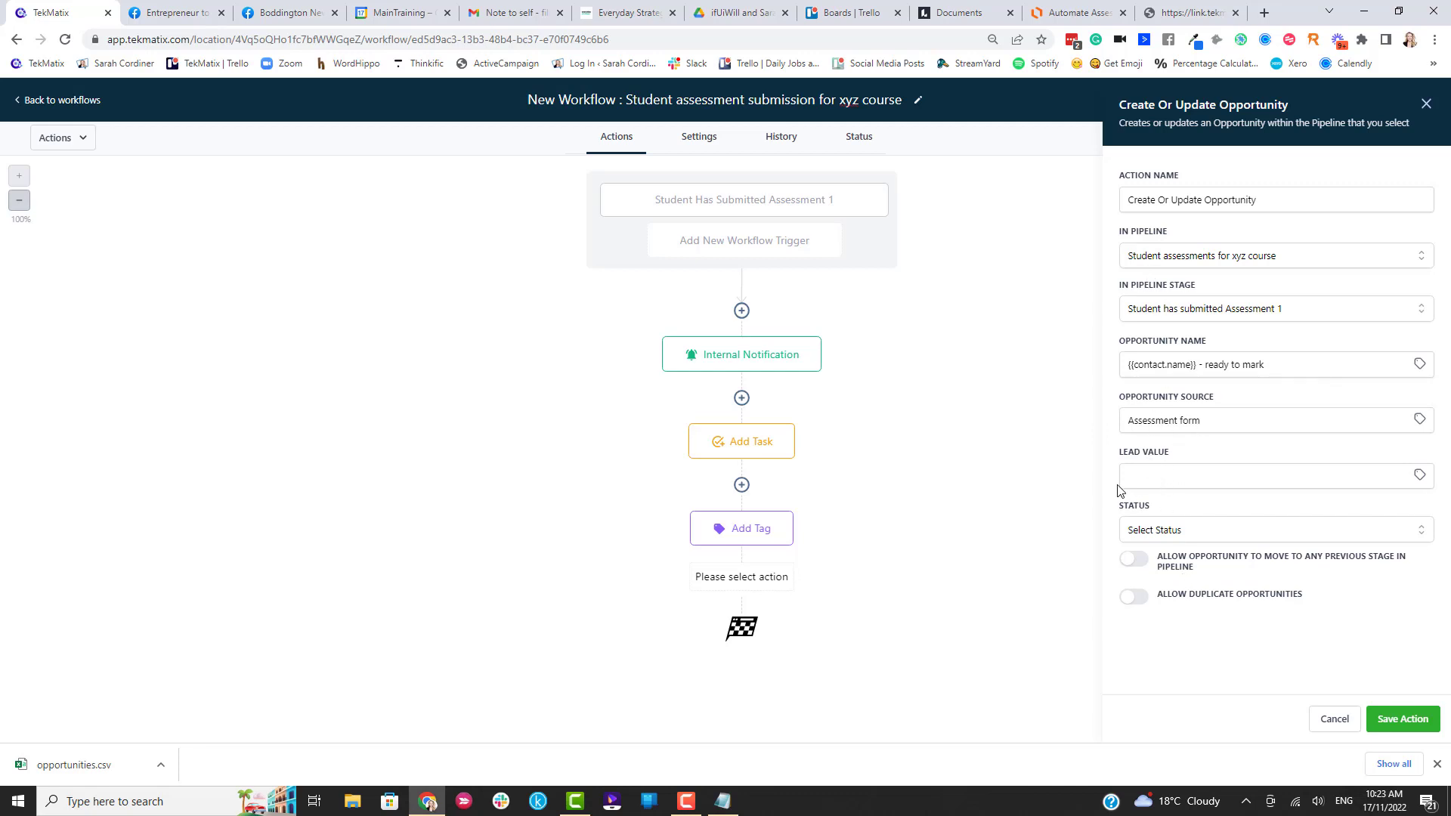
Clear the lead value, leave the status unset, and save the opportunity step.
{"action": "left_click", "coordinate": [1178, 482]}
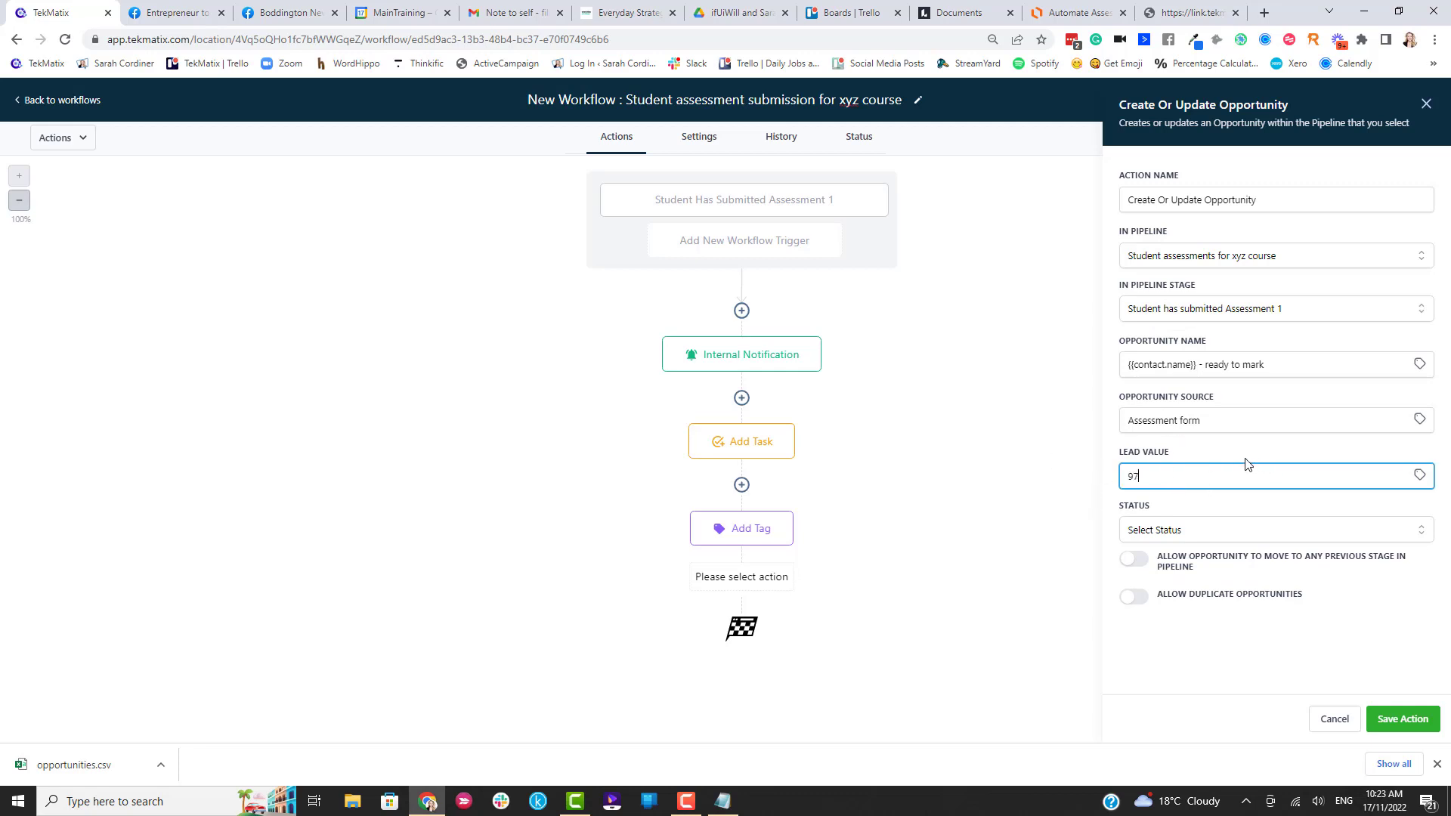
{"action": "left_click", "coordinate": [1207, 446]}
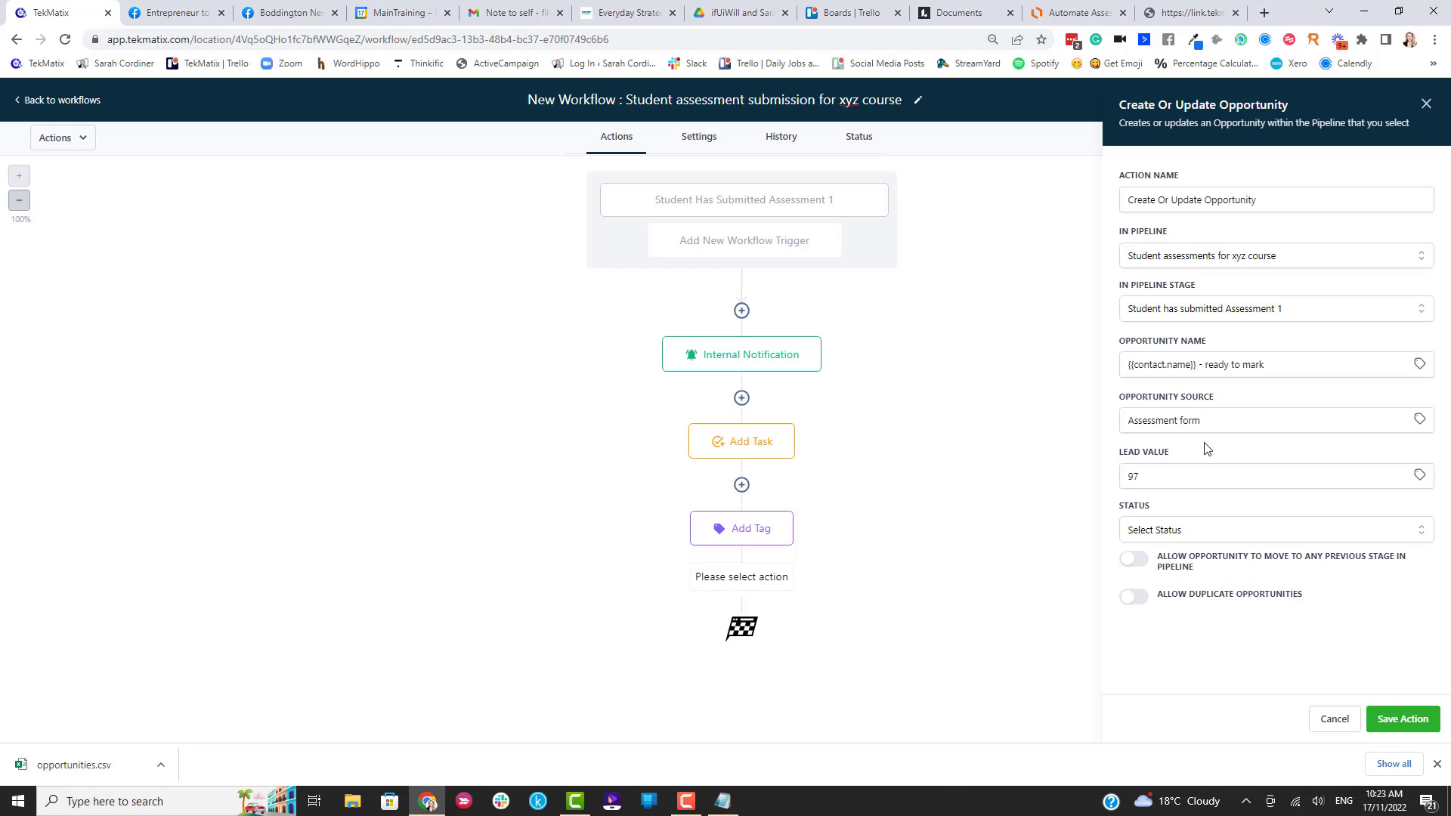
{"action": "double_click", "coordinate": [1184, 487]}
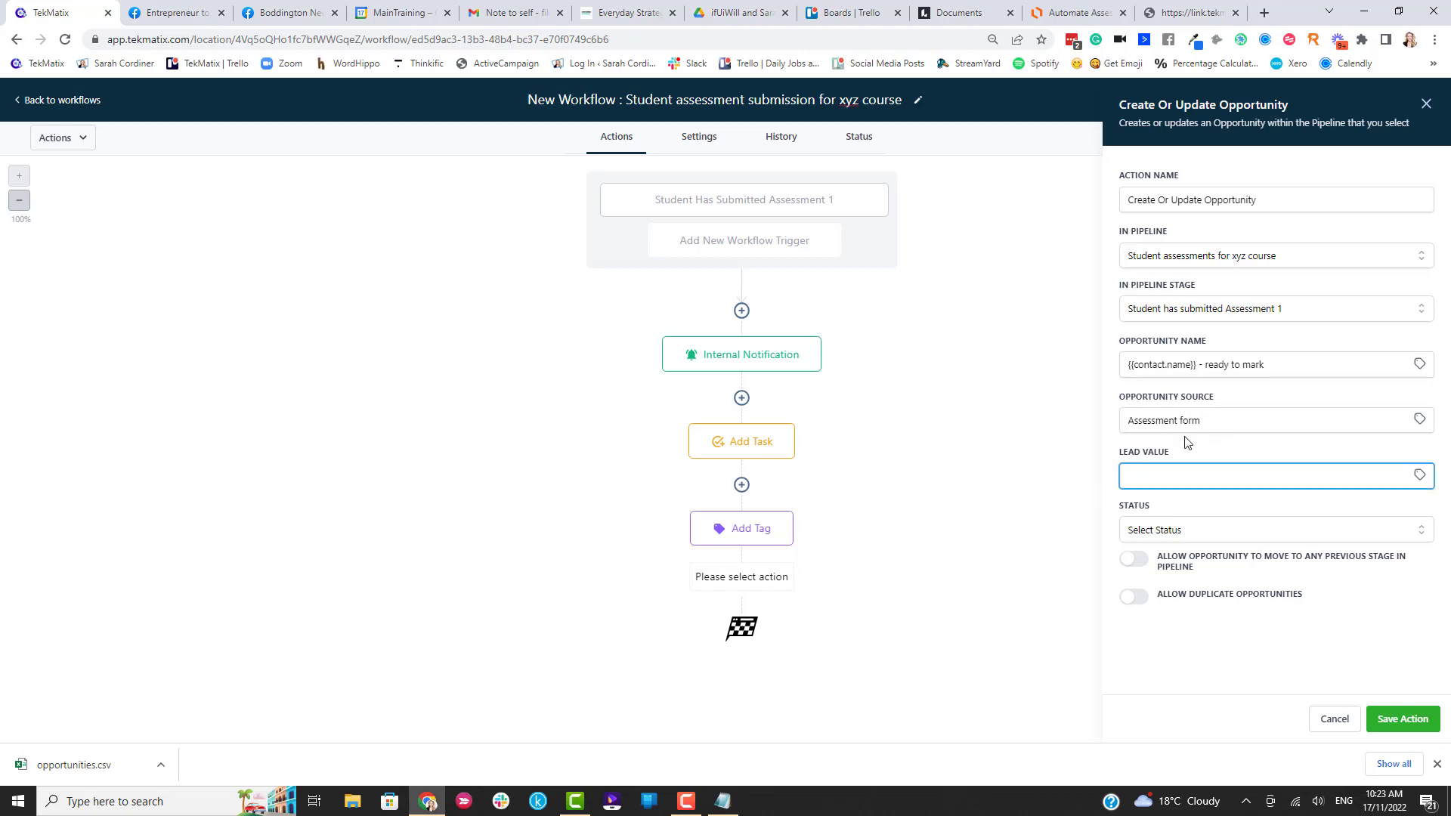
{"action": "left_click", "coordinate": [1201, 460]}
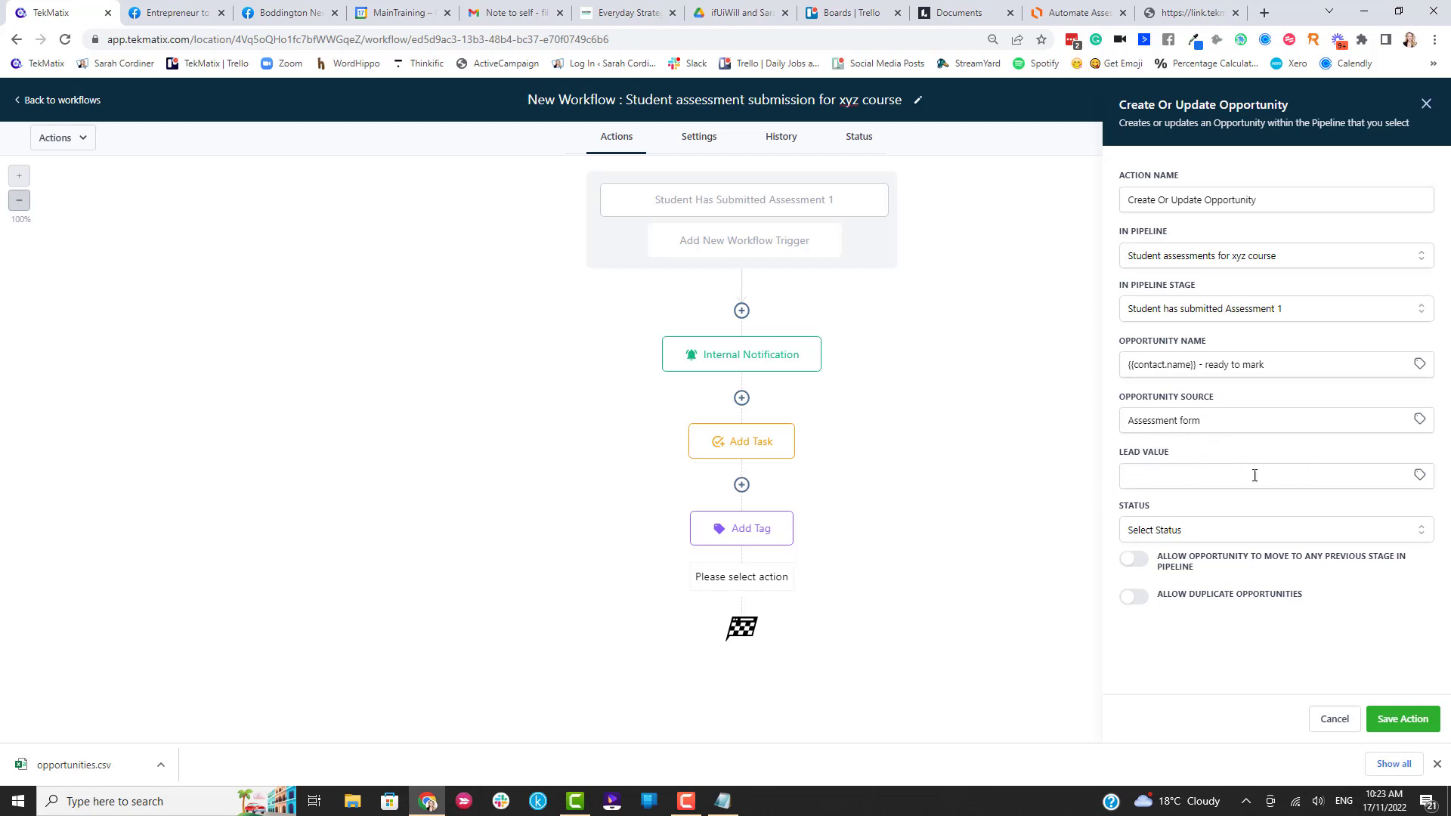
{"action": "left_click", "coordinate": [1169, 531]}
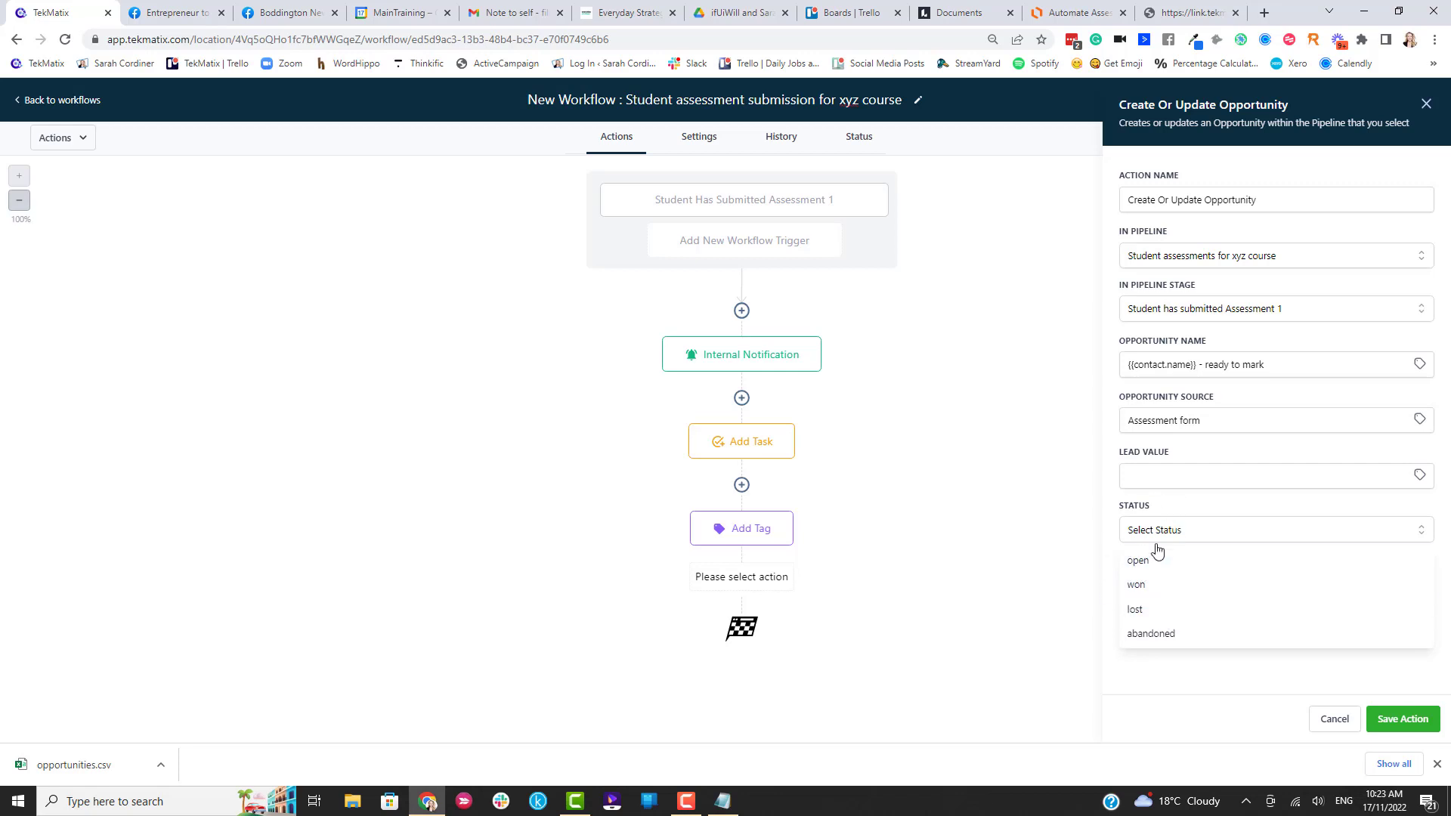
{"action": "left_click", "coordinate": [1176, 516]}
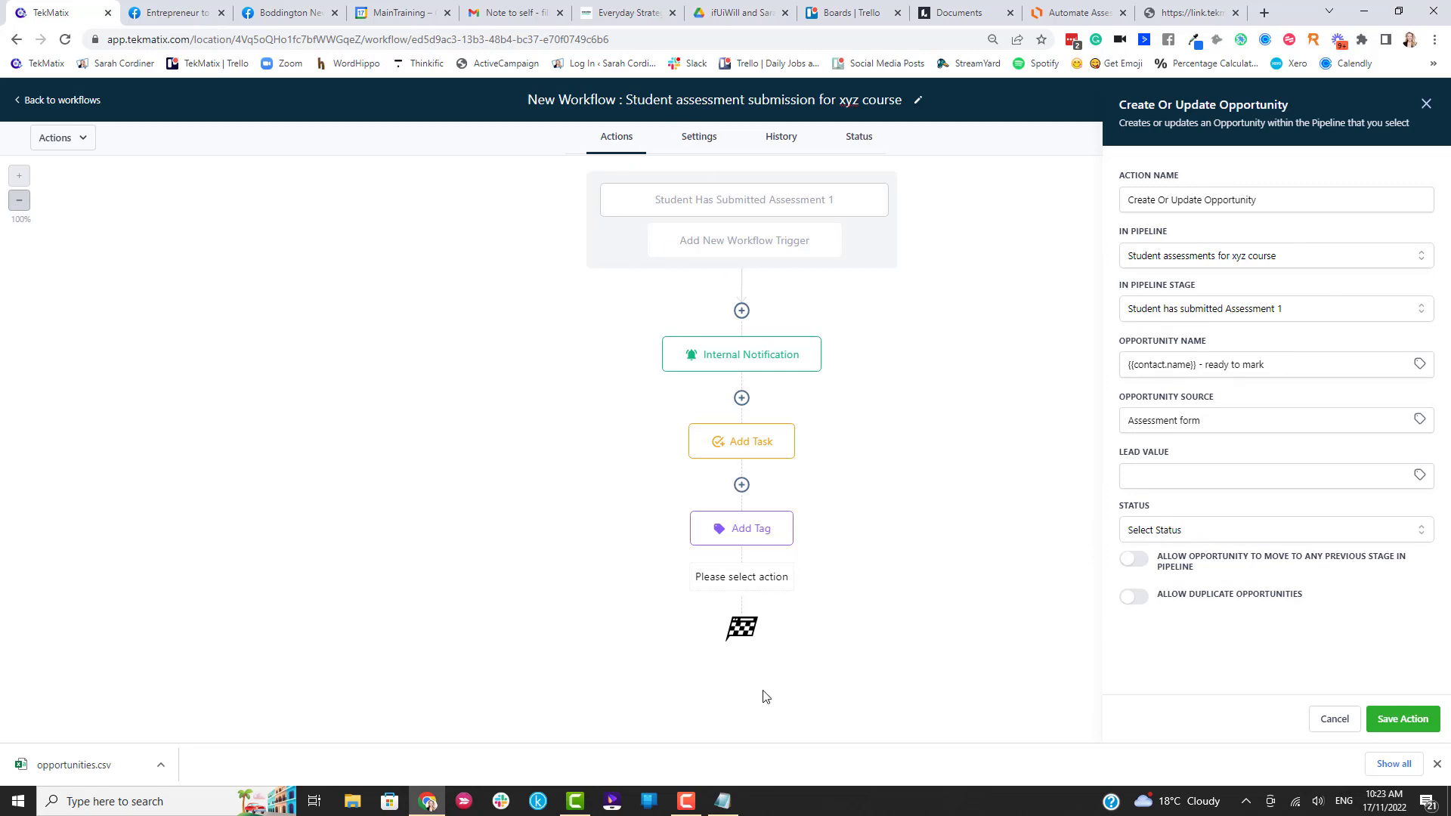
{"action": "left_click", "coordinate": [1401, 720]}
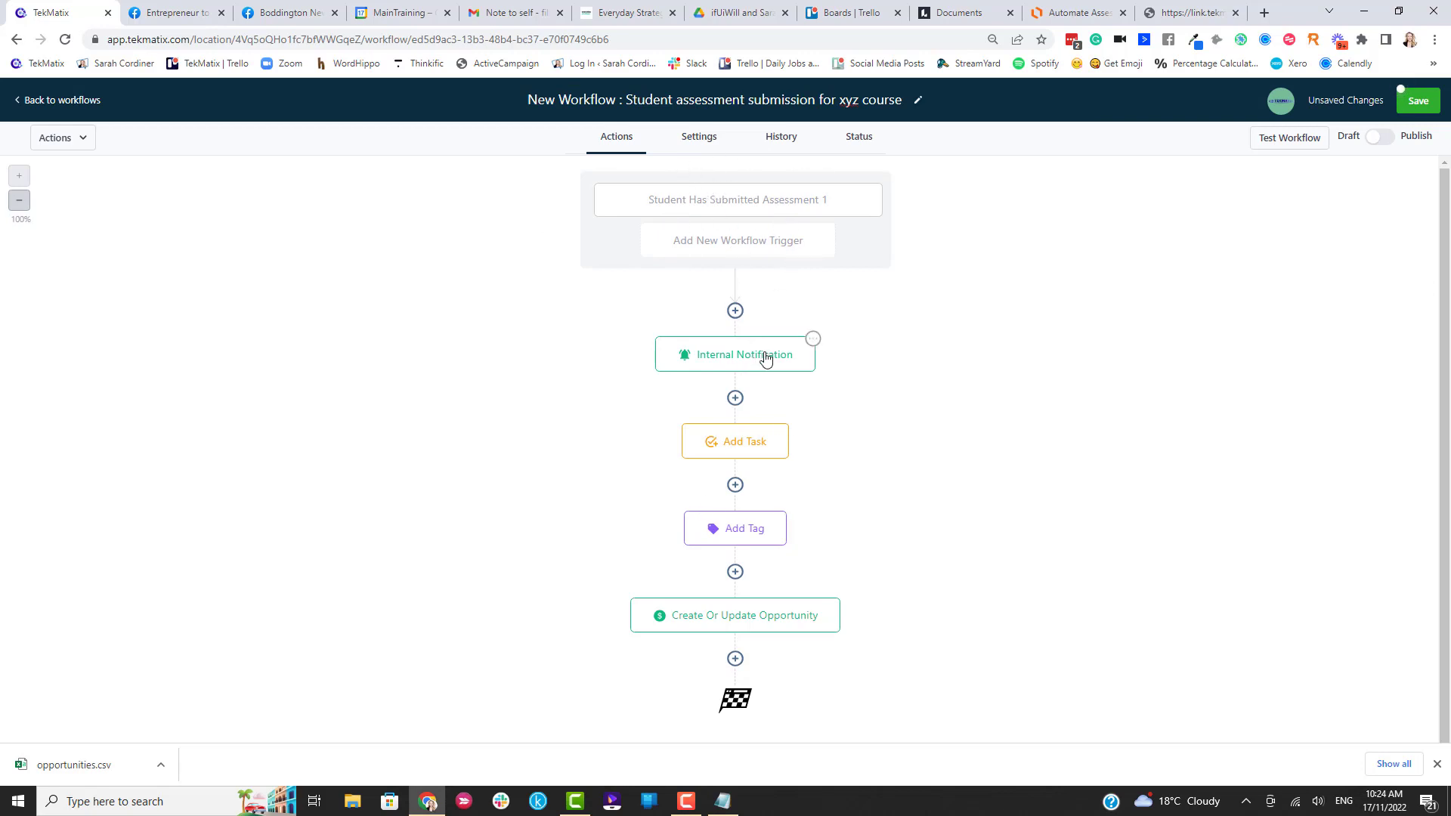
Switch the assessment submission workflow from Draft to Publish.
{"action": "scroll", "coordinate": [765, 366], "scroll_direction": "down", "scroll_amount": 1}
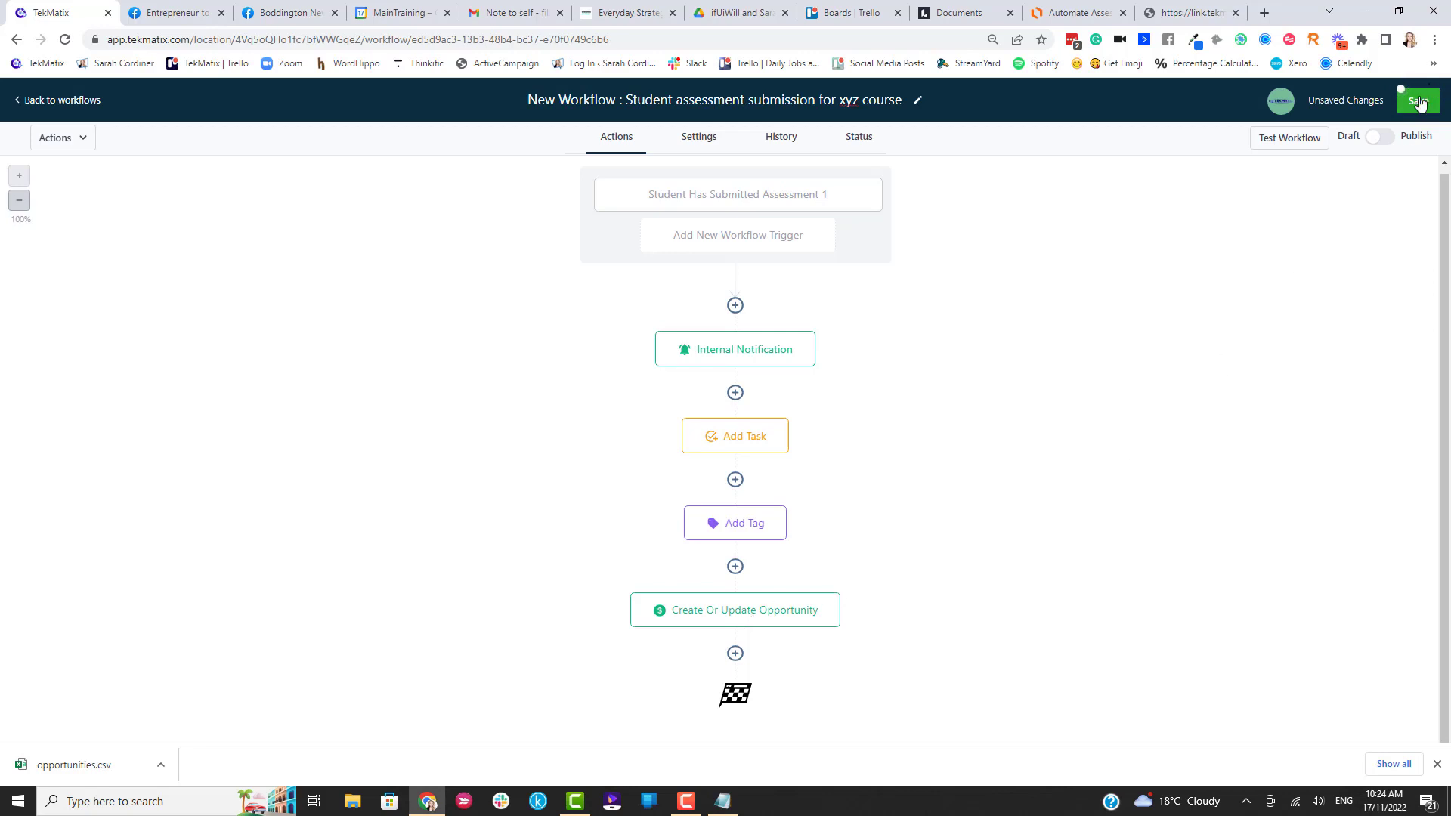
{"action": "left_click", "coordinate": [1386, 144]}
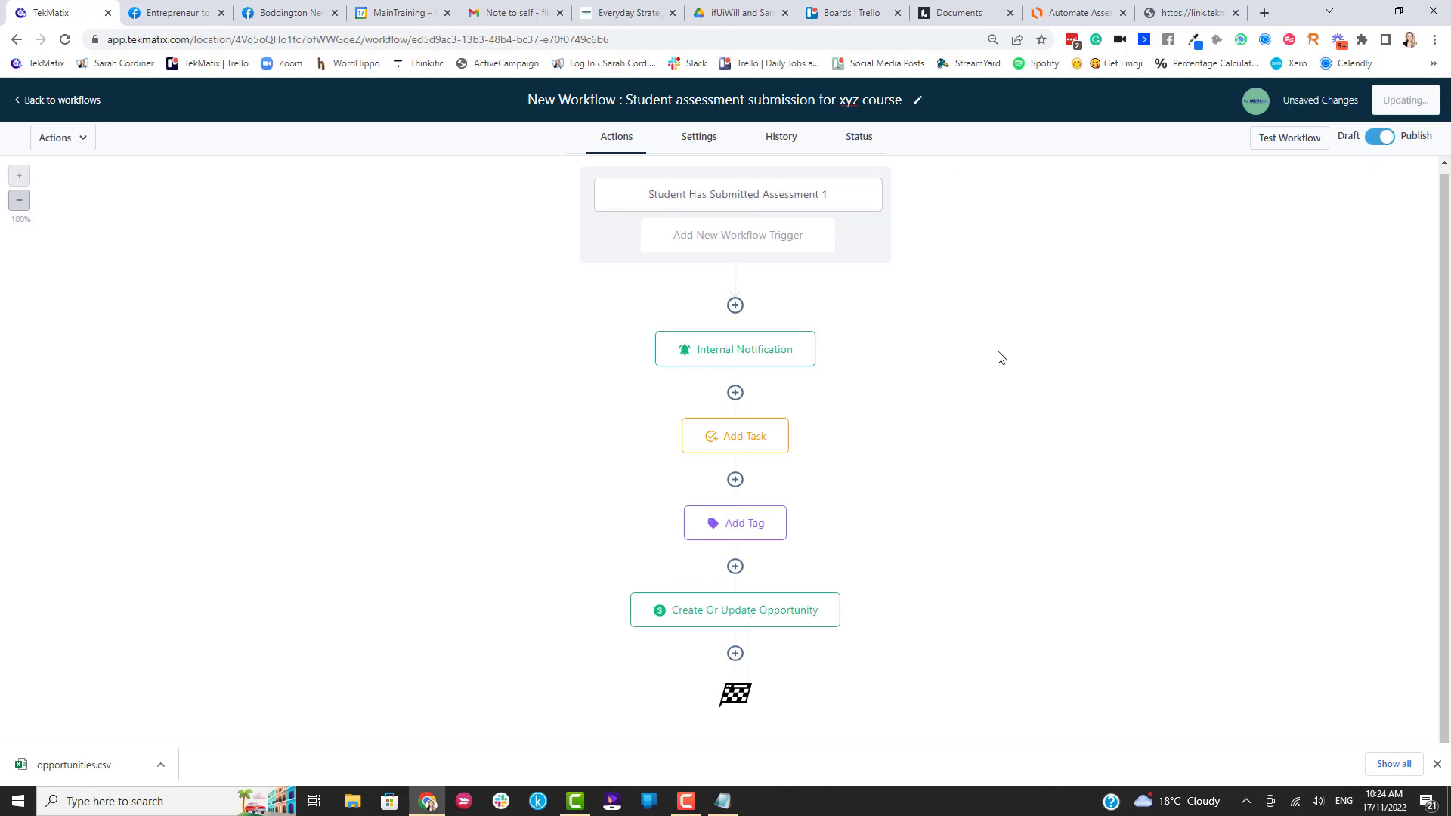
{"action": "left_click", "coordinate": [1069, 13]}
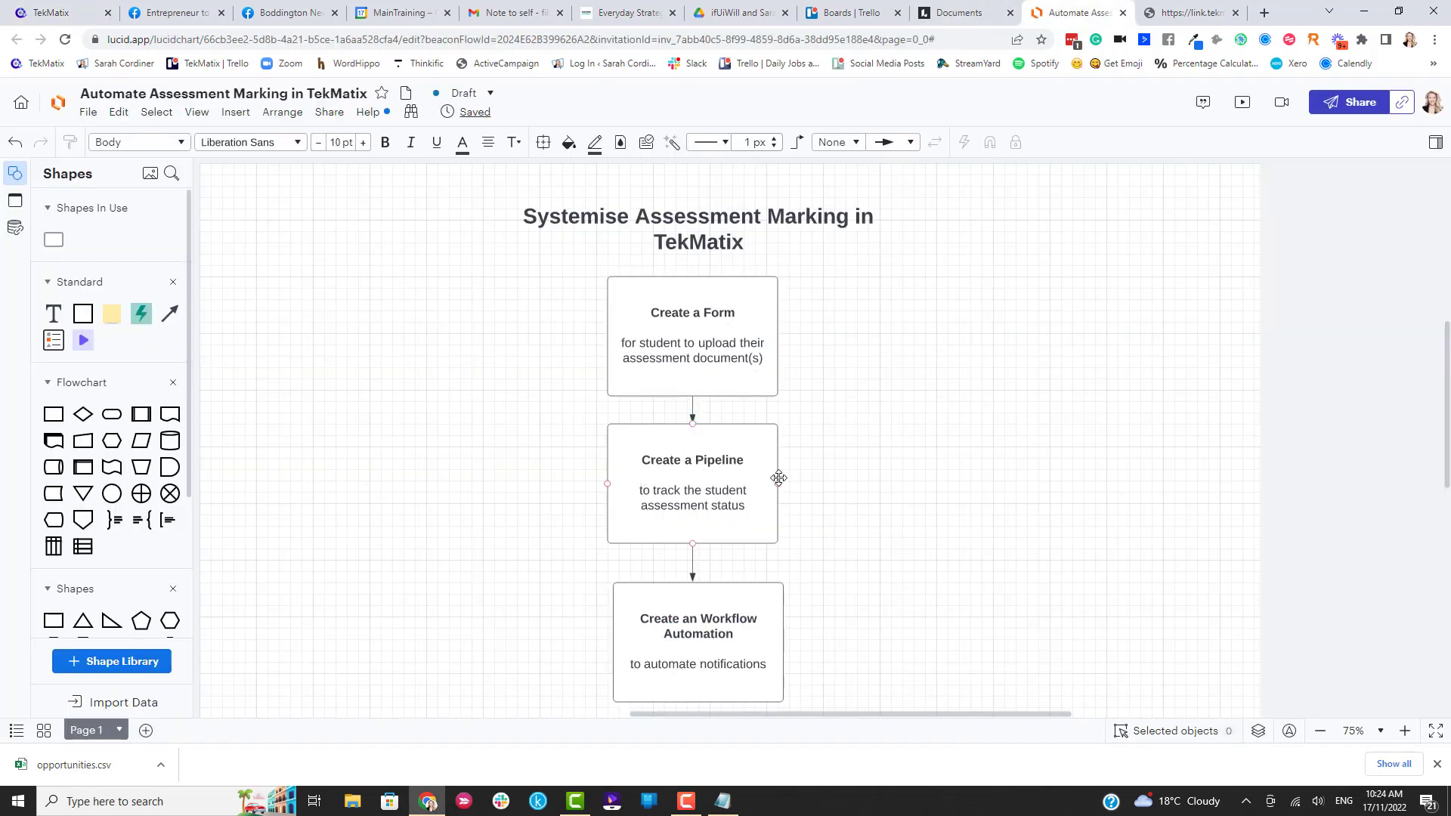
Paste a copy of the Create a Form box below Workflow Automation and clear its old heading.
{"action": "scroll", "coordinate": [845, 479], "scroll_direction": "down", "scroll_amount": 2}
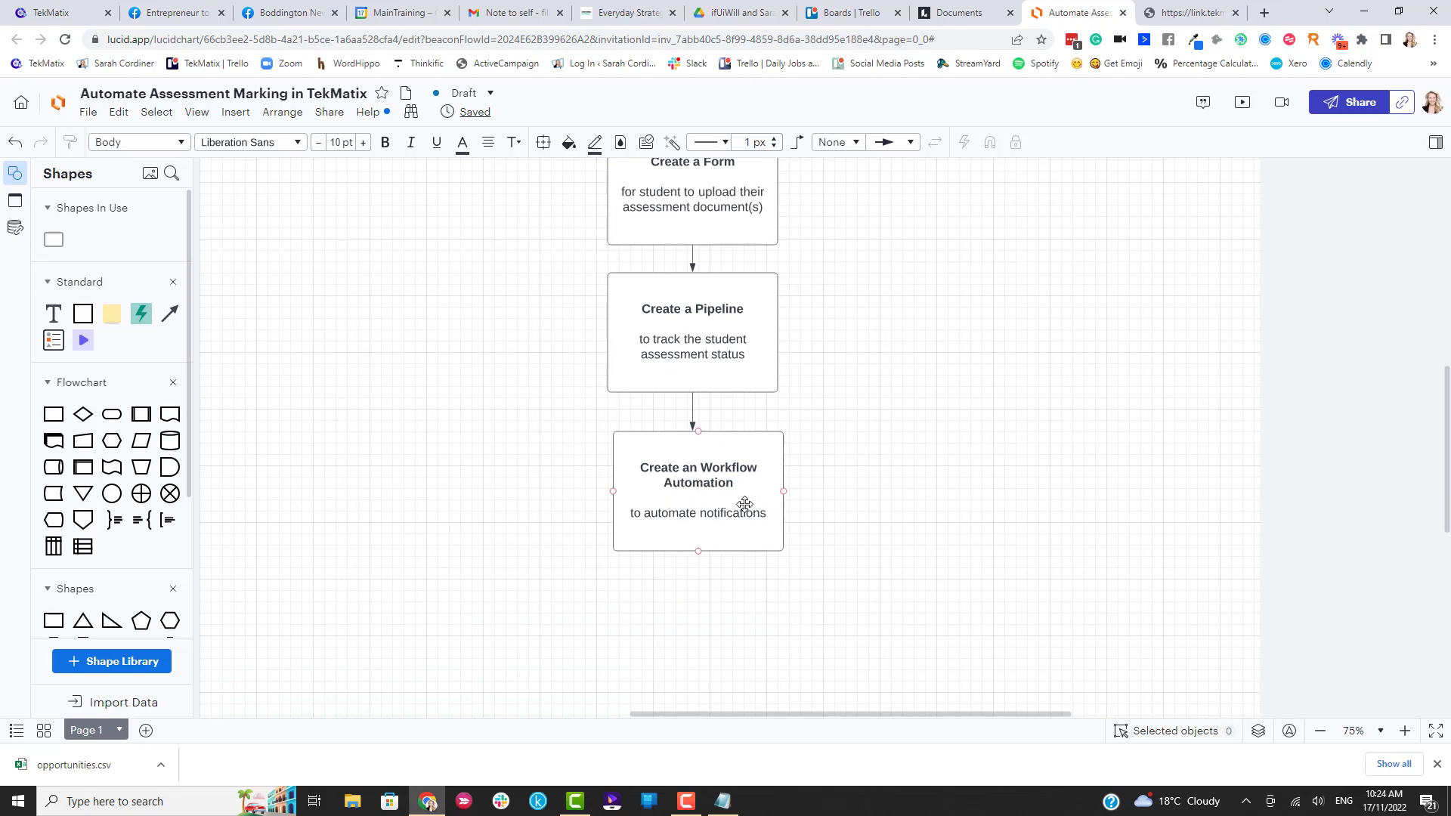
{"action": "scroll", "coordinate": [729, 488], "scroll_direction": "up", "scroll_amount": 1}
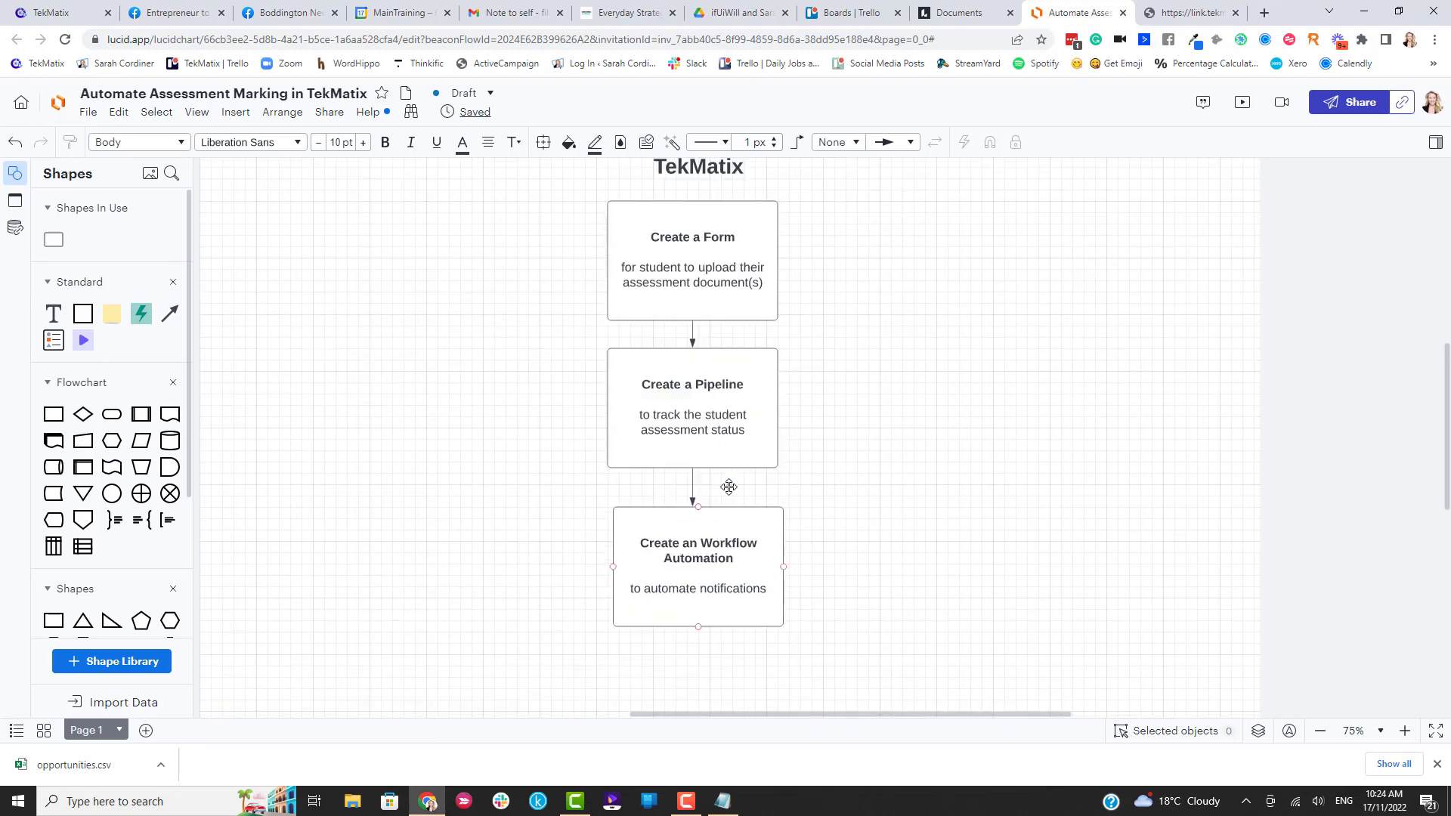
{"action": "left_click", "coordinate": [709, 261]}
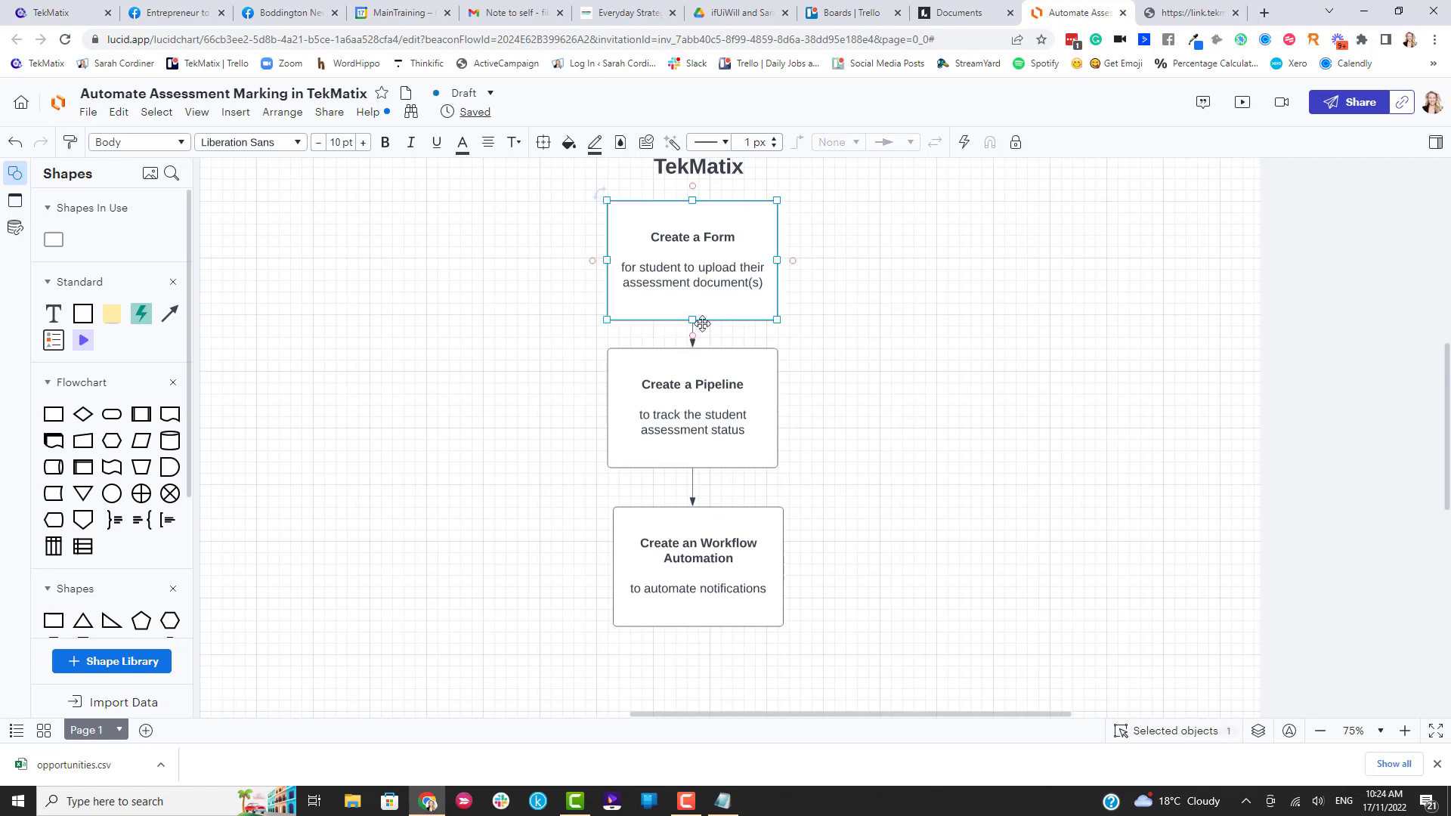
{"action": "left_click", "coordinate": [699, 665]}
{"action": "key", "text": "ctrl+v"}
{"action": "scroll", "coordinate": [699, 657], "scroll_direction": "down", "scroll_amount": 2}
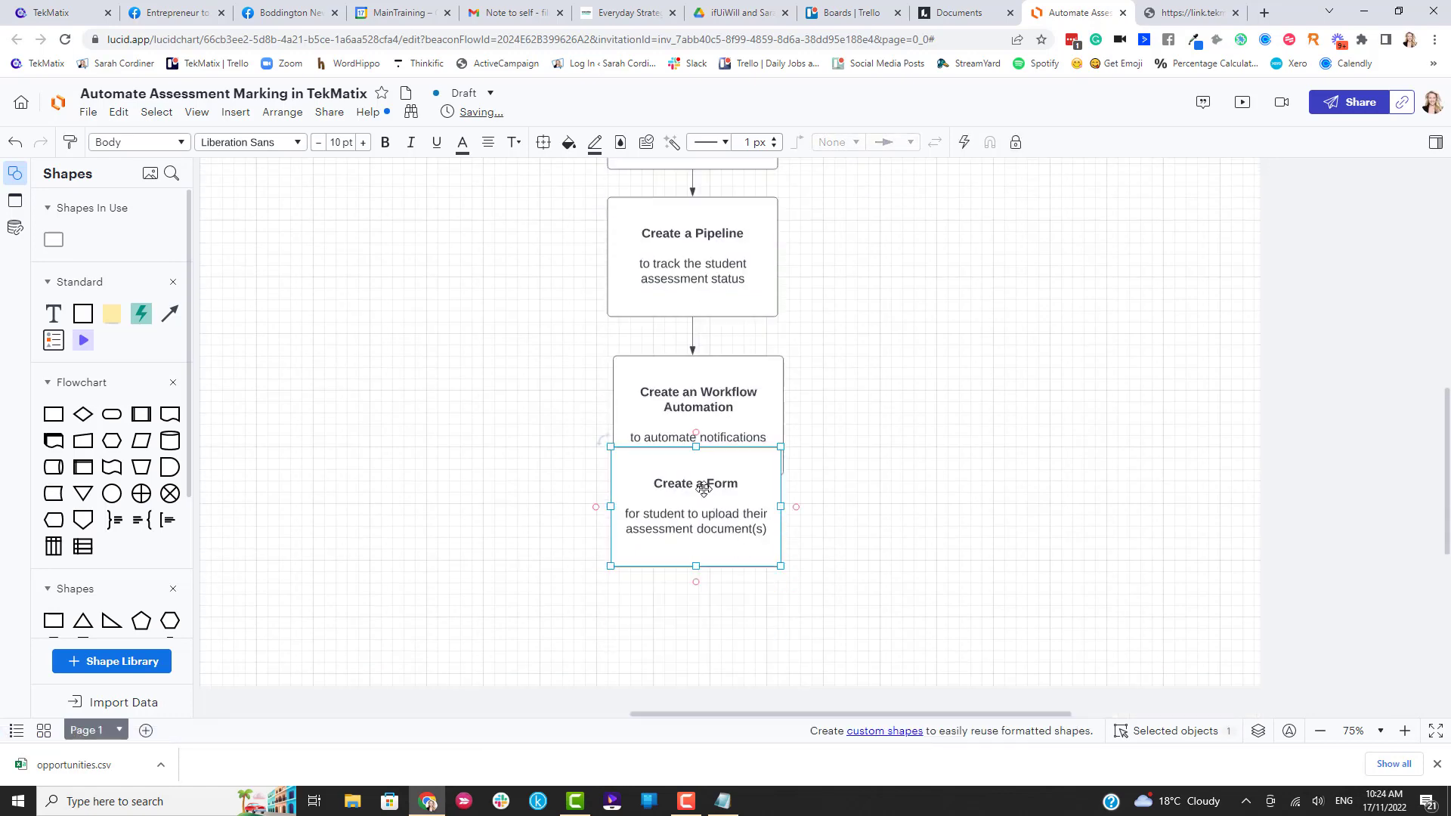
{"action": "left_click_drag", "start_coordinate": [690, 484], "coordinate": [660, 549]}
{"action": "double_click", "coordinate": [689, 553]}
{"action": "key", "text": "shift+Home"}
{"action": "key", "text": "BackSpace"}
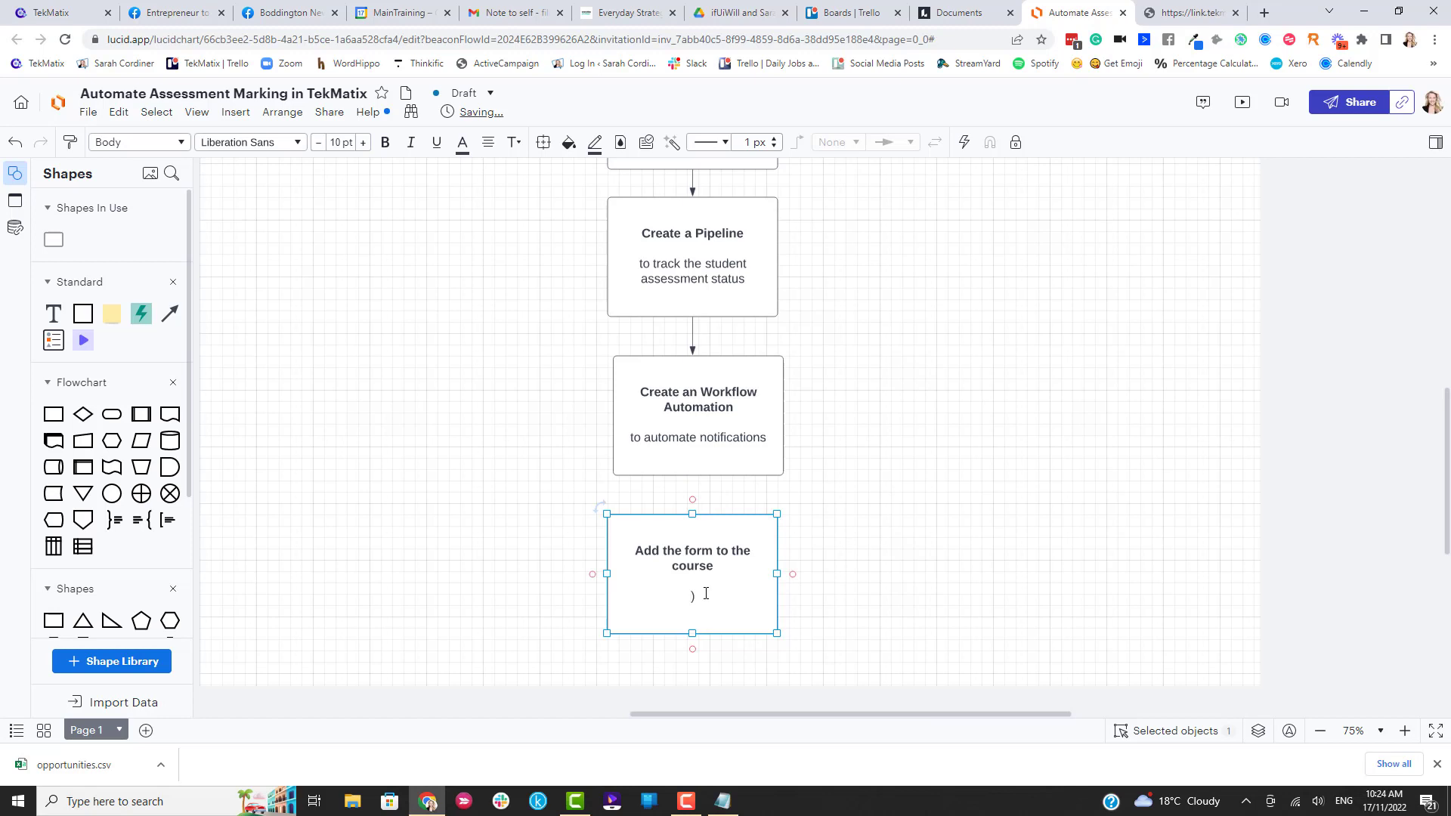
Look over the saved form embed code on the assessment upload form page.
{"action": "left_click", "coordinate": [1181, 14]}
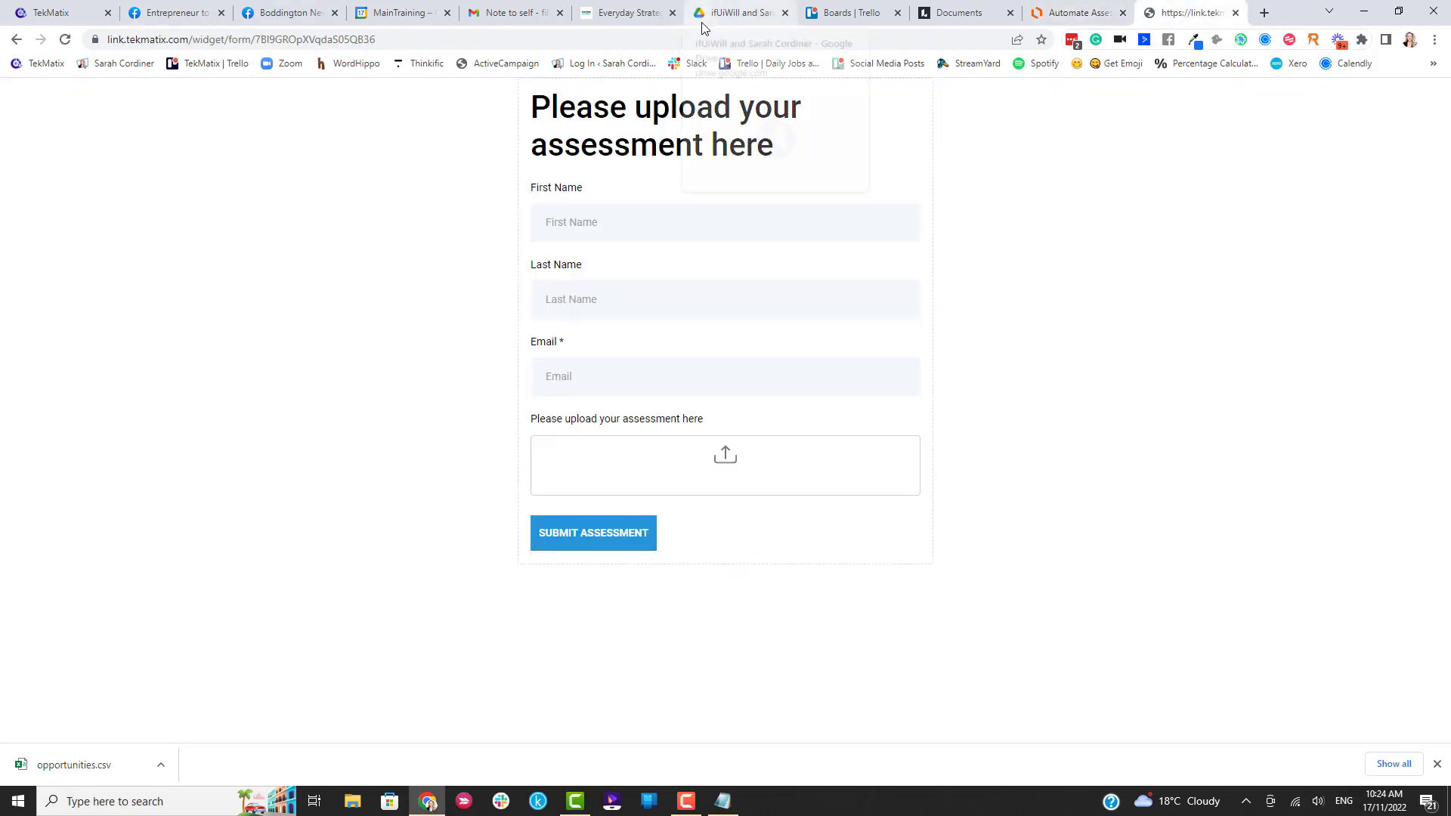
{"action": "left_click", "coordinate": [722, 803]}
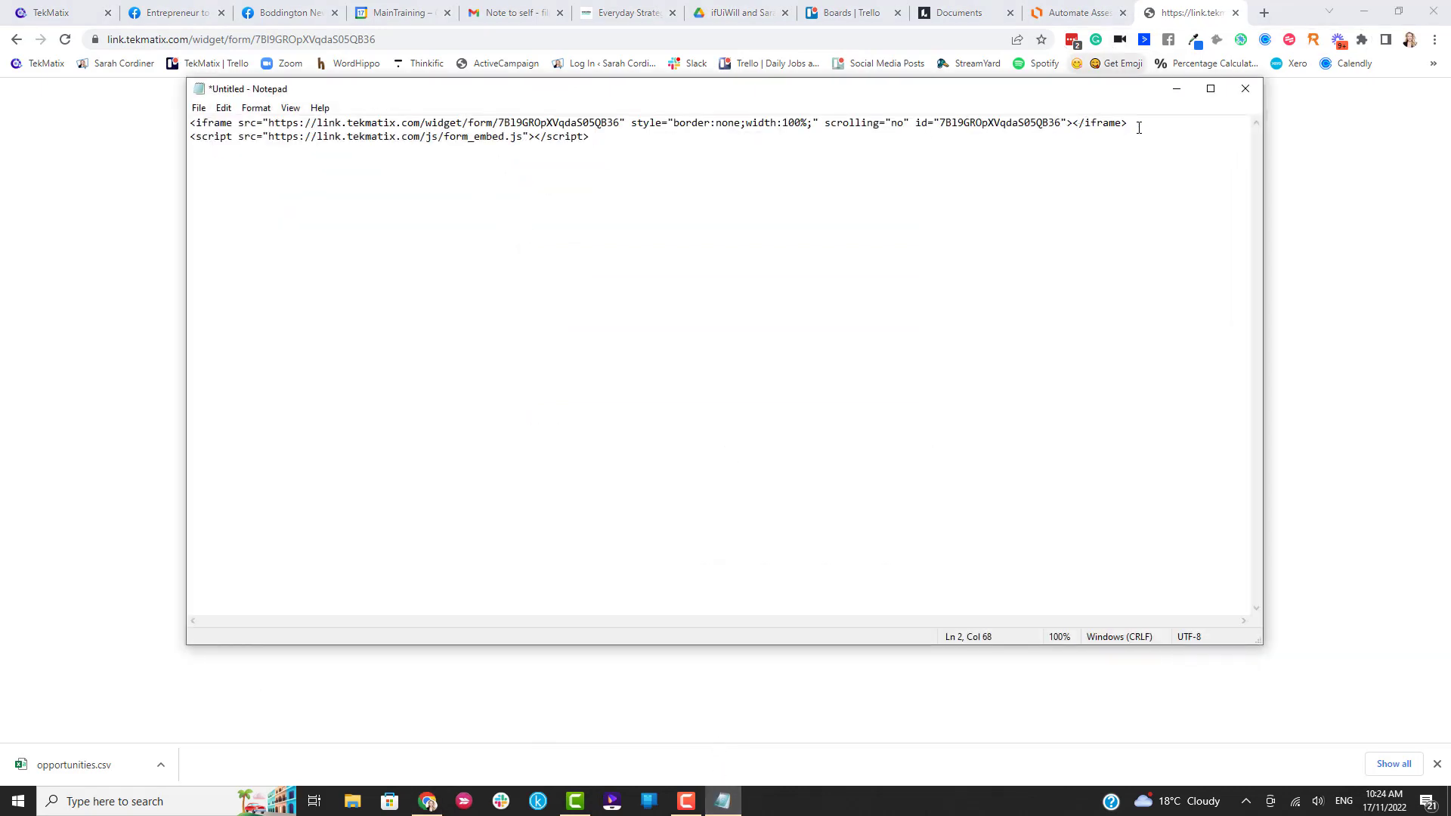
{"action": "left_click", "coordinate": [1176, 95]}
Leave the workflow editor and open Memberships Products under Sites and Courses.
{"action": "left_click", "coordinate": [48, 12]}
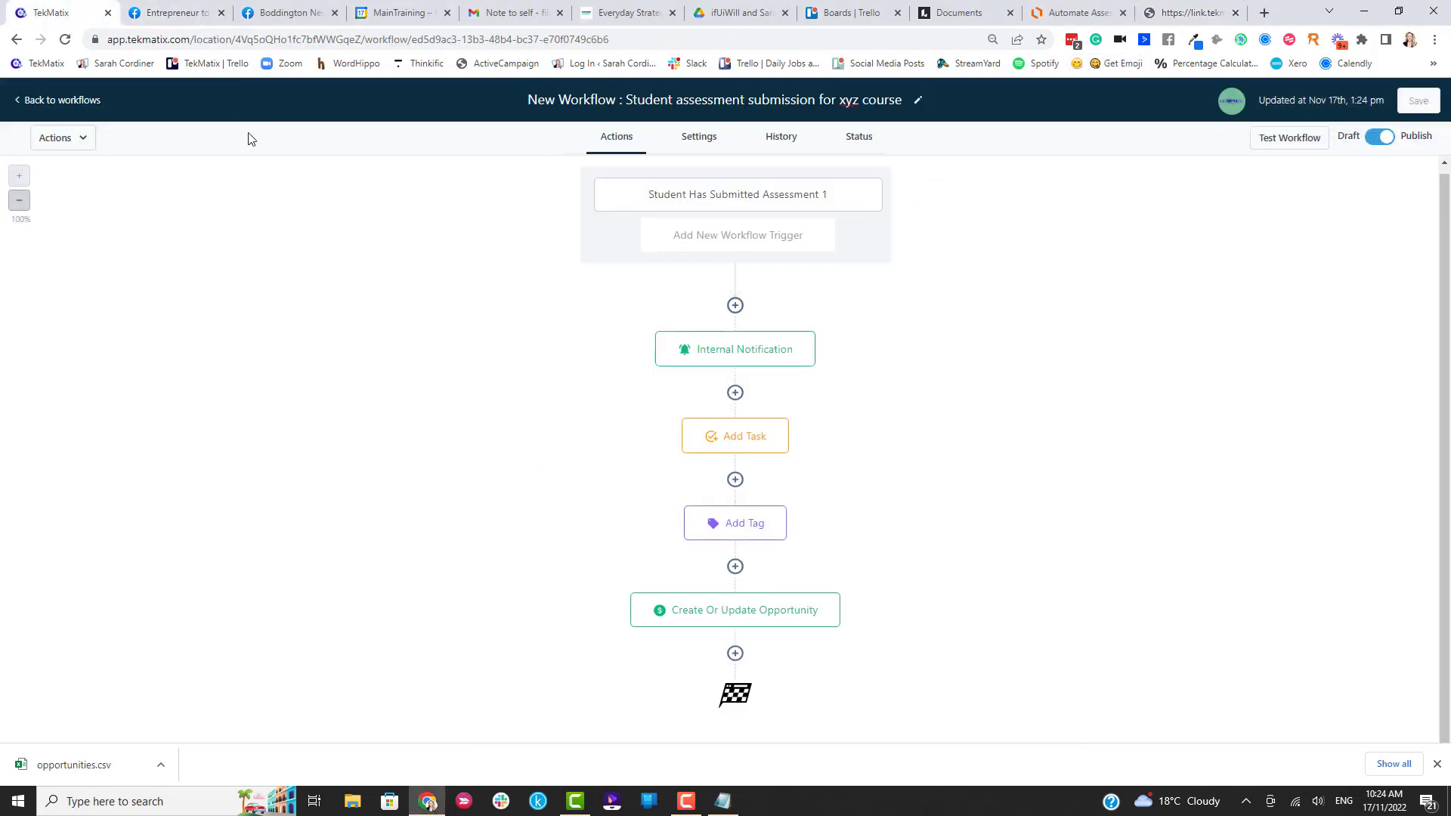
{"action": "left_click", "coordinate": [52, 100]}
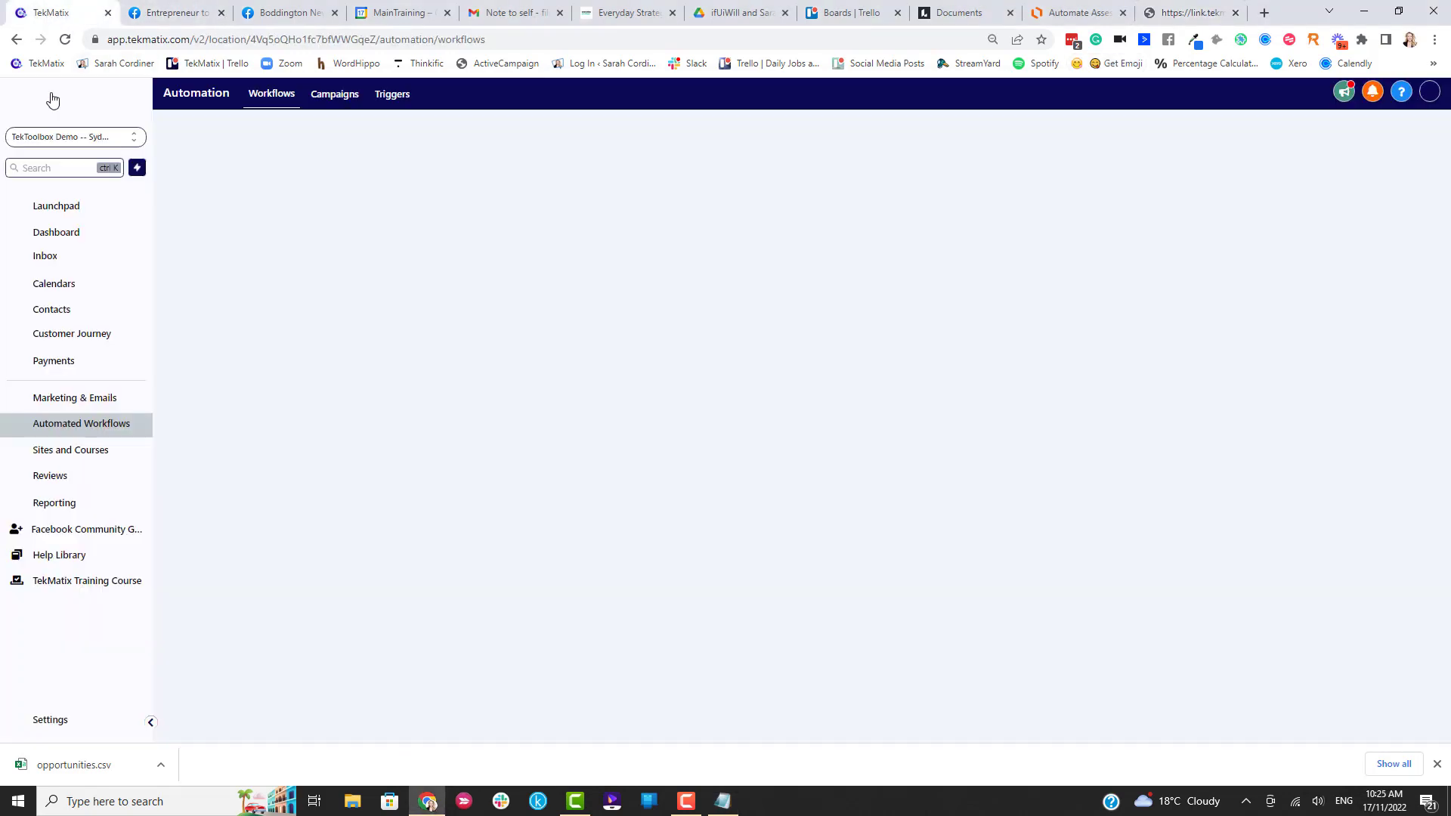
{"action": "left_click", "coordinate": [61, 459]}
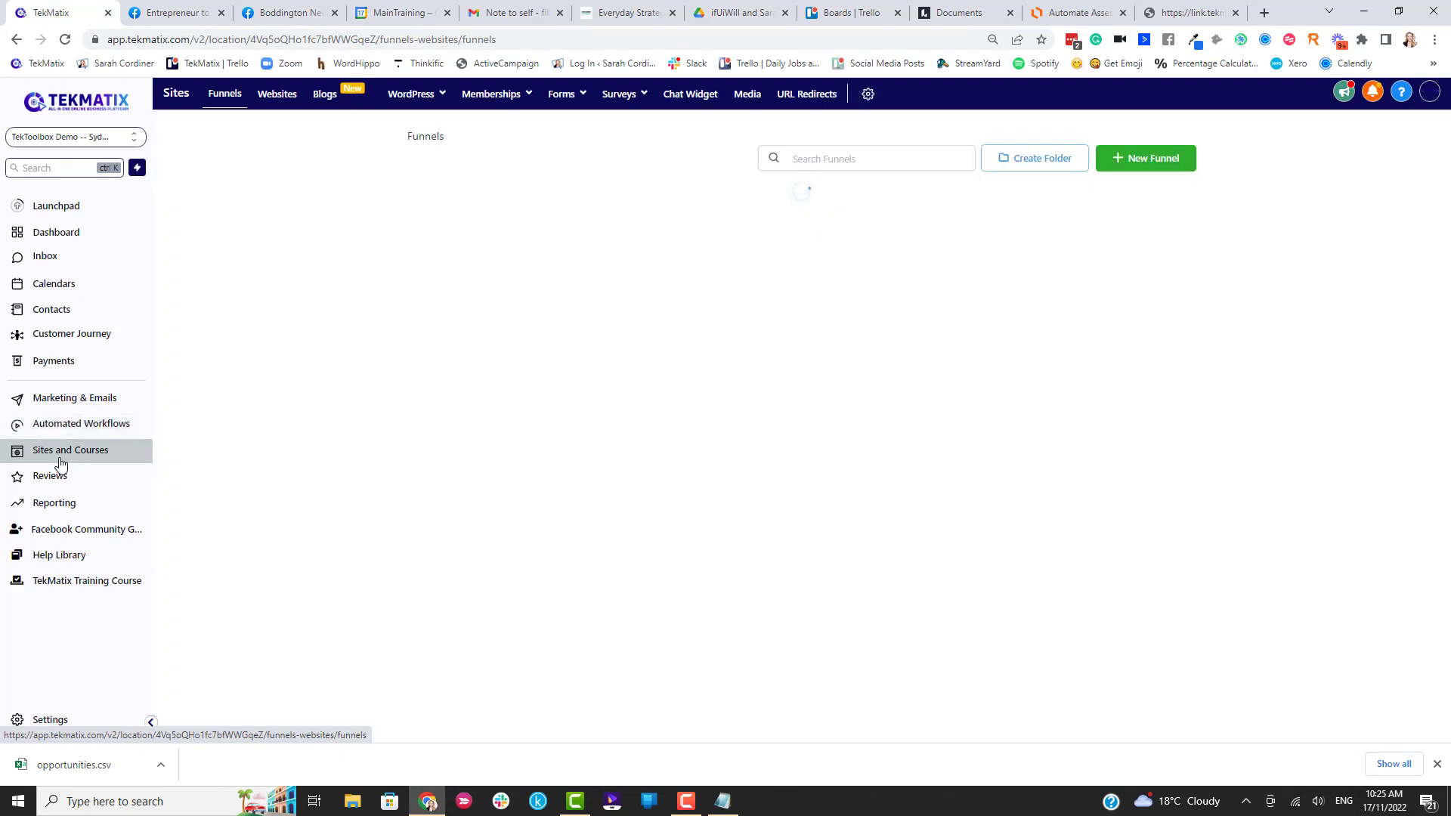
{"action": "mouse_move", "coordinate": [492, 93]}
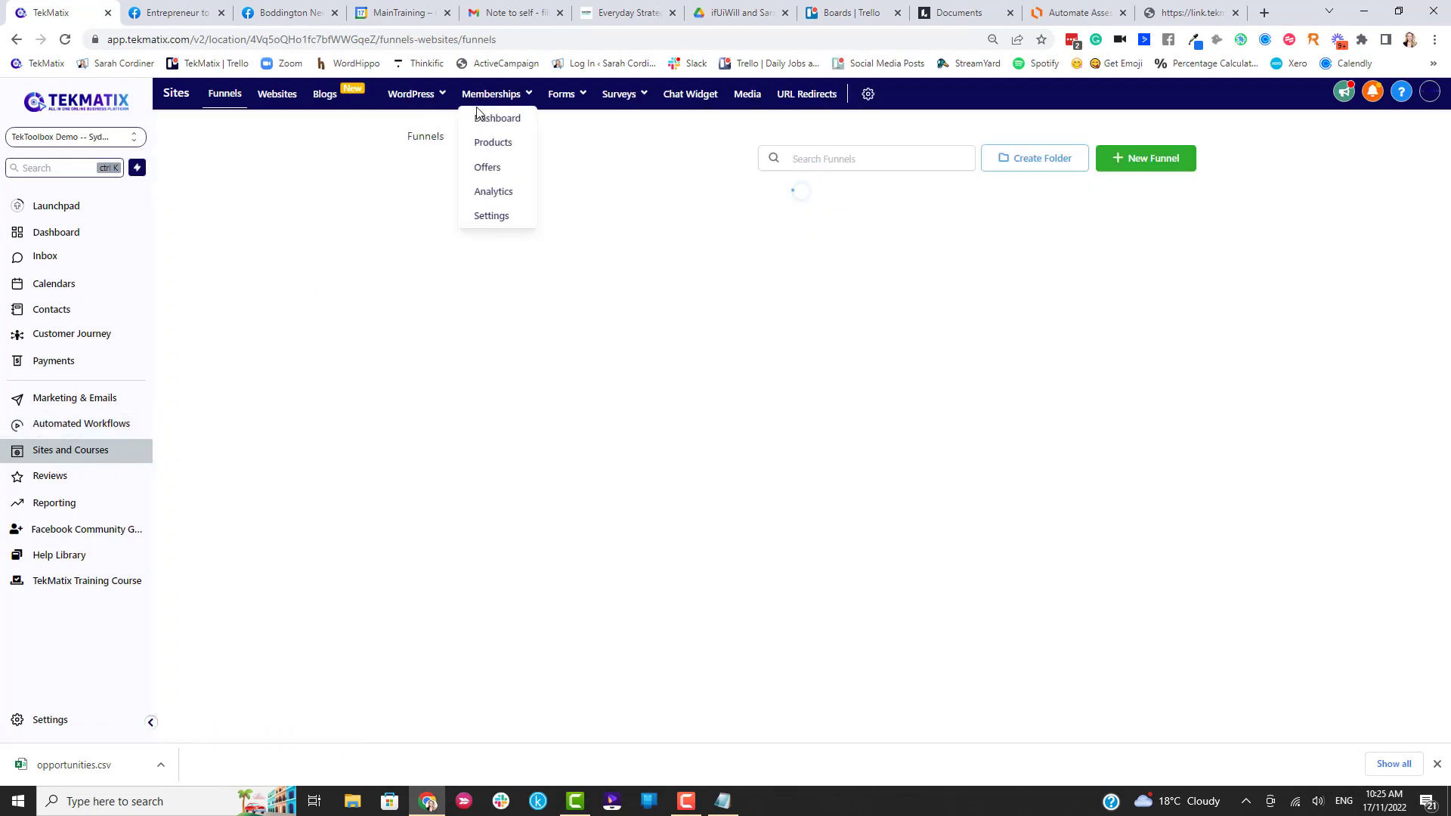
{"action": "left_click", "coordinate": [489, 143]}
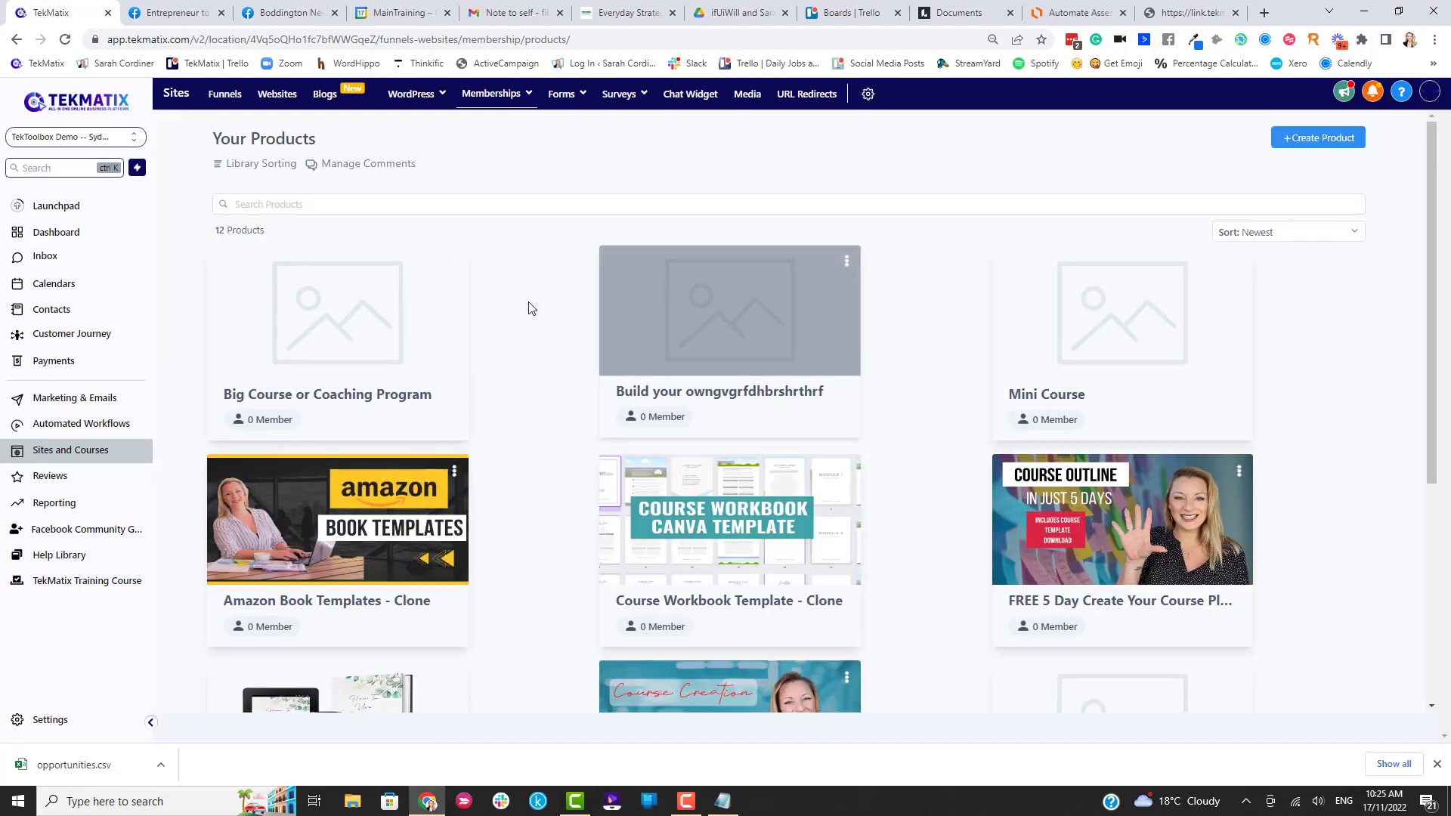
Open the course product and save a new 'Assessment 1' lesson under module 1.
{"action": "left_click", "coordinate": [752, 326]}
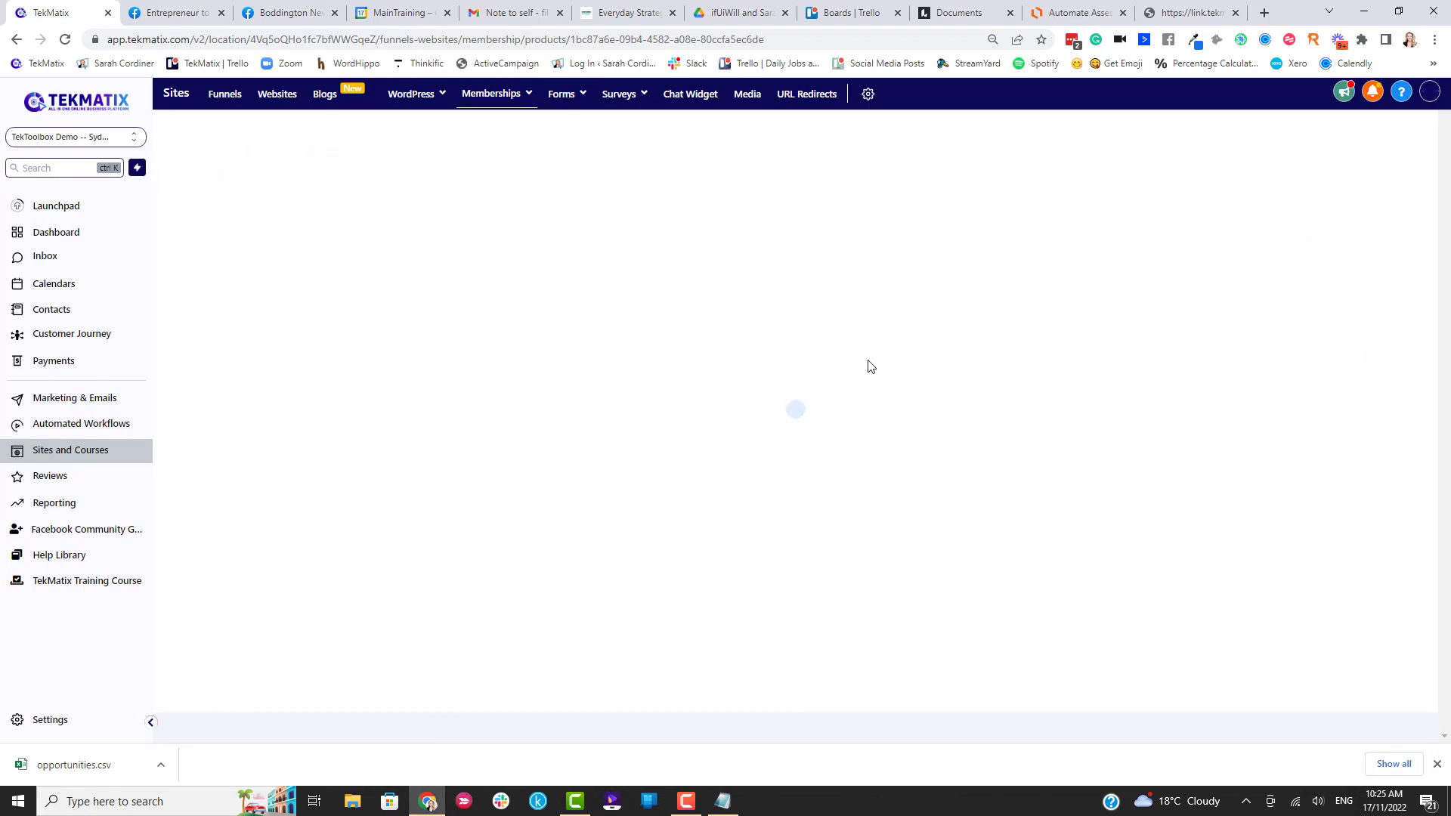
{"action": "mouse_move", "coordinate": [266, 328]}
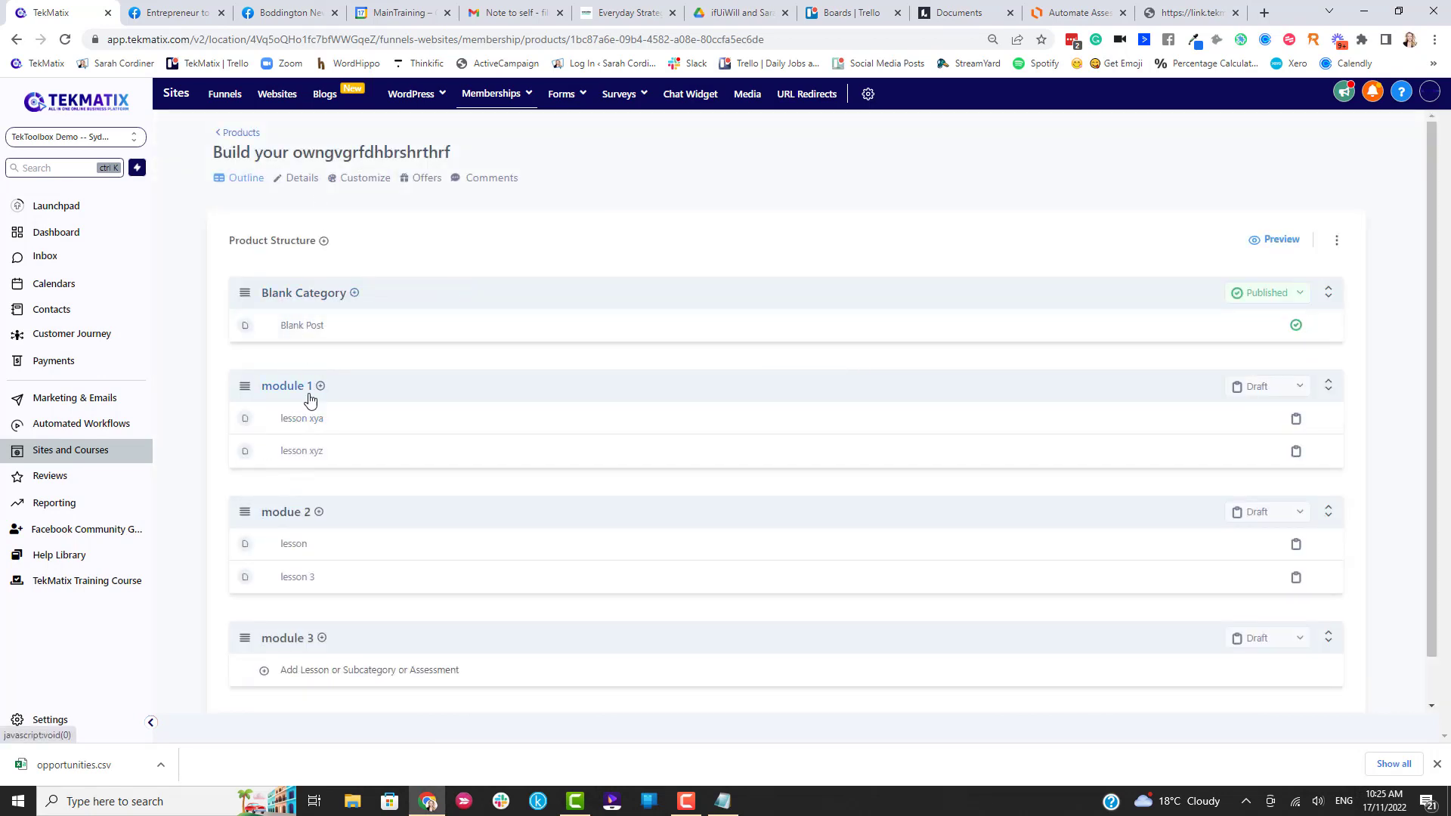
{"action": "scroll", "coordinate": [285, 469], "scroll_direction": "down", "scroll_amount": 1}
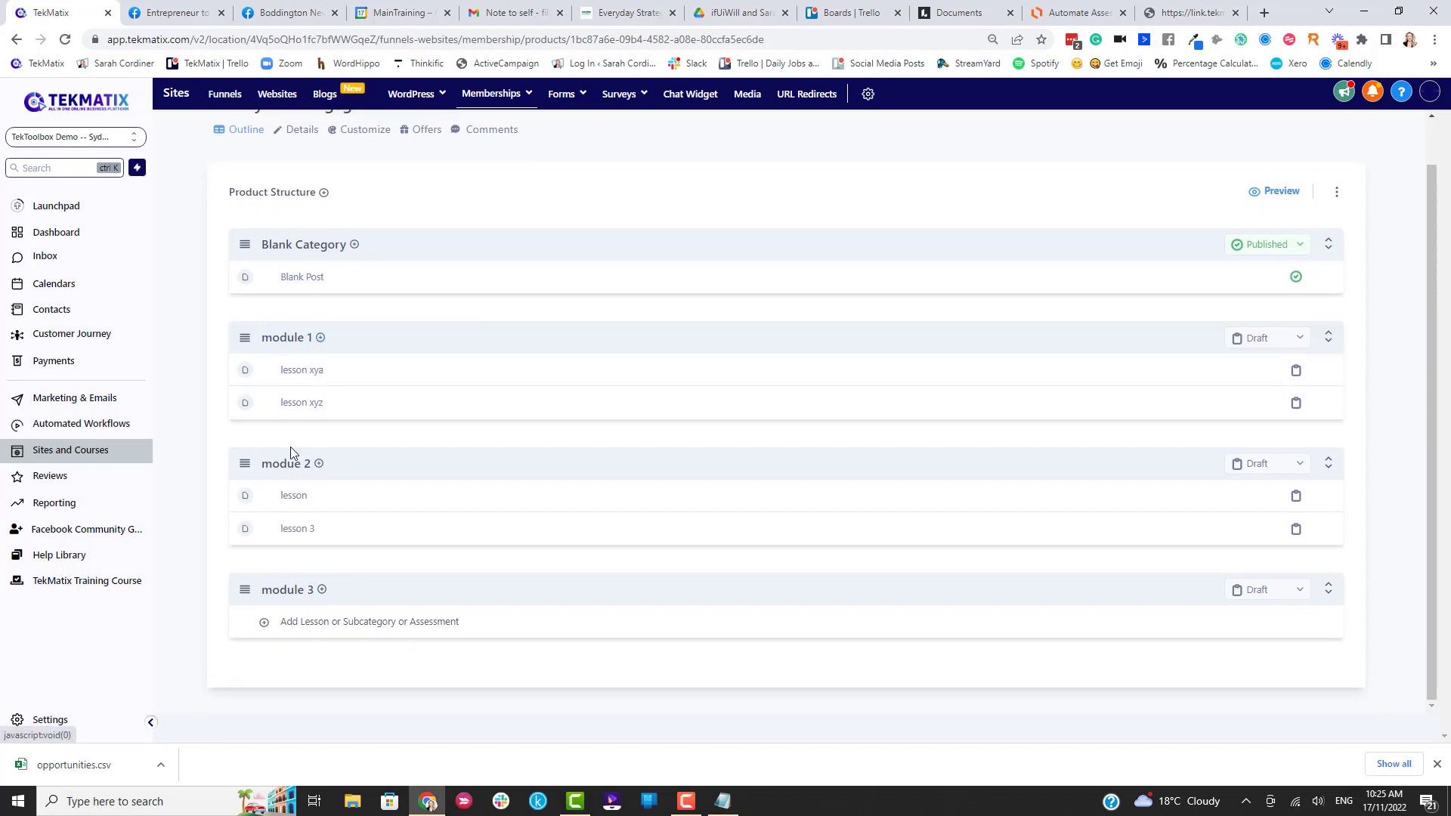
{"action": "left_click", "coordinate": [320, 338]}
{"action": "left_click", "coordinate": [319, 365]}
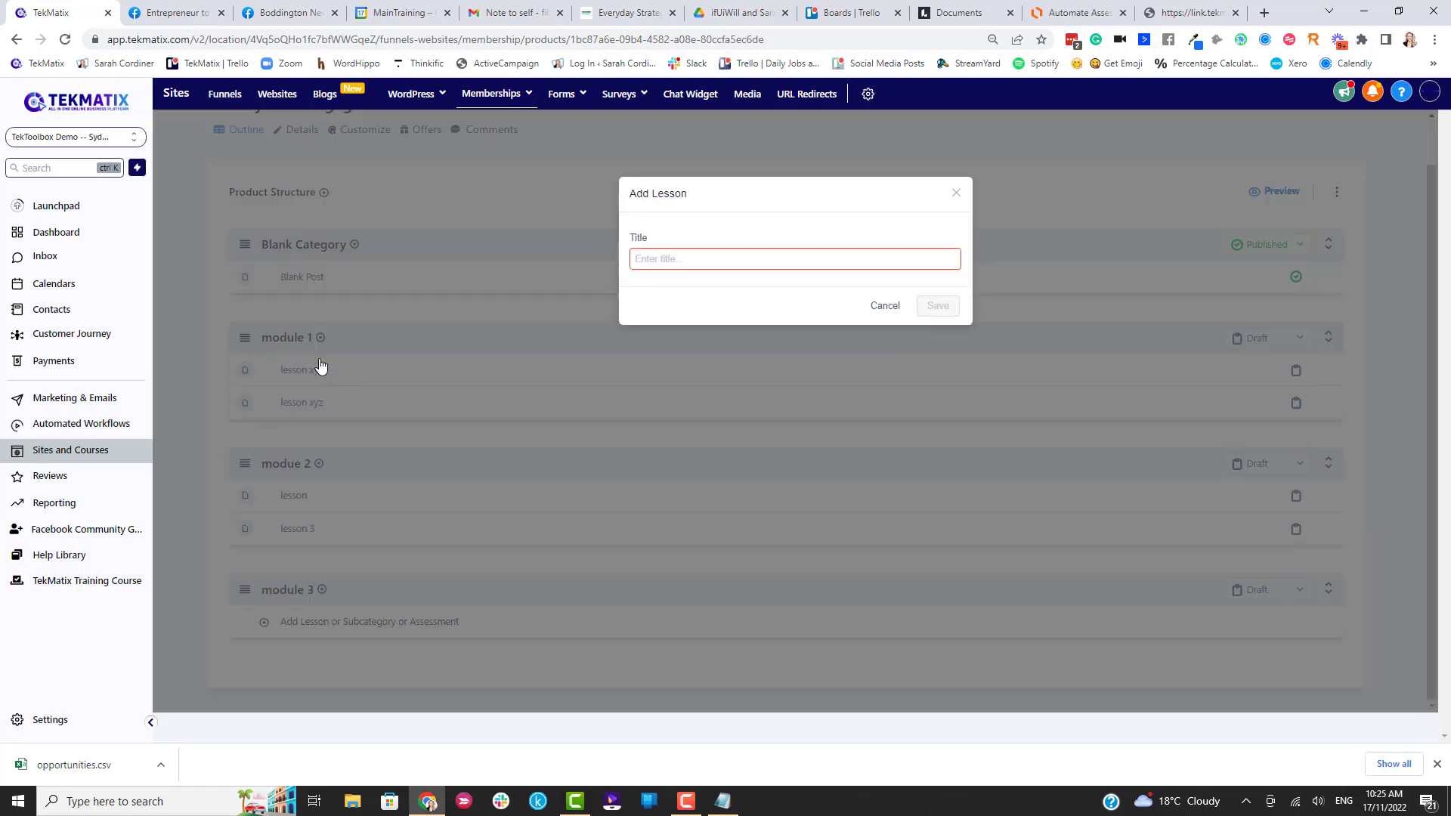
{"action": "left_click", "coordinate": [679, 258]}
{"action": "type", "text": "Assessment "}
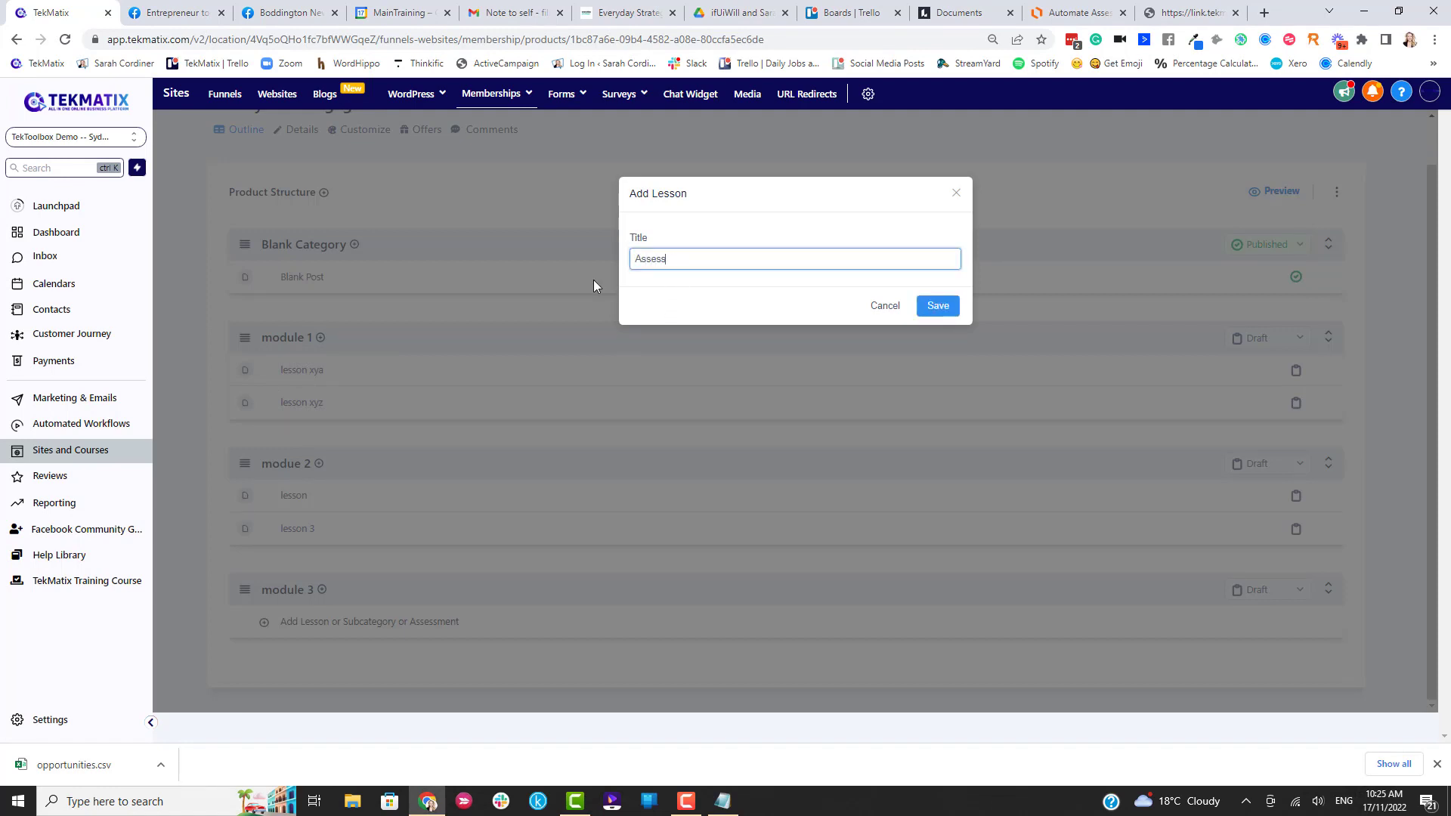
{"action": "type", "text": "1"}
{"action": "left_click", "coordinate": [934, 308]}
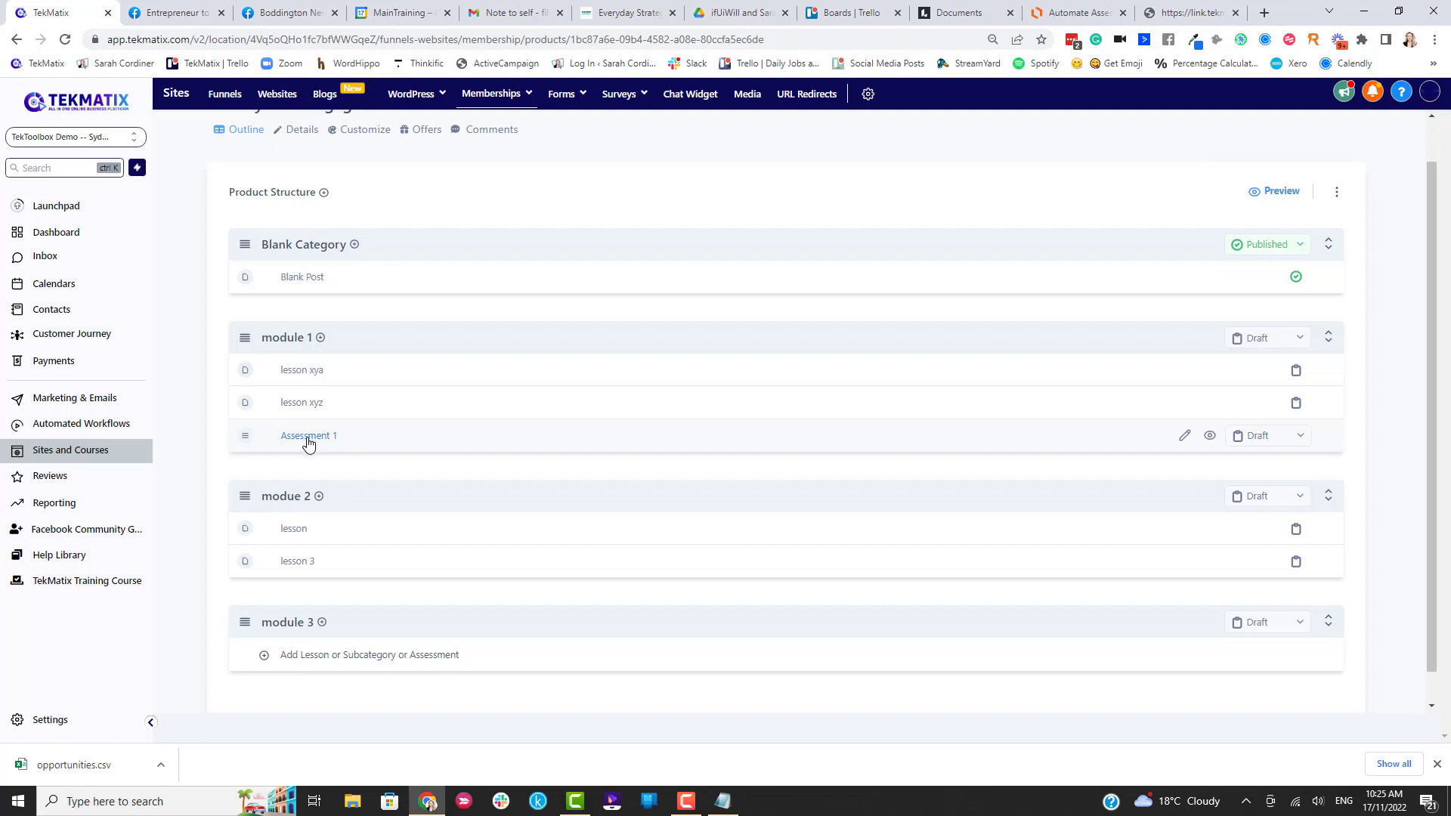
Open the Assessment 1 lesson and paste the upload form's web address into its body.
{"action": "left_click", "coordinate": [307, 436]}
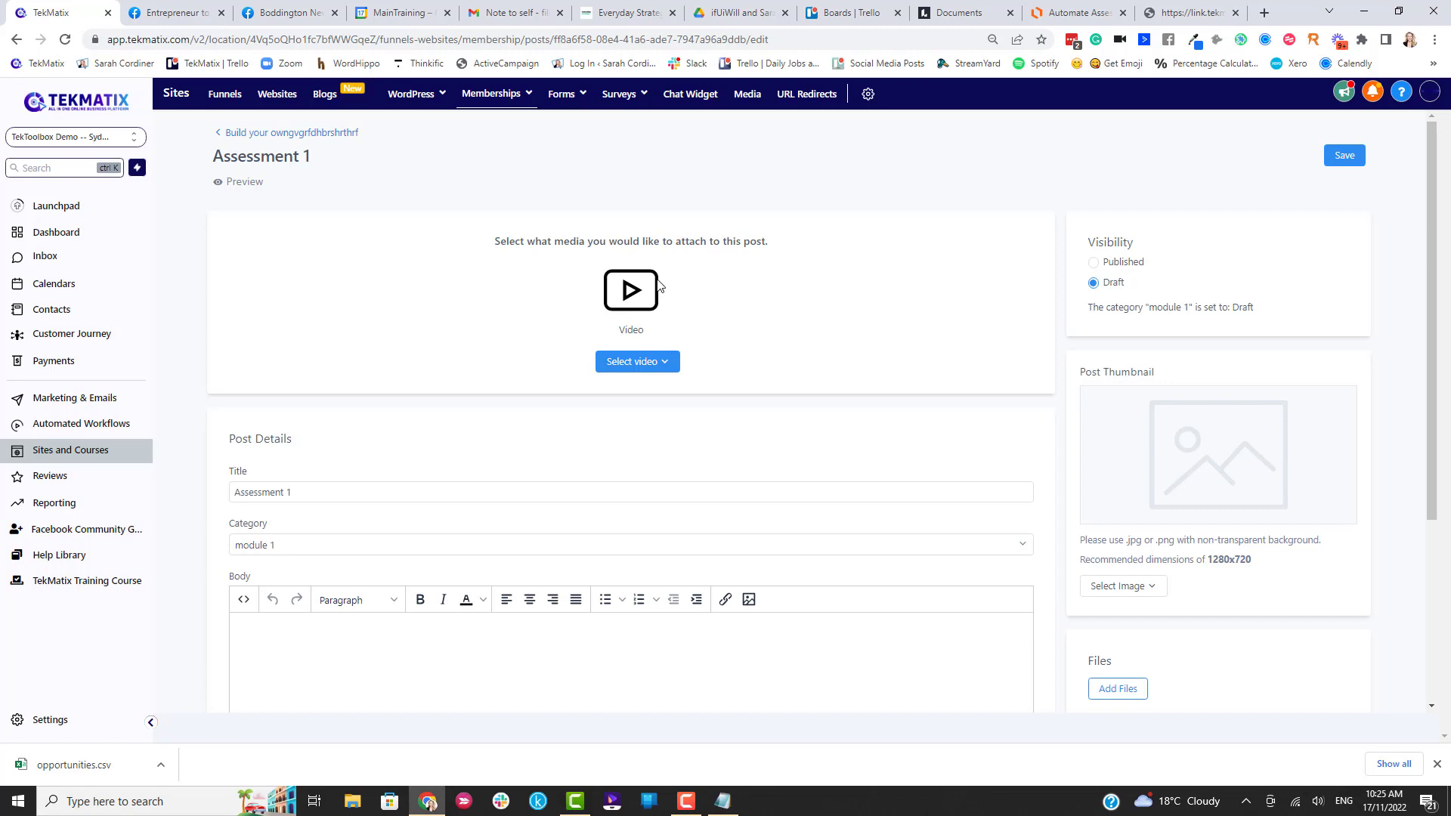
{"action": "scroll", "coordinate": [681, 302], "scroll_direction": "down", "scroll_amount": 1}
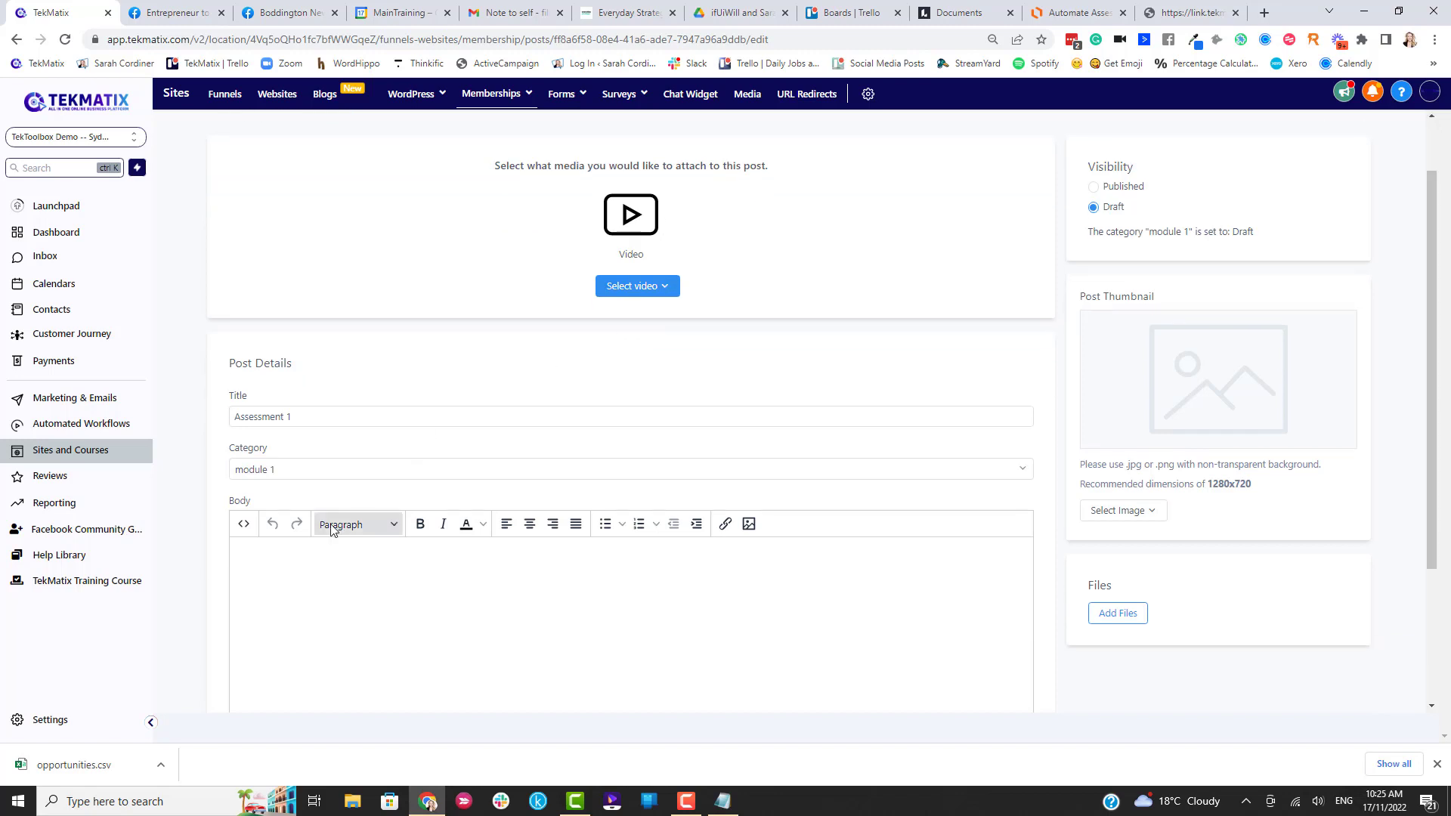
{"action": "scroll", "coordinate": [317, 521], "scroll_direction": "down", "scroll_amount": 1}
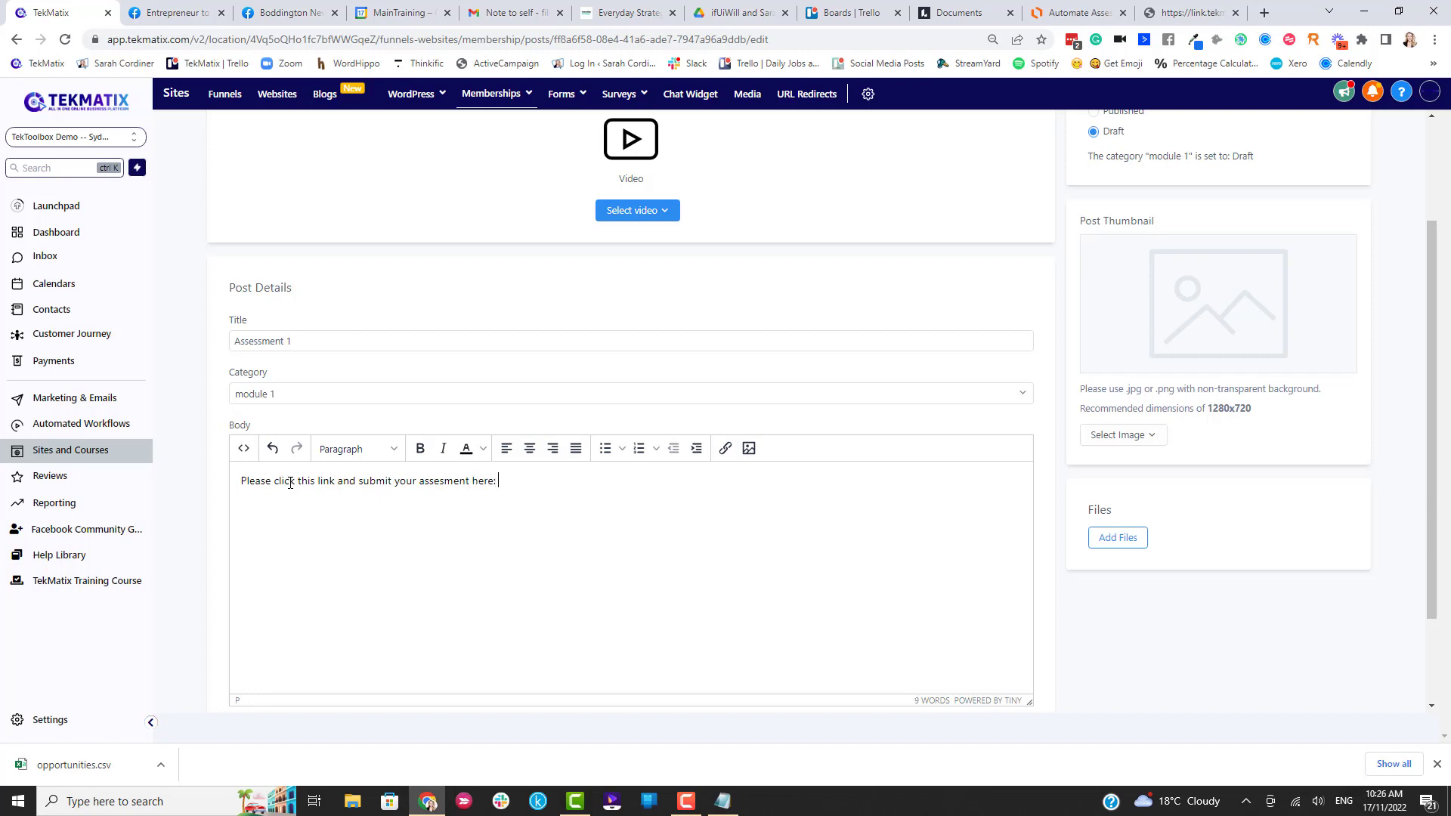
{"action": "left_click", "coordinate": [1188, 13]}
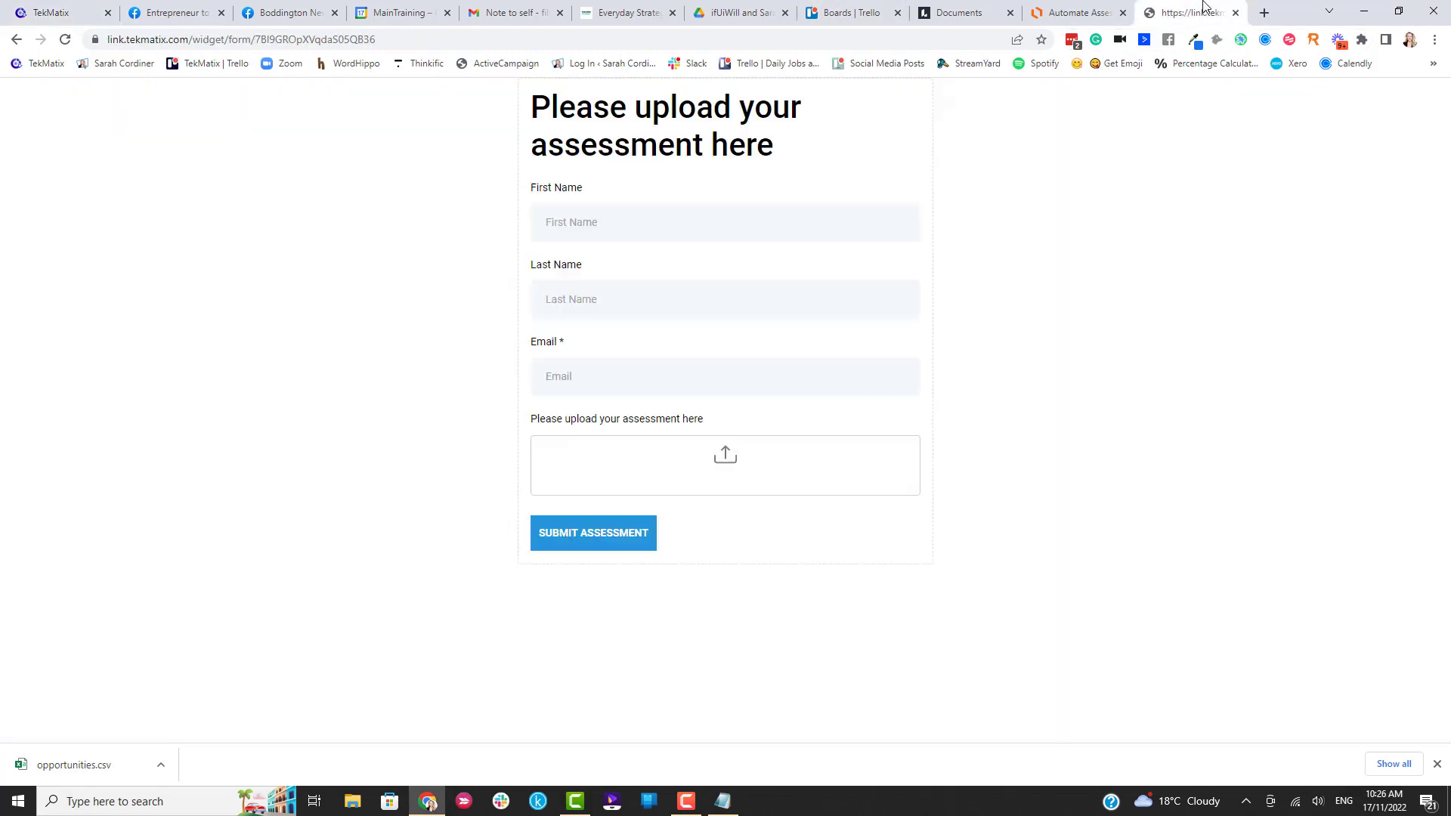
{"action": "left_click", "coordinate": [406, 35]}
{"action": "key", "text": "ctrl+c"}
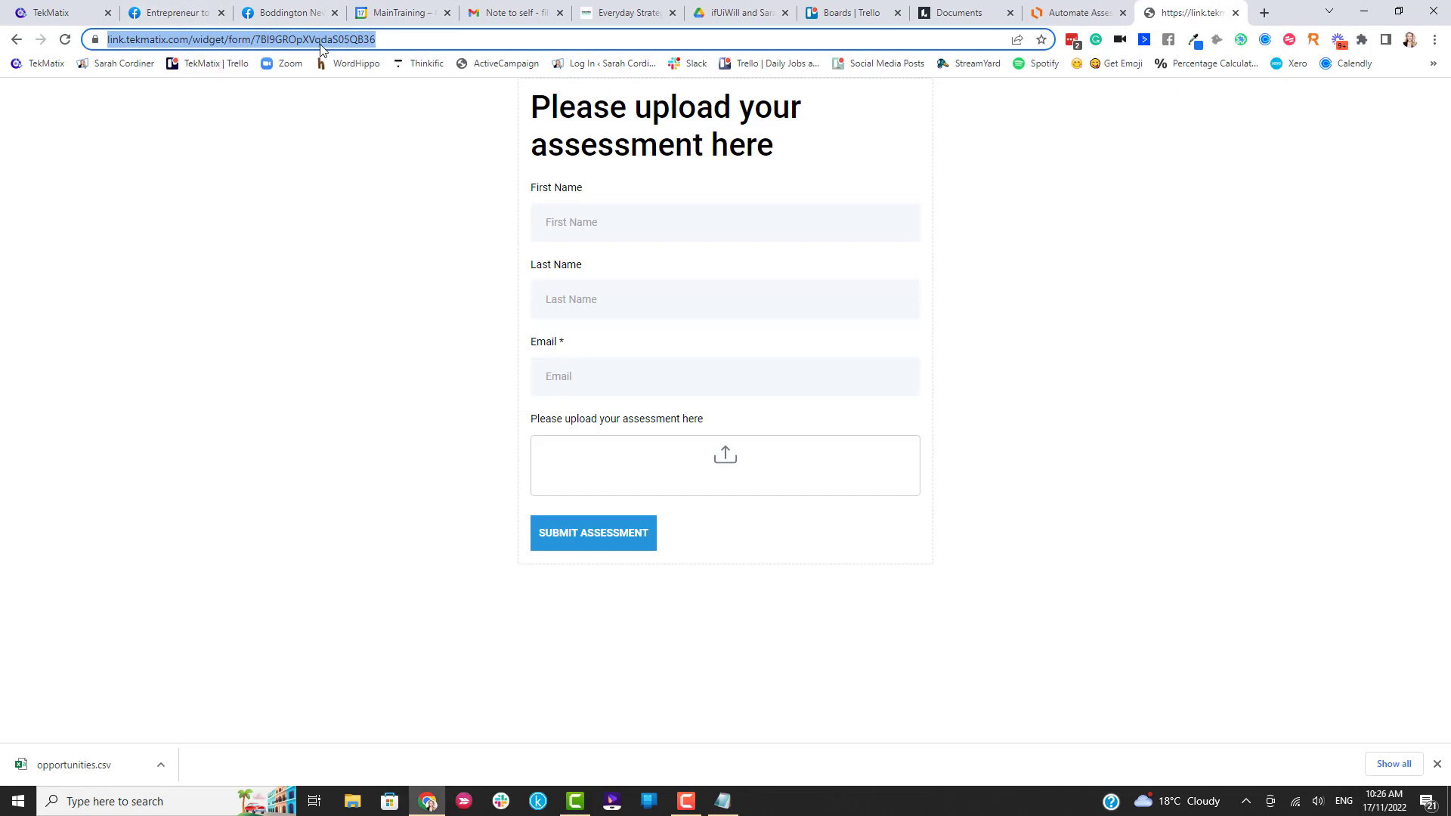
{"action": "left_click", "coordinate": [70, 12]}
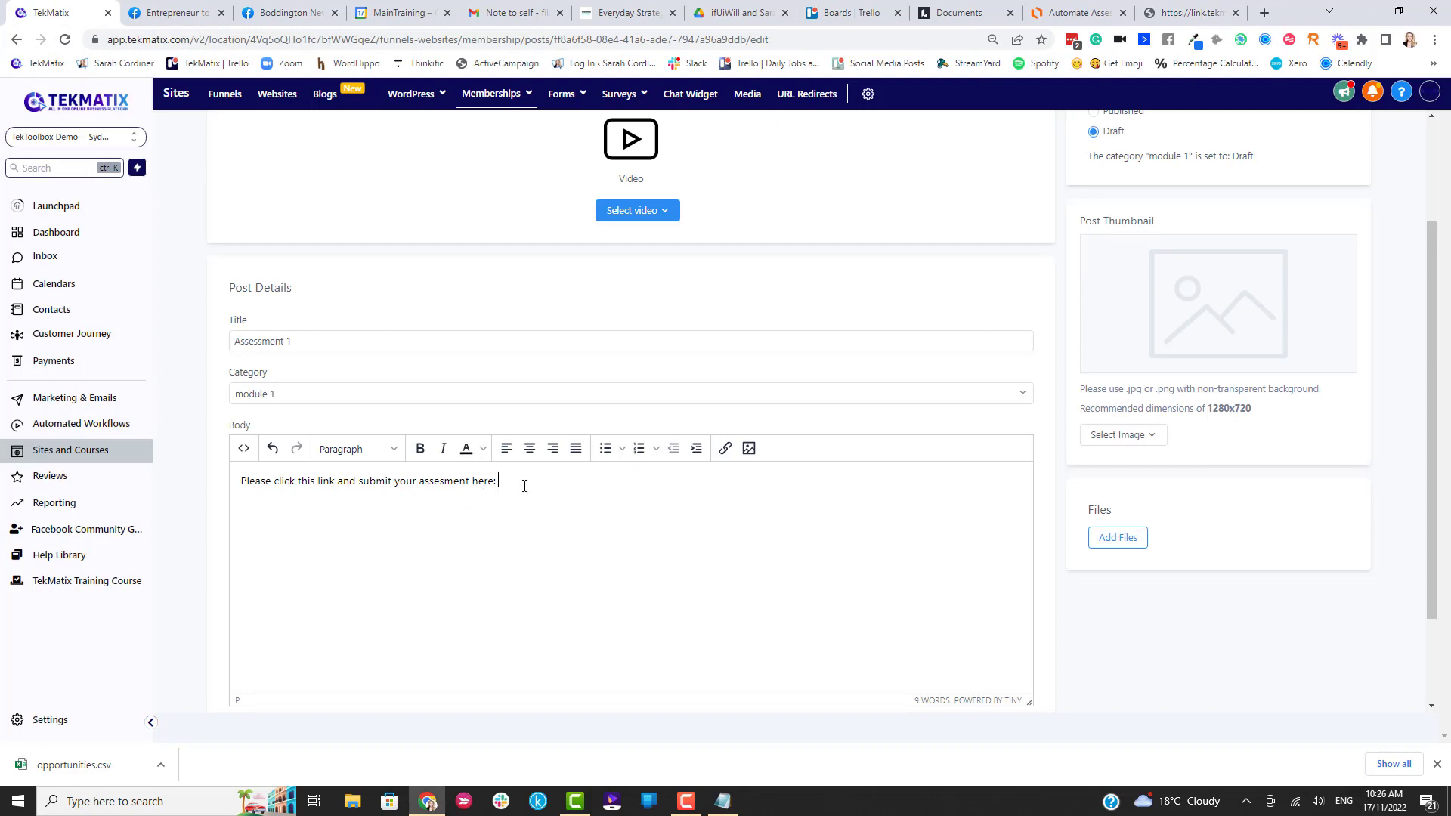
{"action": "key", "text": "ctrl+v"}
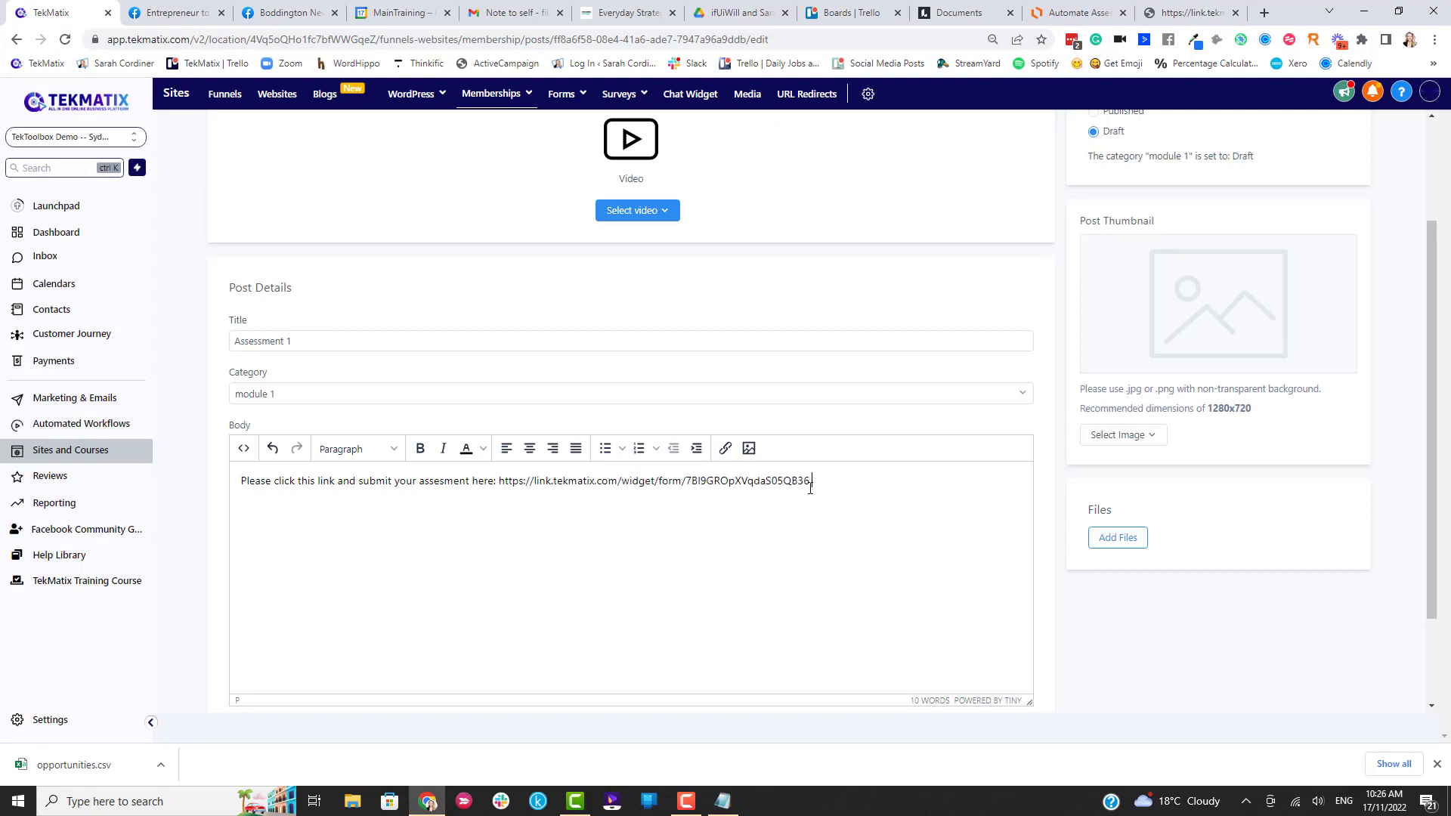
Replace the pasted address with bold 'SUBMIT ASSESSMENT HERE' text.
{"action": "left_click_drag", "start_coordinate": [845, 485], "coordinate": [493, 485]}
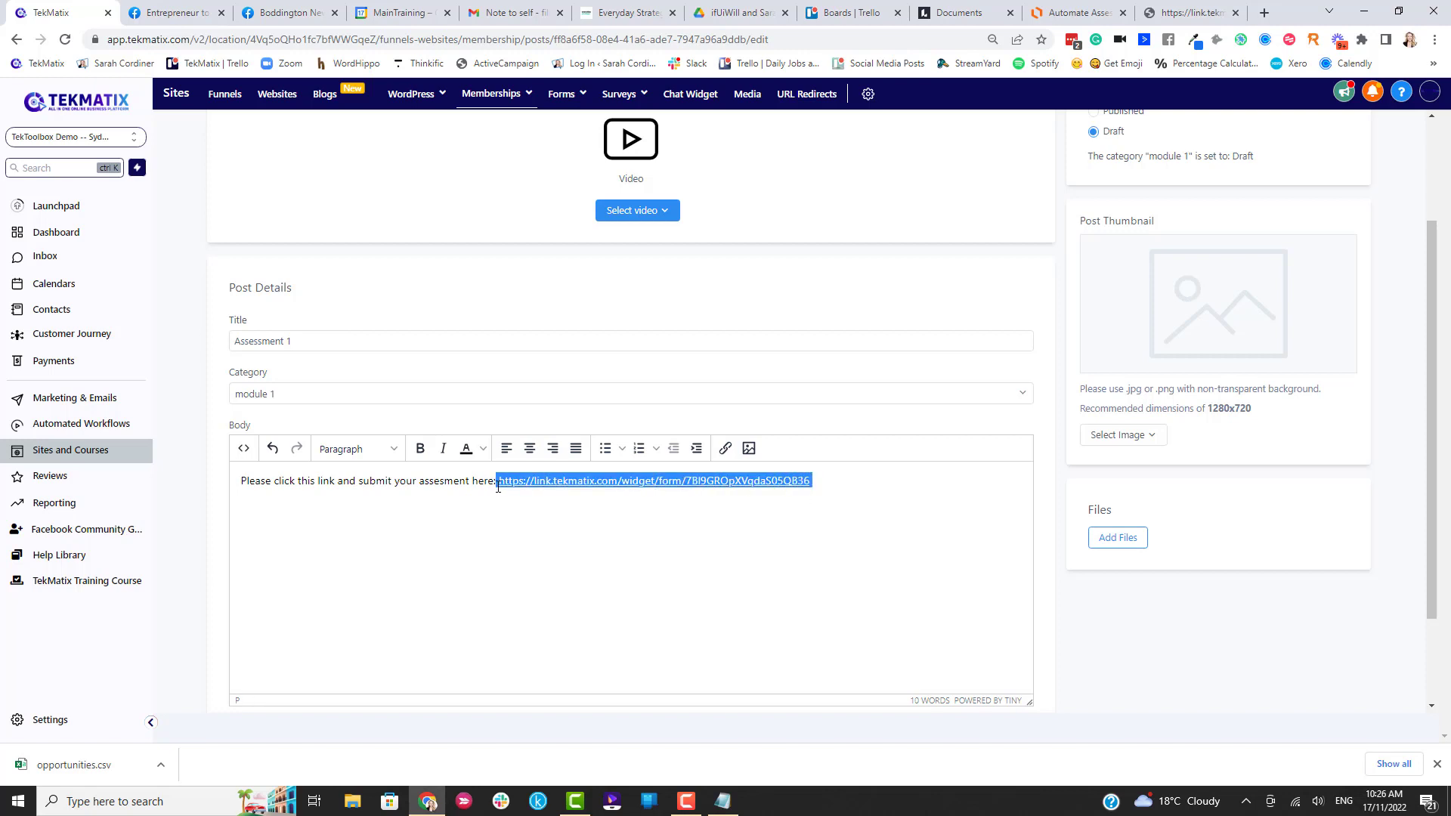
{"action": "key", "text": "BackSpace"}
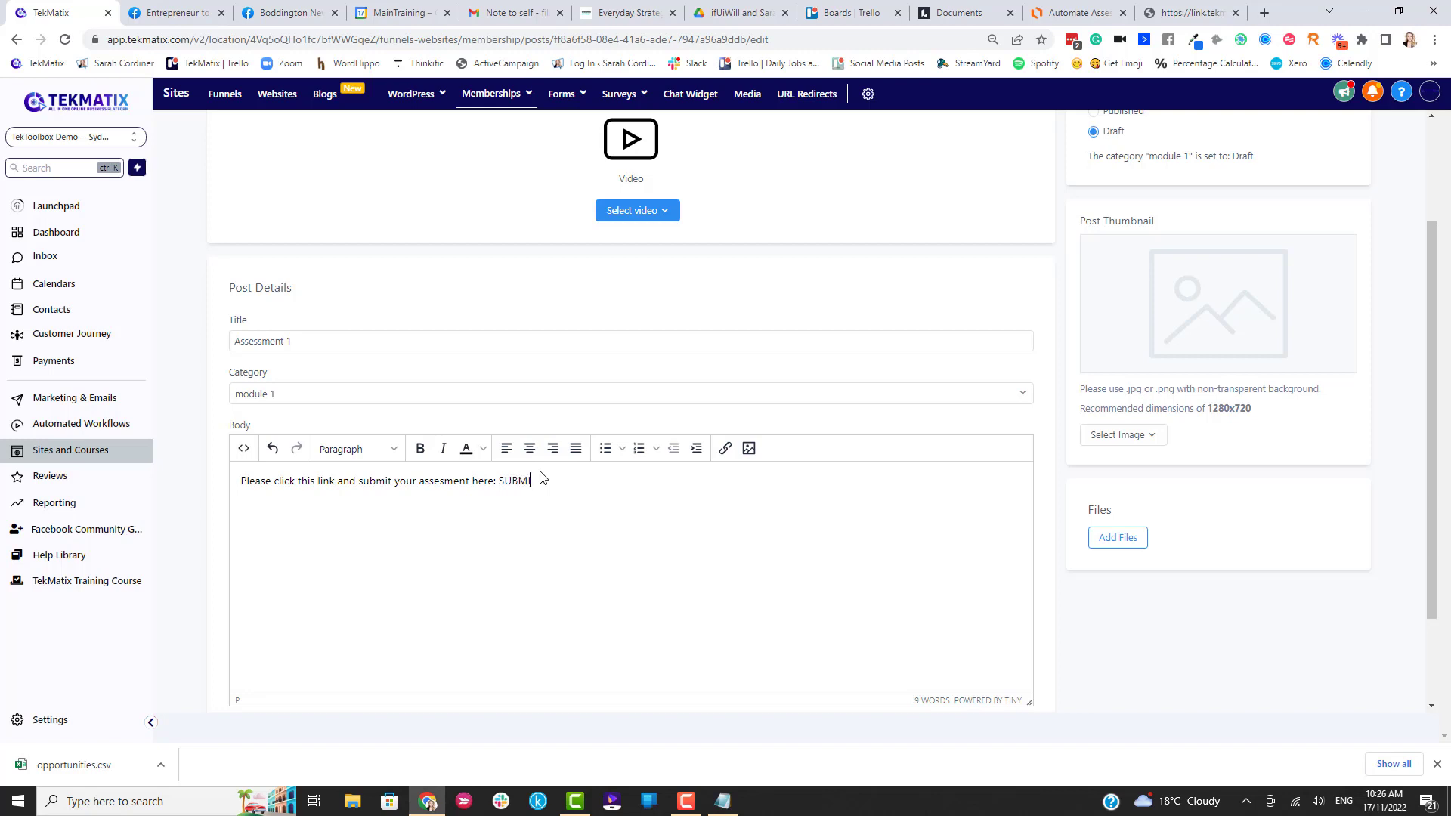
{"action": "type", "text": "SUBMIT ASSESSMENT HERE"}
{"action": "left_click_drag", "start_coordinate": [651, 482], "coordinate": [495, 482]}
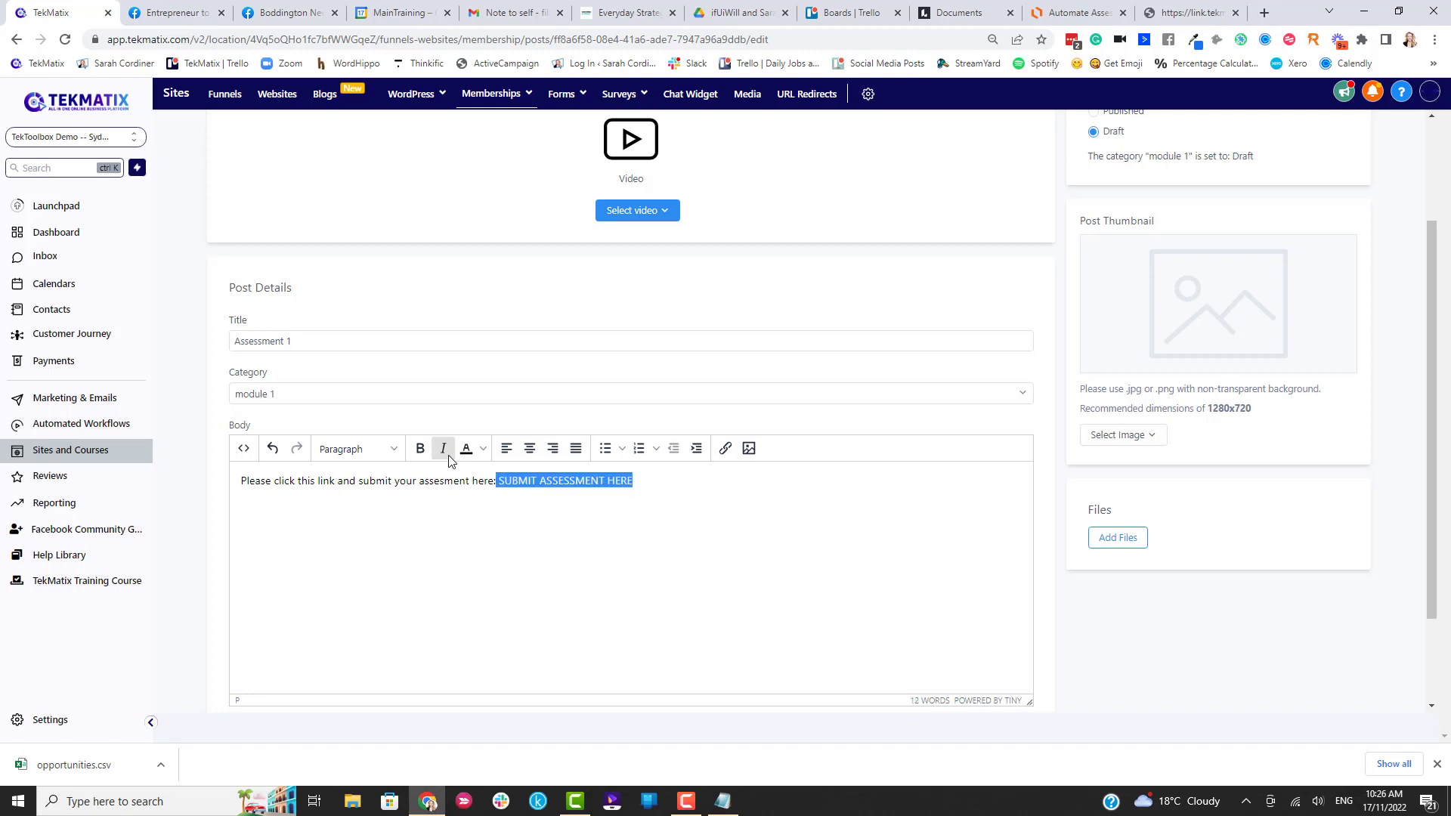
{"action": "left_click", "coordinate": [421, 448]}
Link 'SUBMIT ASSESSMENT HERE' to the assessment upload form address.
{"action": "left_click", "coordinate": [727, 452]}
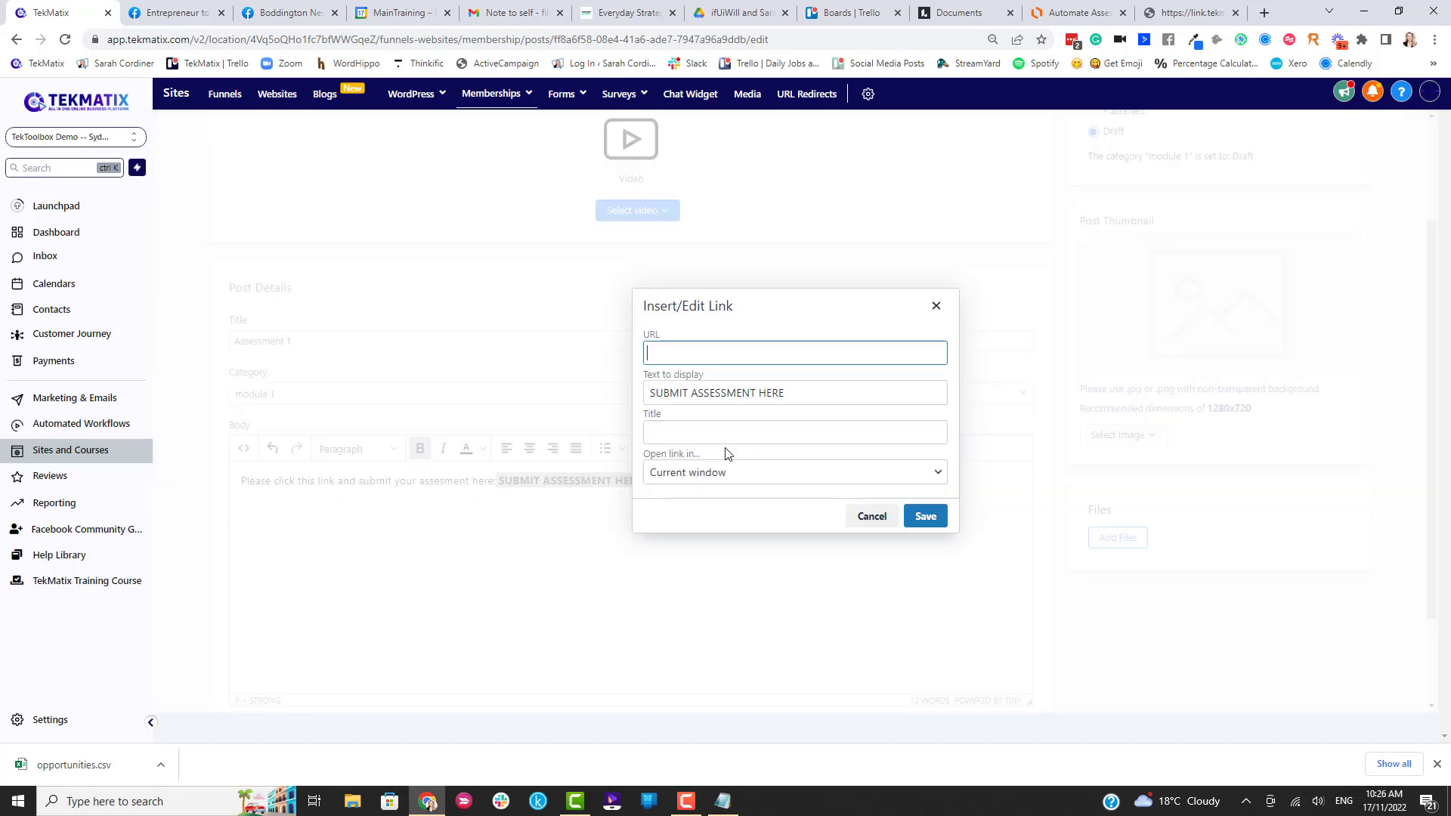
{"action": "key", "text": "ctrl+v"}
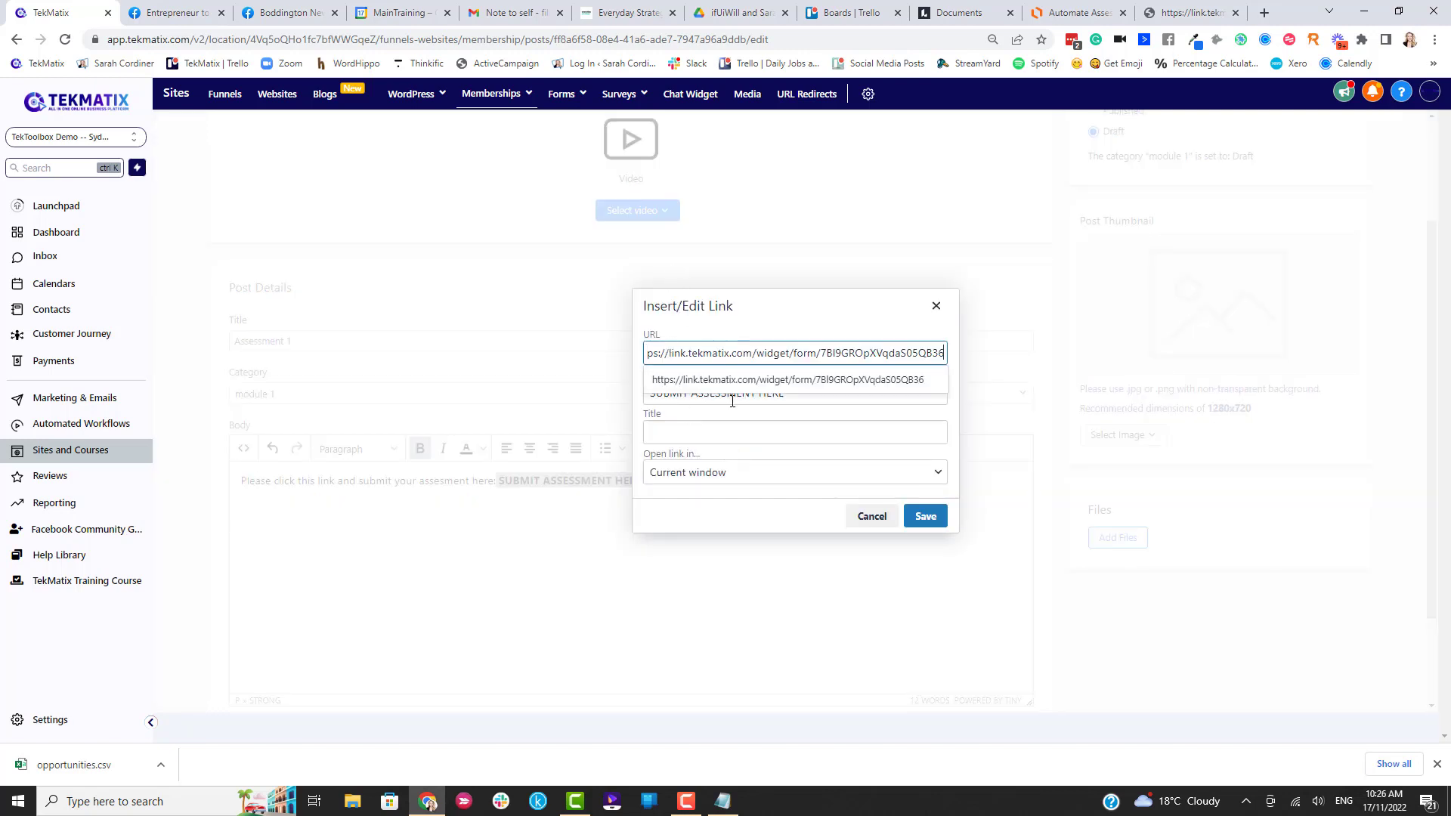
{"action": "left_click", "coordinate": [726, 386]}
{"action": "left_click", "coordinate": [744, 433]}
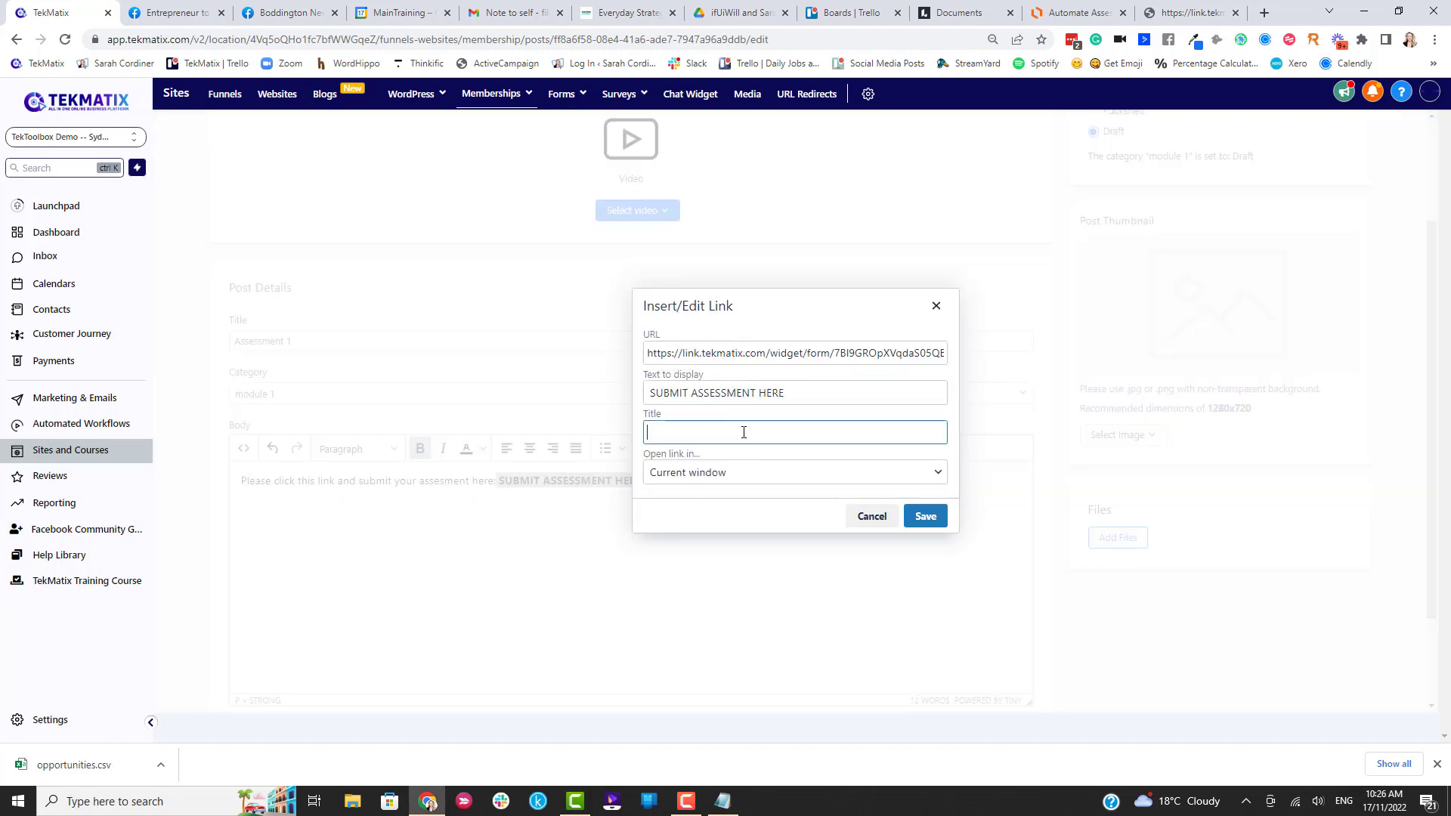
{"action": "left_click", "coordinate": [925, 517]}
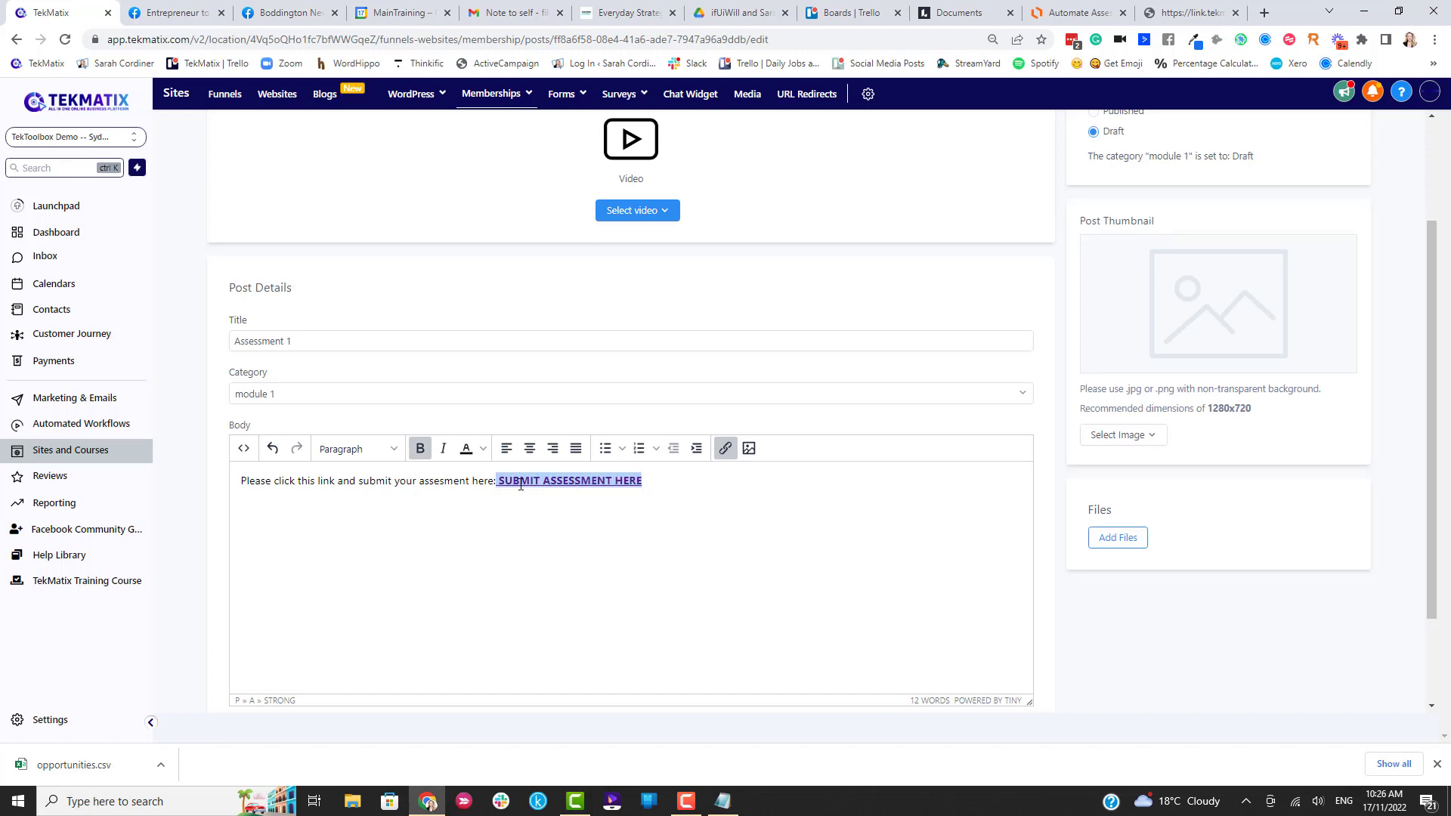
Set the lesson's visibility to Published, save it, and preview it as a student.
{"action": "scroll", "coordinate": [866, 516], "scroll_direction": "up", "scroll_amount": 1}
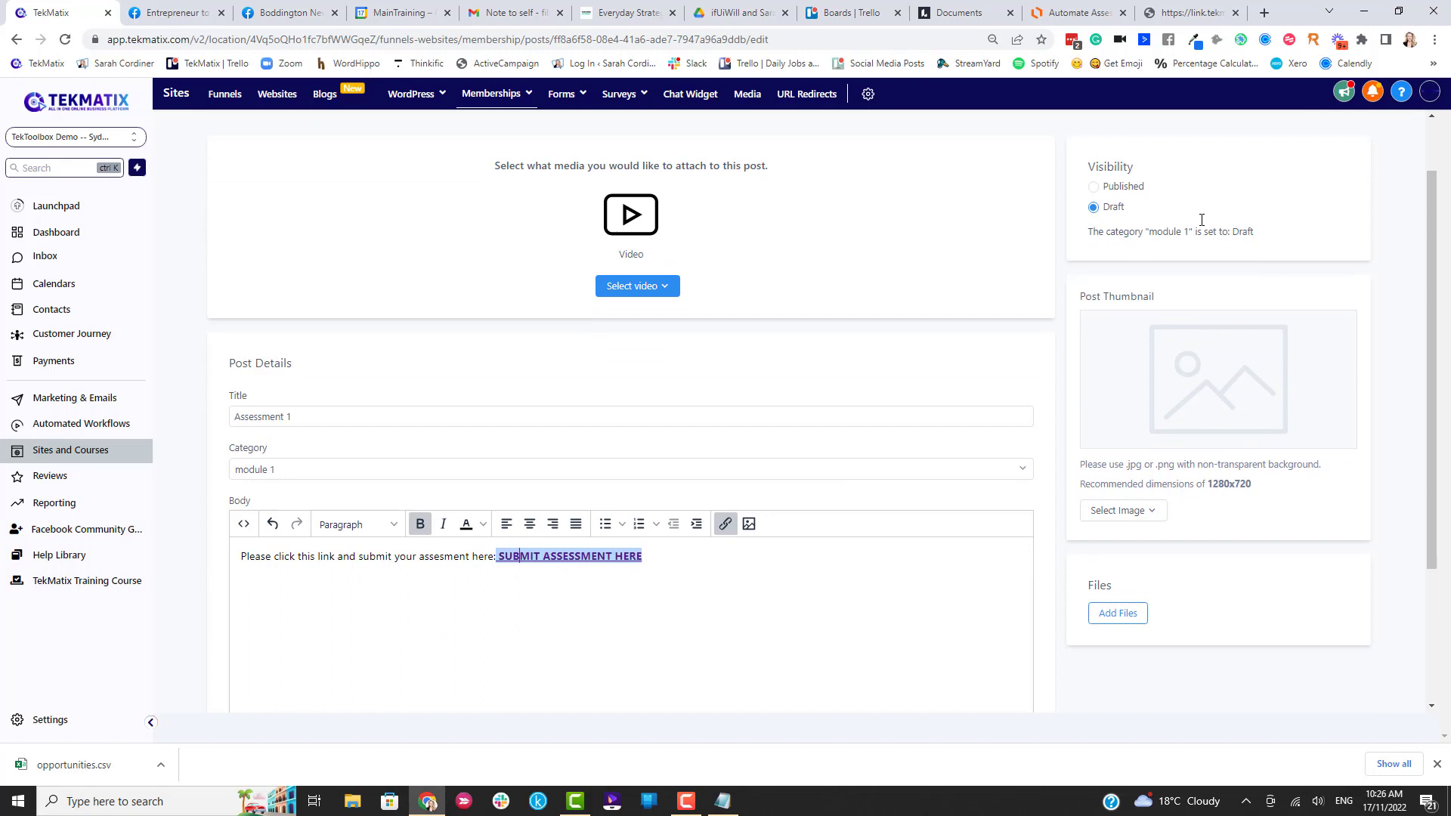
{"action": "left_click", "coordinate": [1092, 186]}
{"action": "scroll", "coordinate": [1221, 319], "scroll_direction": "up", "scroll_amount": 1}
{"action": "left_click", "coordinate": [1339, 155]}
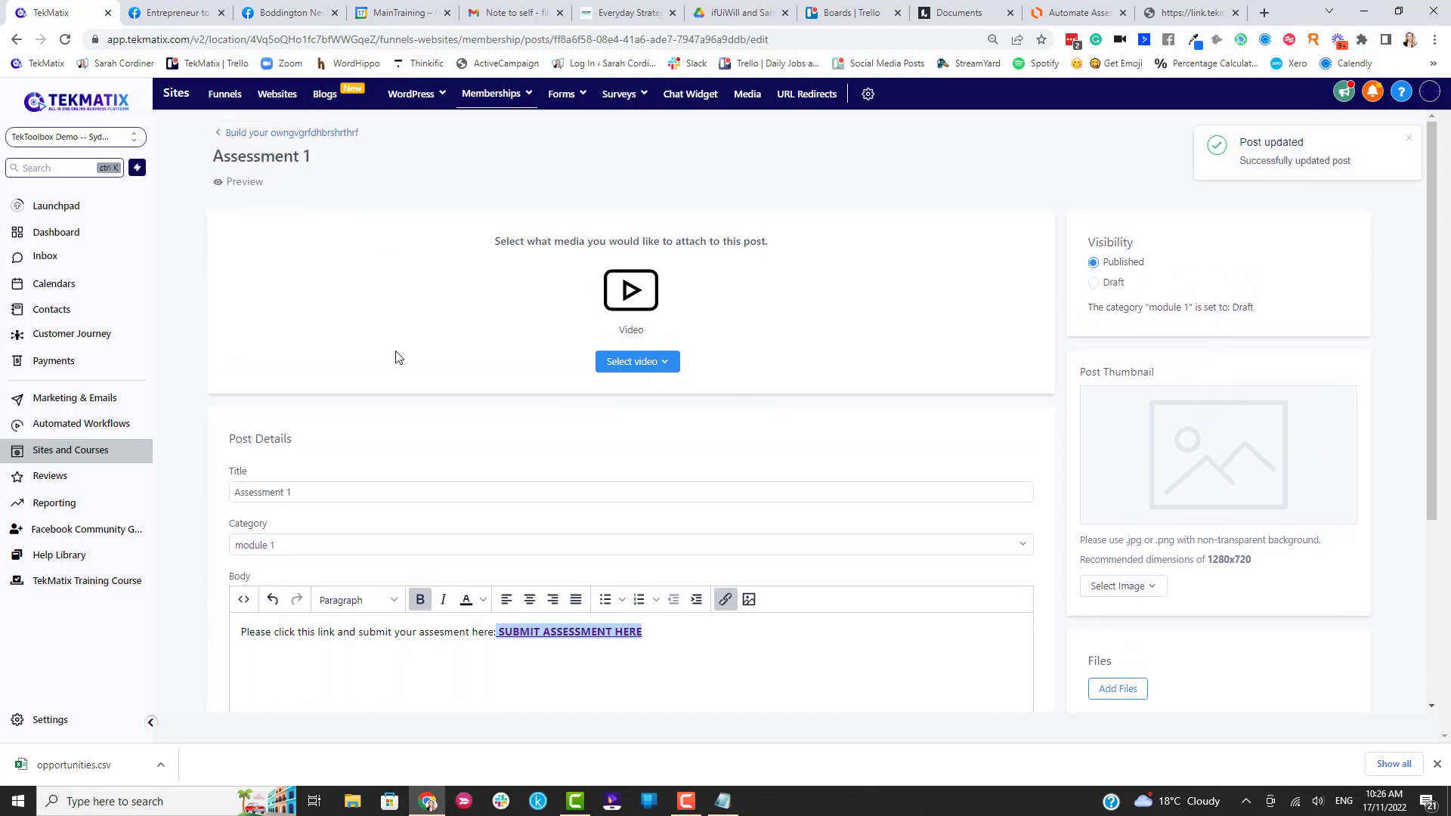
{"action": "left_click", "coordinate": [252, 182]}
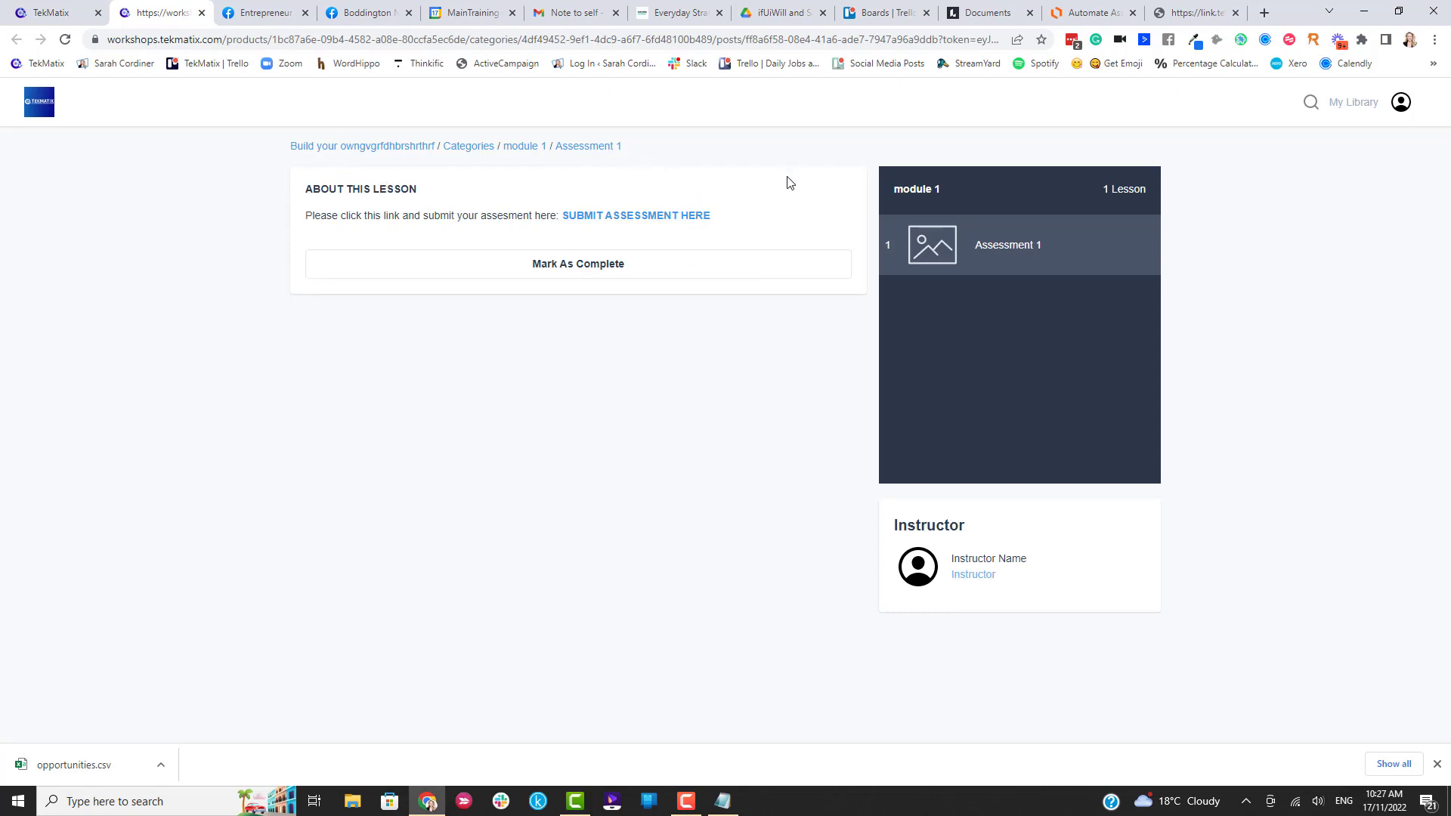
Follow the SUBMIT ASSESSMENT HERE link and fill in a test first name, last name and e-mail.
{"action": "left_click", "coordinate": [599, 217]}
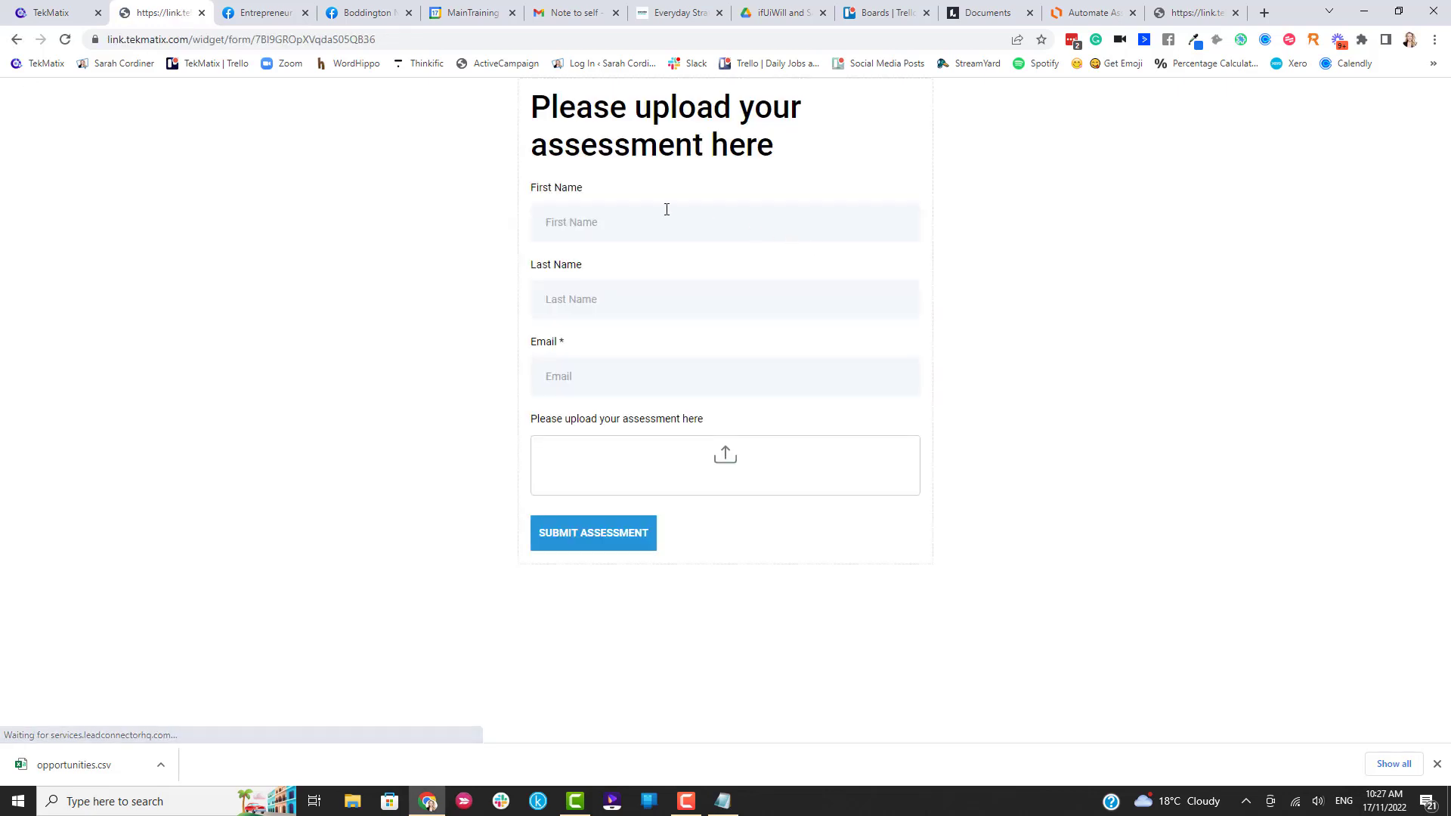
{"action": "left_click", "coordinate": [664, 227]}
{"action": "type", "text": "sARAH"}
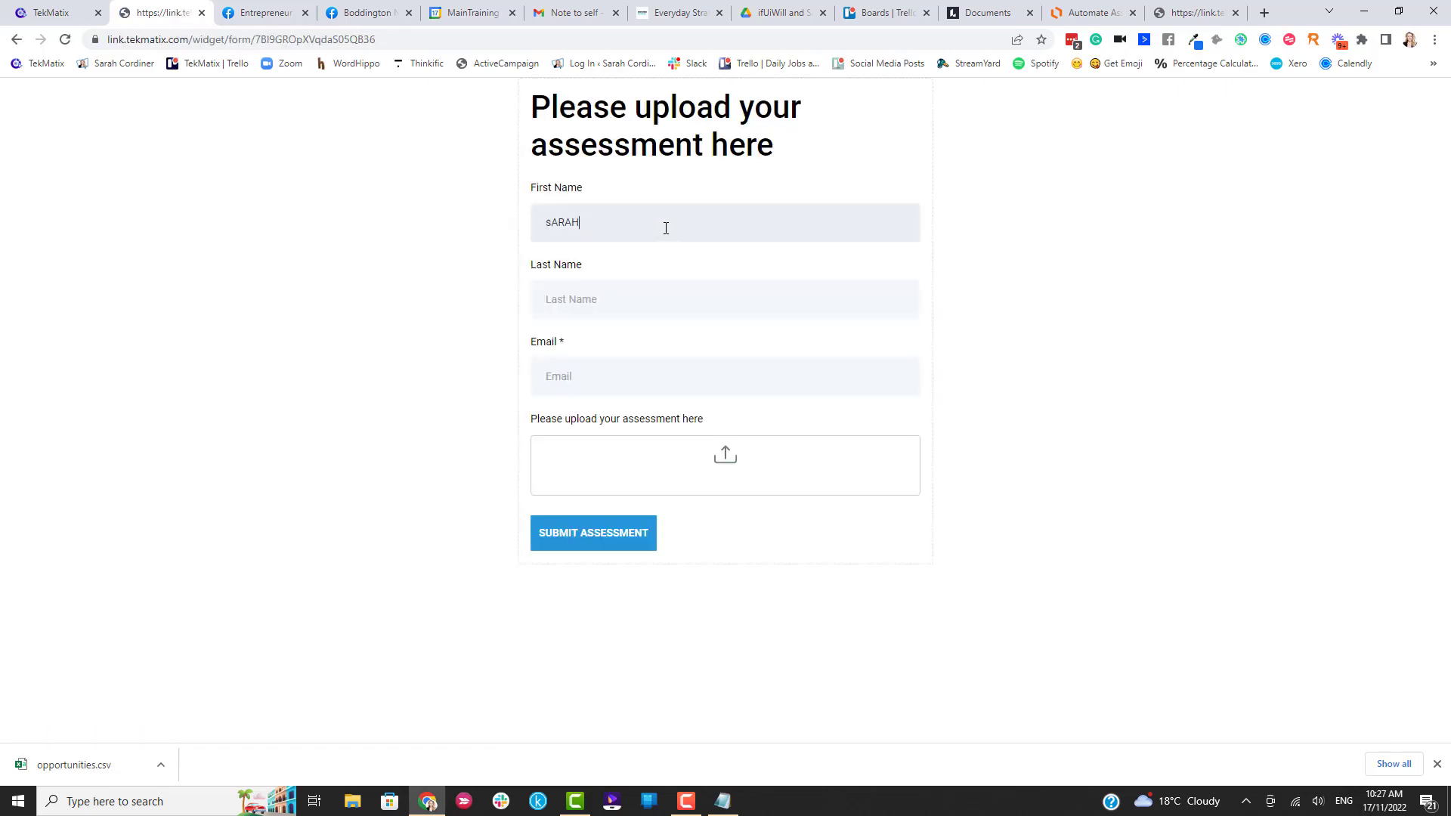
{"action": "key", "text": "Tab"}
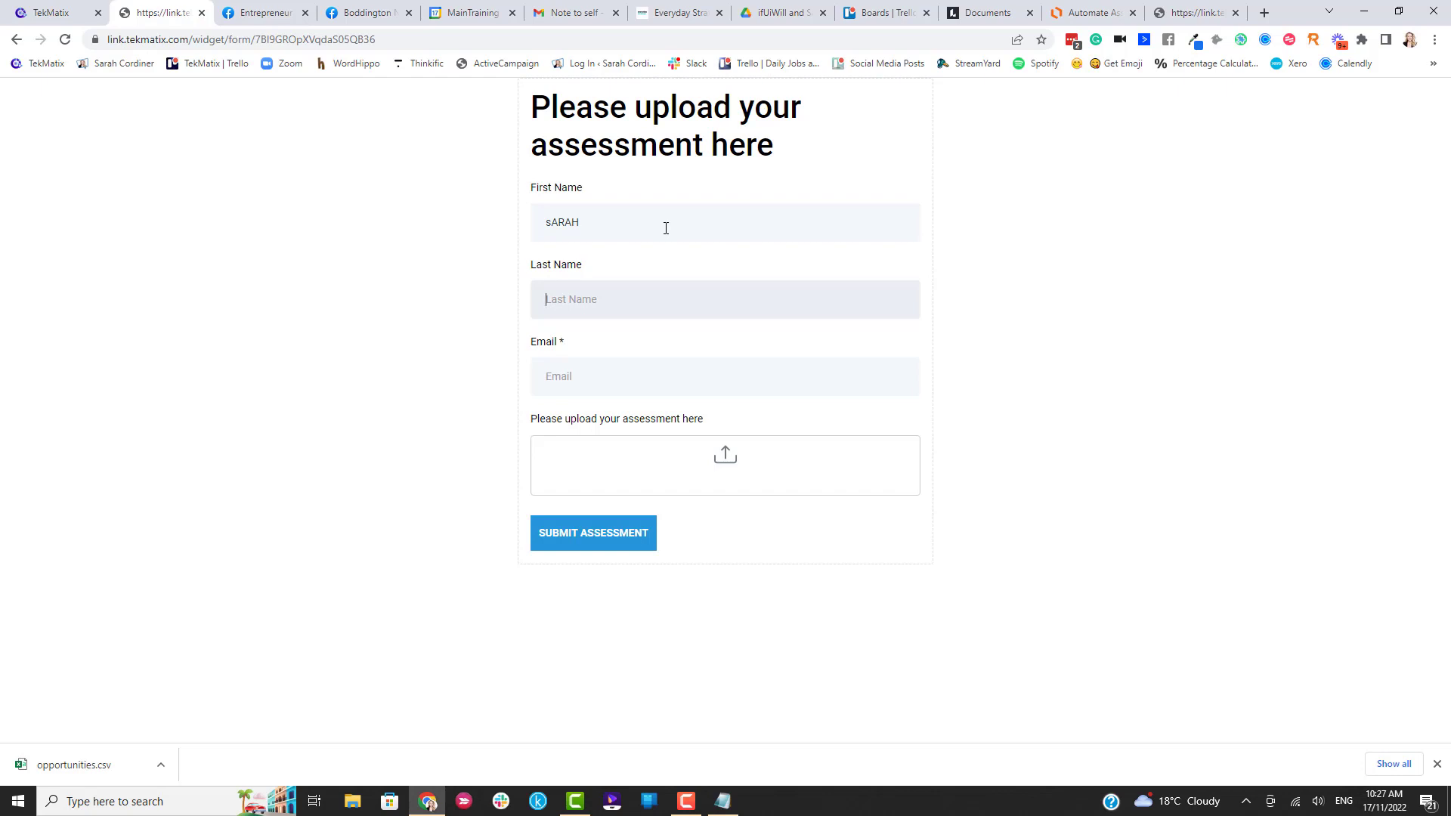
{"action": "type", "text": "Cor"}
{"action": "left_click", "coordinate": [584, 380]}
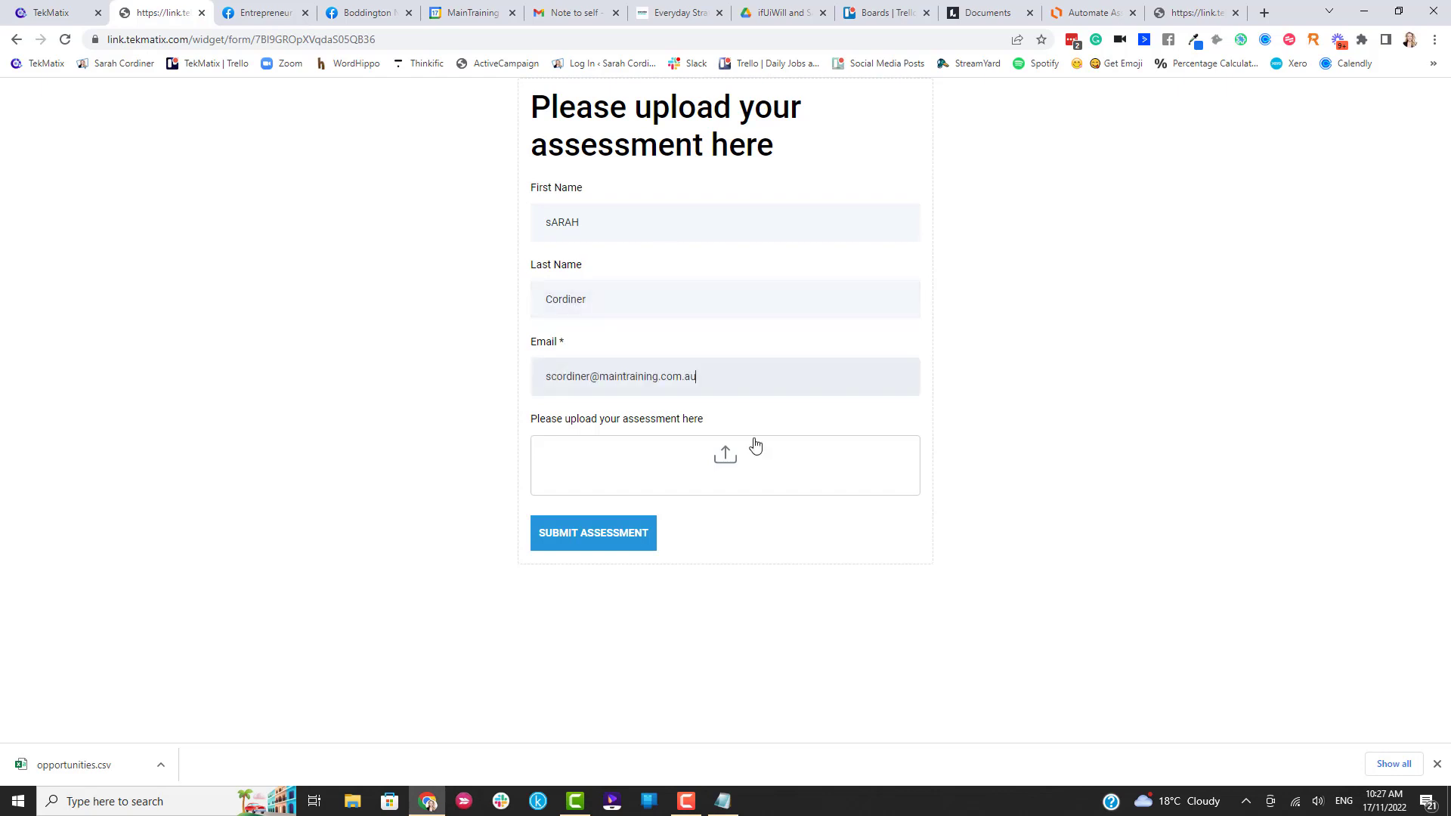
Attach opportunities.csv from Downloads and submit the test assessment.
{"action": "left_click", "coordinate": [733, 459]}
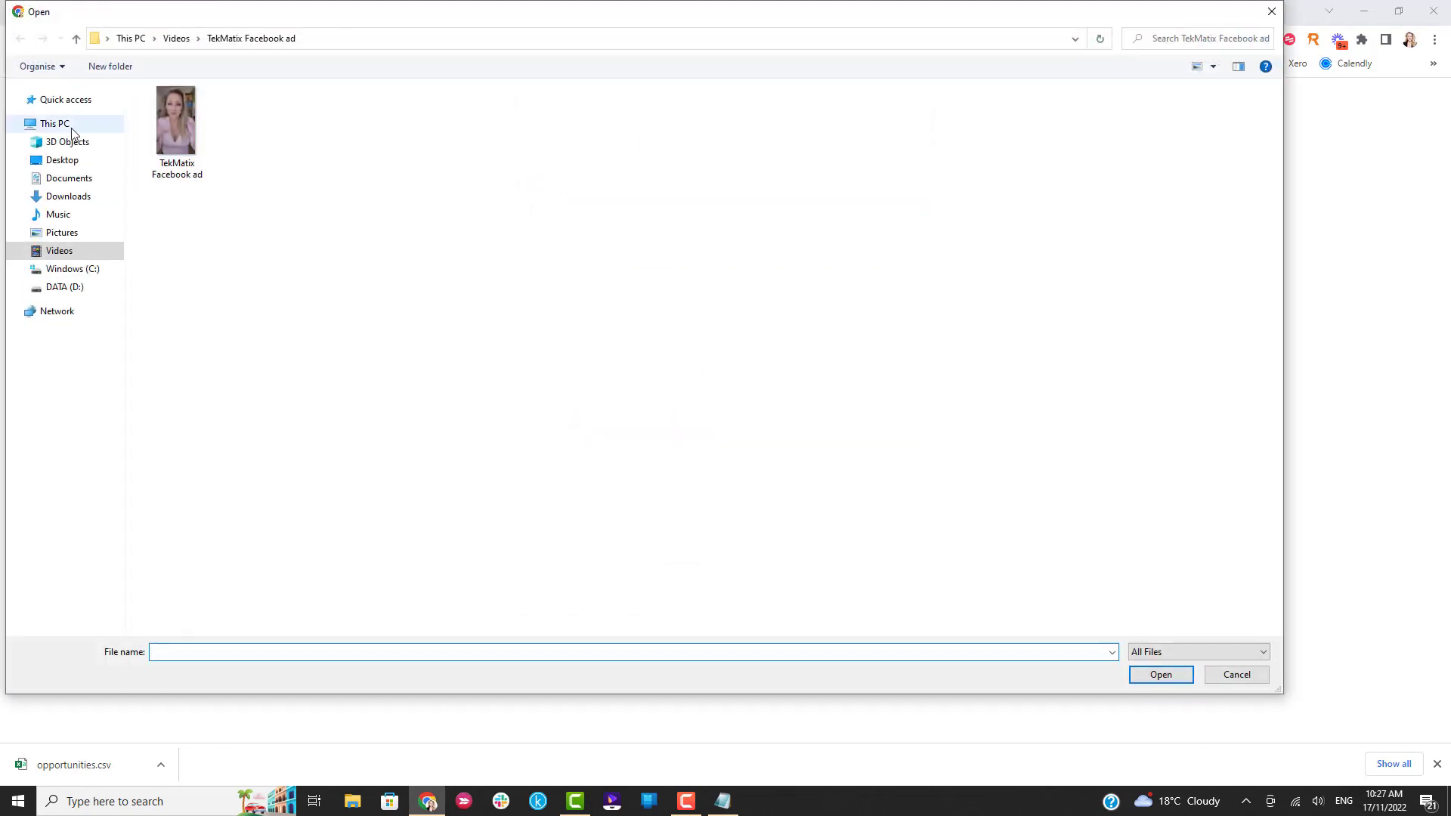
{"action": "left_click", "coordinate": [68, 196]}
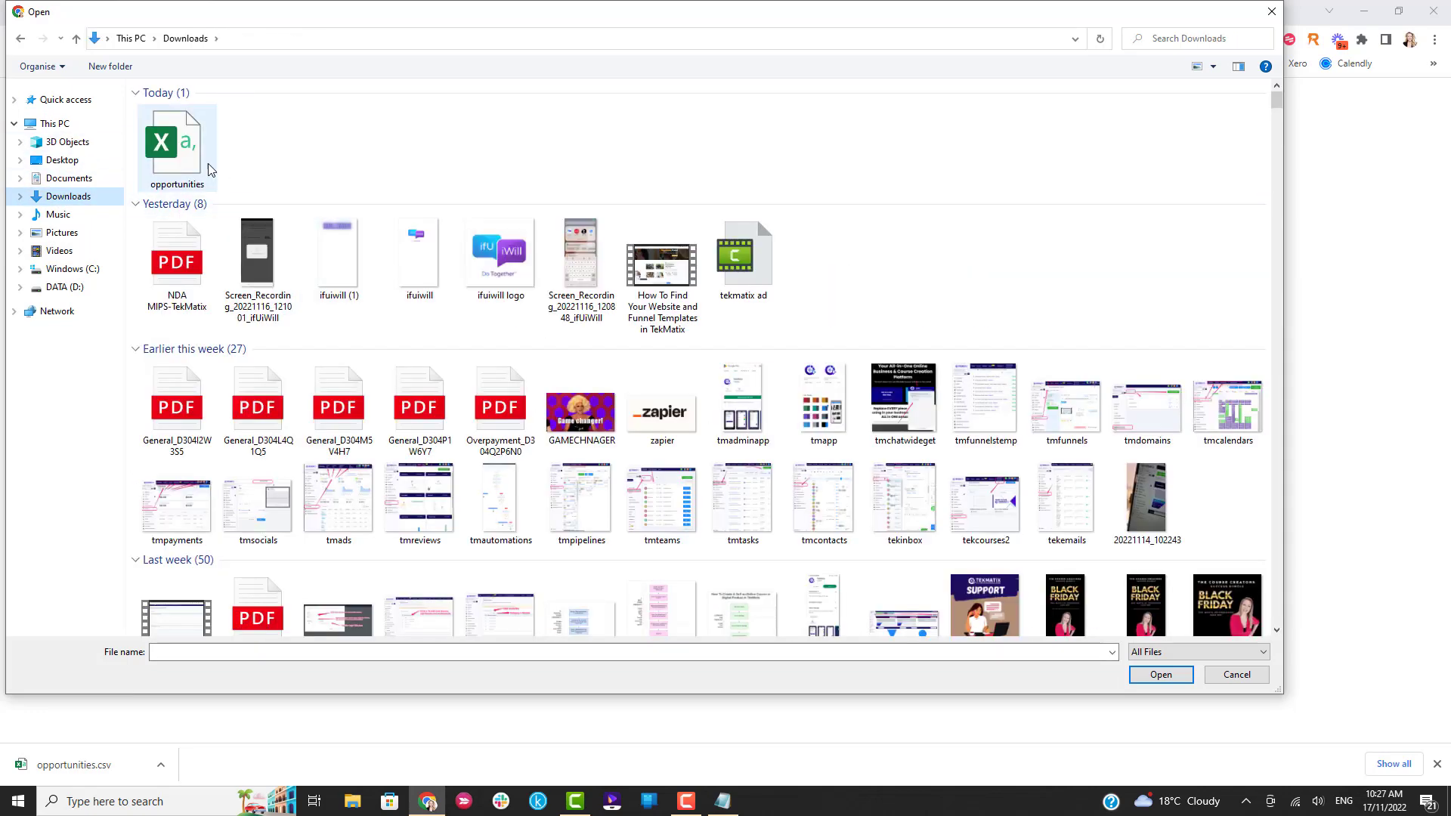
{"action": "double_click", "coordinate": [189, 147]}
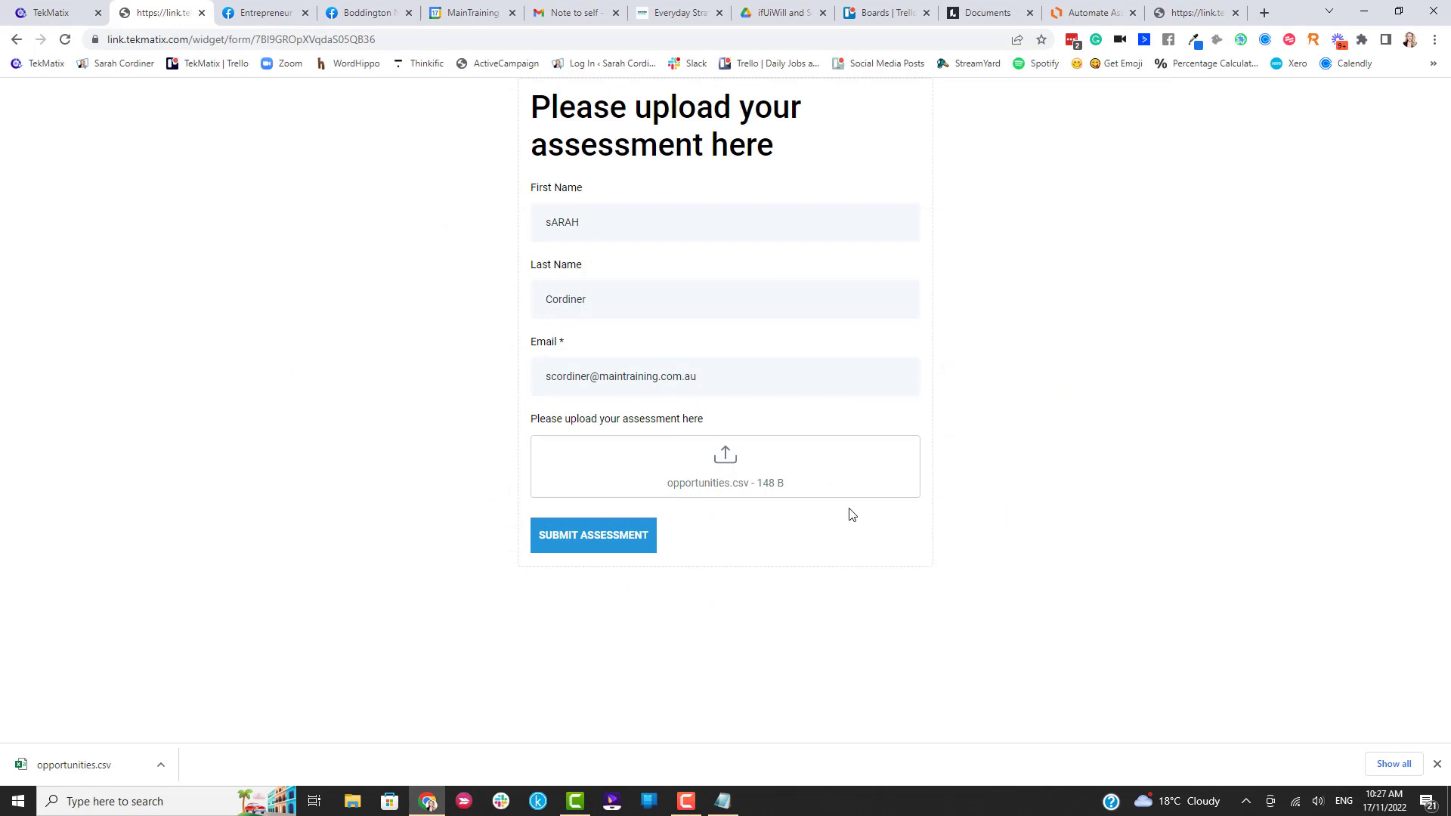
{"action": "left_click", "coordinate": [602, 534]}
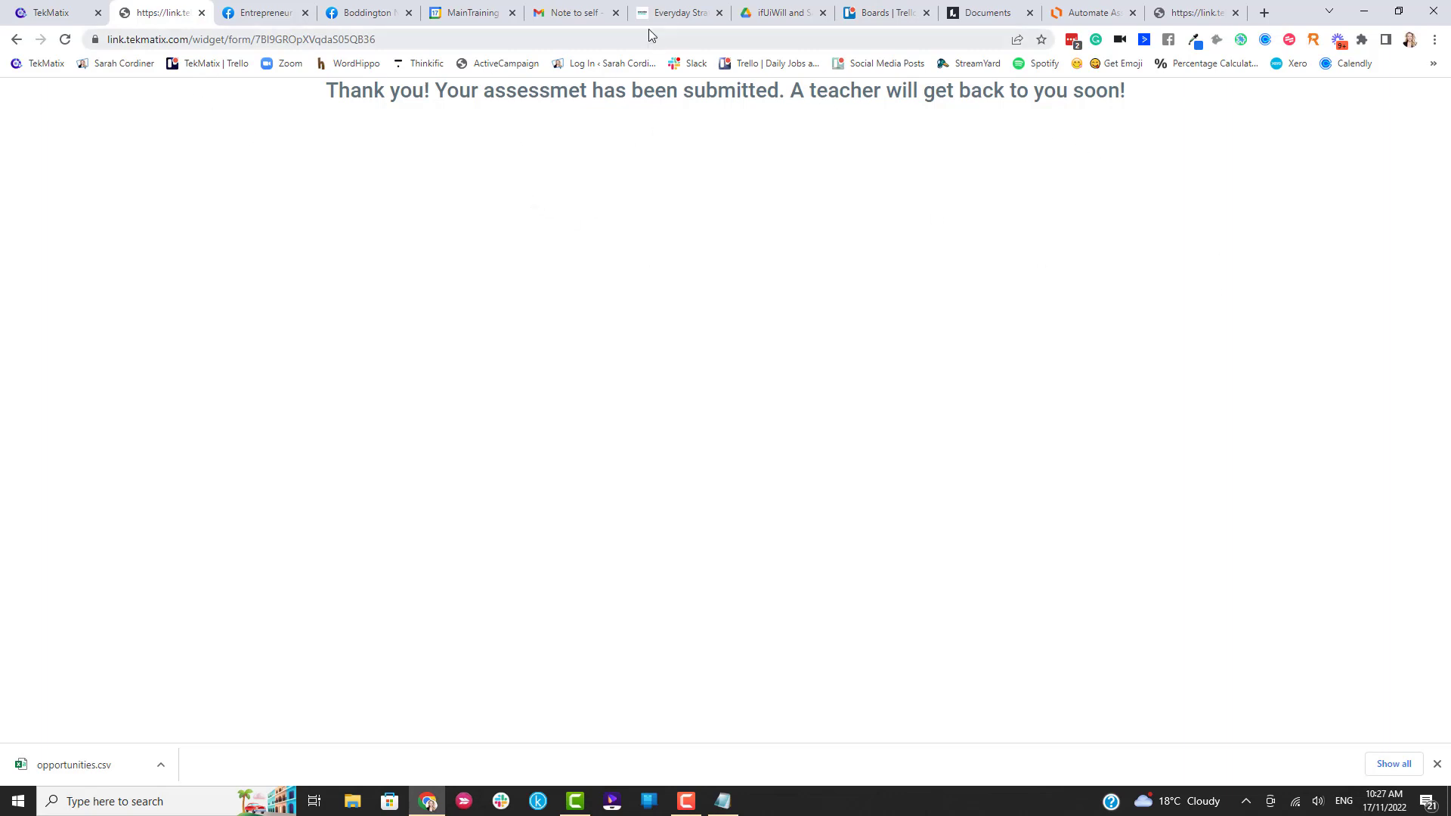
Check the saved form embed code in Notepad, then return to the course outline.
{"action": "left_click", "coordinate": [47, 12]}
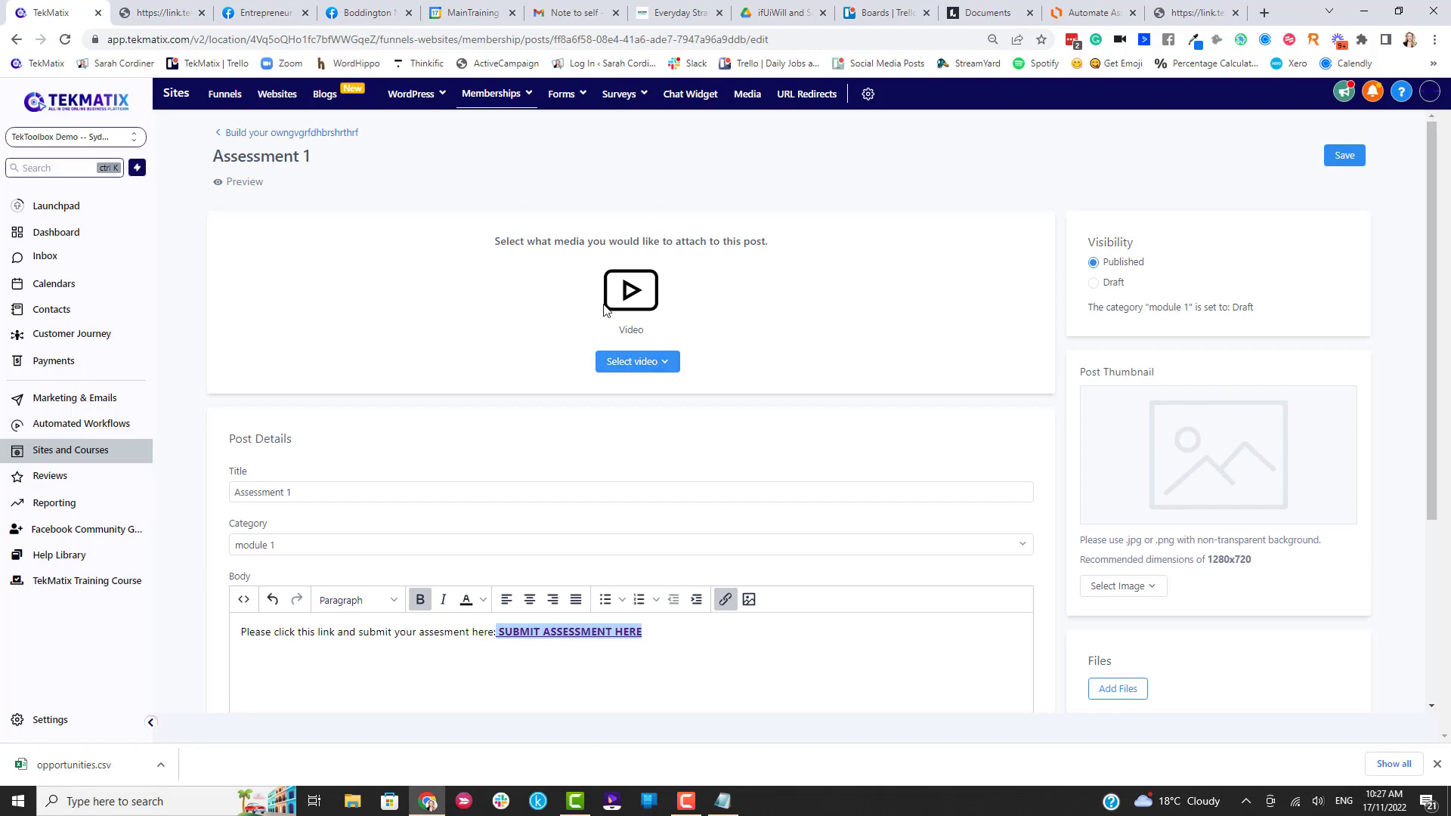
{"action": "left_click", "coordinate": [723, 801]}
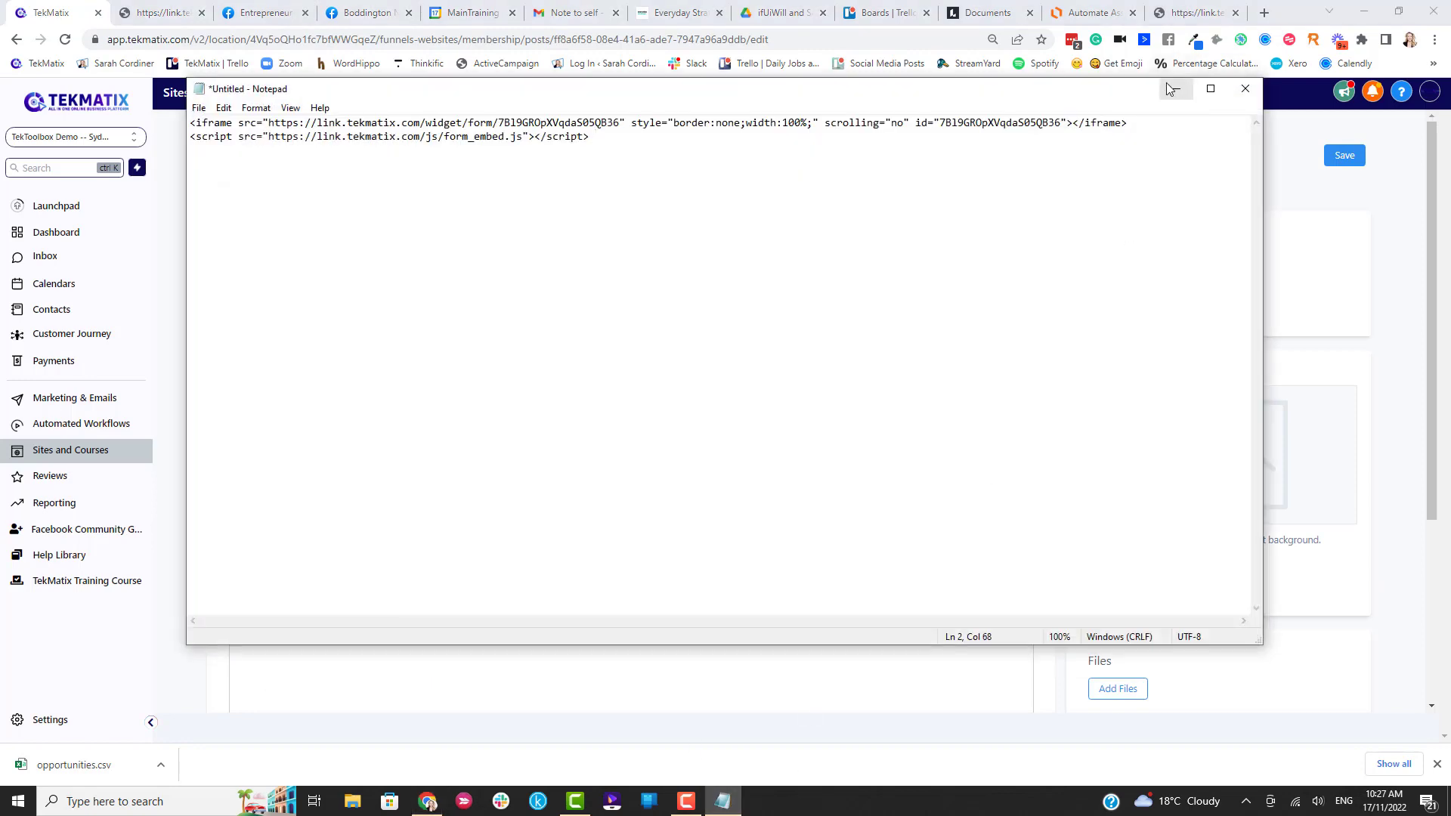
{"action": "left_click", "coordinate": [1176, 89]}
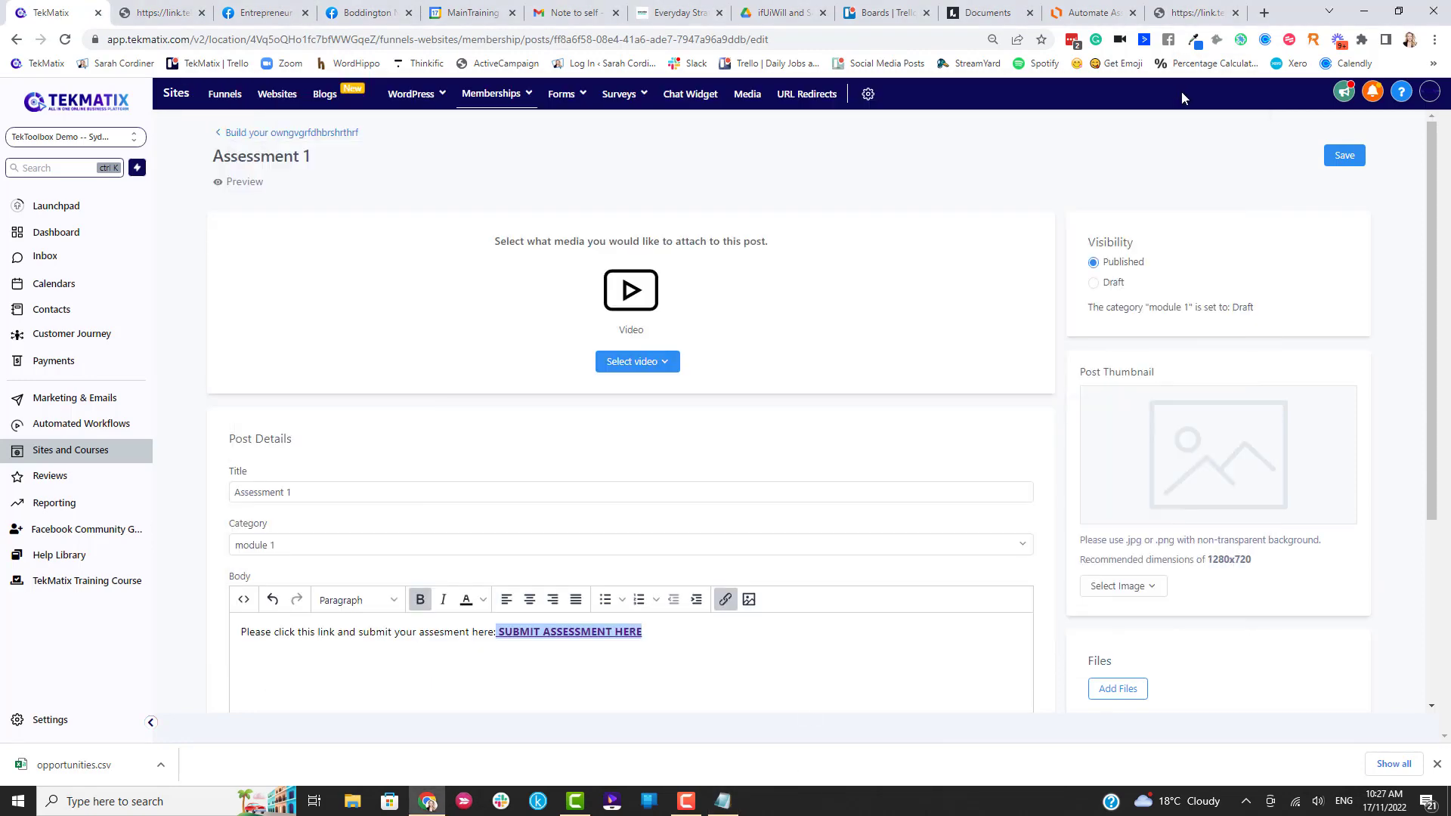
{"action": "left_click", "coordinate": [281, 133]}
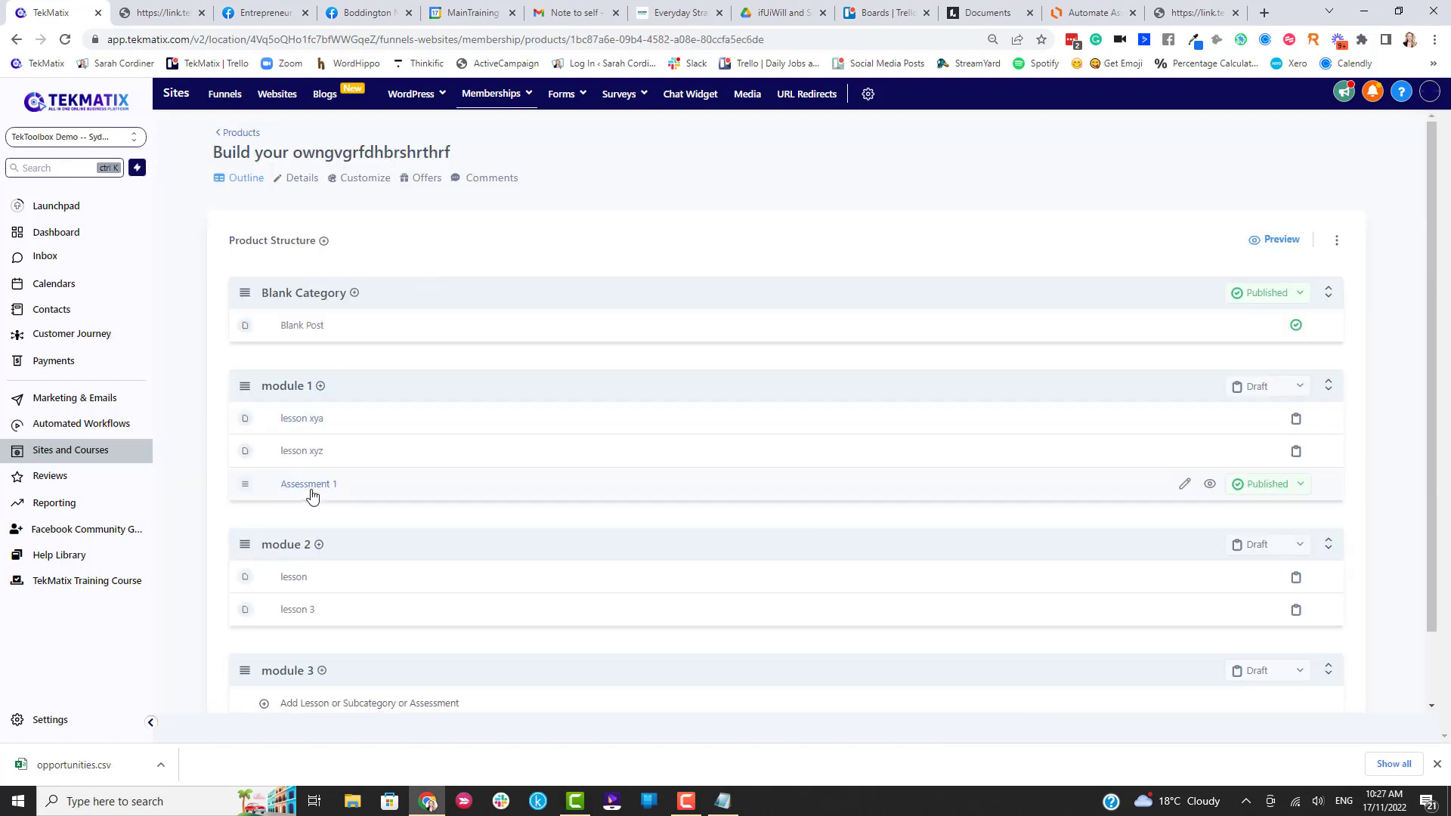
Add a lesson titled 'Assessment 1 - embed version' to module 1 and open it for editing.
{"action": "left_click", "coordinate": [321, 387]}
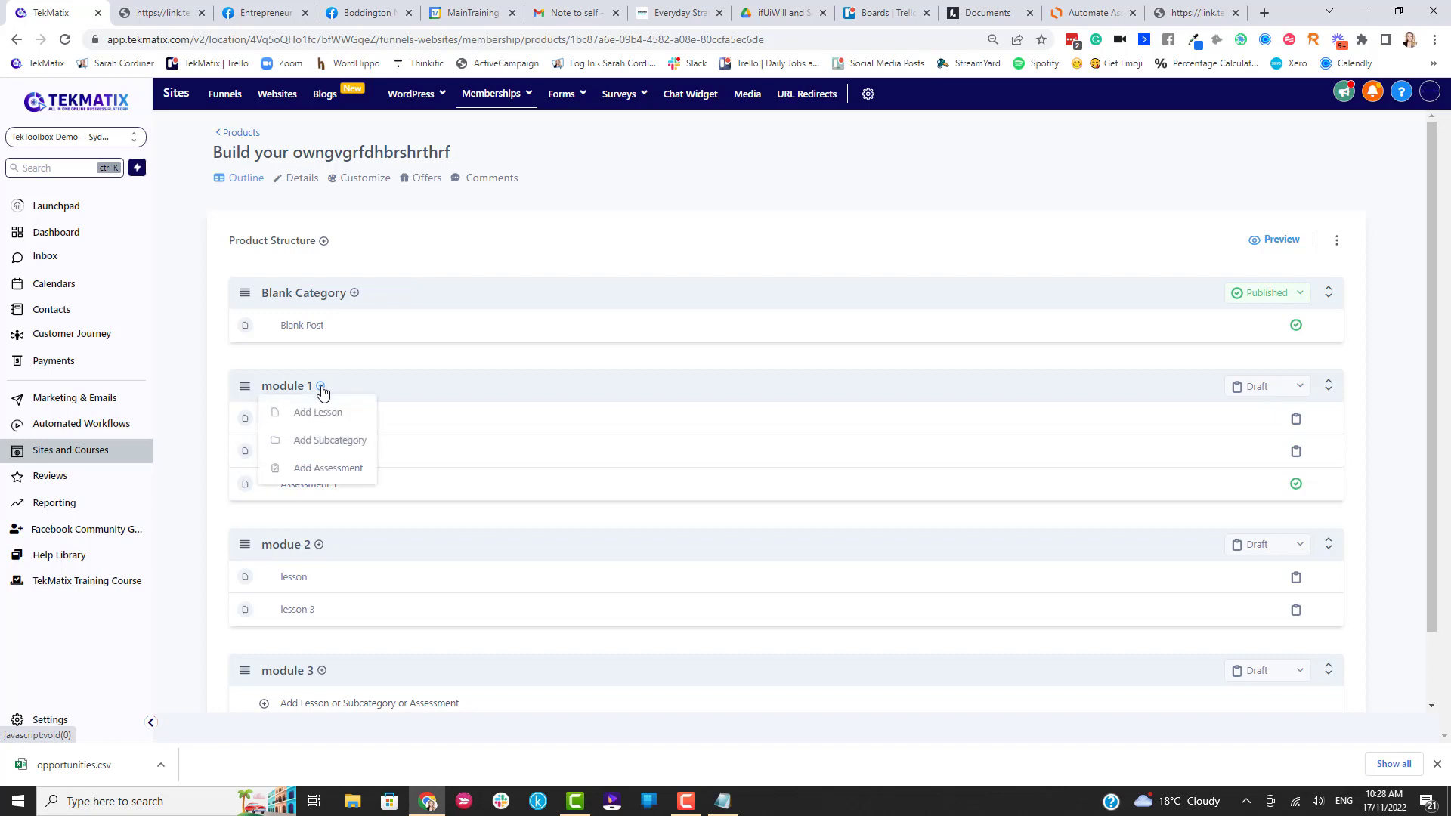
{"action": "left_click", "coordinate": [314, 412]}
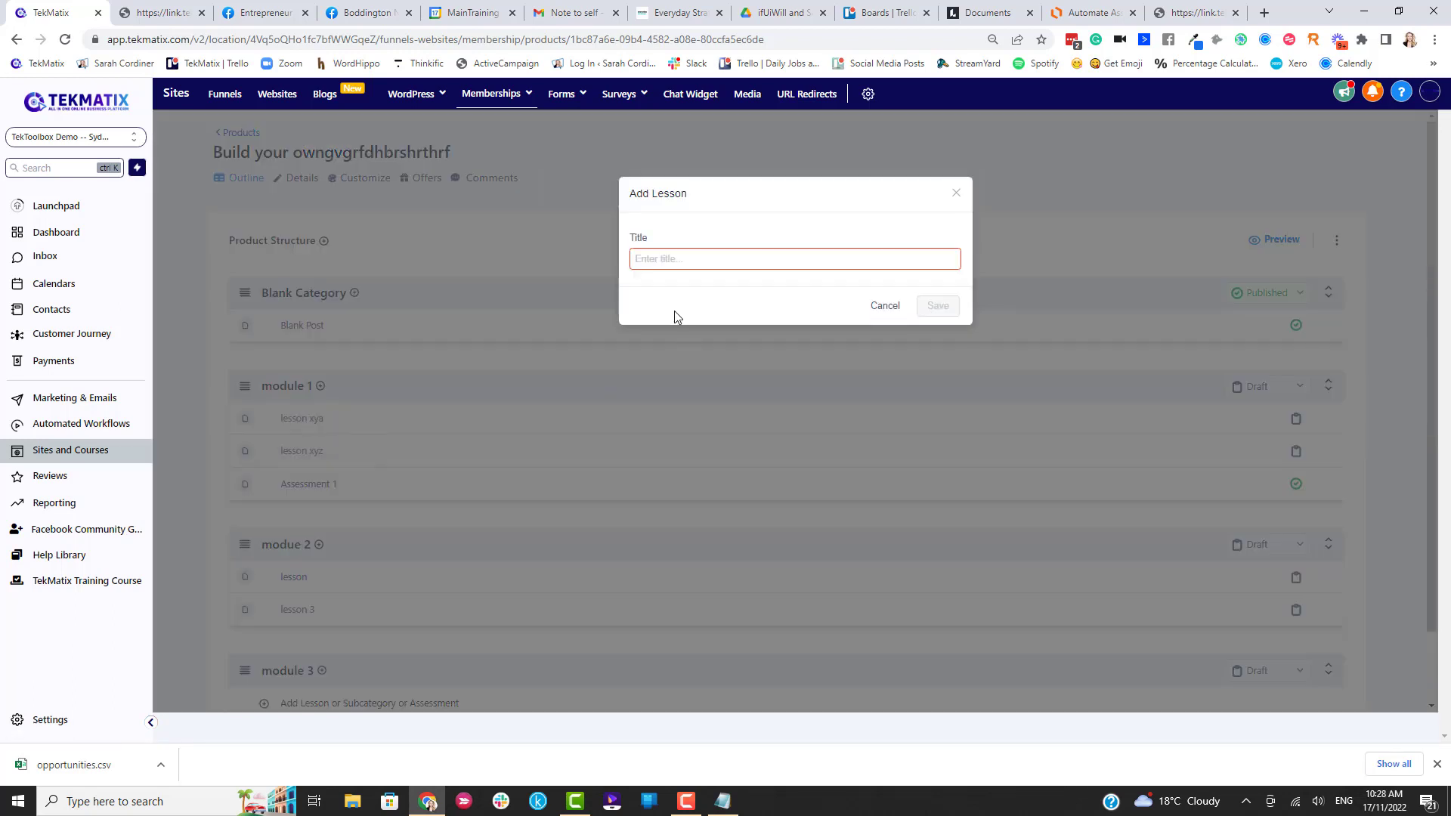
{"action": "type", "text": "Assessmen"}
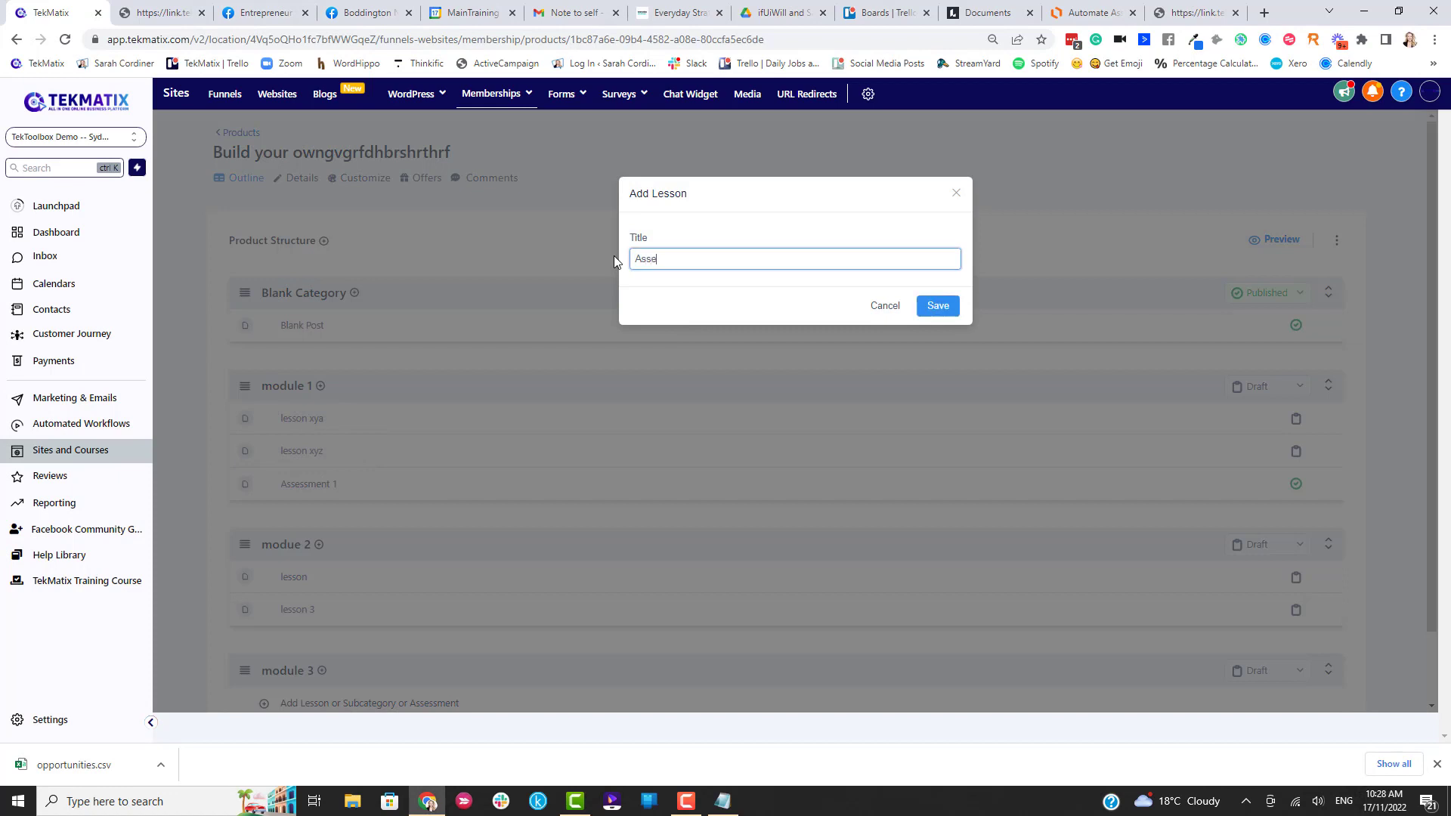
{"action": "type", "text": "t 1 - embed version"}
{"action": "left_click", "coordinate": [935, 305]}
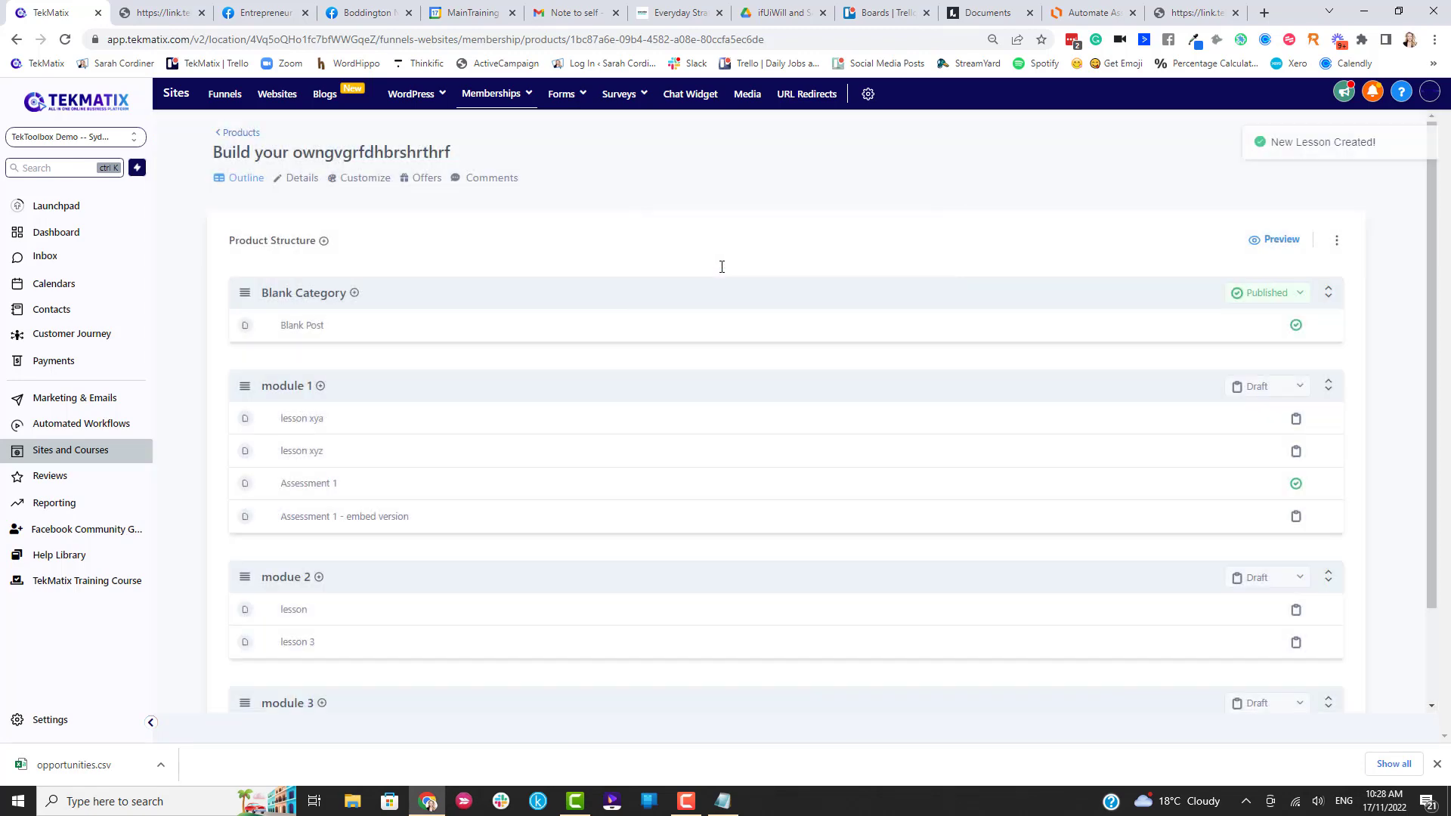
{"action": "left_click", "coordinate": [372, 519]}
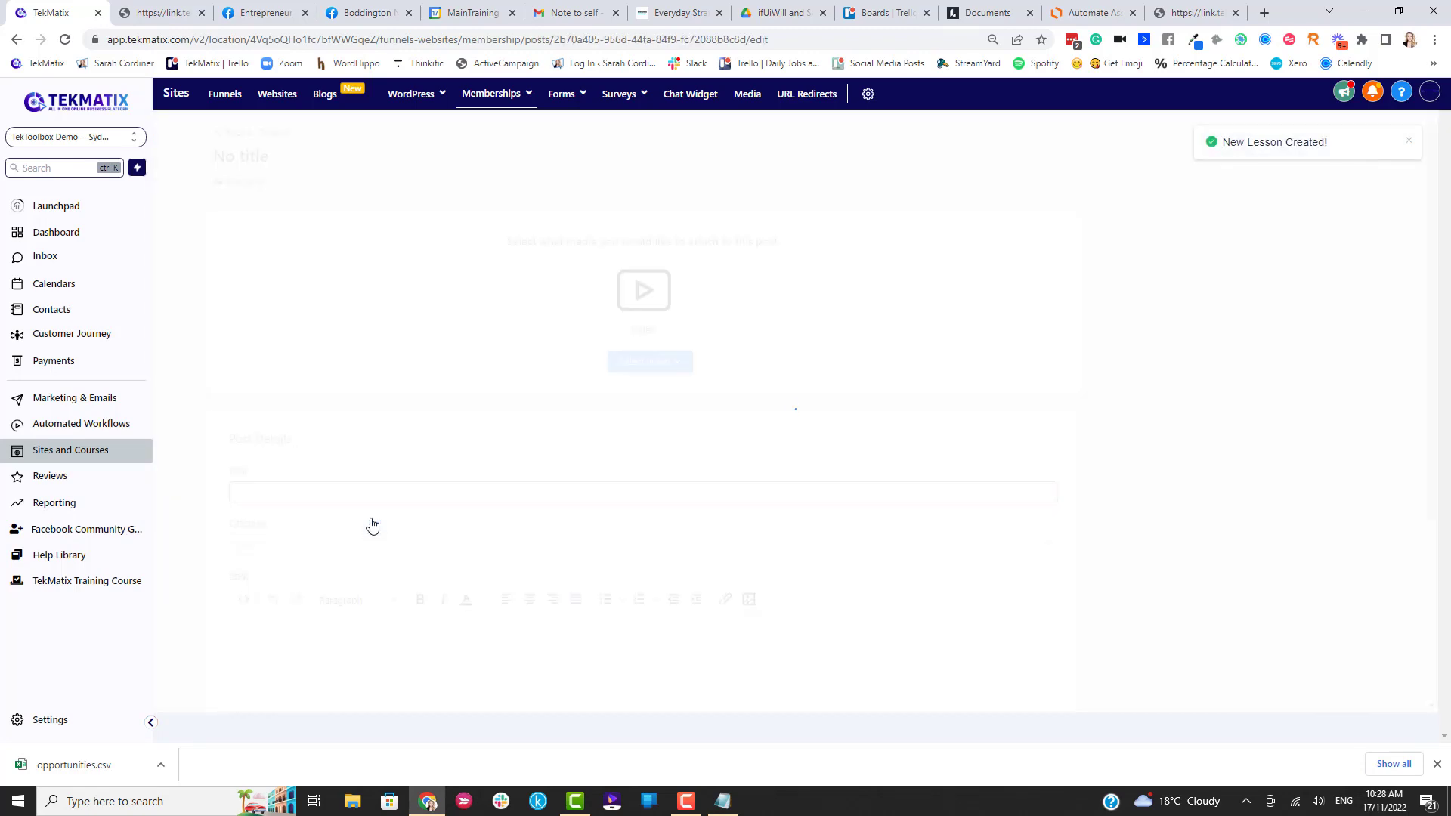
Select both lines of the form embed code in Notepad and return to the lesson.
{"action": "left_click", "coordinate": [724, 802]}
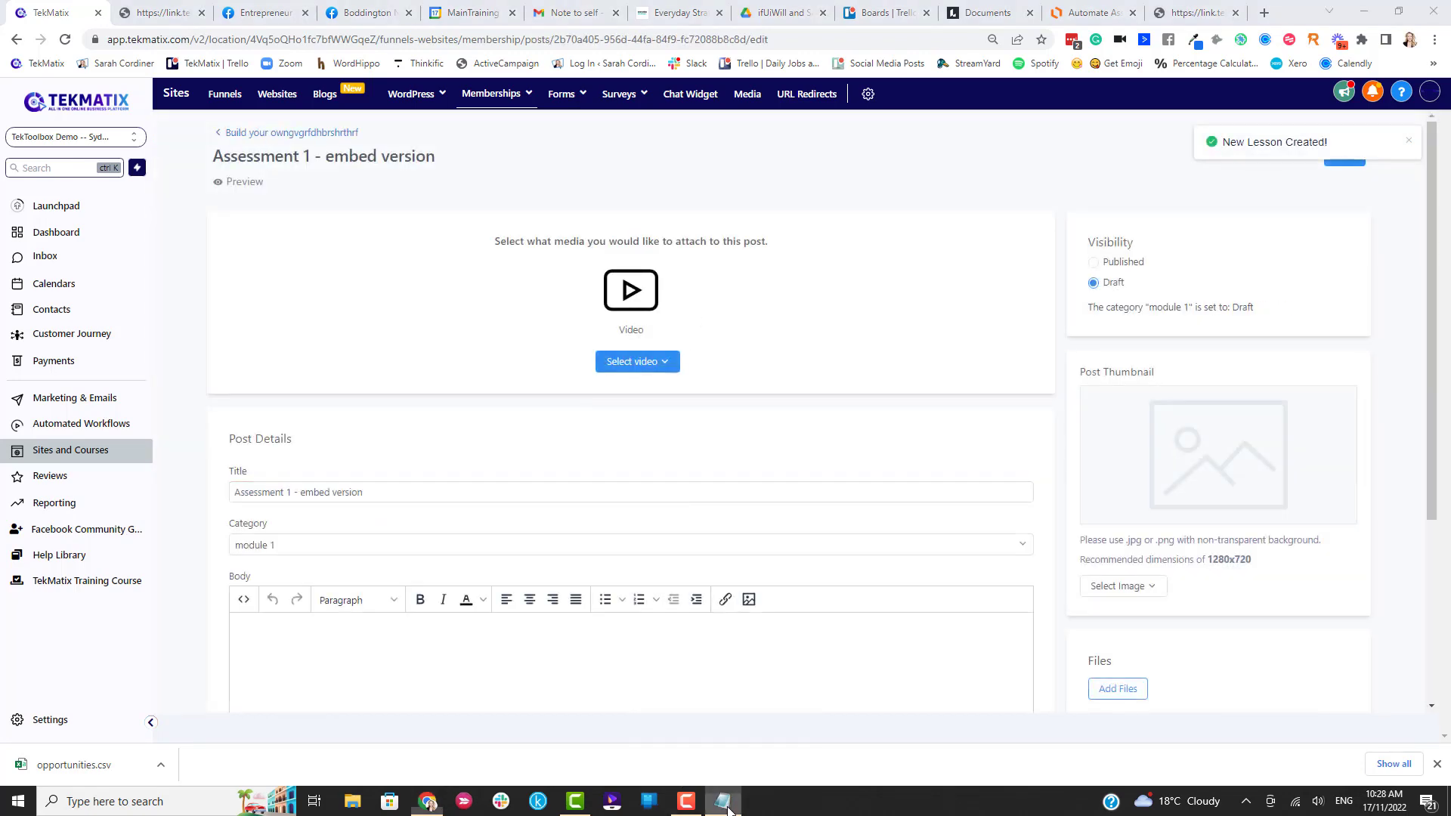
{"action": "left_click_drag", "start_coordinate": [595, 136], "coordinate": [189, 127]}
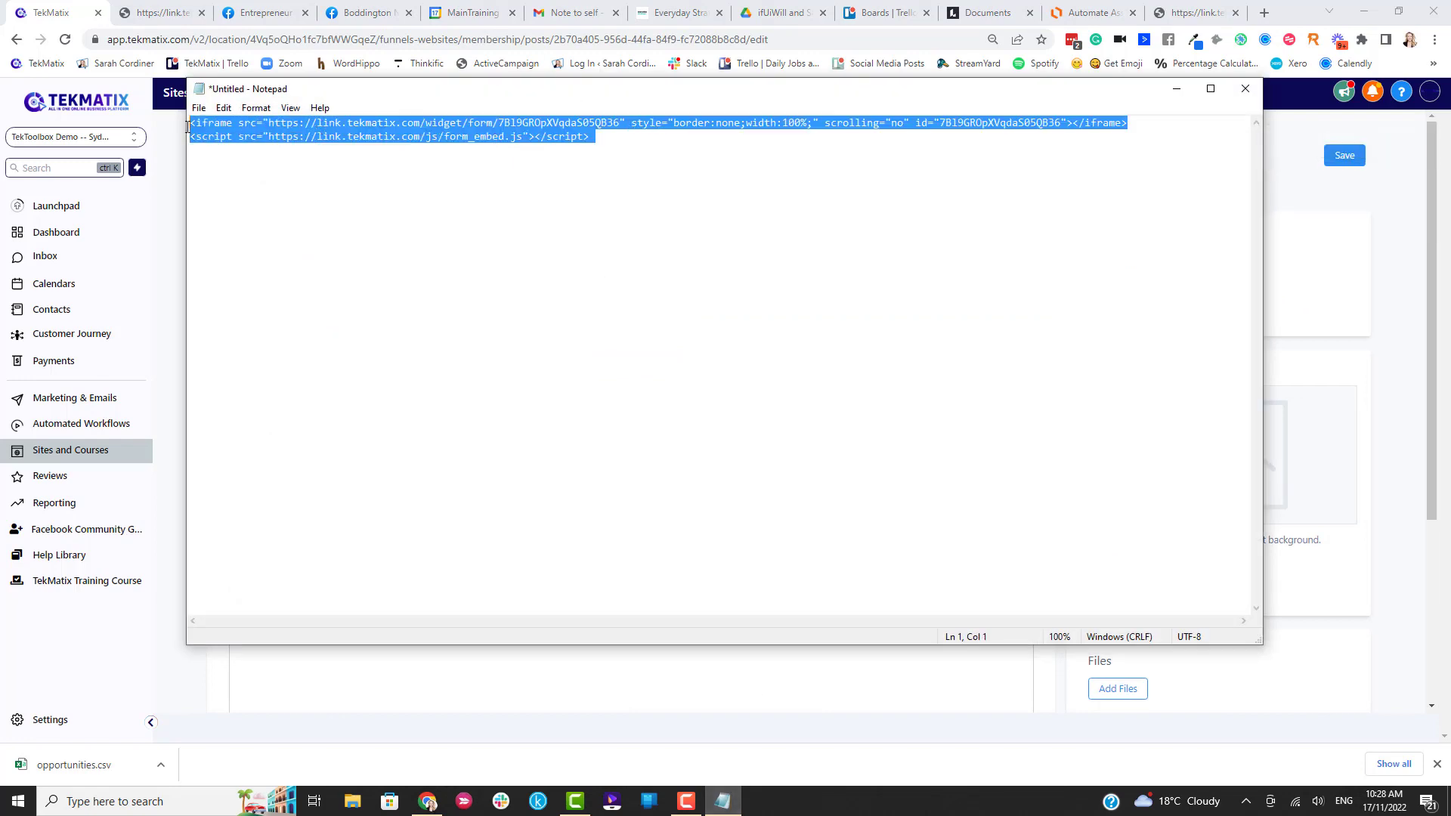
{"action": "left_click", "coordinate": [1176, 88]}
{"action": "scroll", "coordinate": [408, 477], "scroll_direction": "down", "scroll_amount": 3}
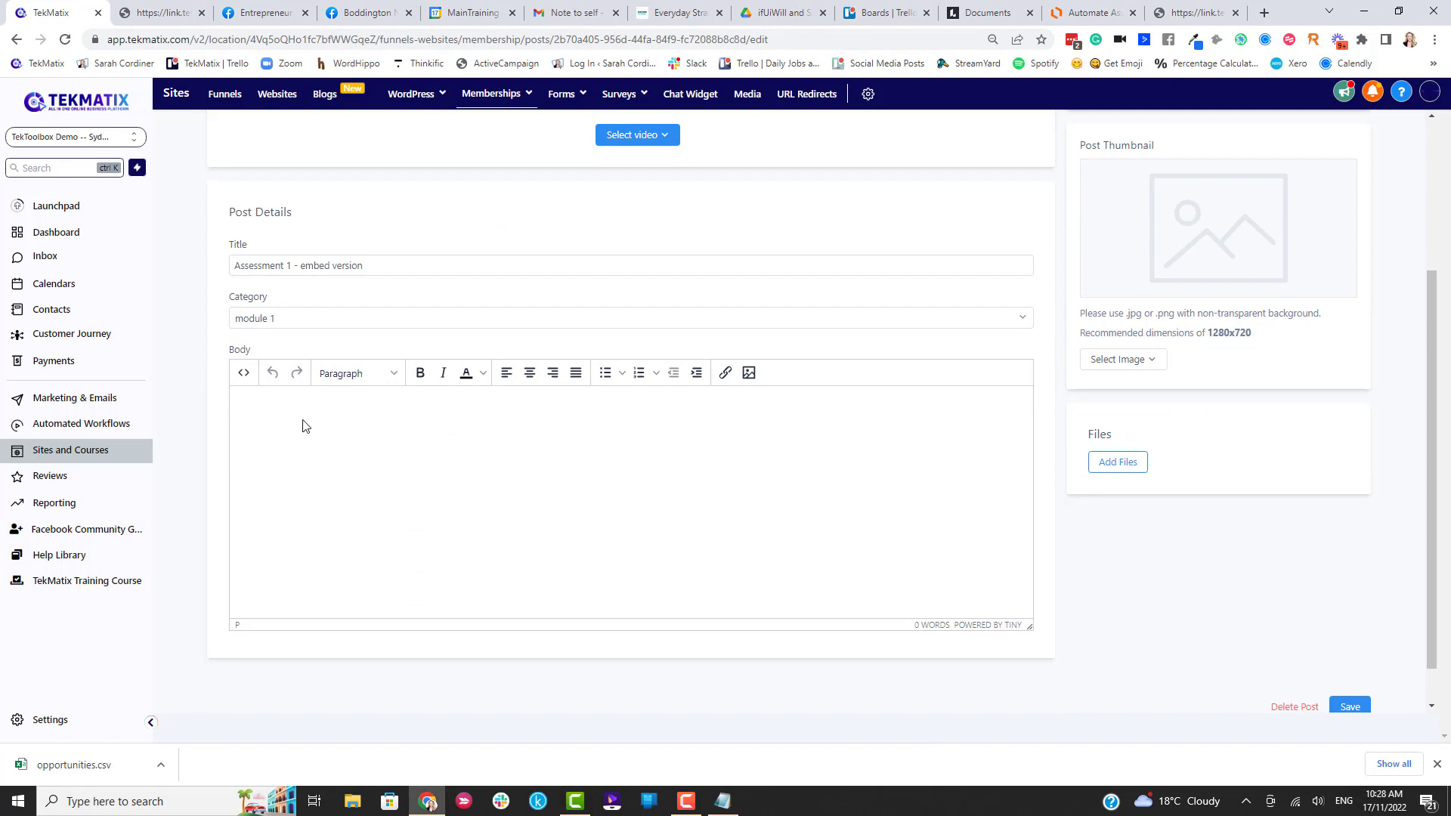
Paste the form's iframe embed code into the lesson body's source code and apply it.
{"action": "left_click", "coordinate": [243, 373]}
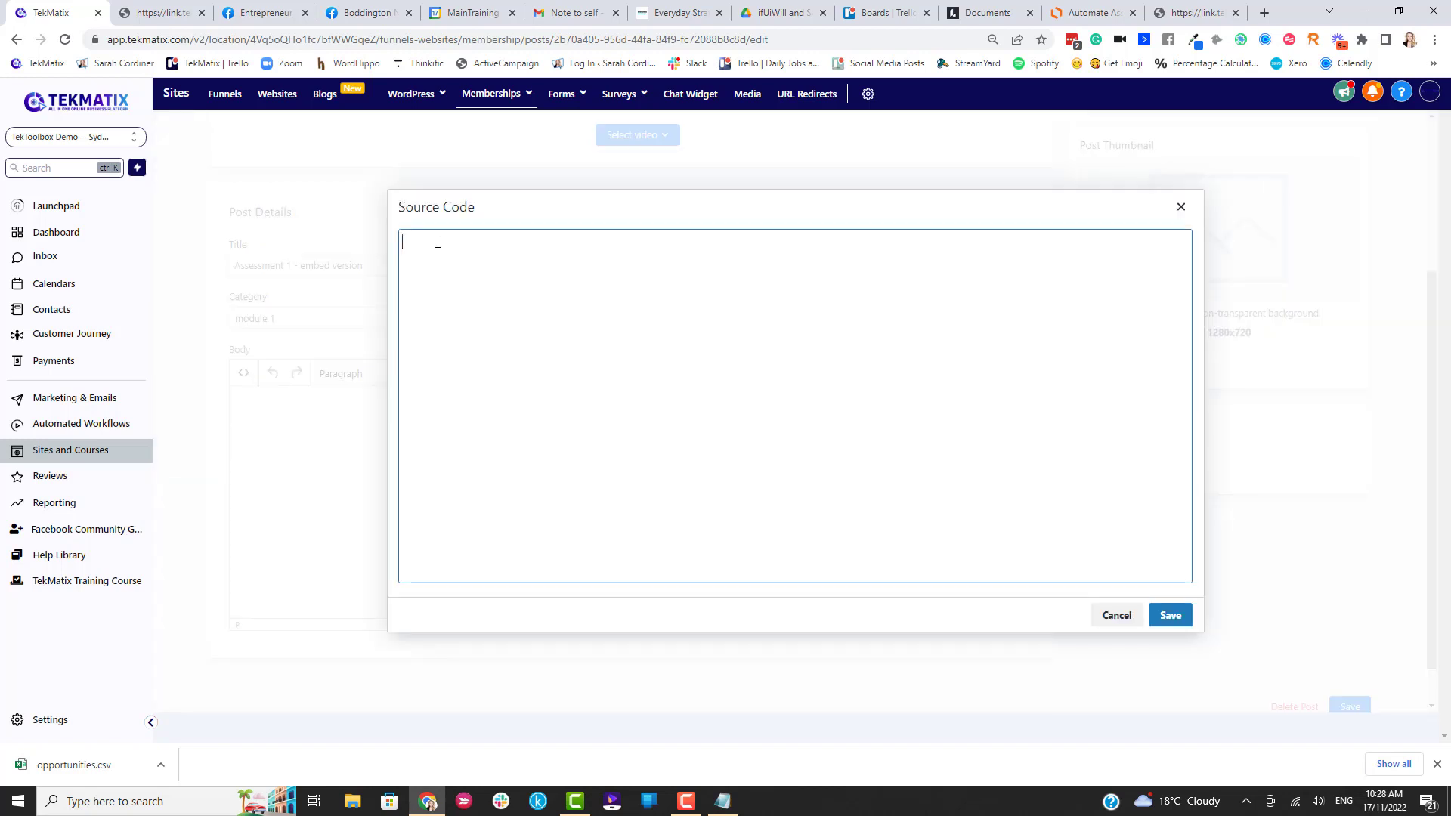
{"action": "type", "text": "<iframe src=\"https://link.tekmatix.com/widget/form/7BI9GROpXVqdaS05QB36\" style=\"border:none;width:100%;\" scrolling=\"no\" id=\"7BI9GROpXVqdaS05QB36\"></iframe> <script src=\"https://link.tekmatix.com/js/form_embed.js\"></script>"}
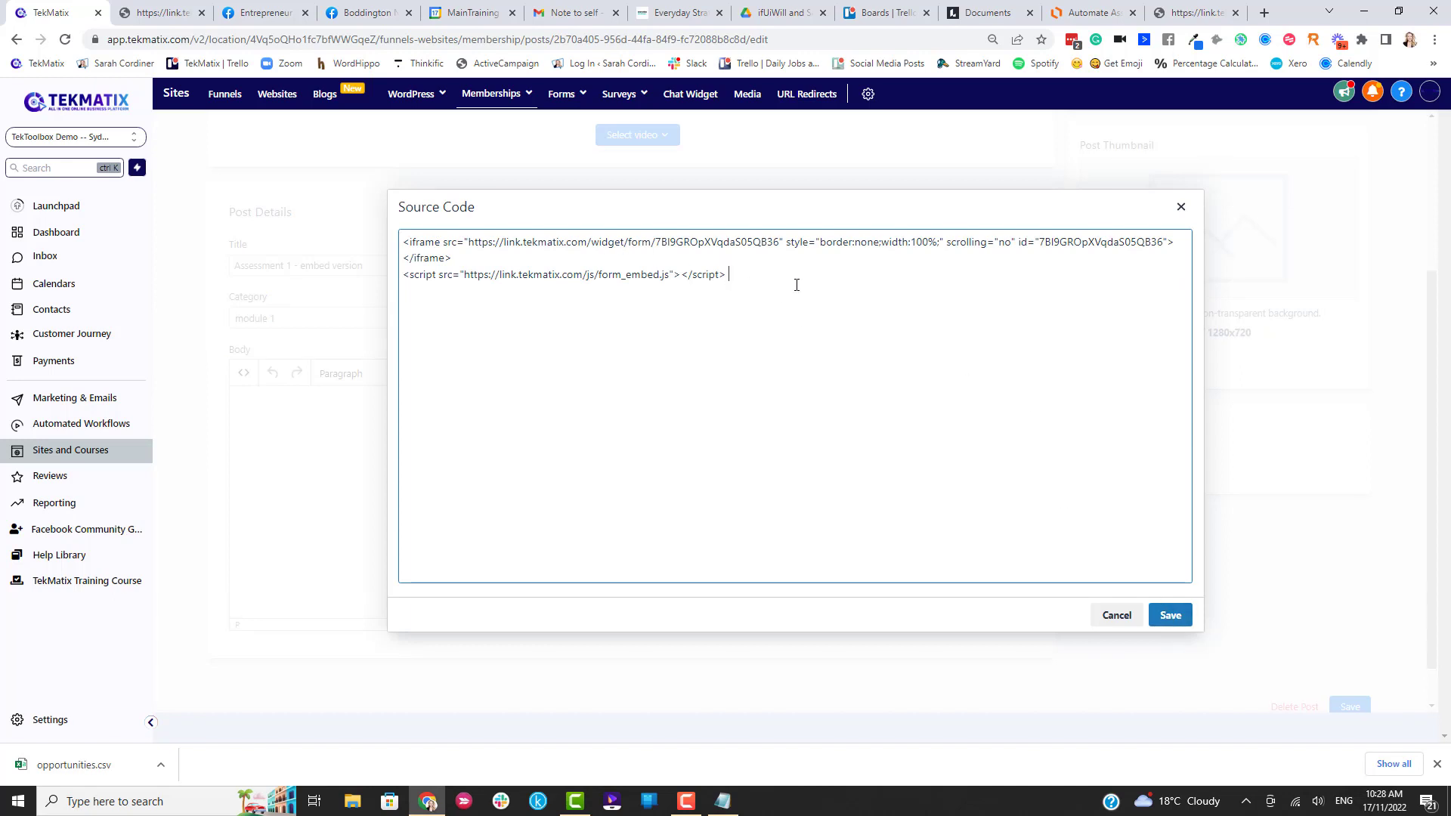
{"action": "left_click", "coordinate": [1170, 615]}
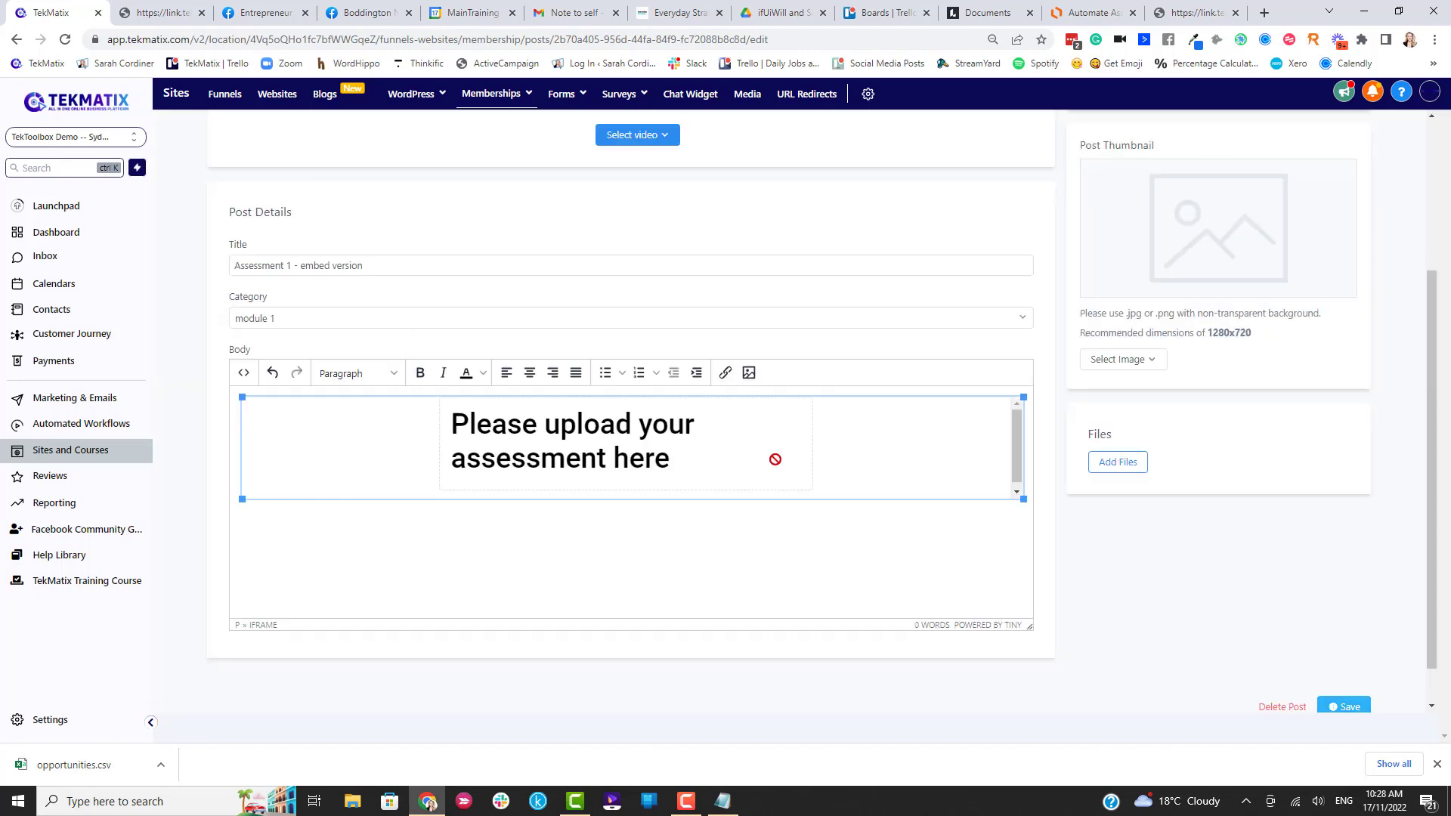
Set the lesson's visibility to Published and save it.
{"action": "scroll", "coordinate": [786, 468], "scroll_direction": "down", "scroll_amount": 1}
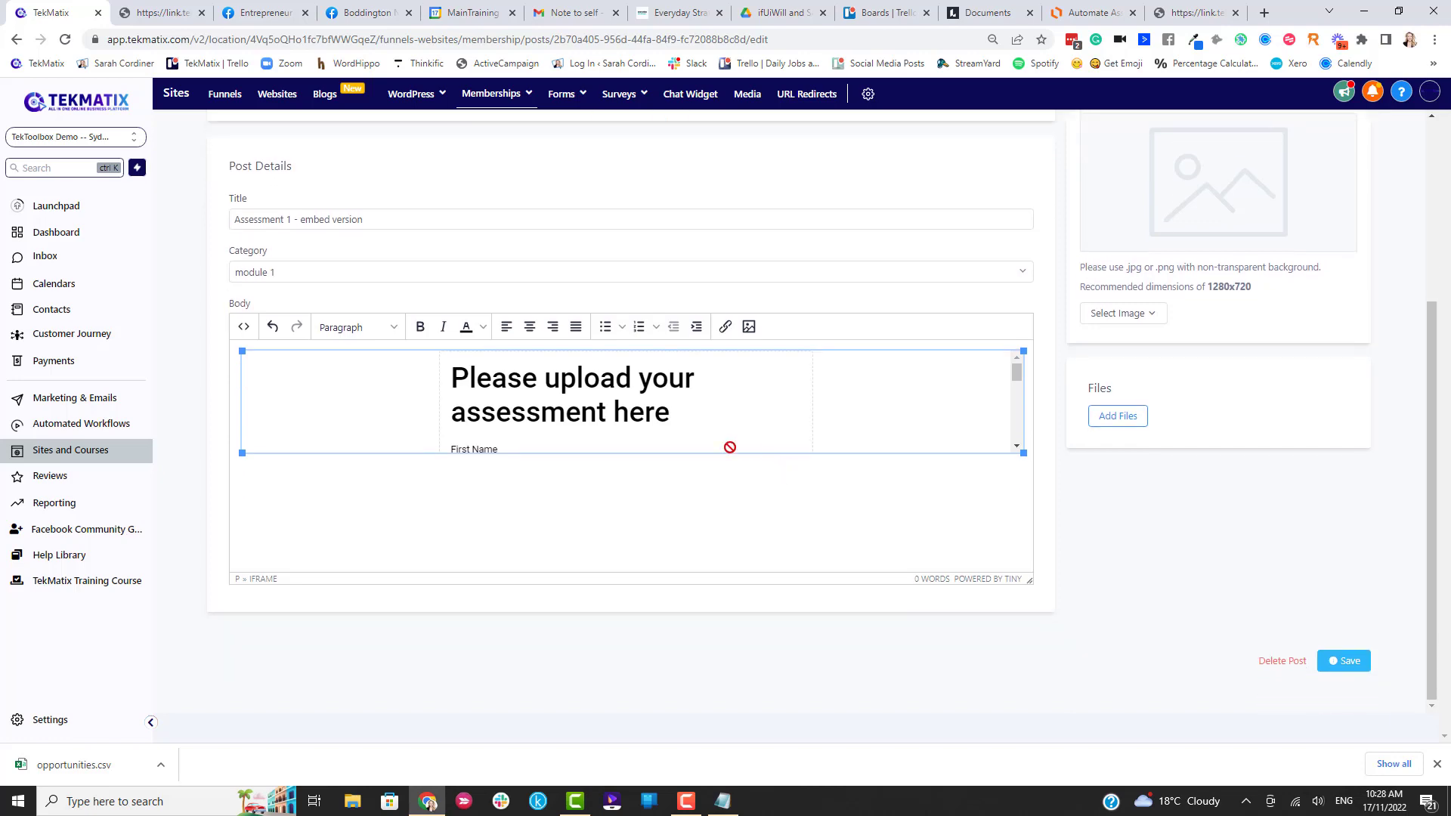
{"action": "scroll", "coordinate": [609, 439], "scroll_direction": "up", "scroll_amount": 2}
{"action": "scroll", "coordinate": [610, 440], "scroll_direction": "up", "scroll_amount": 2}
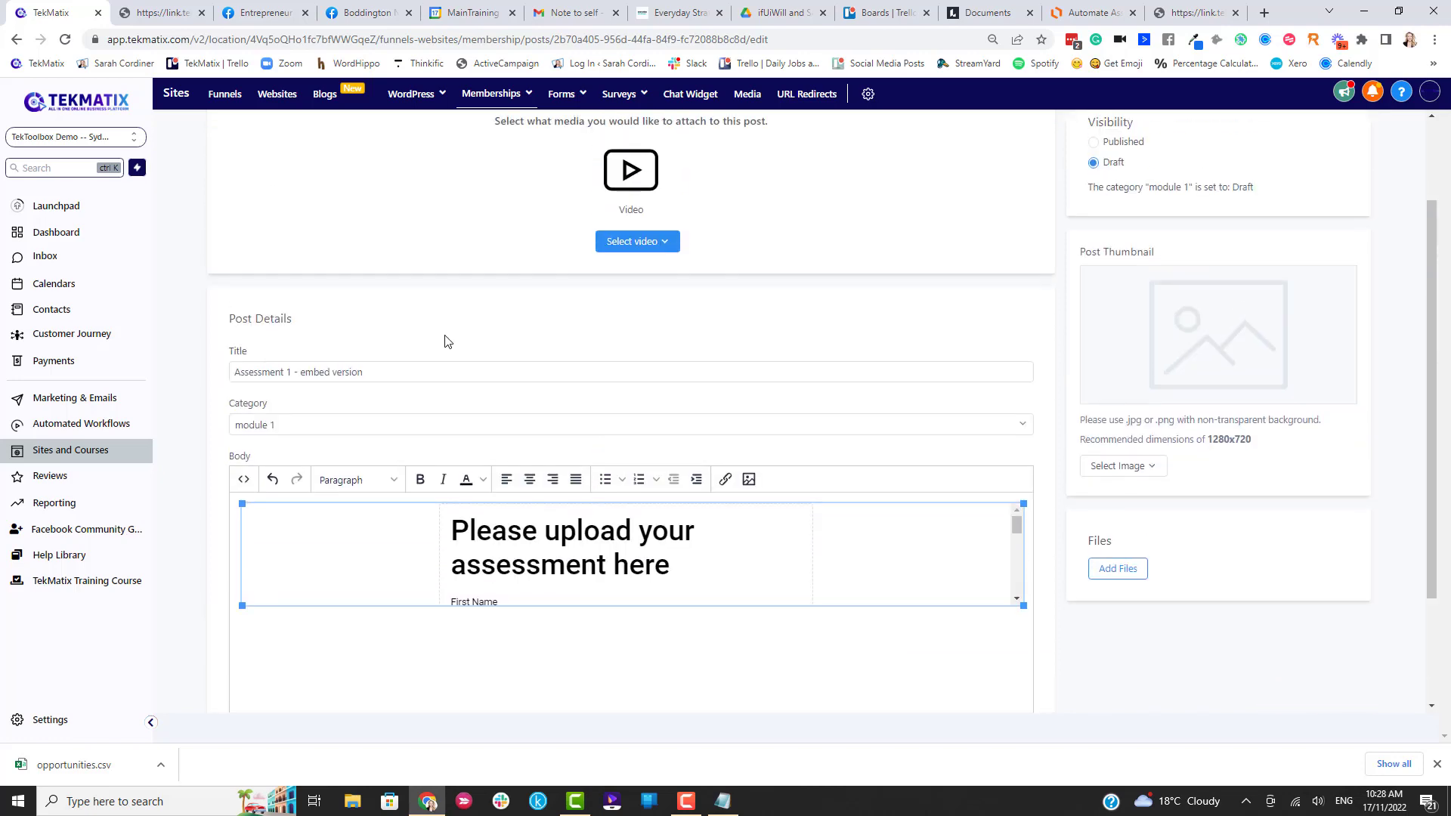
{"action": "scroll", "coordinate": [595, 402], "scroll_direction": "down", "scroll_amount": 3}
{"action": "scroll", "coordinate": [595, 402], "scroll_direction": "up", "scroll_amount": 3}
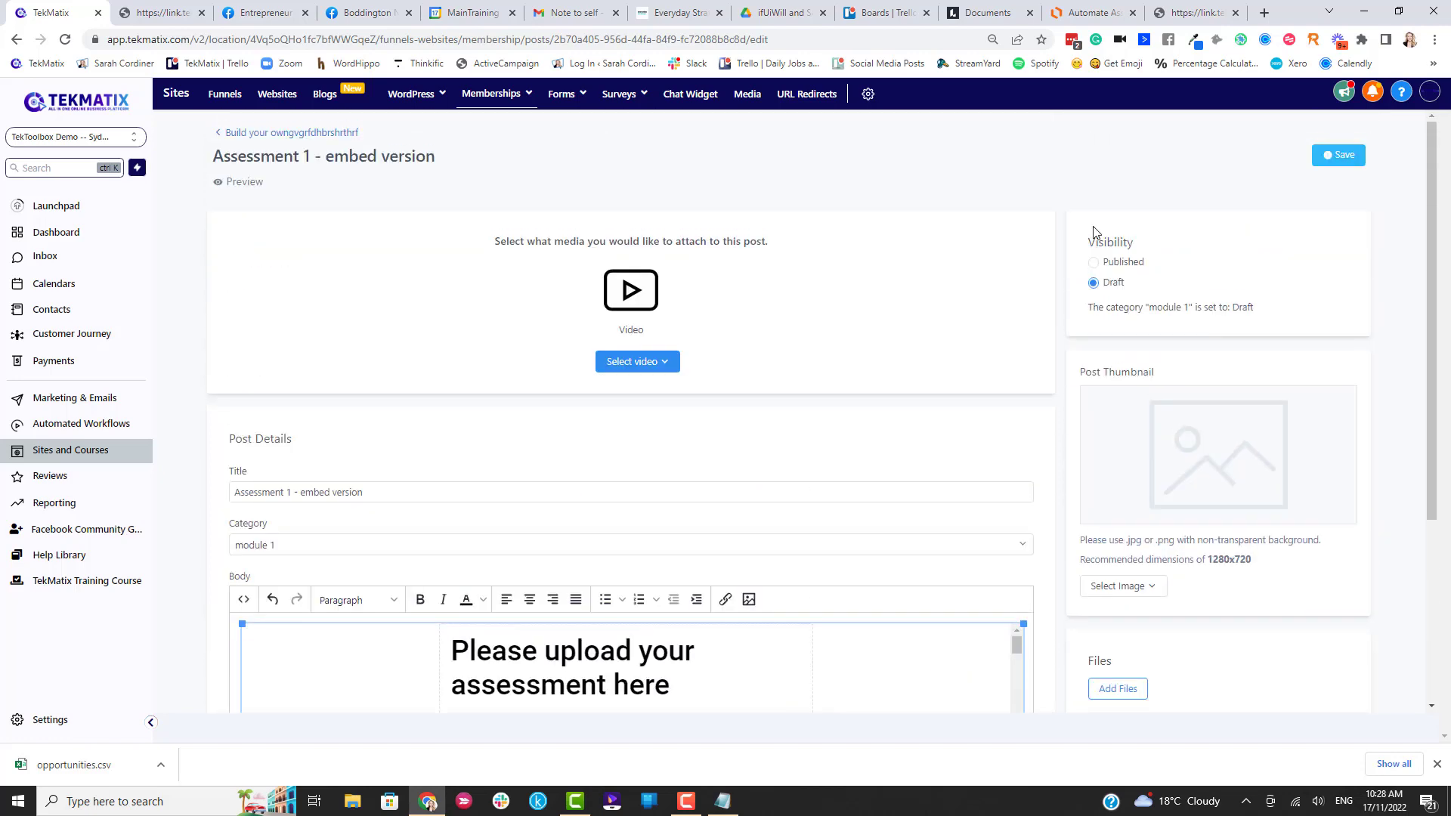
{"action": "left_click", "coordinate": [1094, 263]}
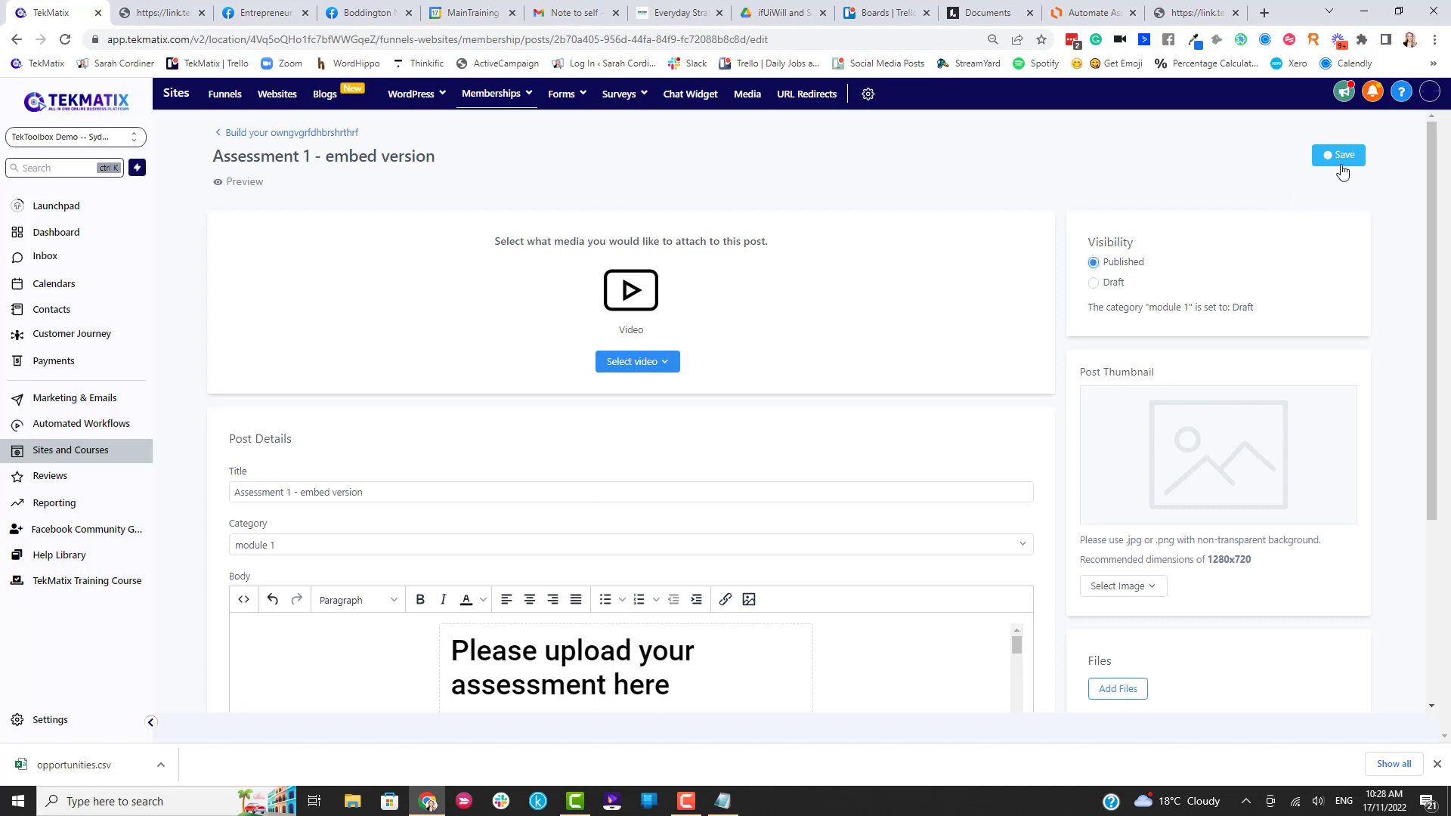
{"action": "left_click", "coordinate": [1339, 162]}
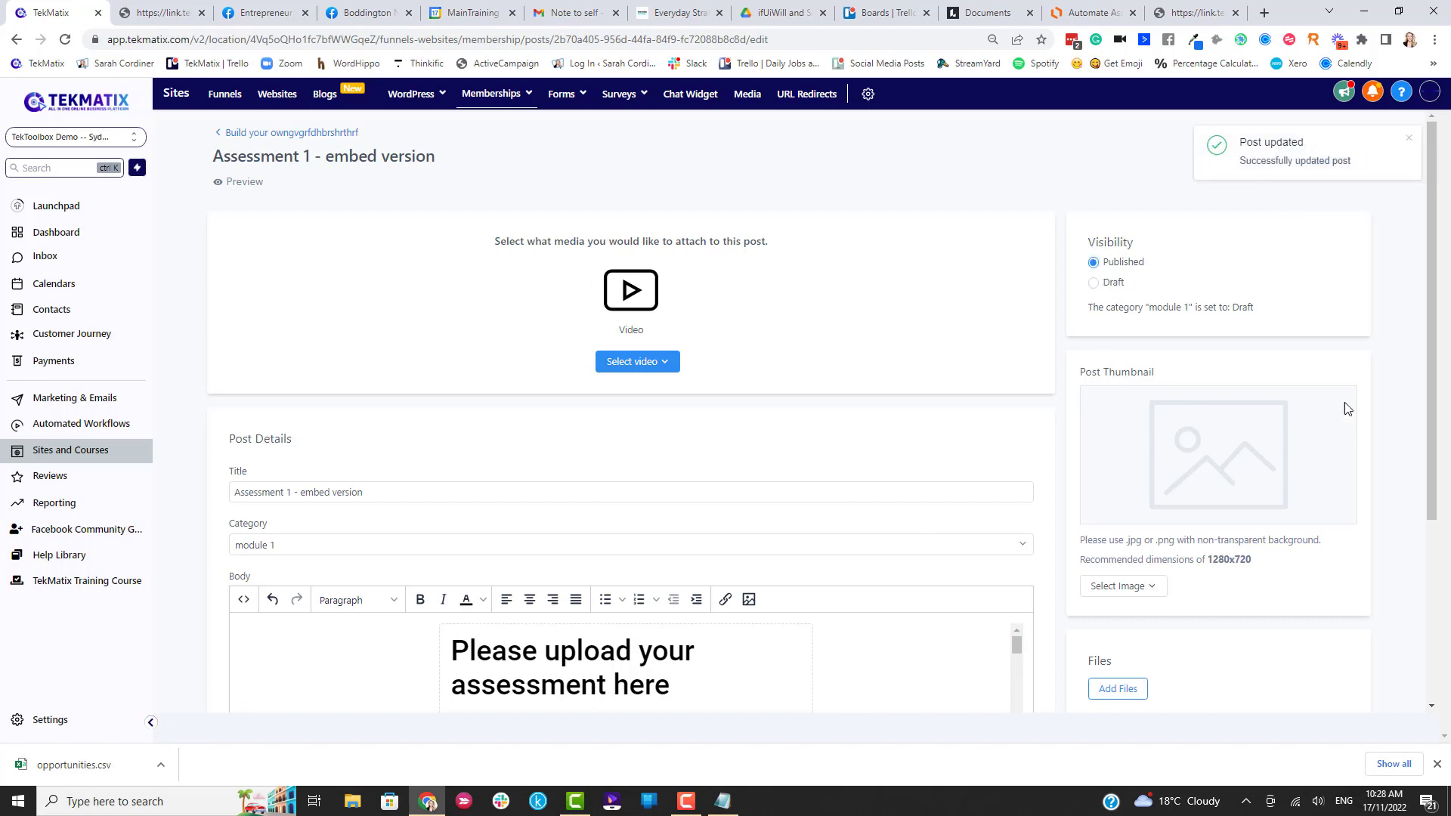
{"action": "left_click", "coordinate": [239, 185]}
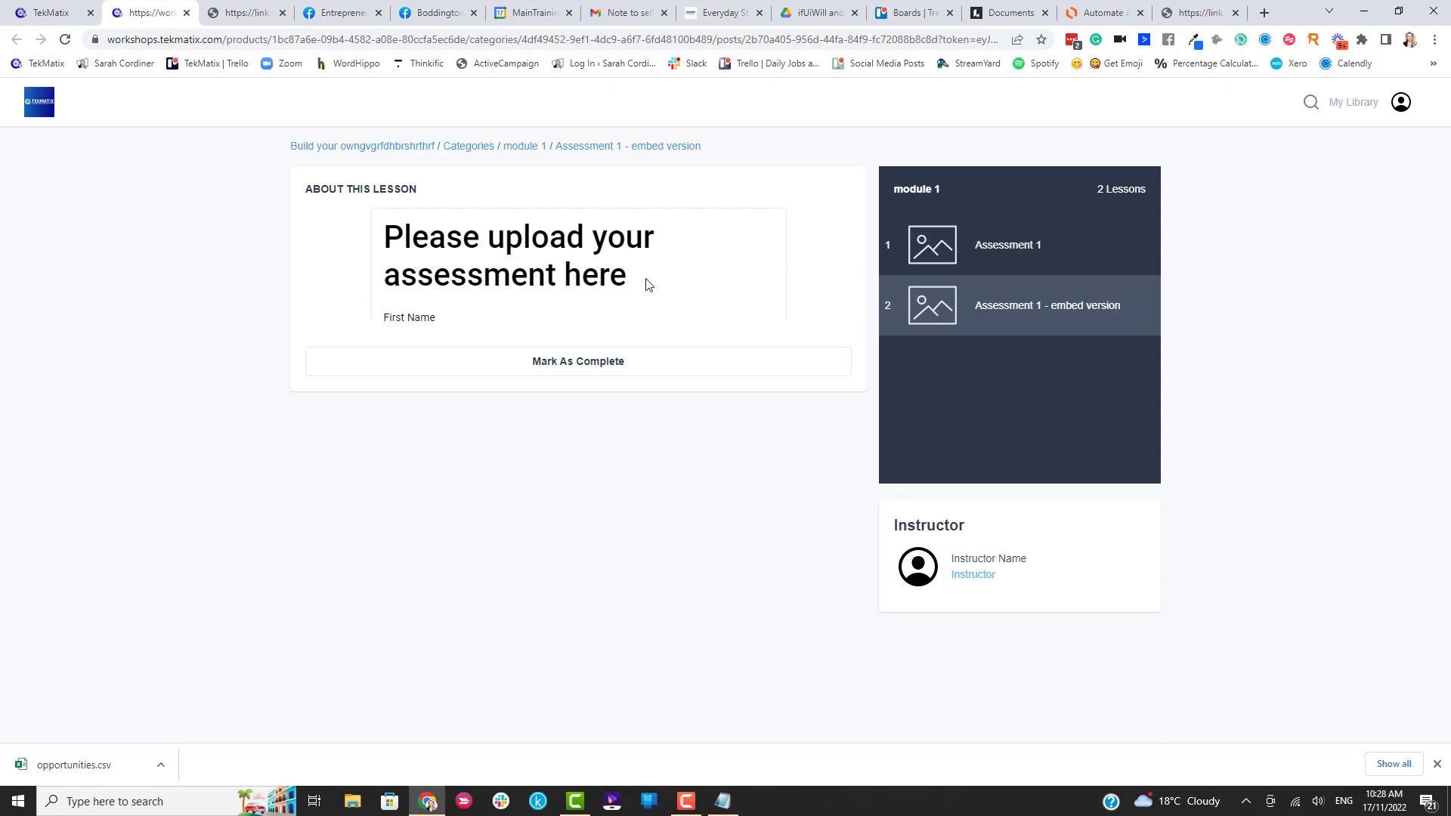
{"action": "left_click", "coordinate": [53, 13]}
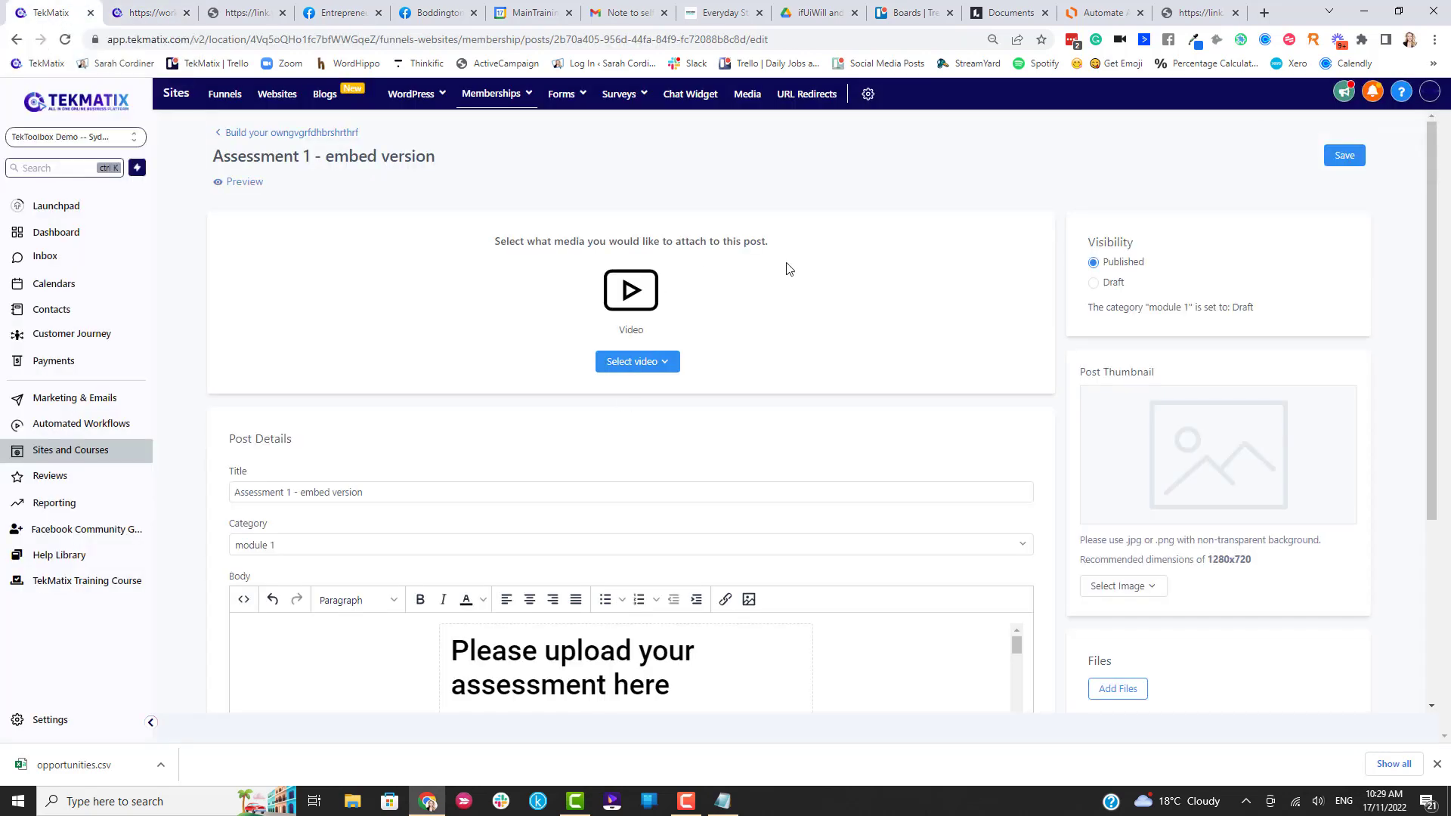
{"action": "left_click", "coordinate": [1107, 7]}
{"action": "scroll", "coordinate": [684, 242], "scroll_direction": "up", "scroll_amount": 2}
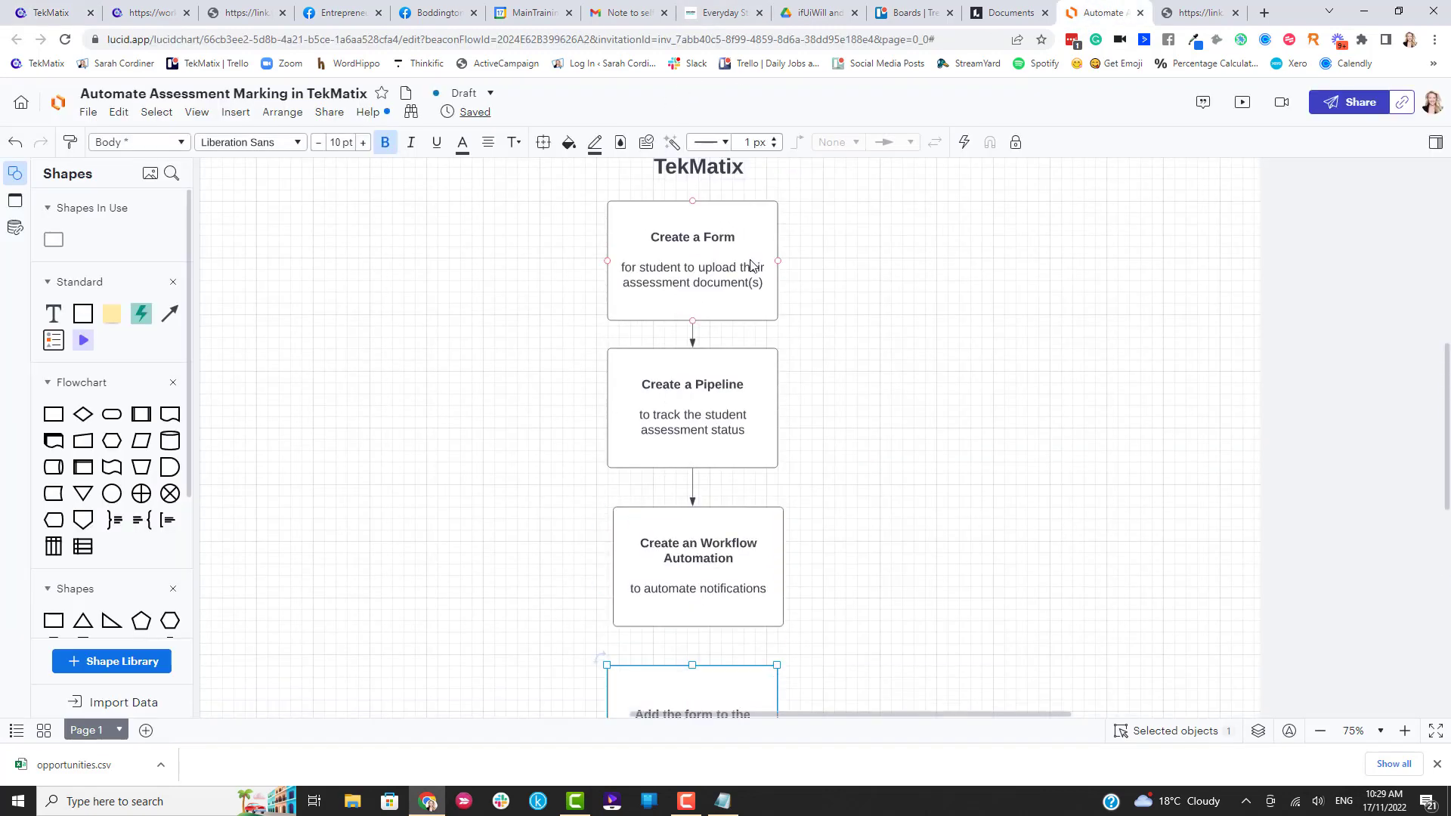
{"action": "scroll", "coordinate": [687, 272], "scroll_direction": "down", "scroll_amount": 2}
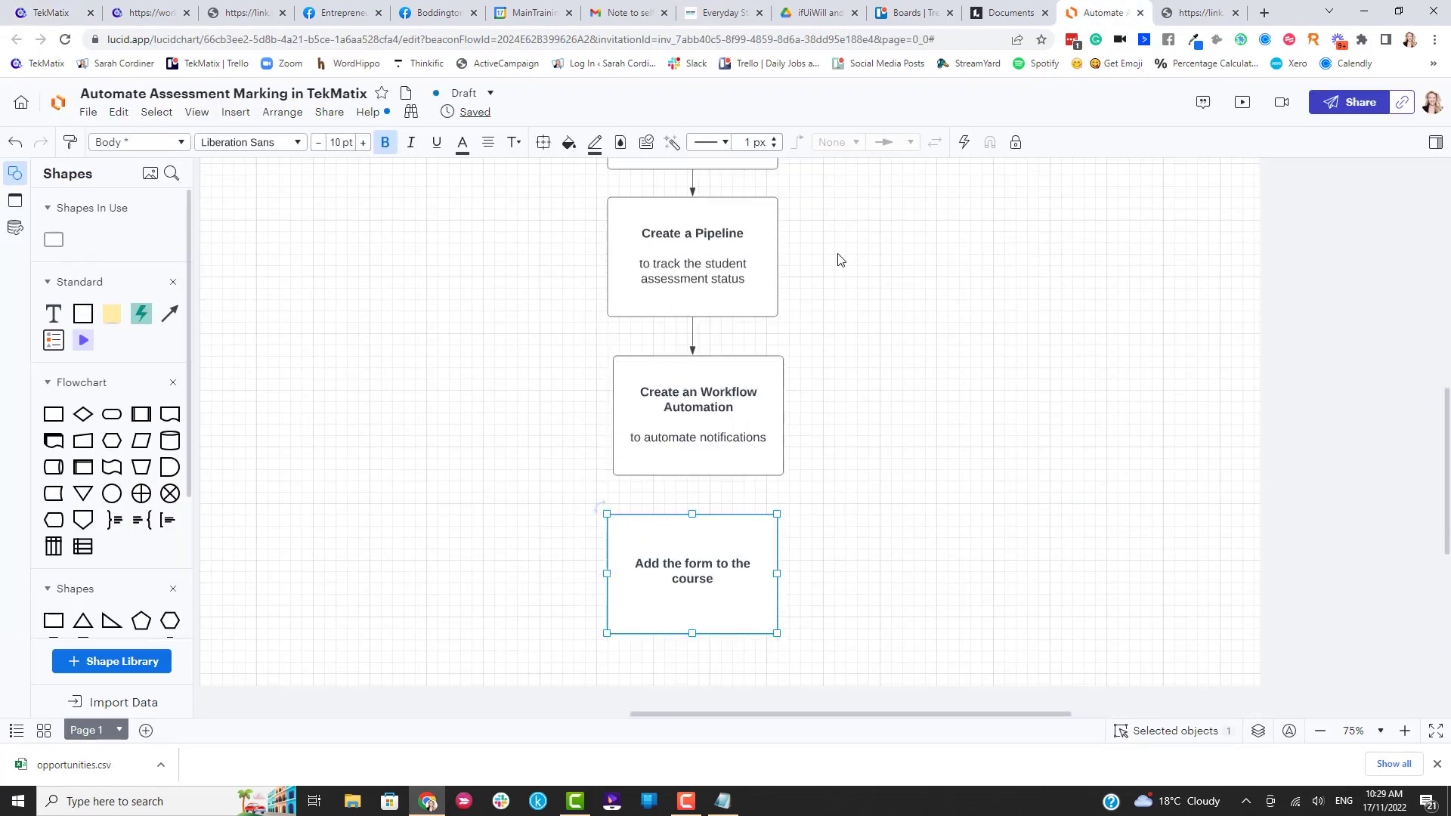
{"action": "scroll", "coordinate": [825, 257], "scroll_direction": "down", "scroll_amount": 1}
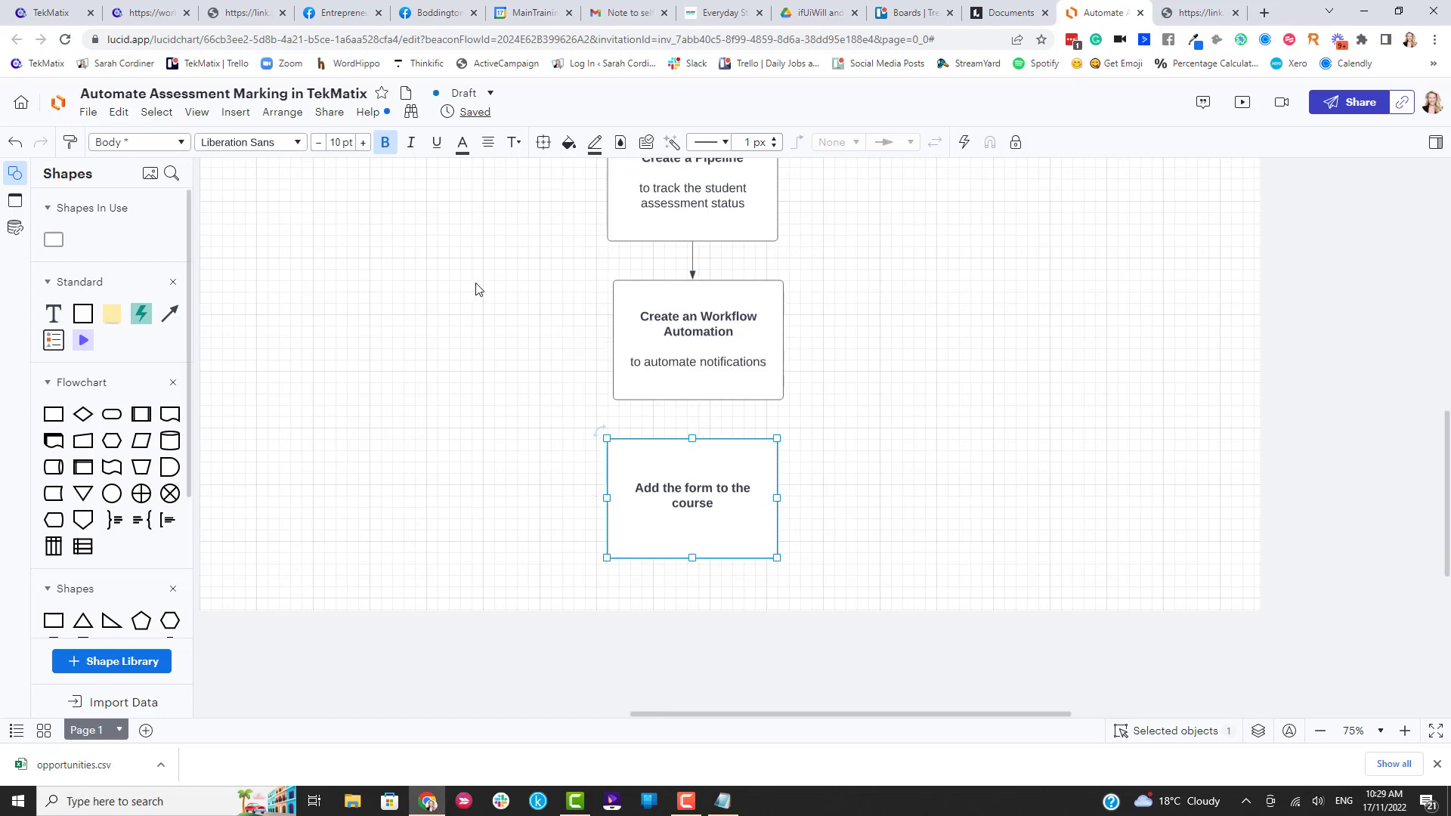
{"action": "left_click", "coordinate": [60, 12]}
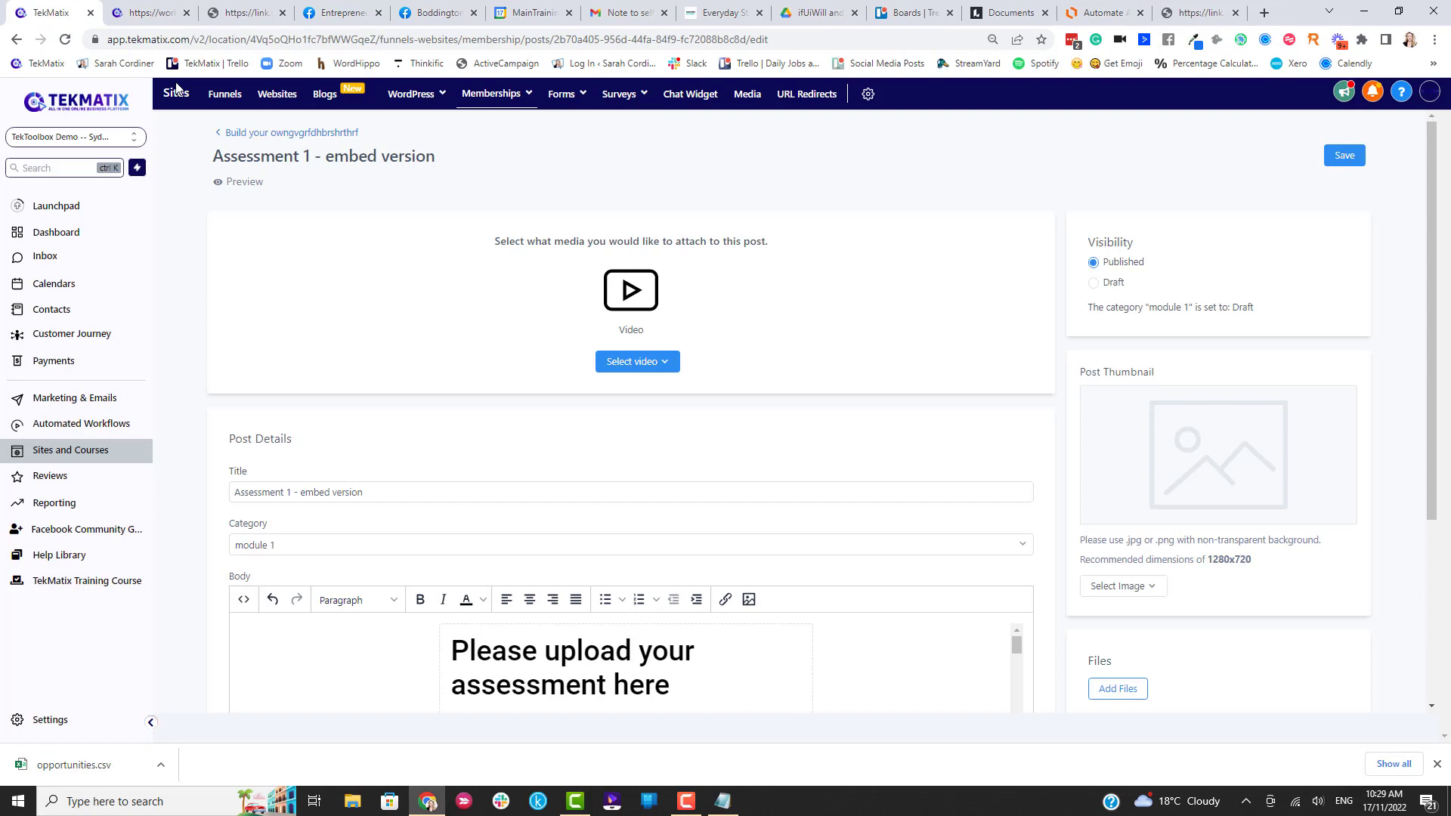
Fill the upload form with a test first name and attach ifuiwill (1).png.
{"action": "left_click", "coordinate": [1200, 13]}
{"action": "left_click", "coordinate": [616, 223]}
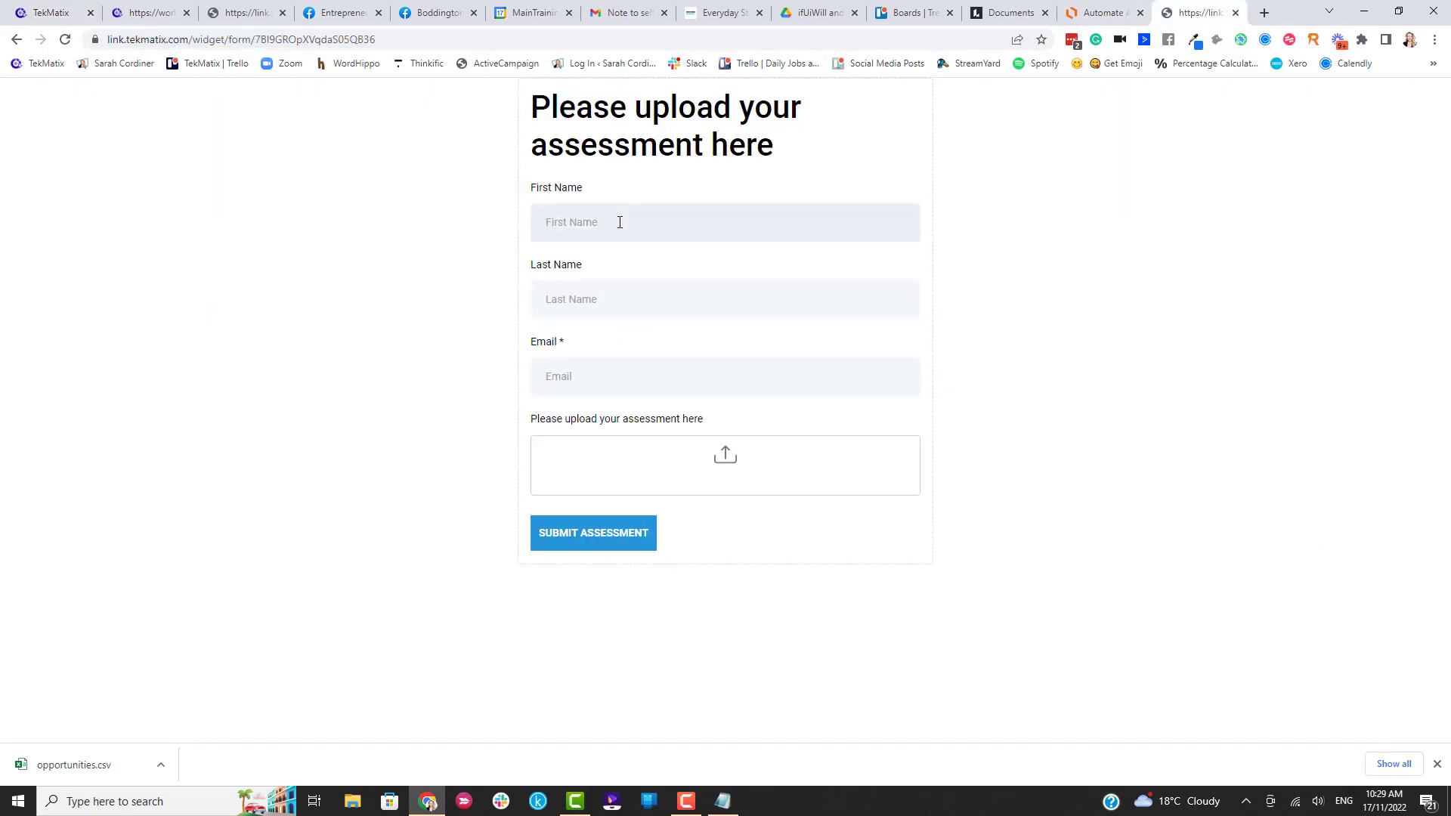
{"action": "type", "text": "Sarah"}
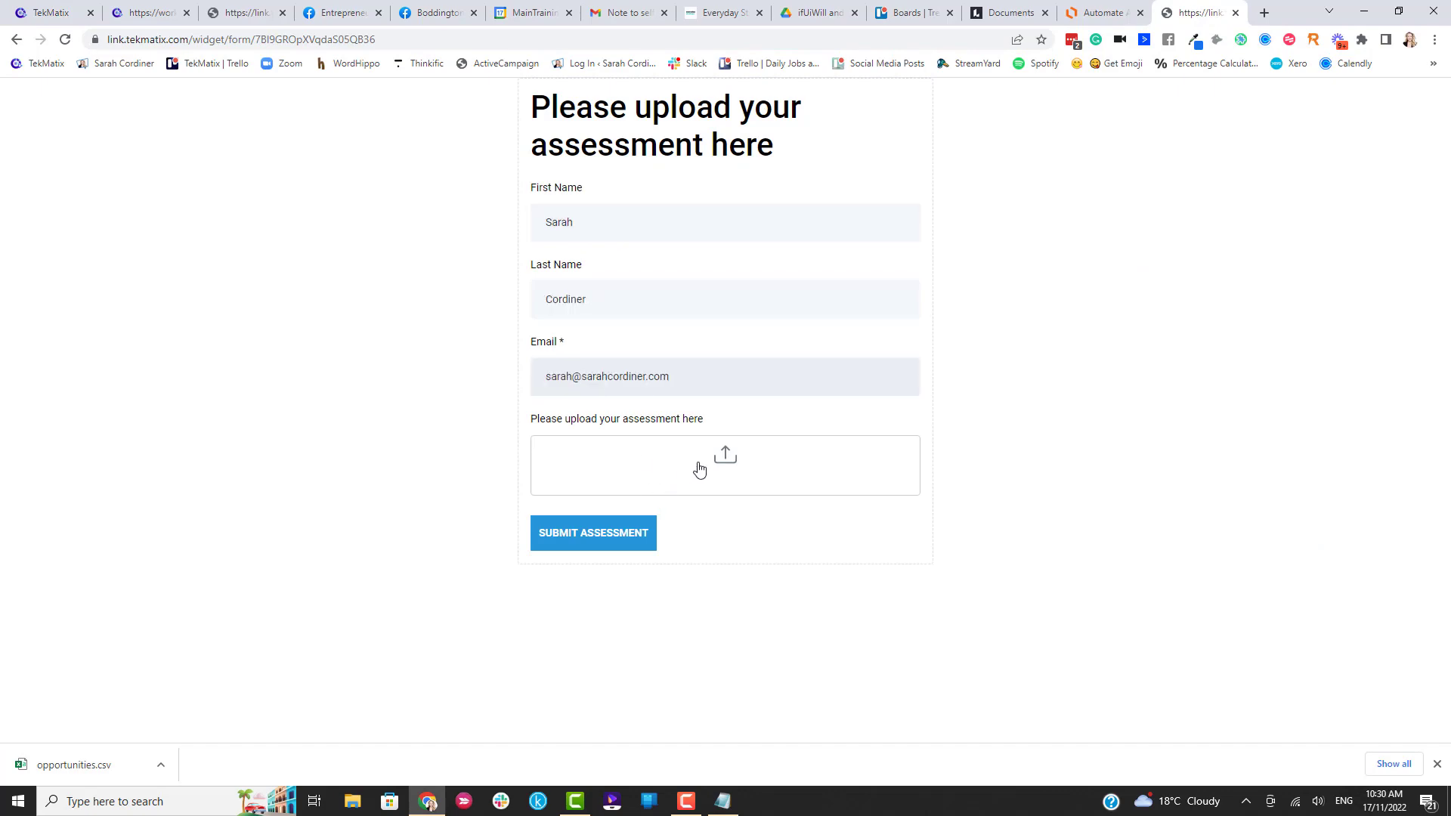
{"action": "left_click", "coordinate": [711, 465]}
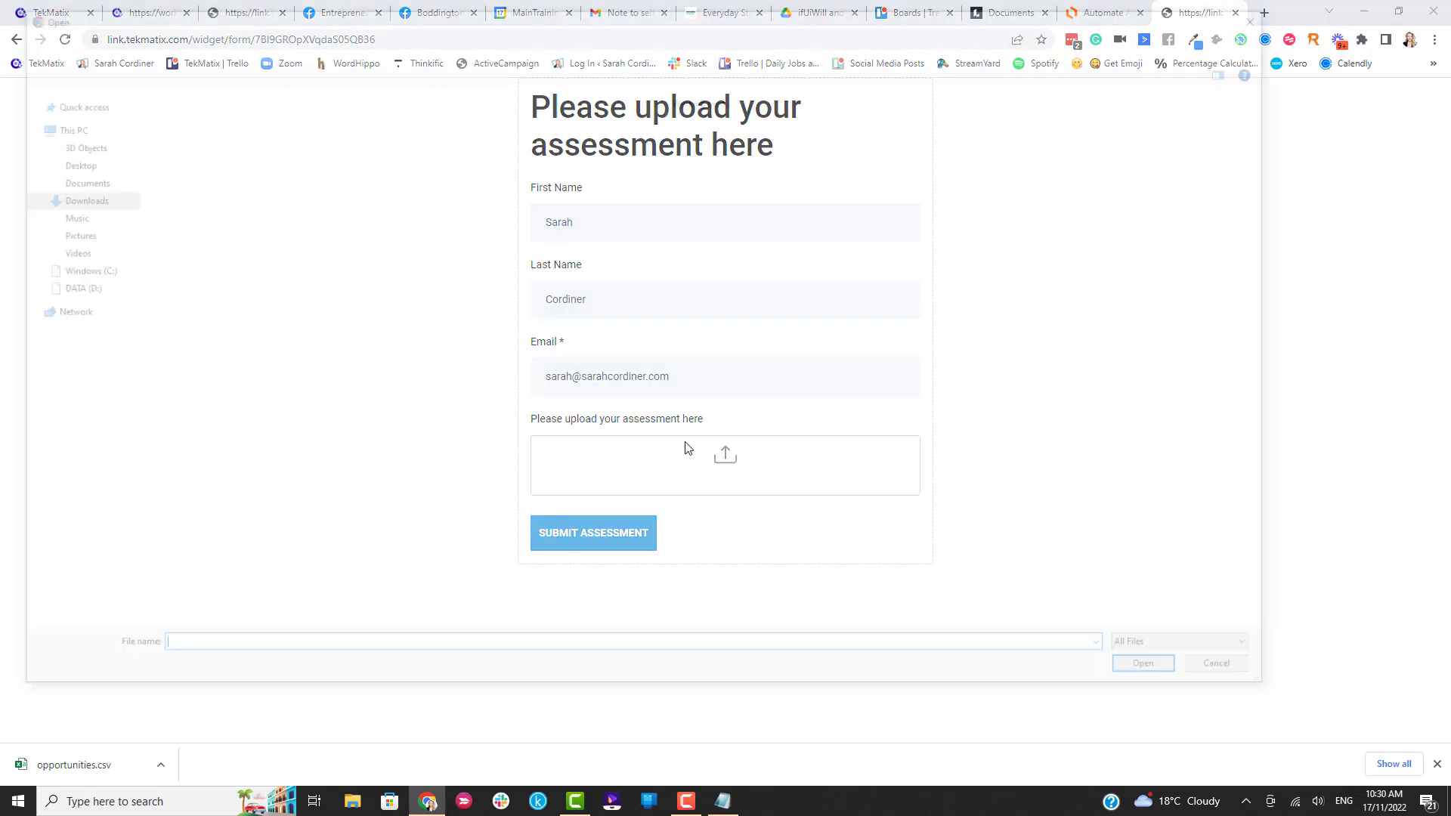
{"action": "double_click", "coordinate": [352, 262]}
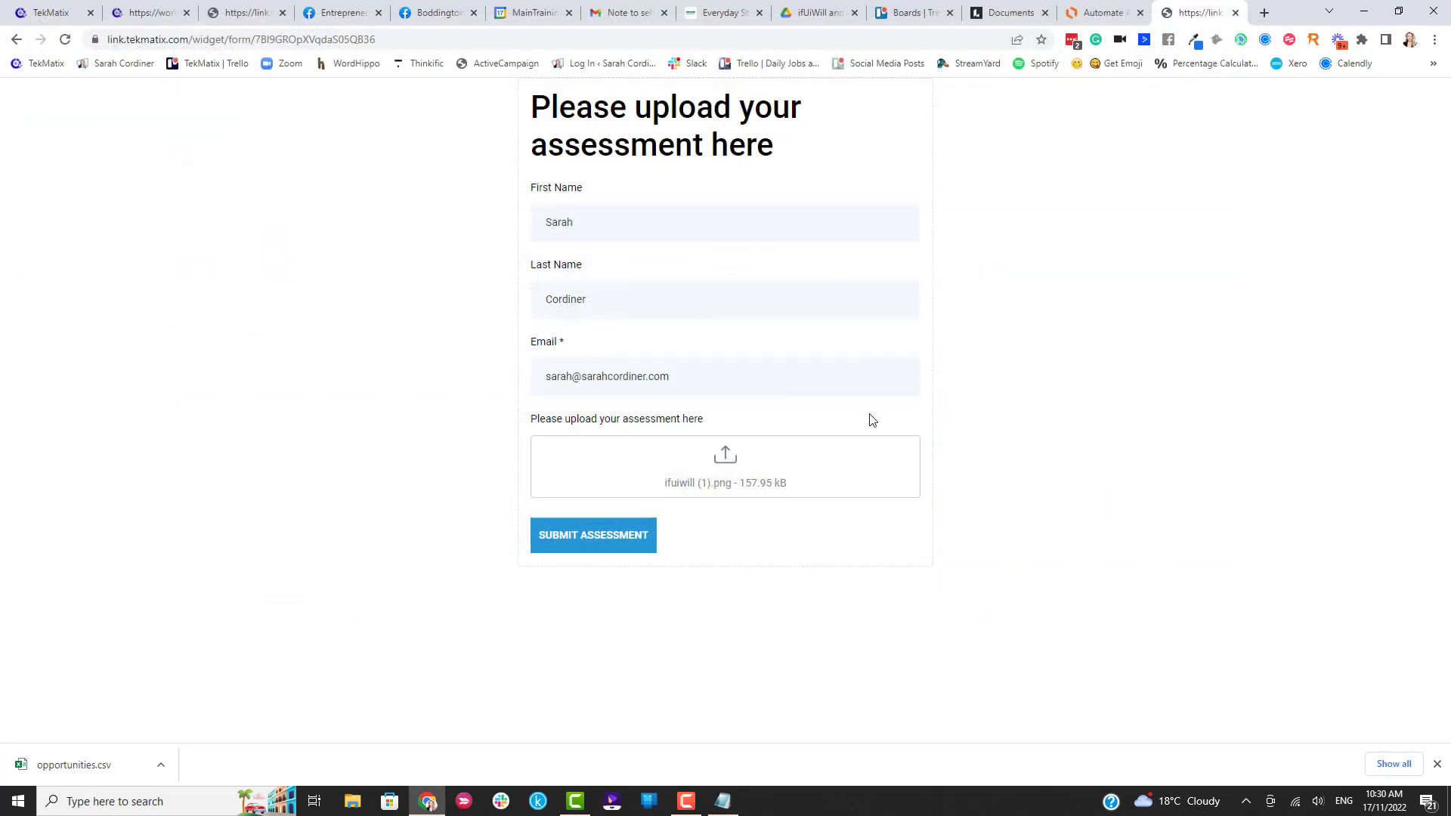
Submit the test assessment and check for it in the Opportunities pipeline.
{"action": "left_click", "coordinate": [611, 540]}
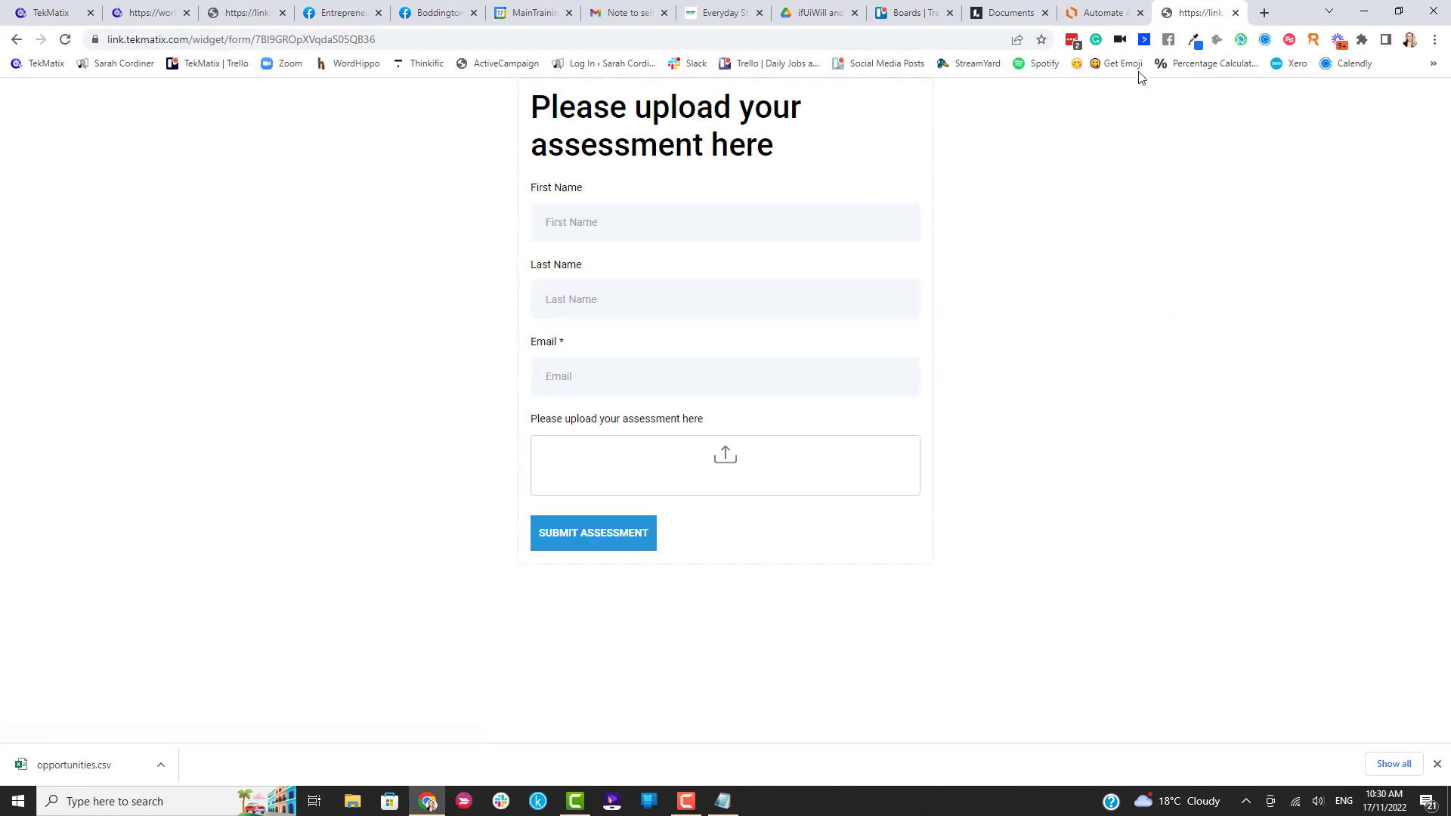
{"action": "left_click", "coordinate": [44, 12]}
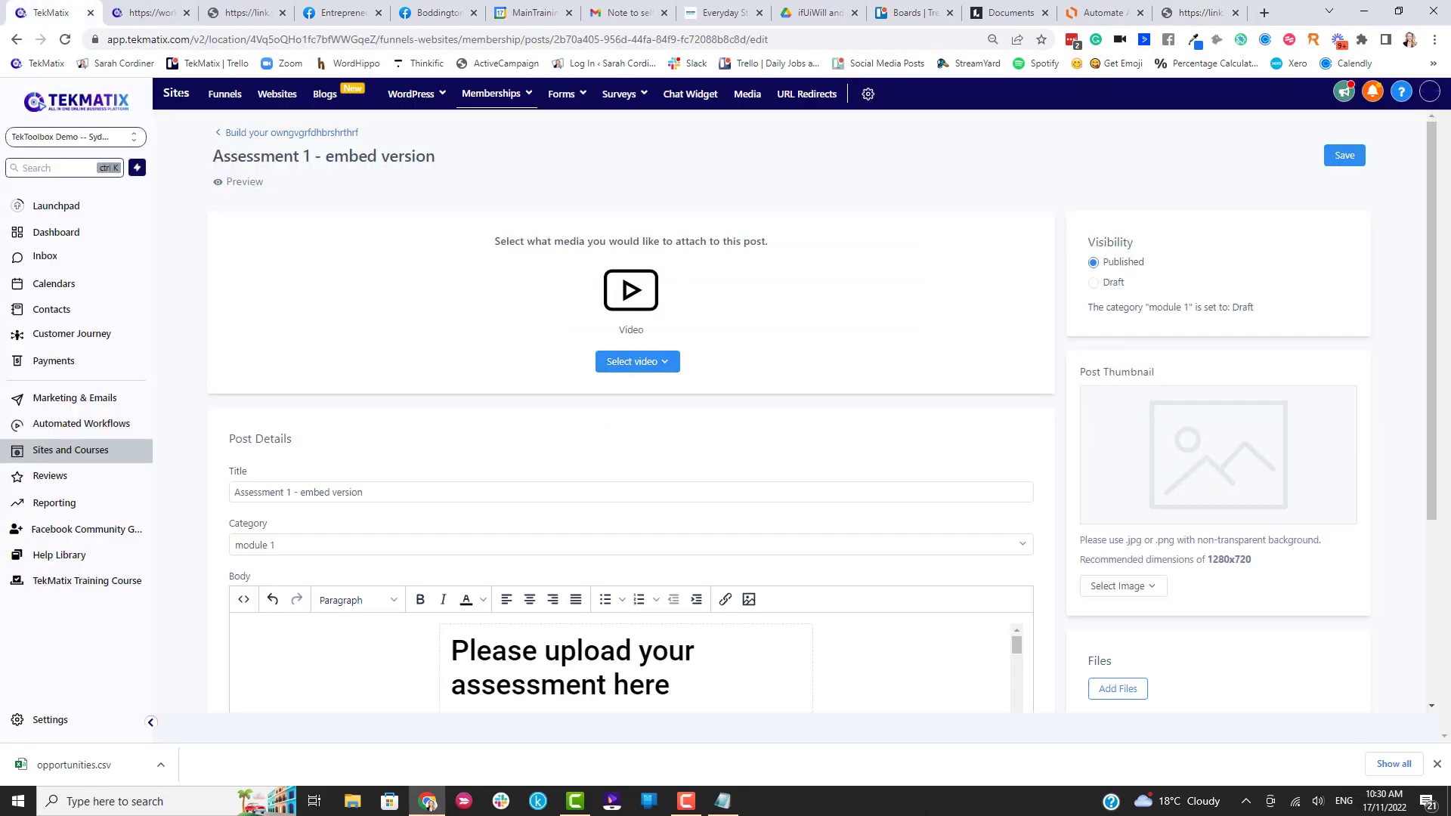
{"action": "left_click", "coordinate": [72, 340]}
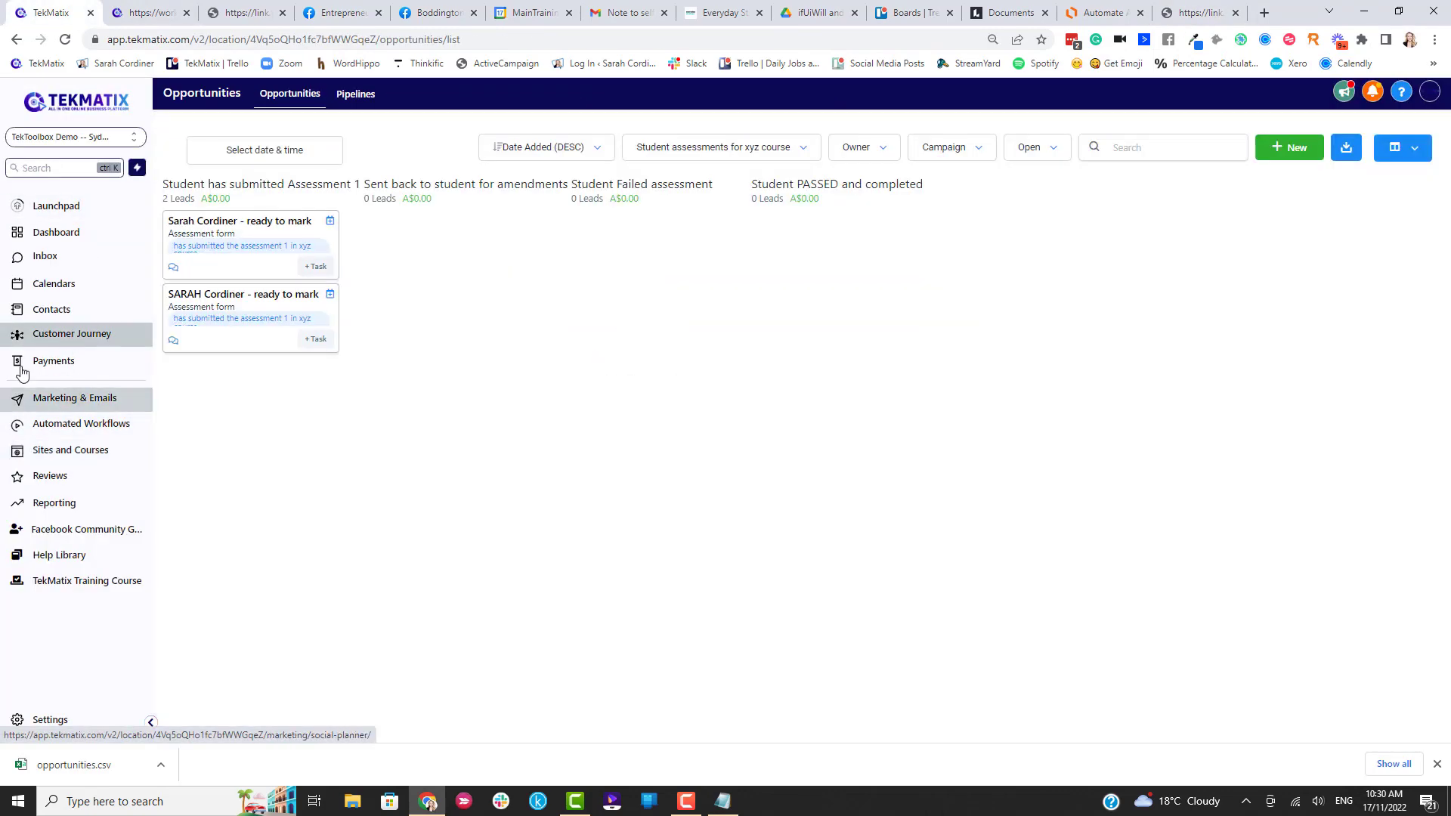
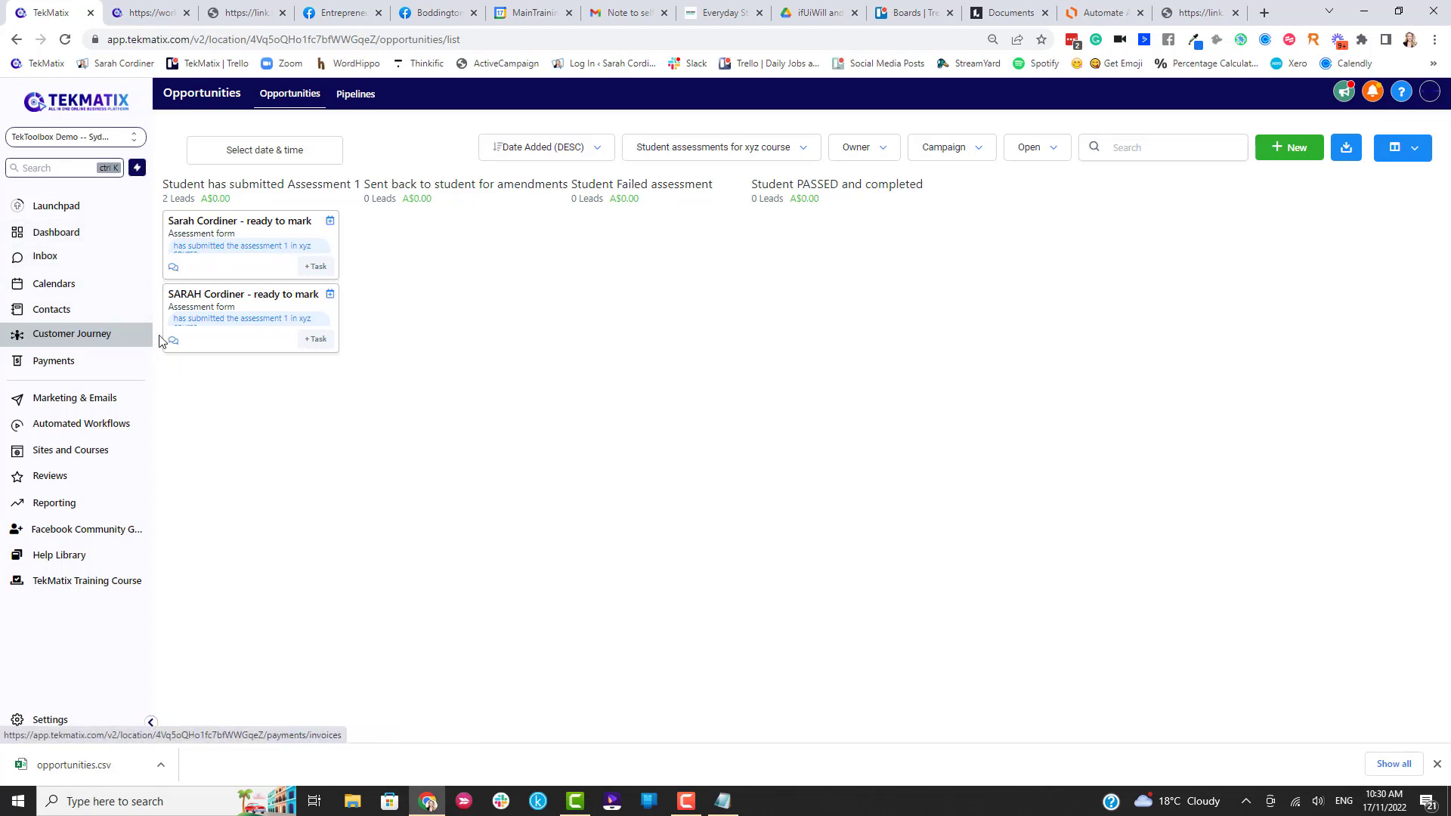
Open the contact record from the first ready-to-mark card in 'Student has submitted Assessment 1'.
{"action": "left_click", "coordinate": [250, 222]}
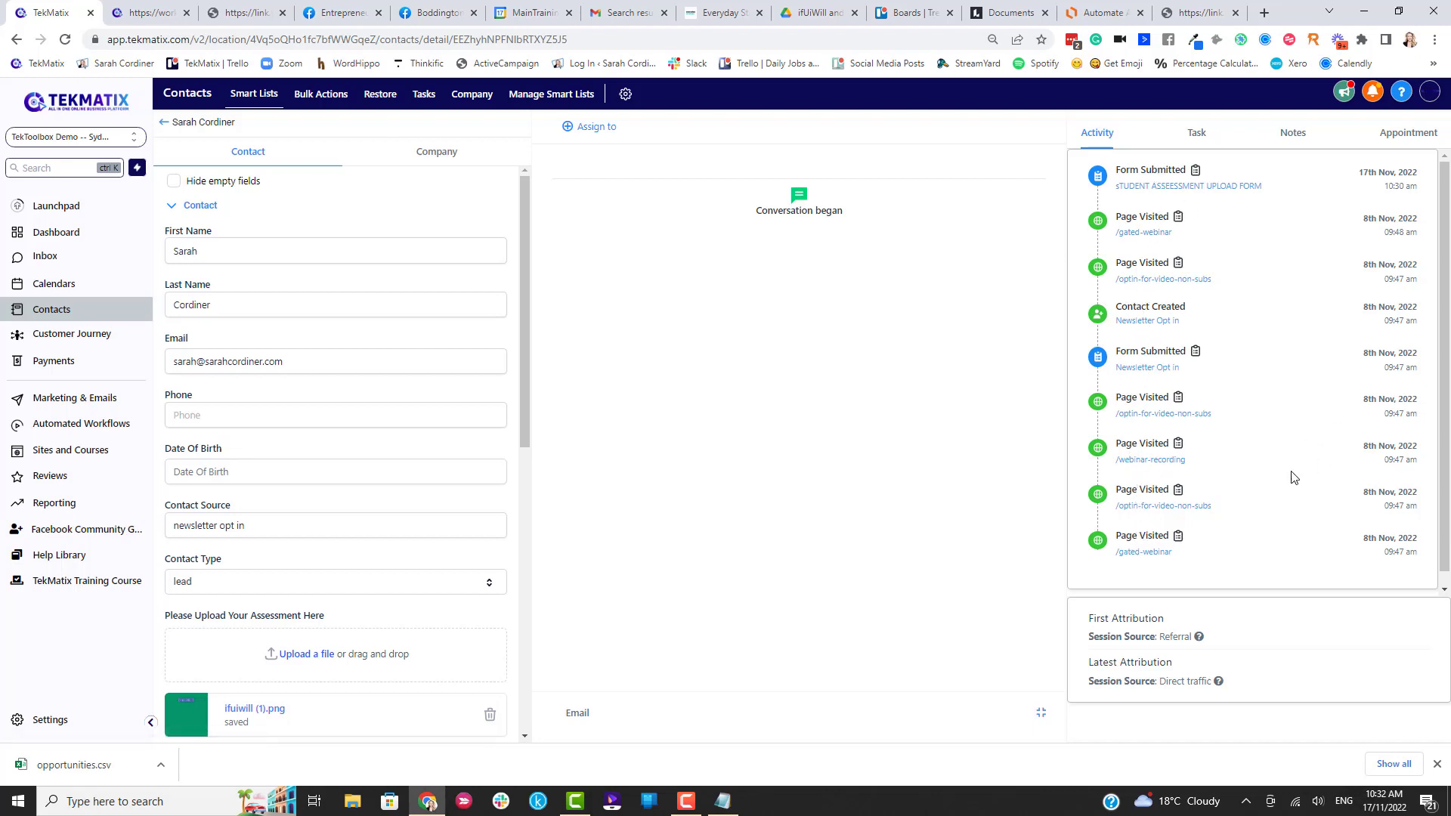
{"action": "scroll", "coordinate": [373, 374], "scroll_direction": "down", "scroll_amount": 2}
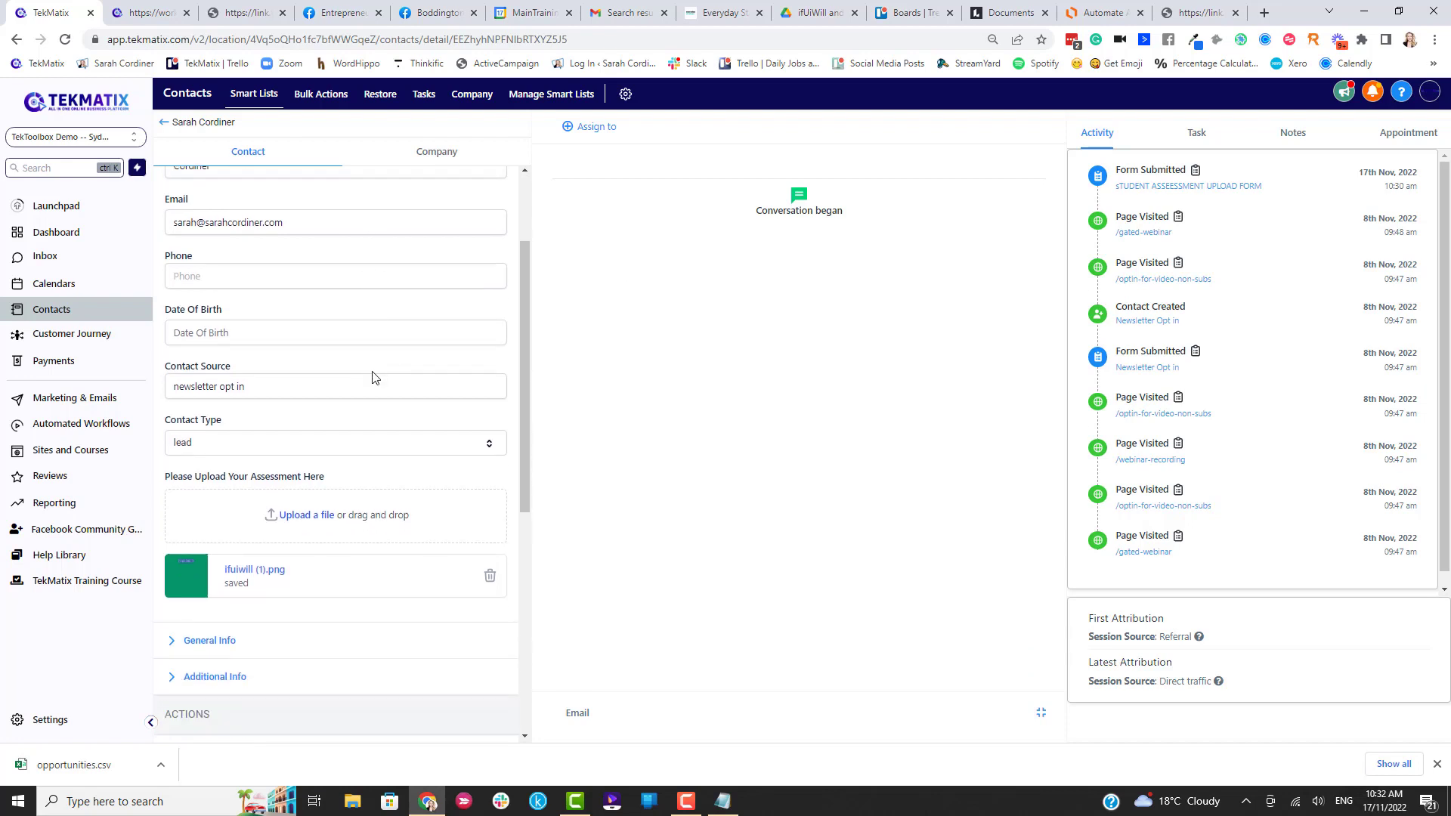
{"action": "scroll", "coordinate": [238, 189], "scroll_direction": "up", "scroll_amount": 2}
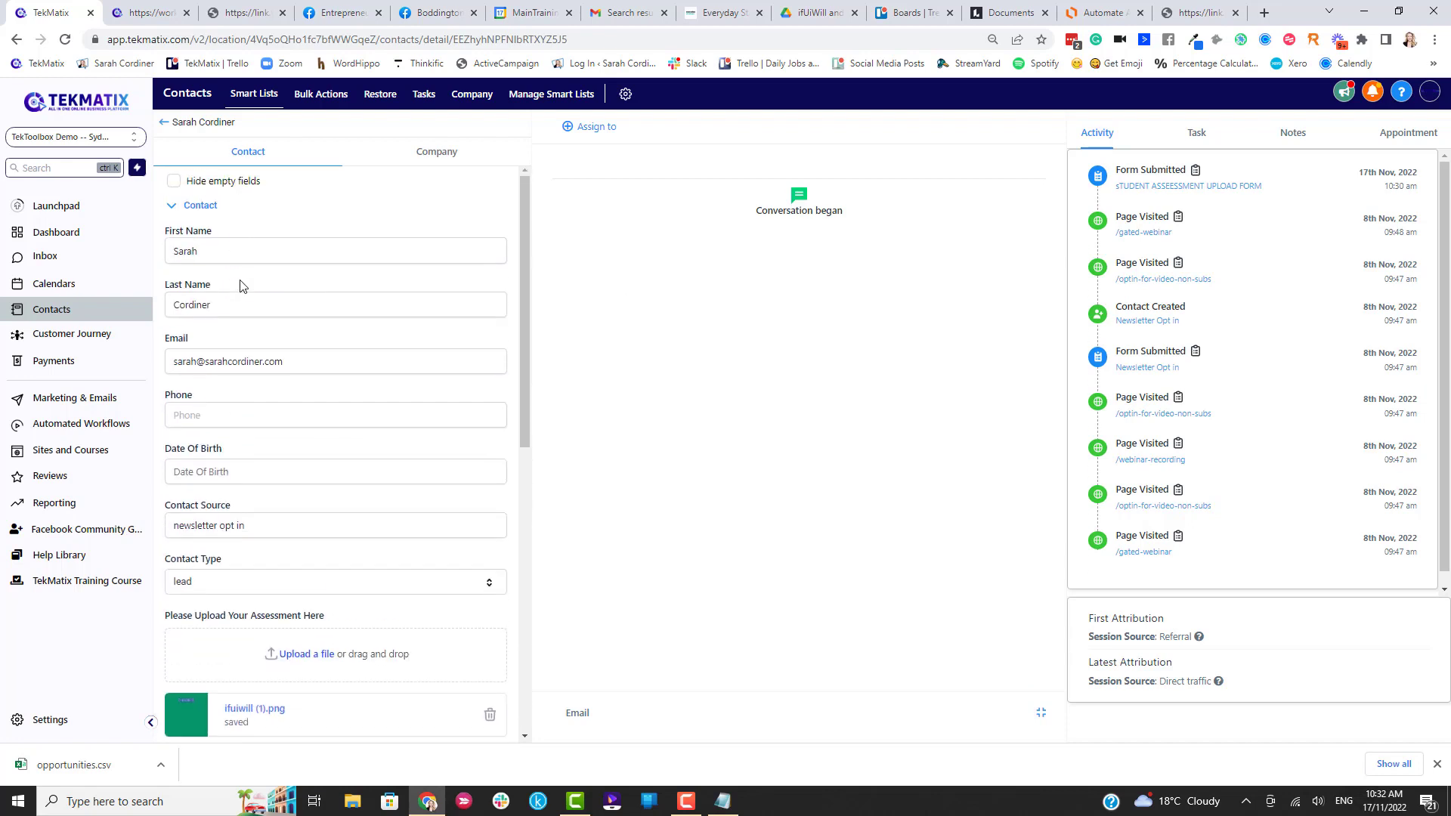
{"action": "scroll", "coordinate": [246, 411], "scroll_direction": "down", "scroll_amount": 4}
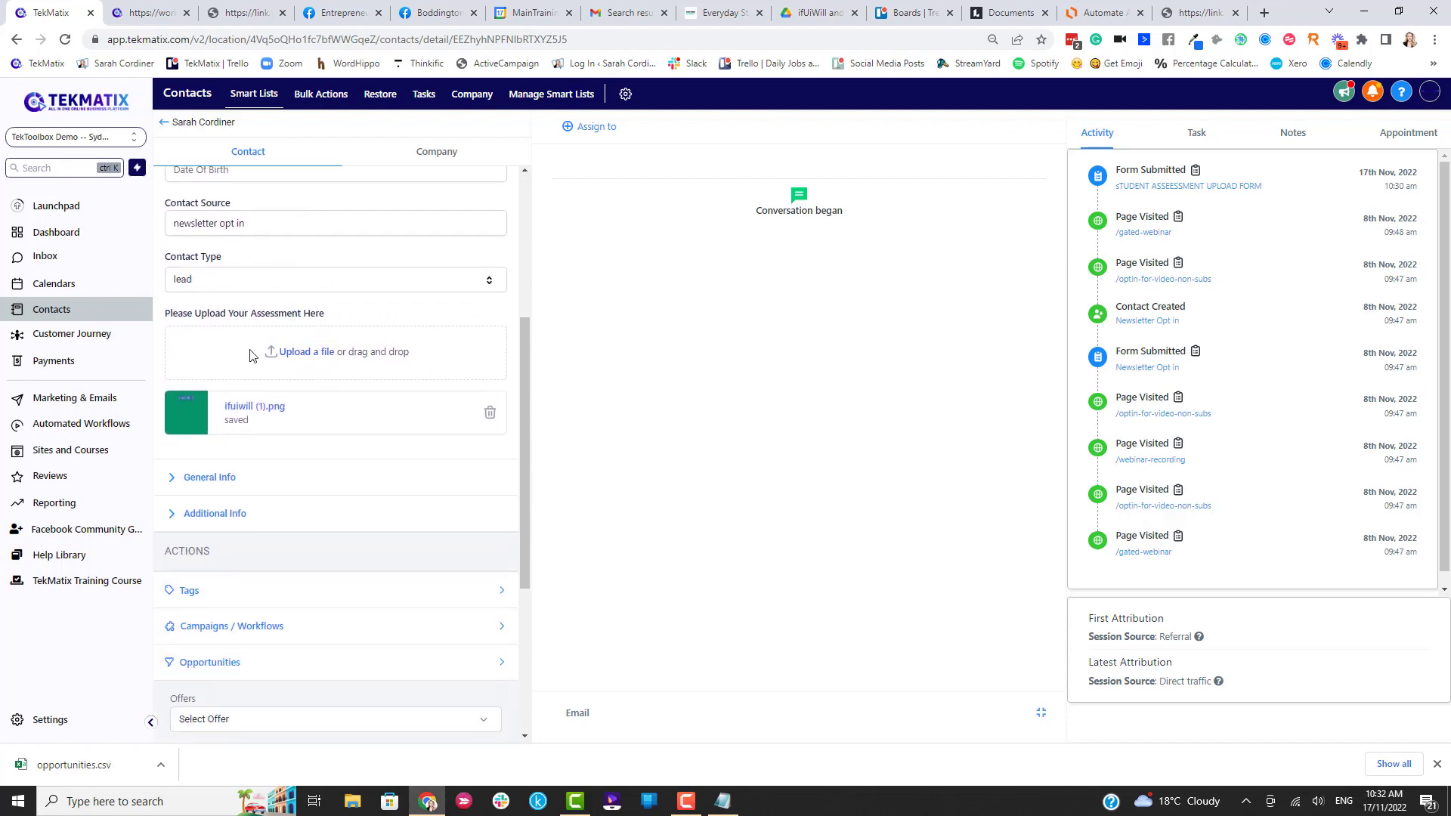
{"action": "right_click", "coordinate": [262, 397]}
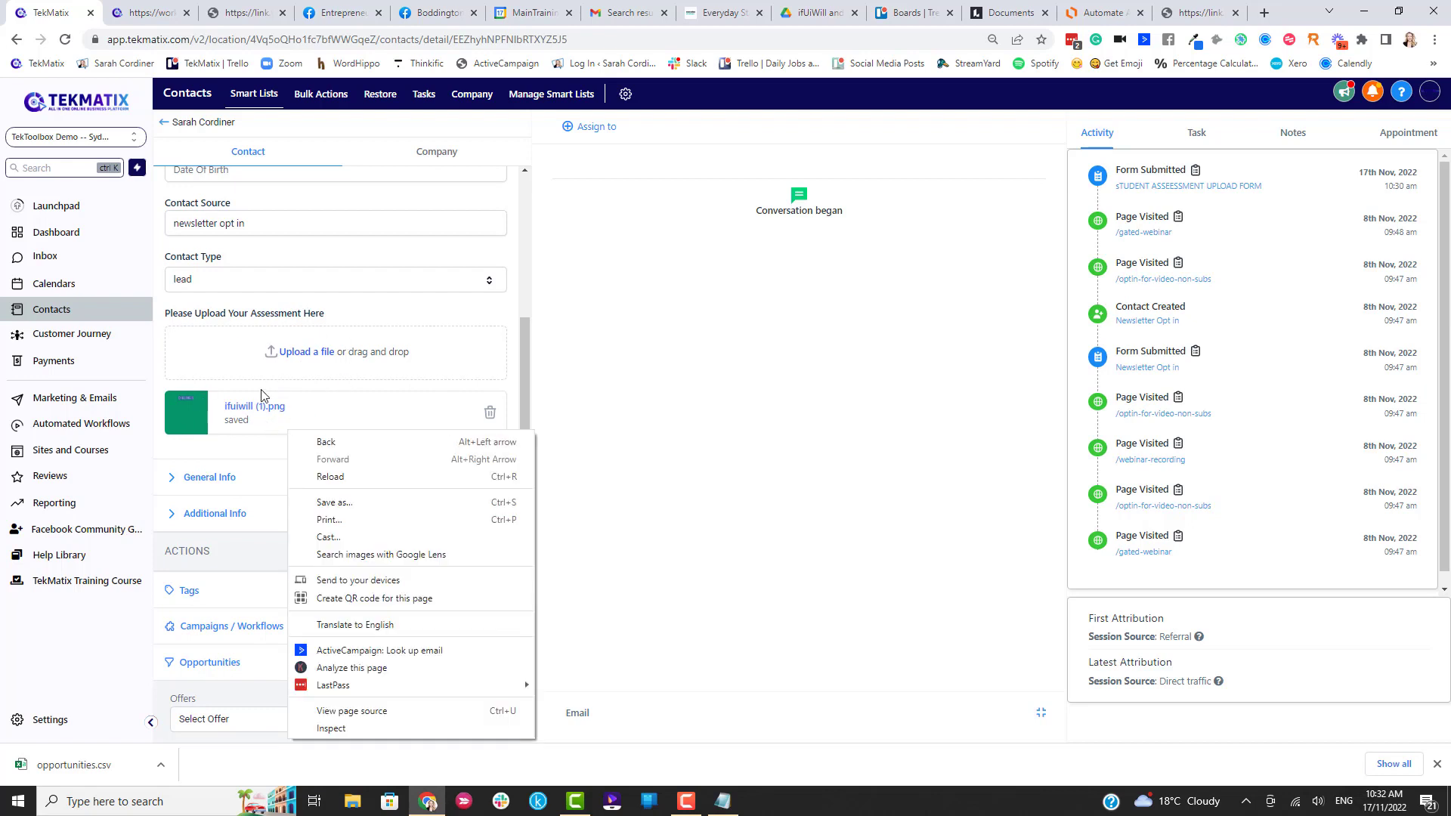
{"action": "left_click", "coordinate": [252, 445]}
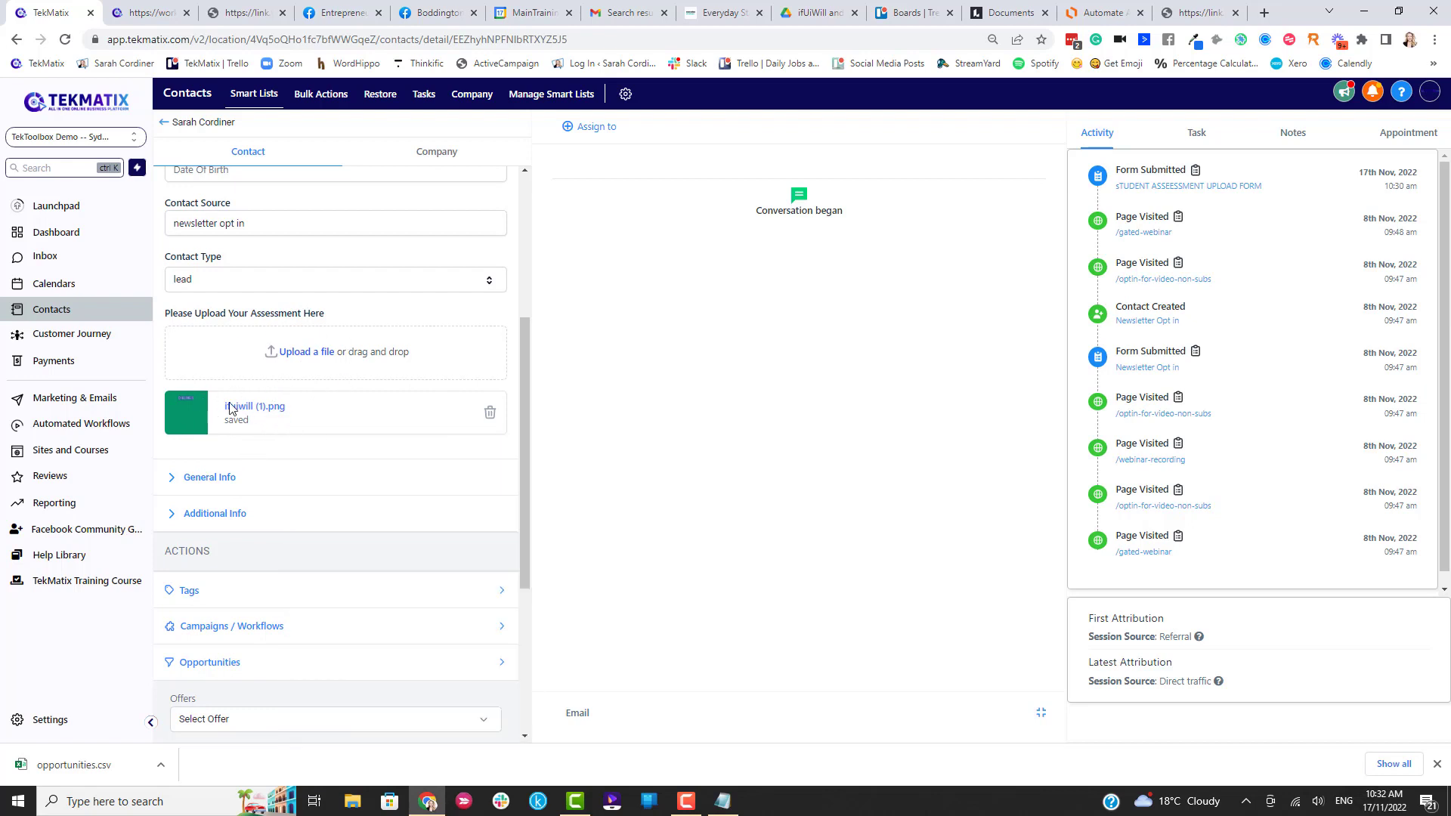
{"action": "left_click", "coordinate": [245, 155]}
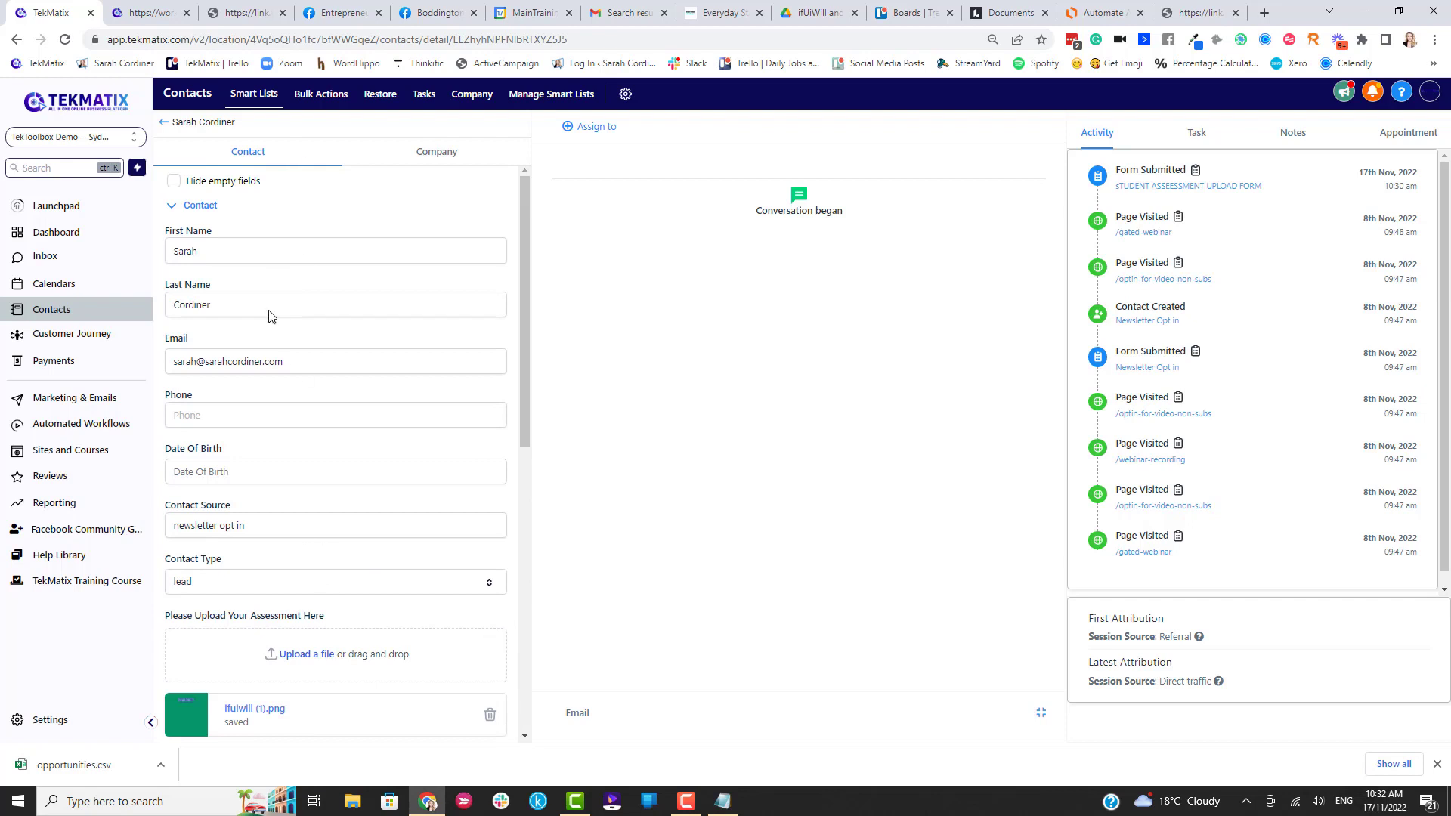
{"action": "scroll", "coordinate": [271, 316], "scroll_direction": "down", "scroll_amount": 5}
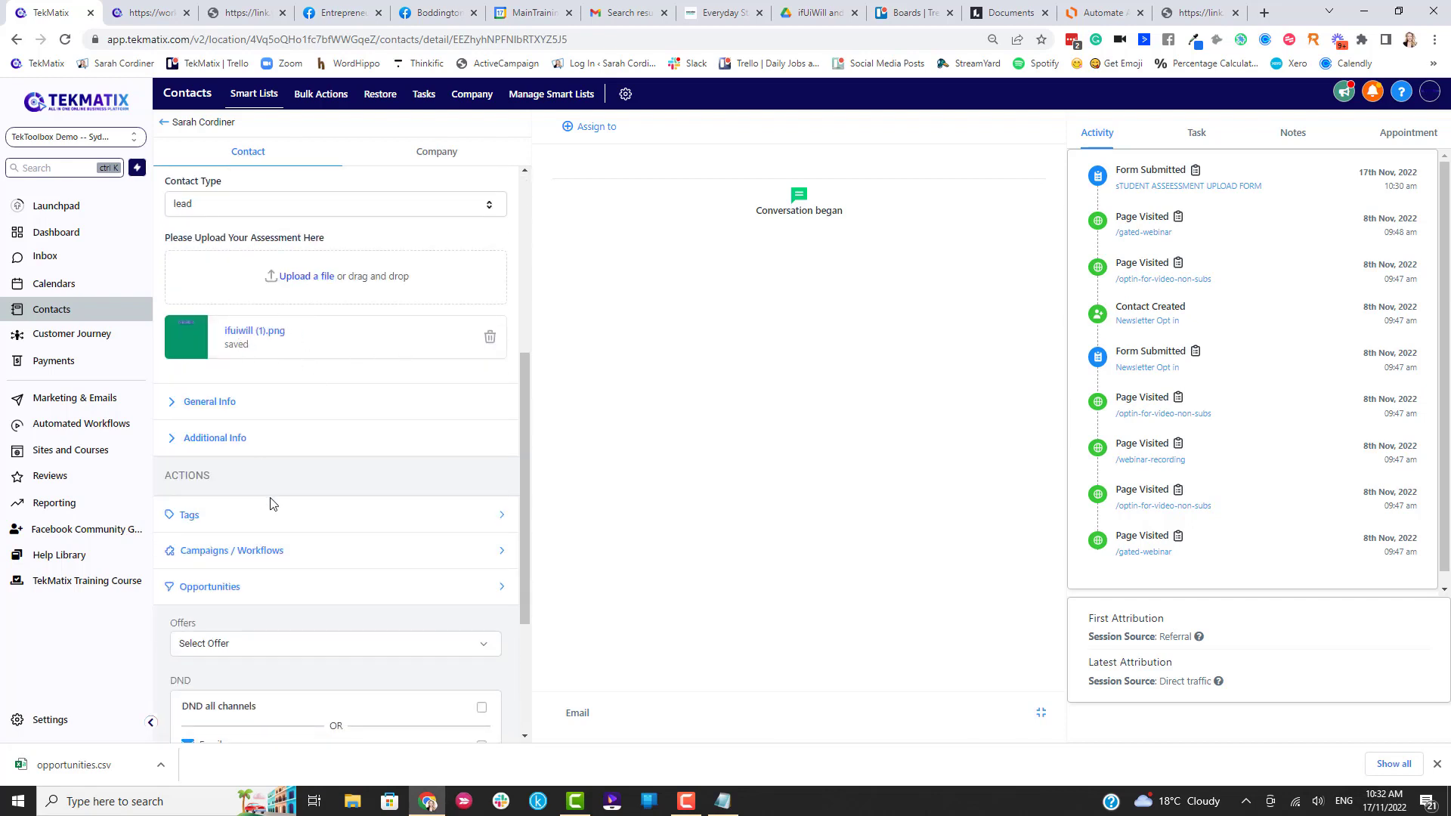
{"action": "scroll", "coordinate": [273, 466], "scroll_direction": "down", "scroll_amount": 1}
{"action": "scroll", "coordinate": [292, 291], "scroll_direction": "down", "scroll_amount": 2}
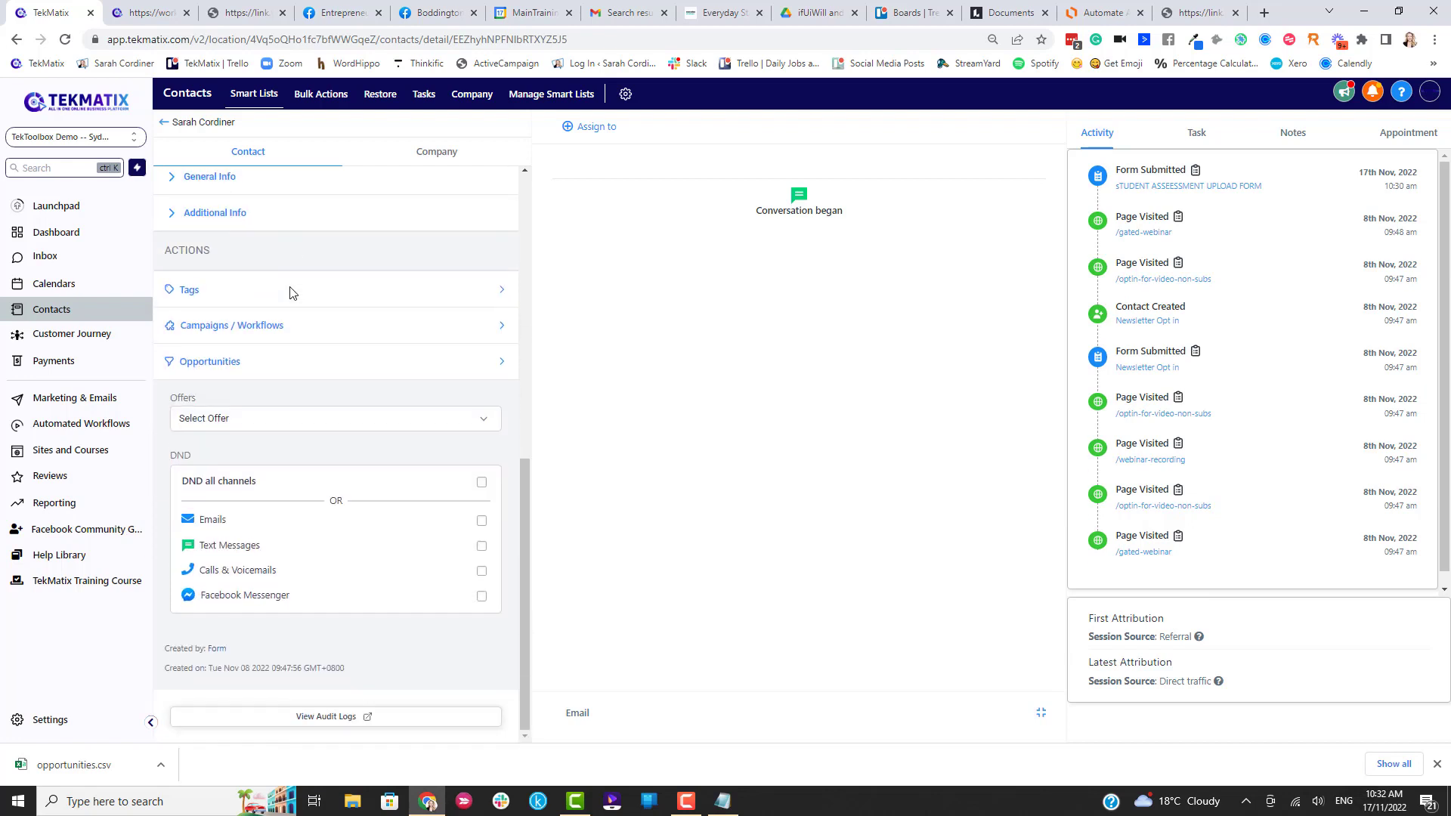
{"action": "scroll", "coordinate": [281, 287], "scroll_direction": "up", "scroll_amount": 2}
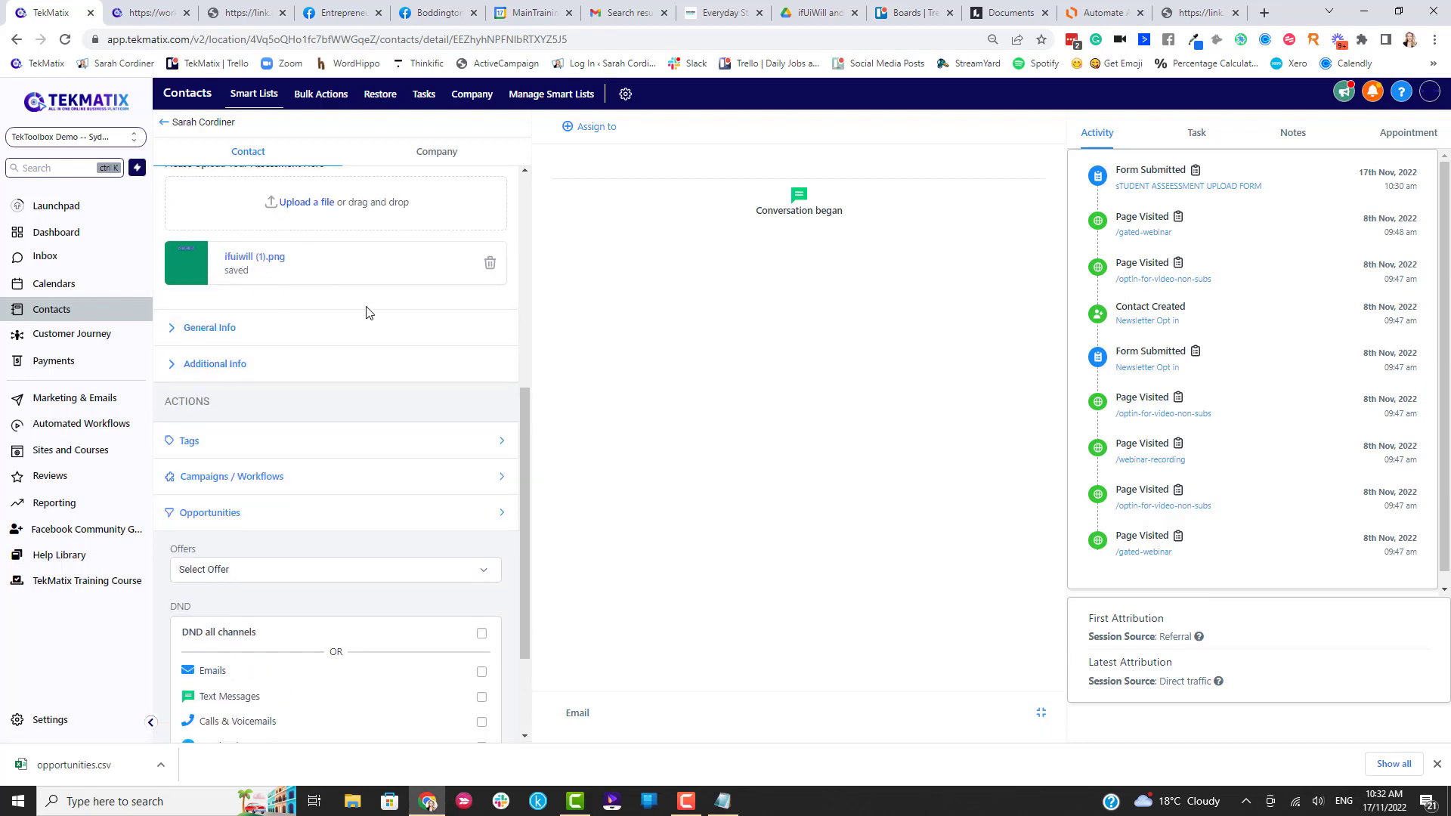
{"action": "scroll", "coordinate": [394, 355], "scroll_direction": "down", "scroll_amount": 1}
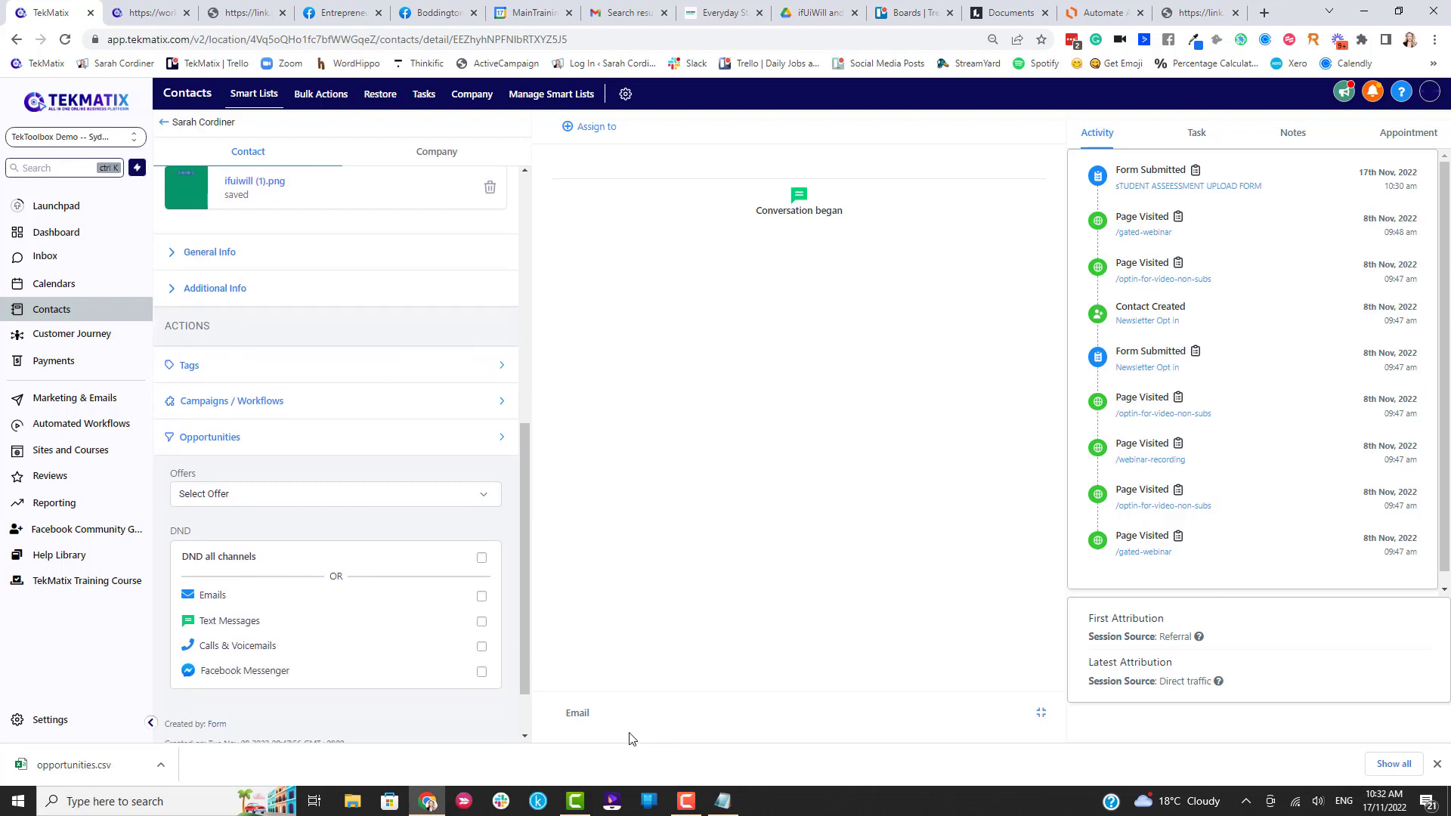
Email the student a greeting and 'thanks for submitting your assessment.' and send it.
{"action": "left_click", "coordinate": [577, 714]}
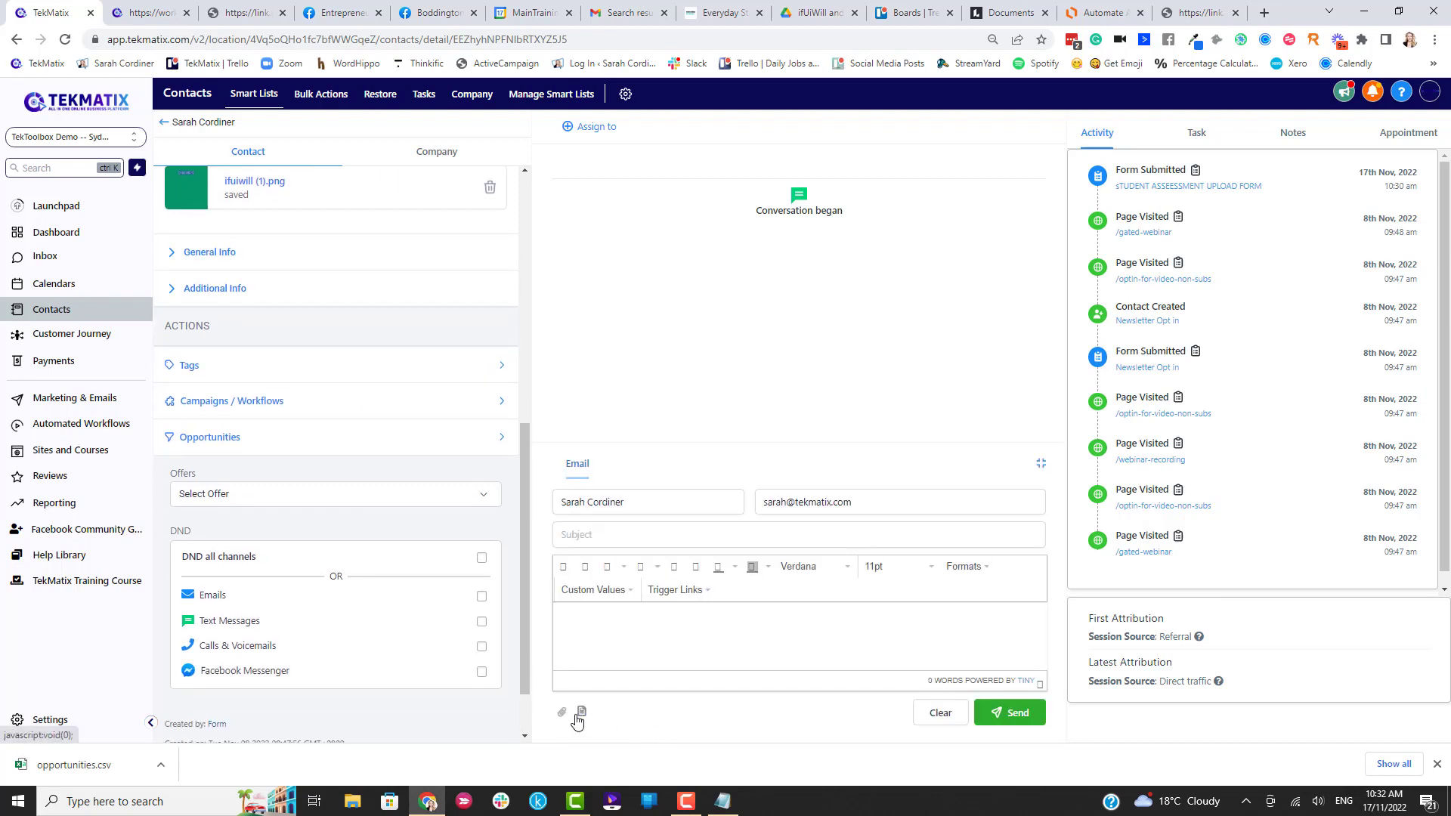
{"action": "left_click", "coordinate": [595, 624]}
{"action": "type", "text": "Hi sa"}
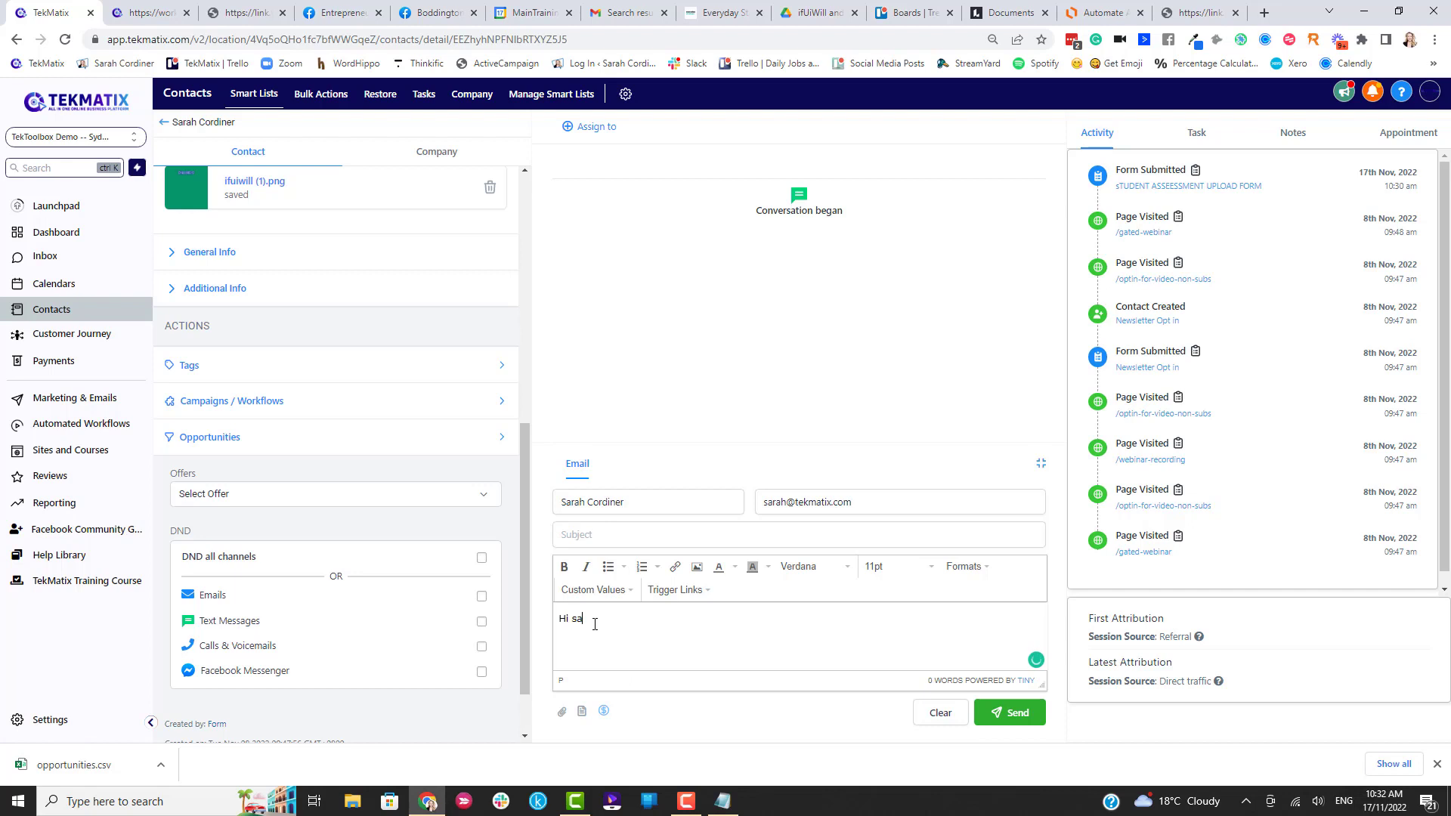
{"action": "type", "text": "rah"}
{"action": "key", "text": "Return"}
{"action": "key", "text": "Return"}
{"action": "type", "text": "thanks for su"}
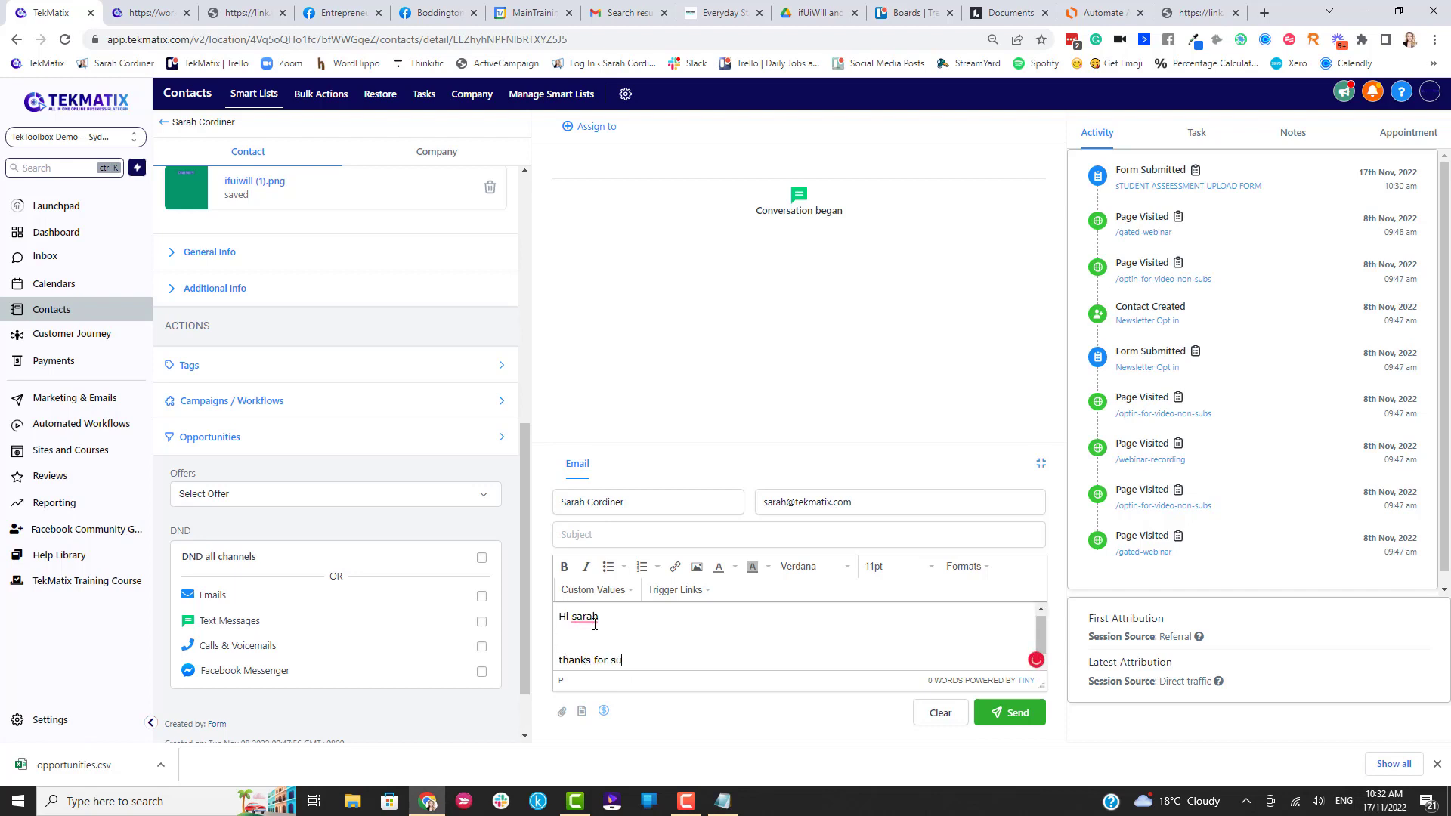
{"action": "type", "text": "bmitting your assessment - sadly it sucna dyou needs to chnage it.."}
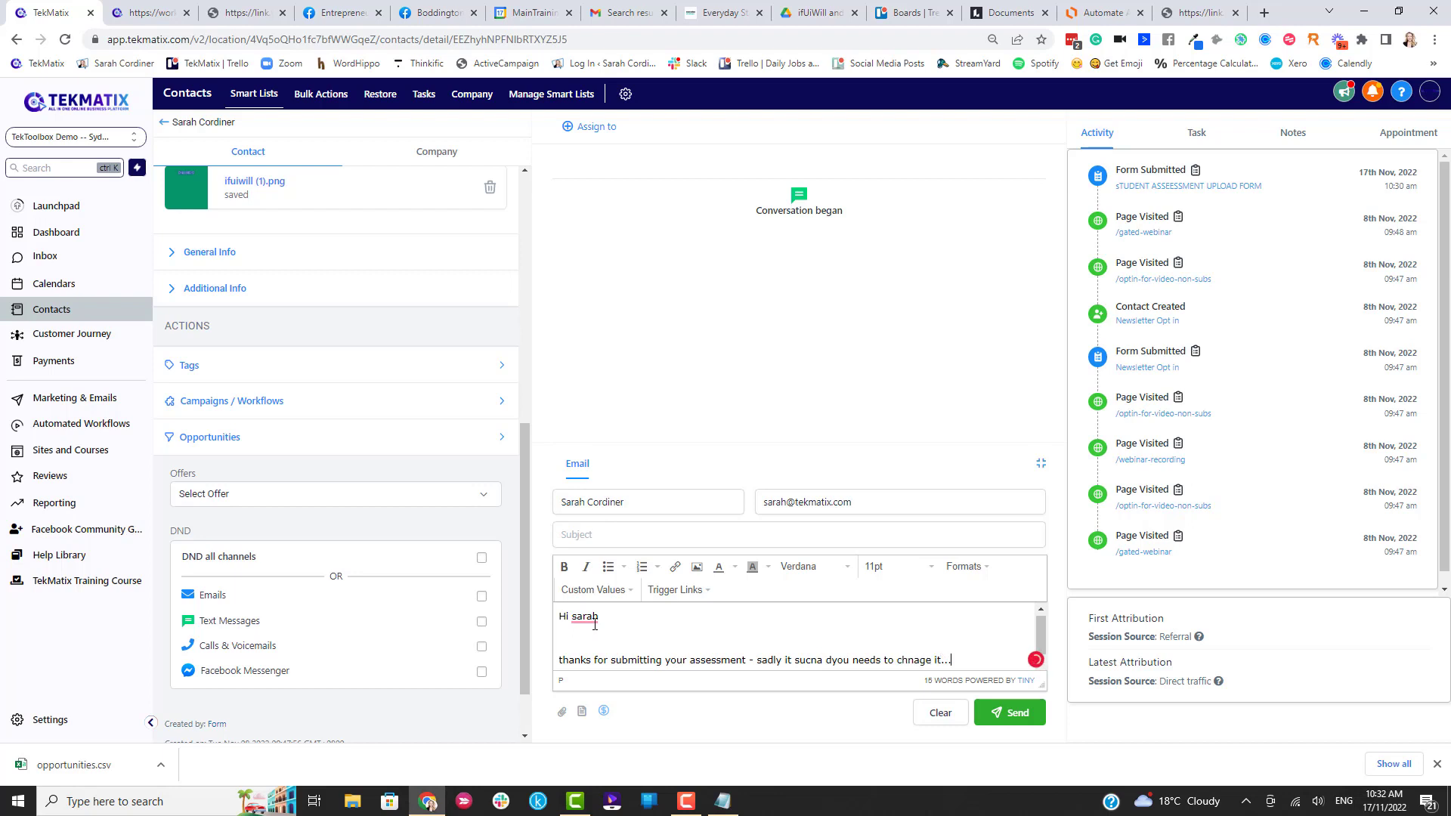
{"action": "type", "text": "."}
{"action": "key", "text": "Return"}
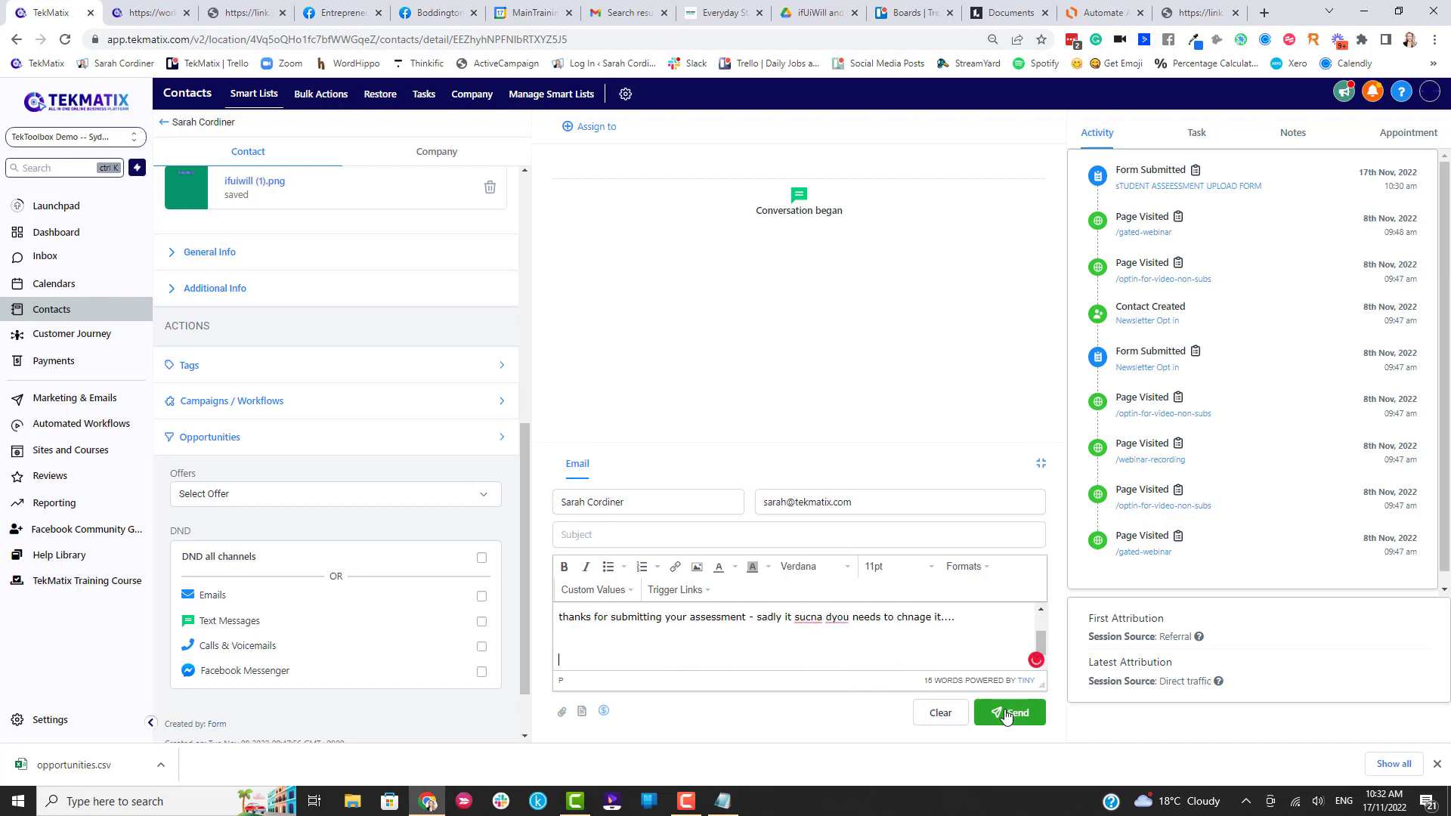
{"action": "left_click", "coordinate": [1011, 711]}
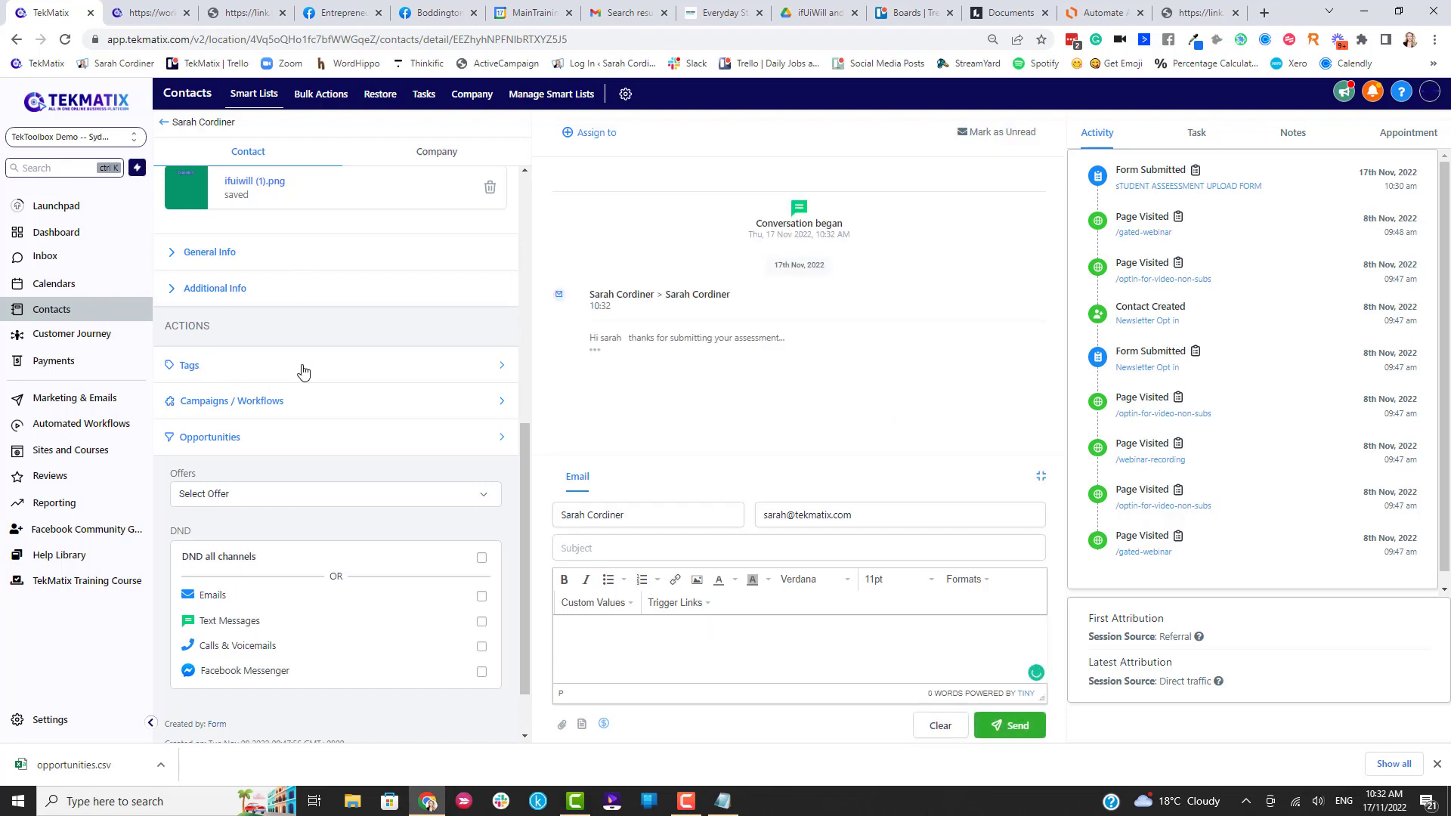
Move the contact's assessment opportunity to the Student Passed And Completed stage.
{"action": "scroll", "coordinate": [301, 369], "scroll_direction": "up", "scroll_amount": 1}
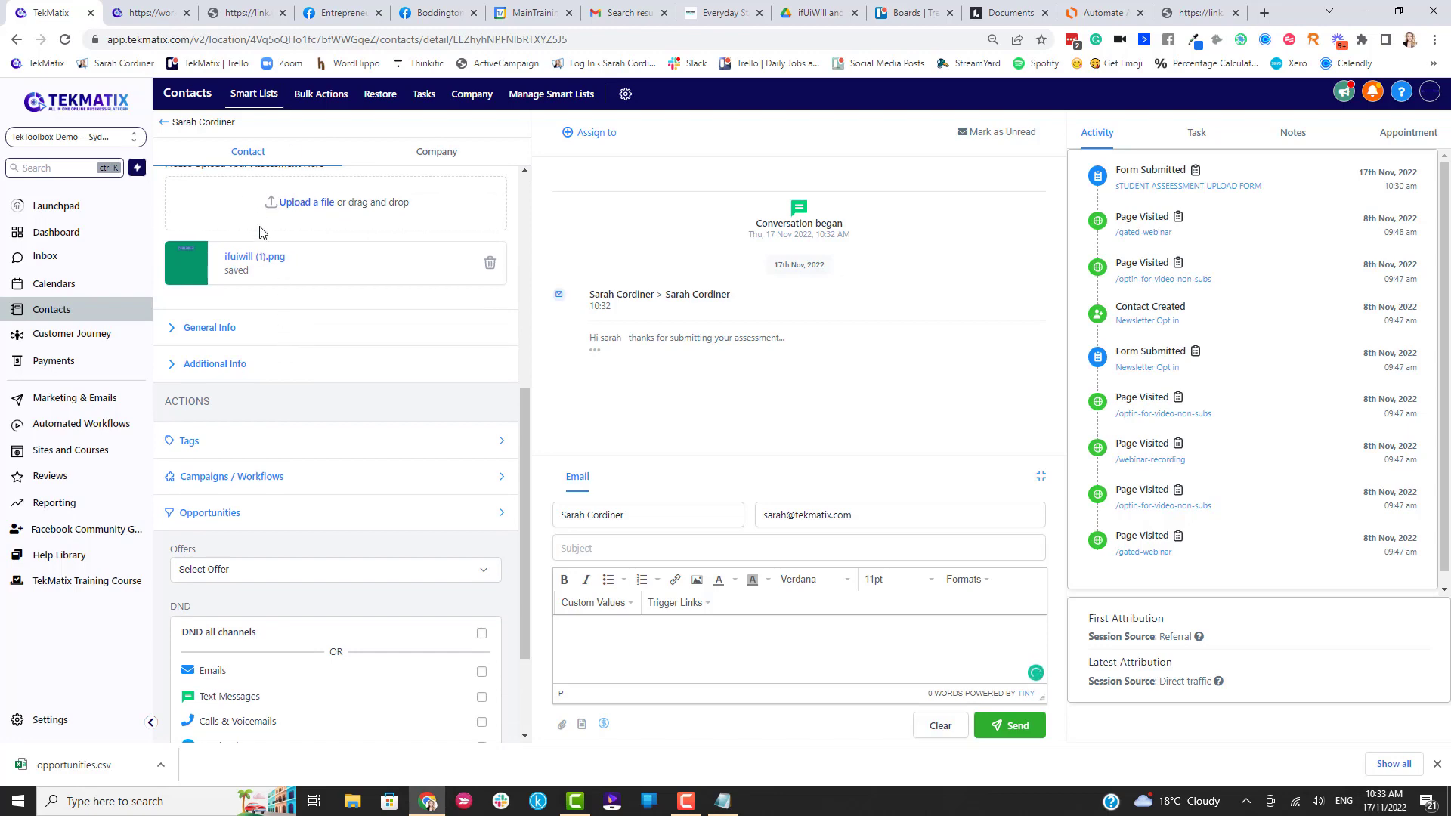
{"action": "scroll", "coordinate": [259, 227], "scroll_direction": "up", "scroll_amount": 6}
{"action": "scroll", "coordinate": [257, 351], "scroll_direction": "down", "scroll_amount": 6}
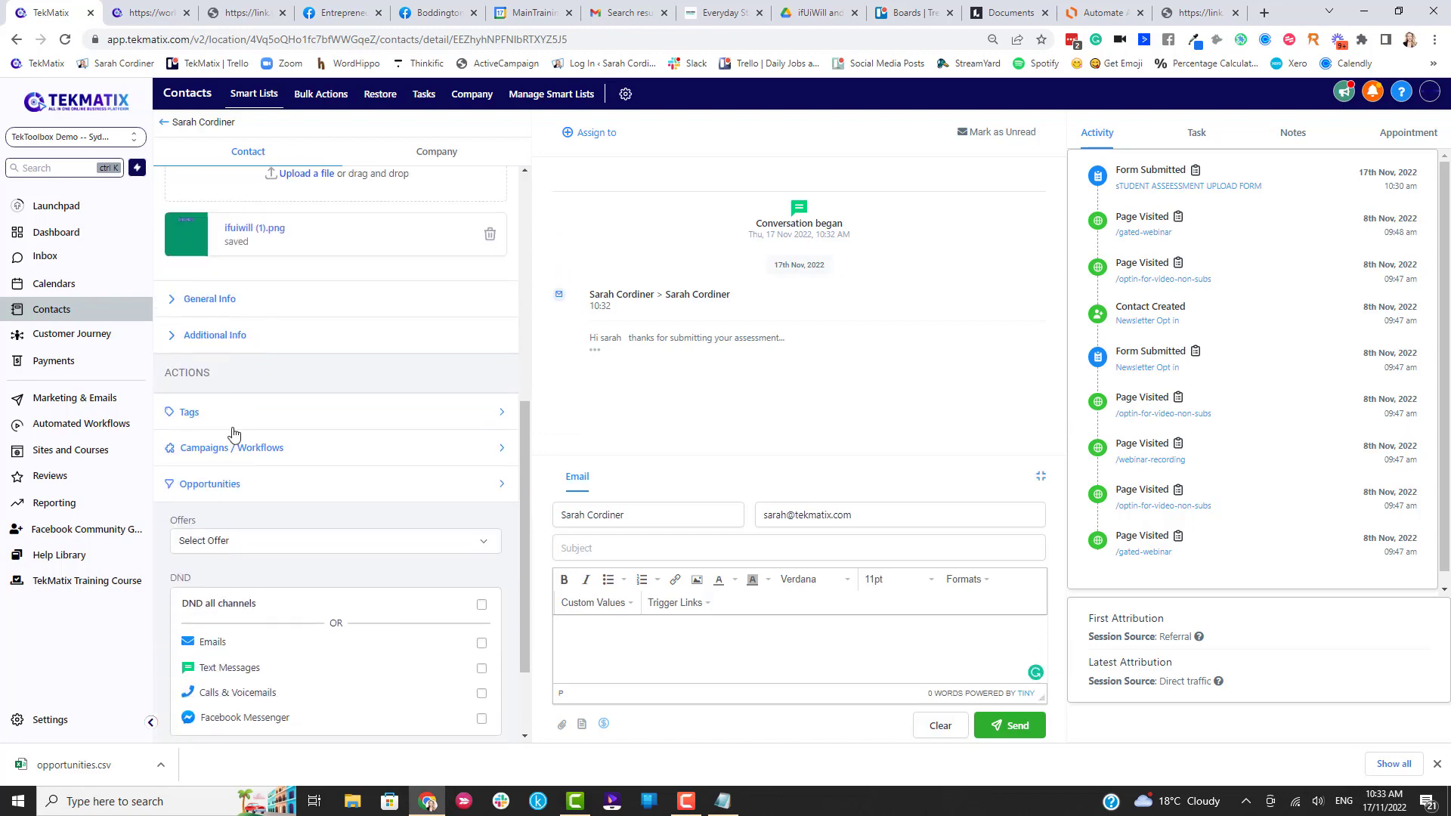
{"action": "scroll", "coordinate": [234, 412], "scroll_direction": "down", "scroll_amount": 1}
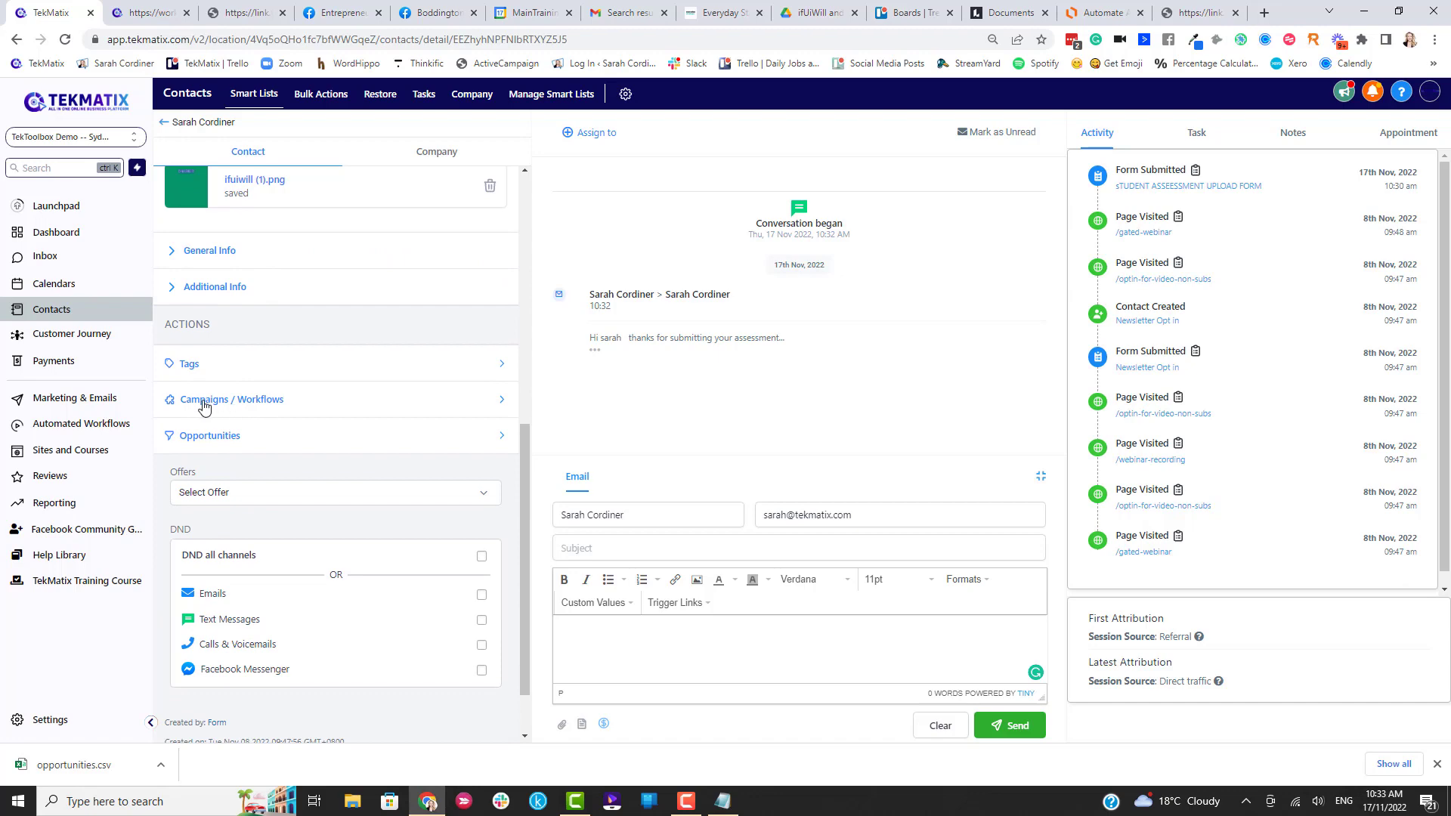
{"action": "left_click", "coordinate": [498, 436]}
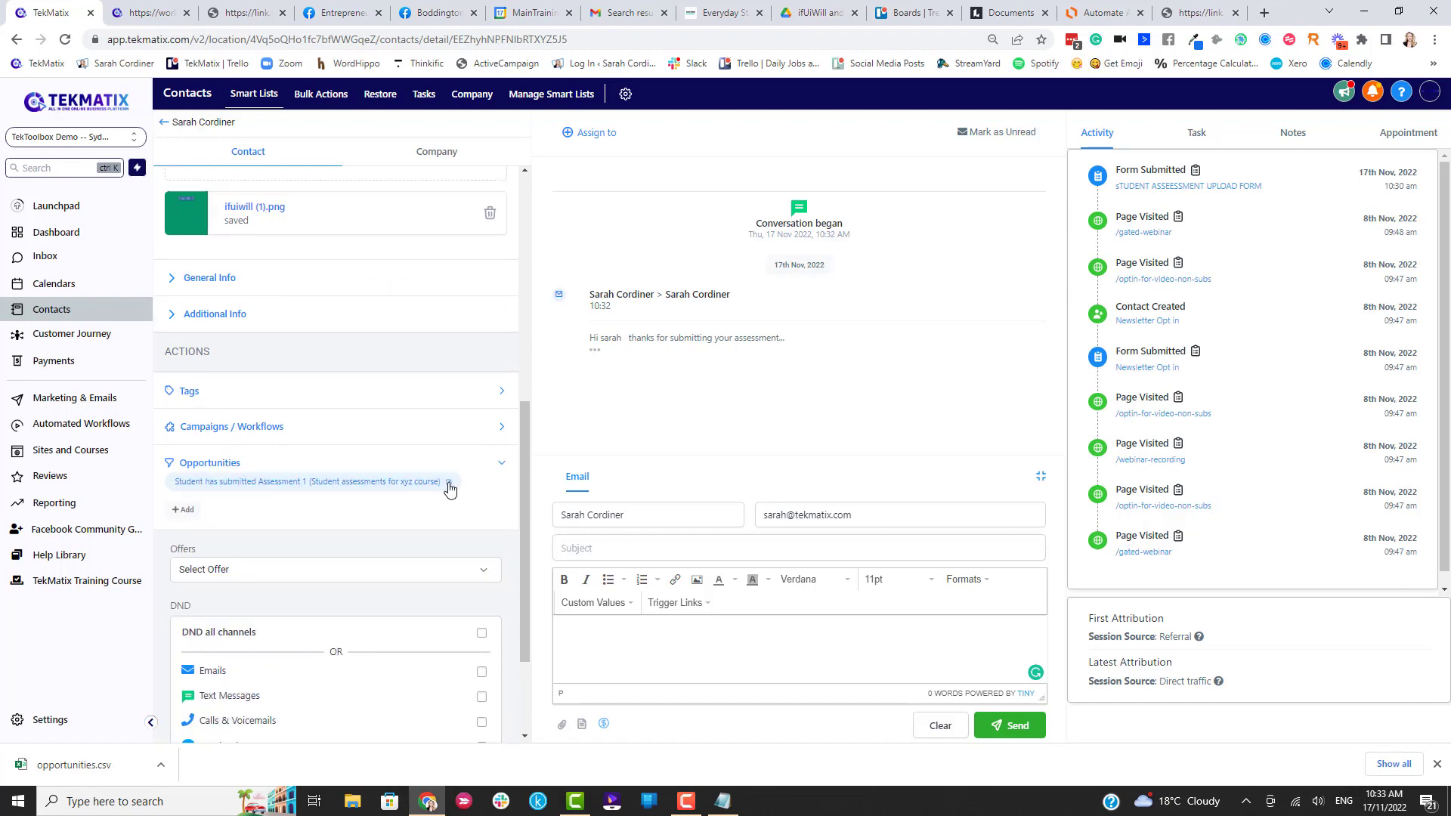
{"action": "left_click", "coordinate": [449, 487]}
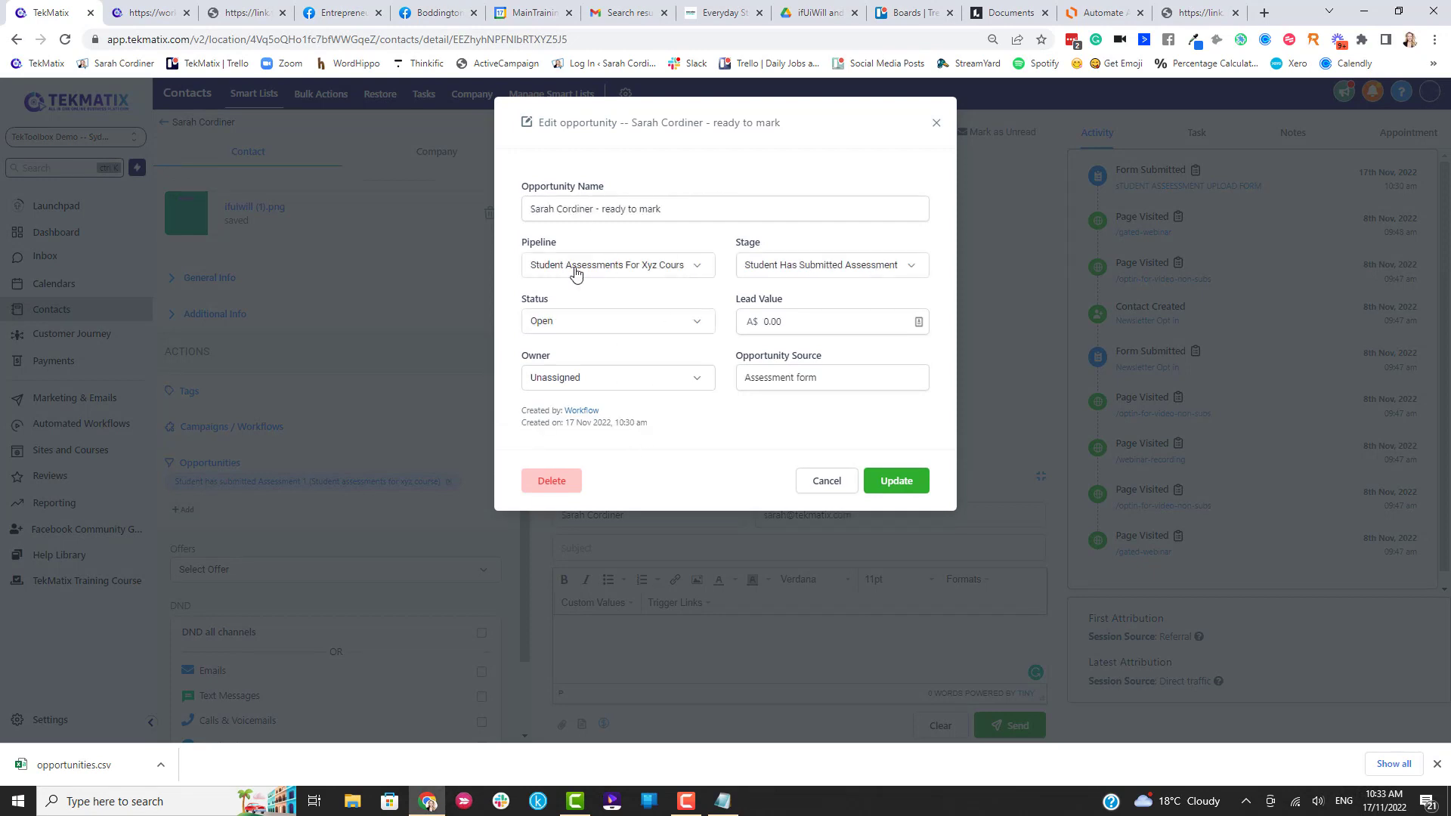
{"action": "left_click", "coordinate": [786, 274]}
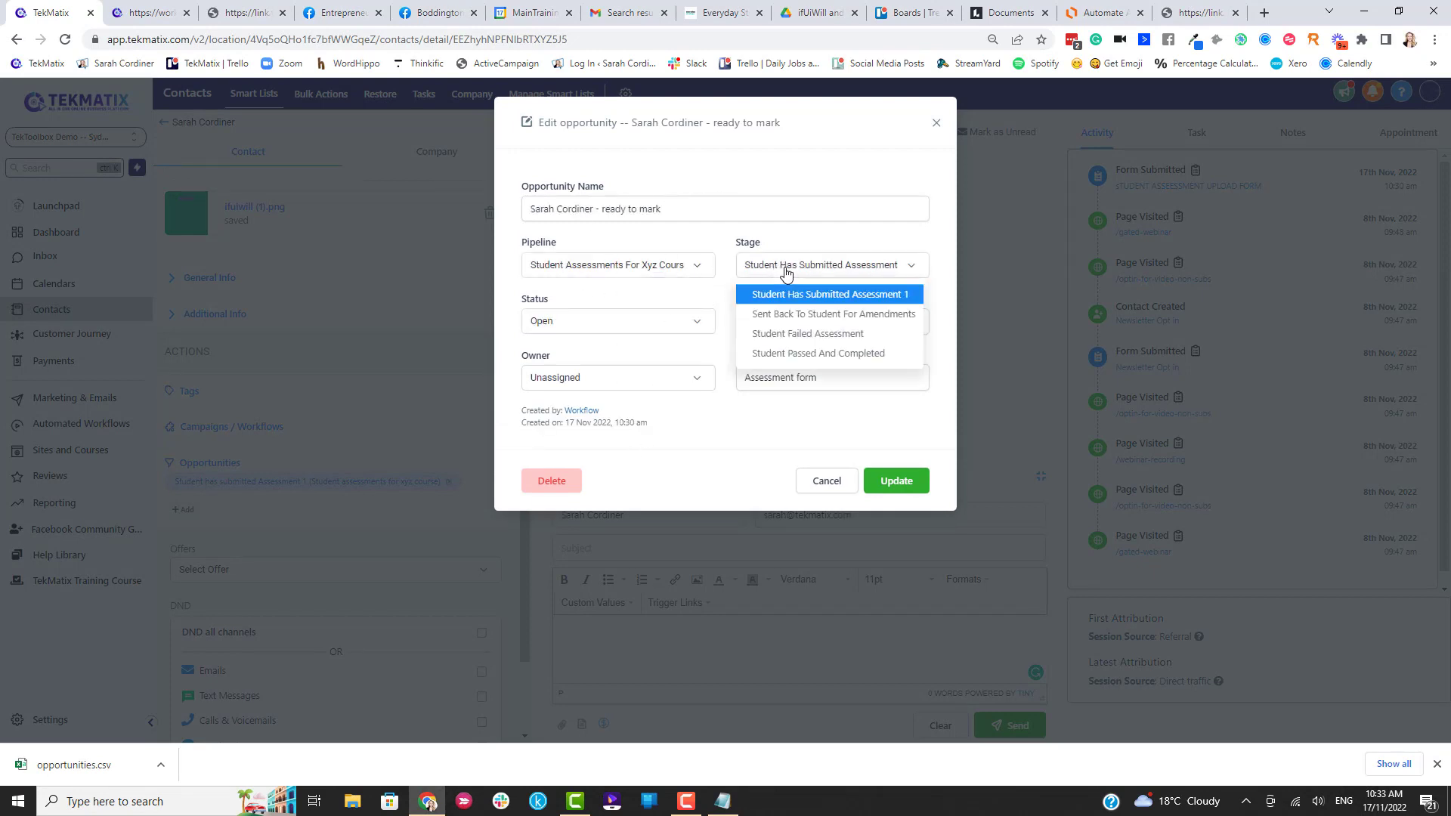
{"action": "left_click", "coordinate": [798, 355]}
{"action": "left_click", "coordinate": [916, 485]}
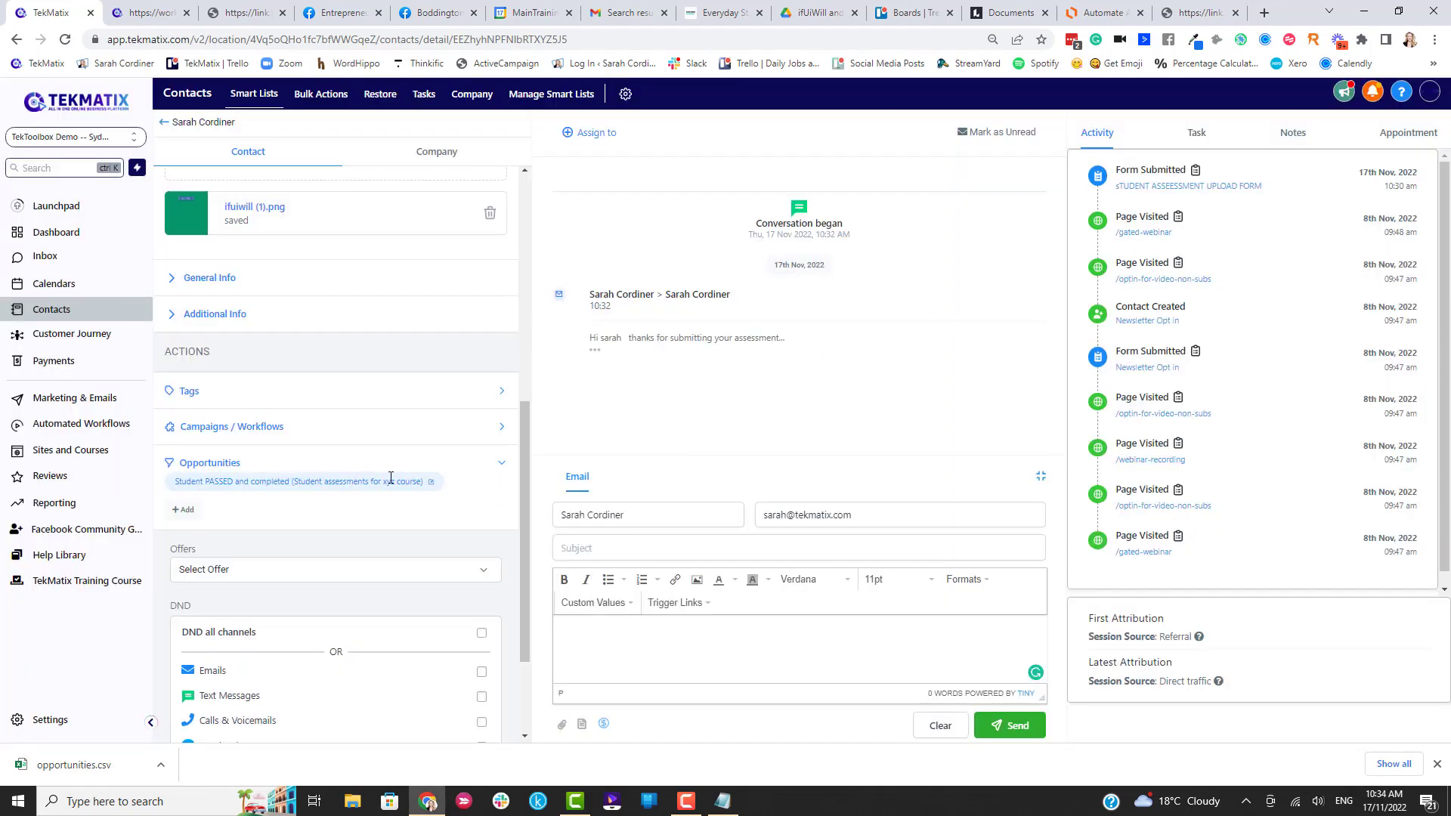
Recheck the opportunity's stage without changes, then go to the opportunities pipeline board.
{"action": "left_click", "coordinate": [433, 485]}
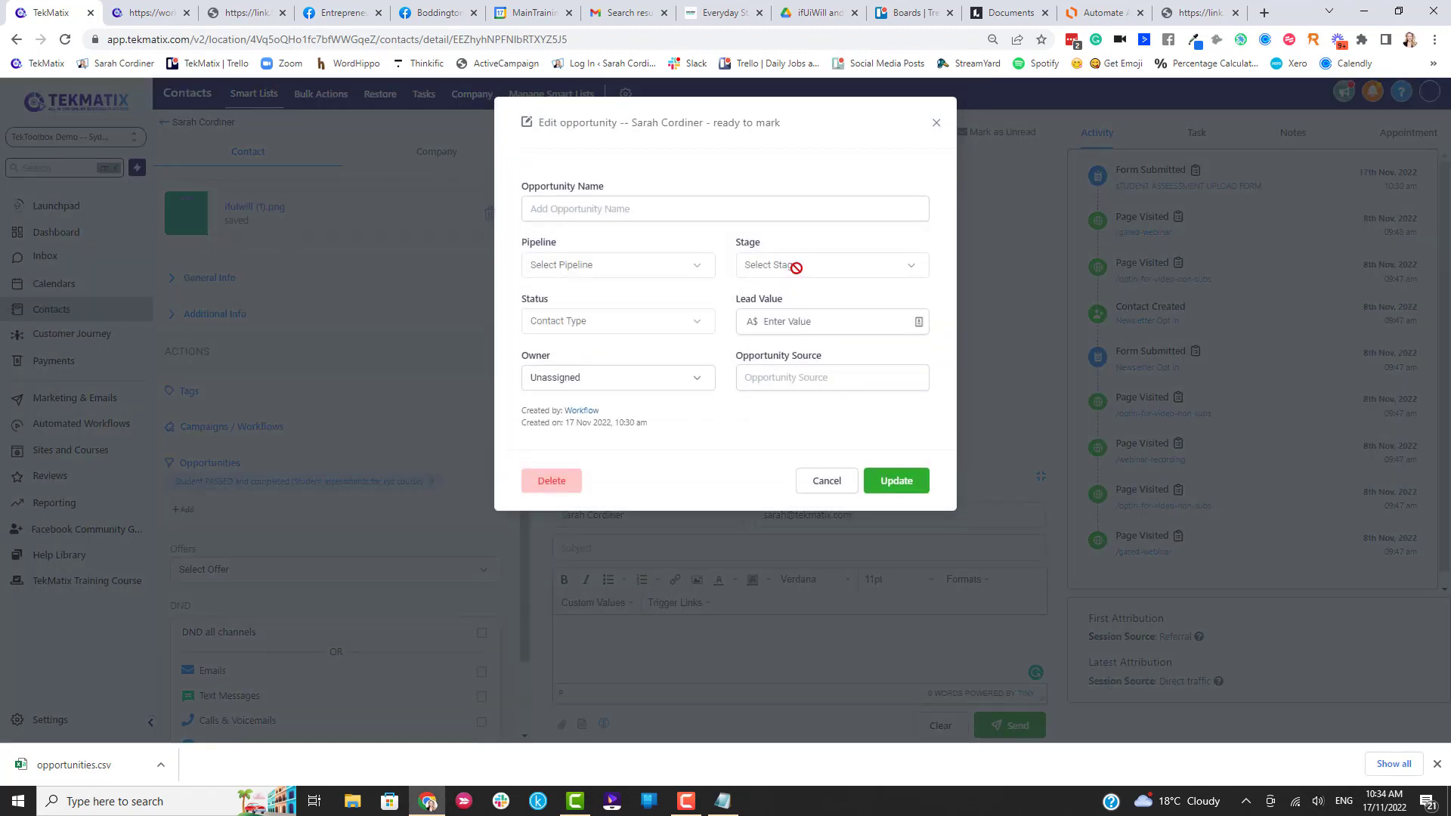
{"action": "left_click", "coordinate": [845, 268]}
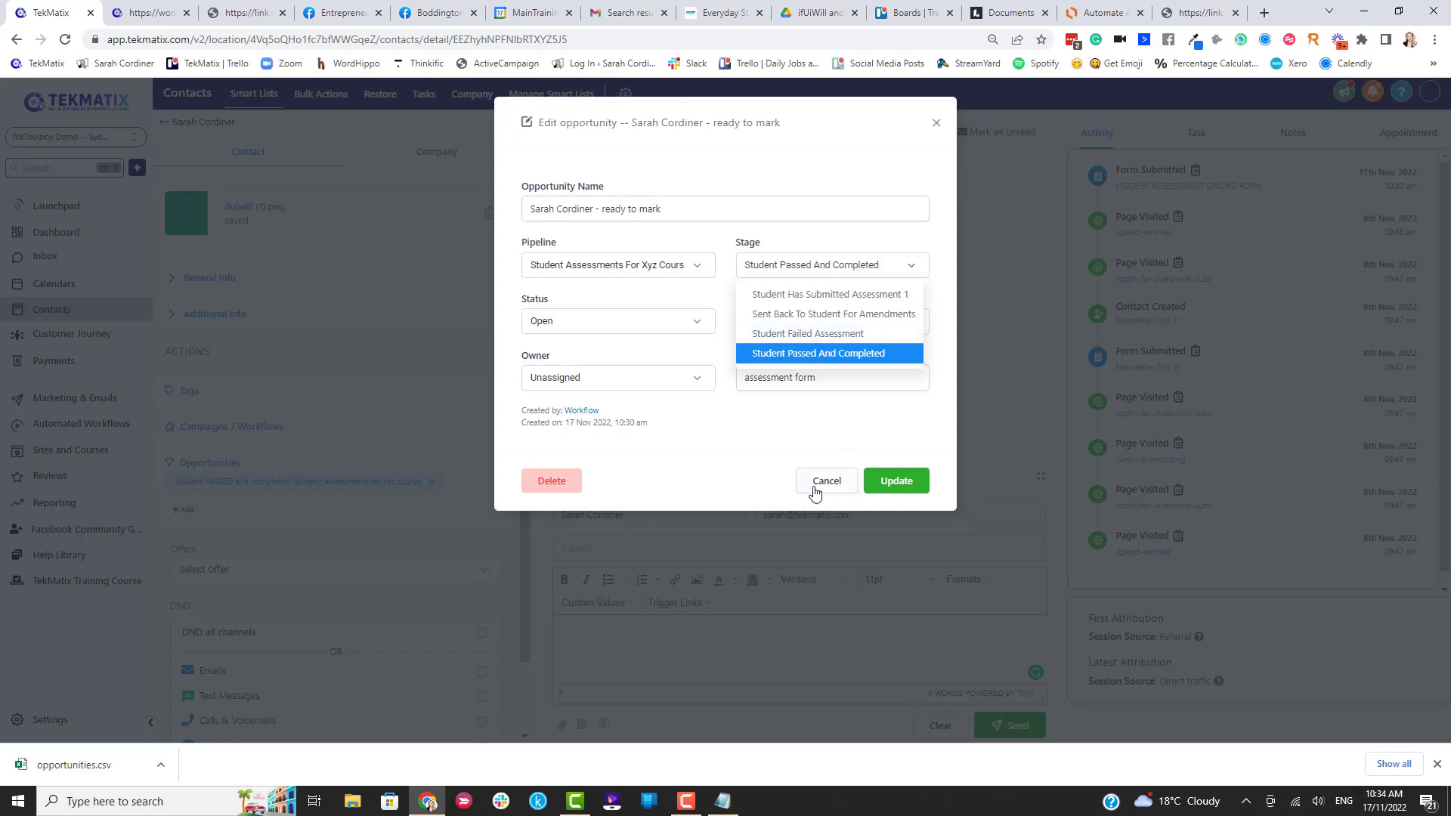
{"action": "left_click", "coordinate": [818, 484]}
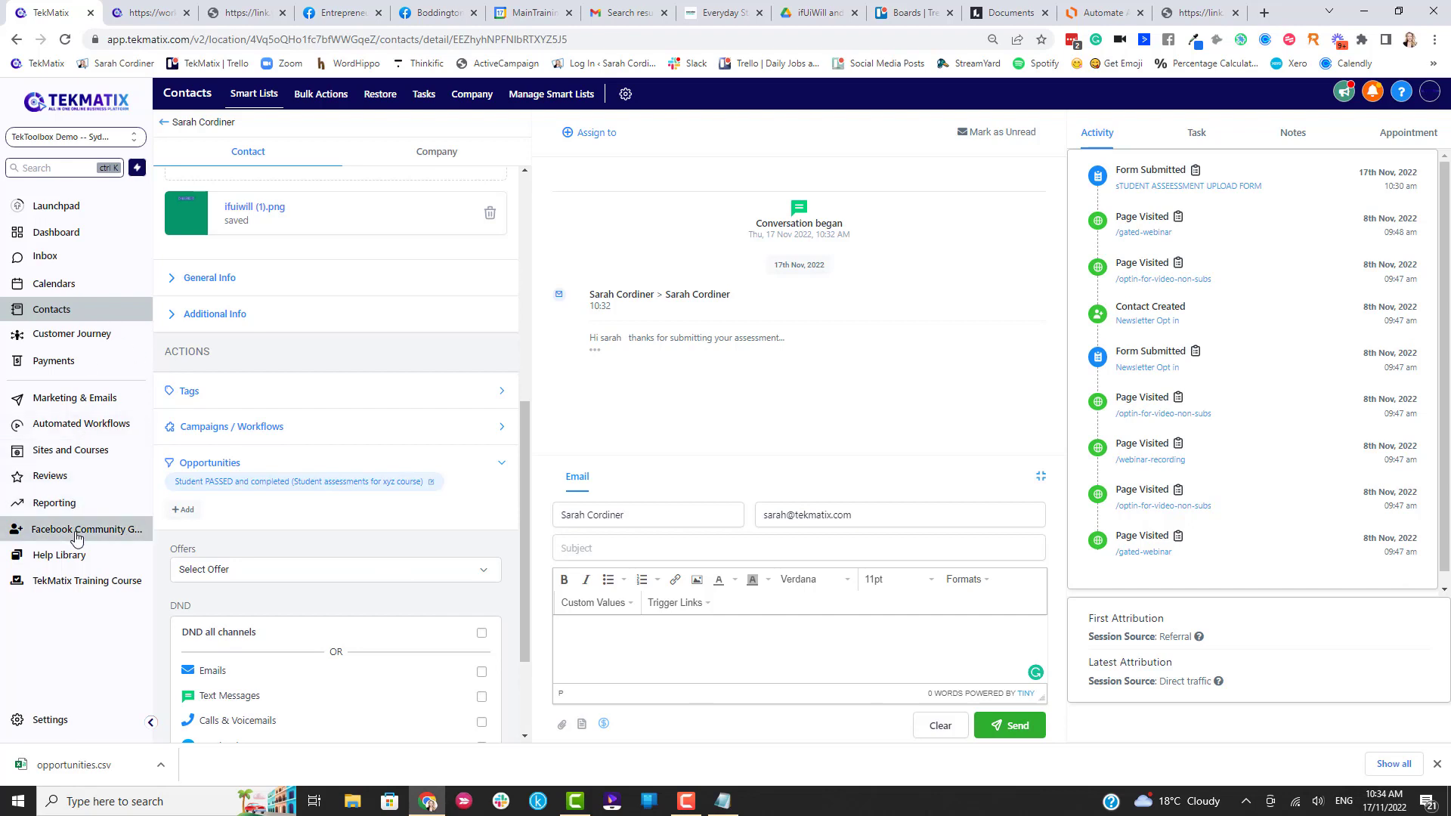
{"action": "left_click", "coordinate": [74, 334]}
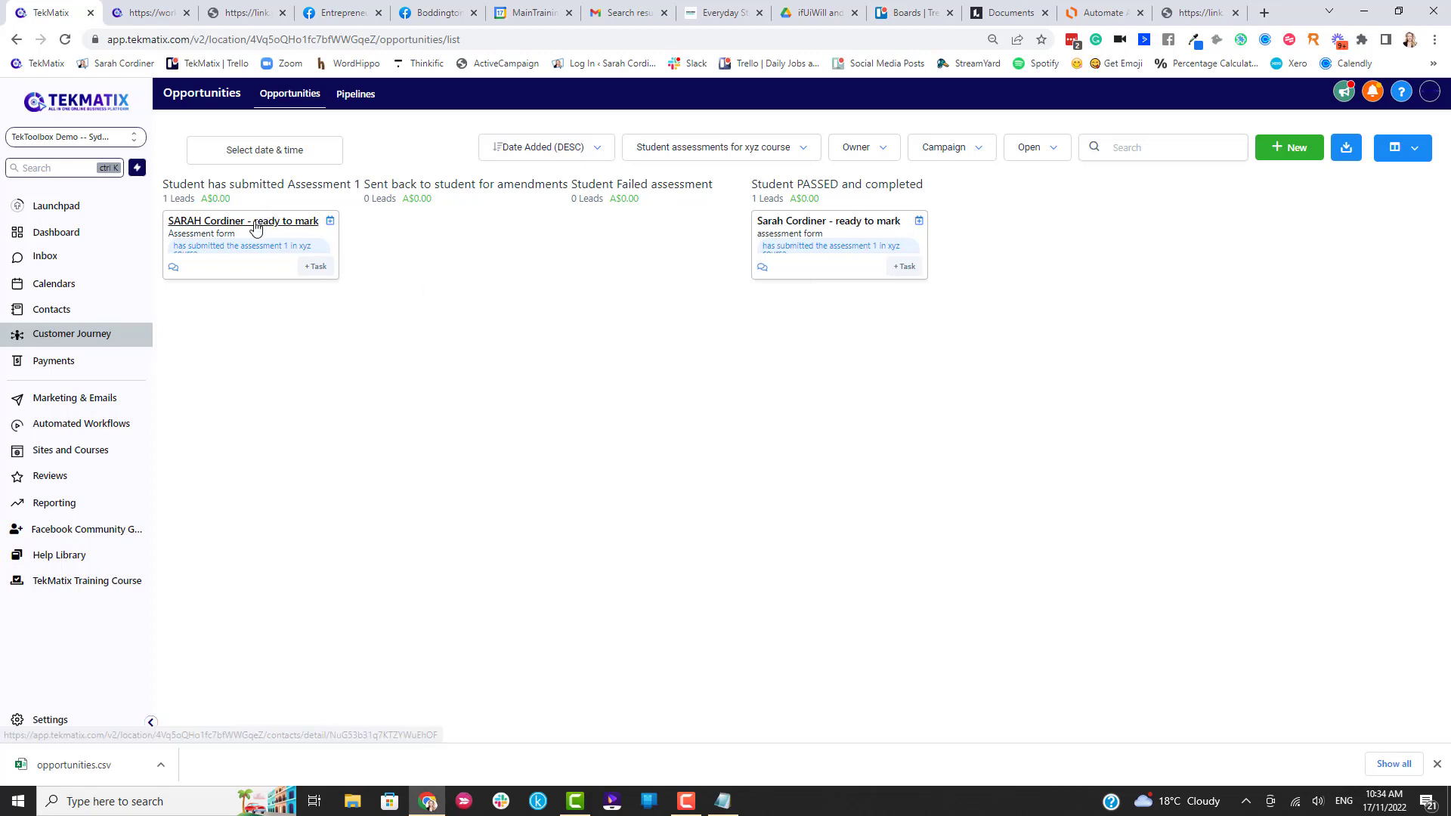
{"action": "left_click_drag", "start_coordinate": [257, 229], "coordinate": [644, 218]}
{"action": "left_click", "coordinate": [645, 218]}
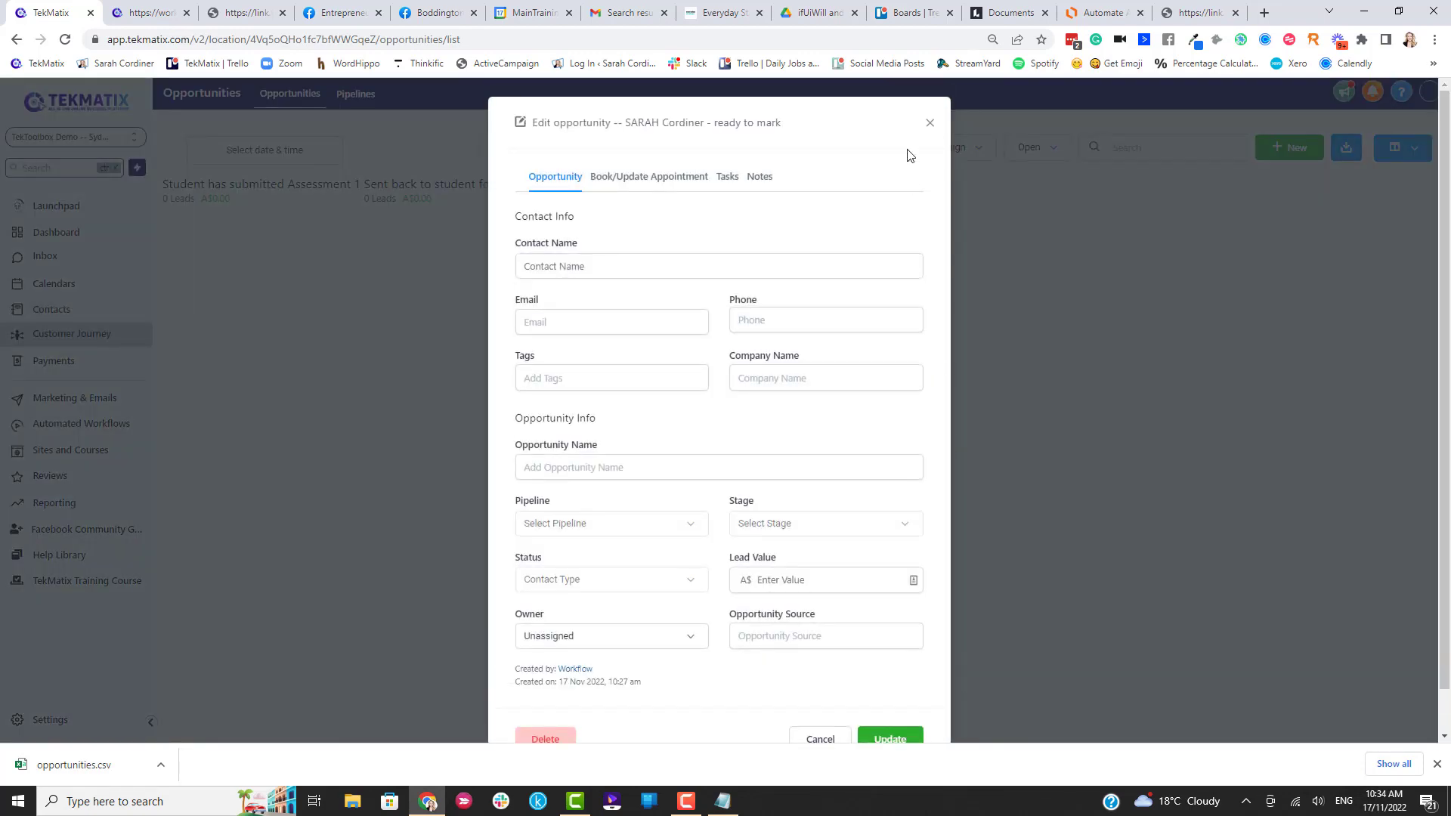
{"action": "left_click", "coordinate": [931, 123]}
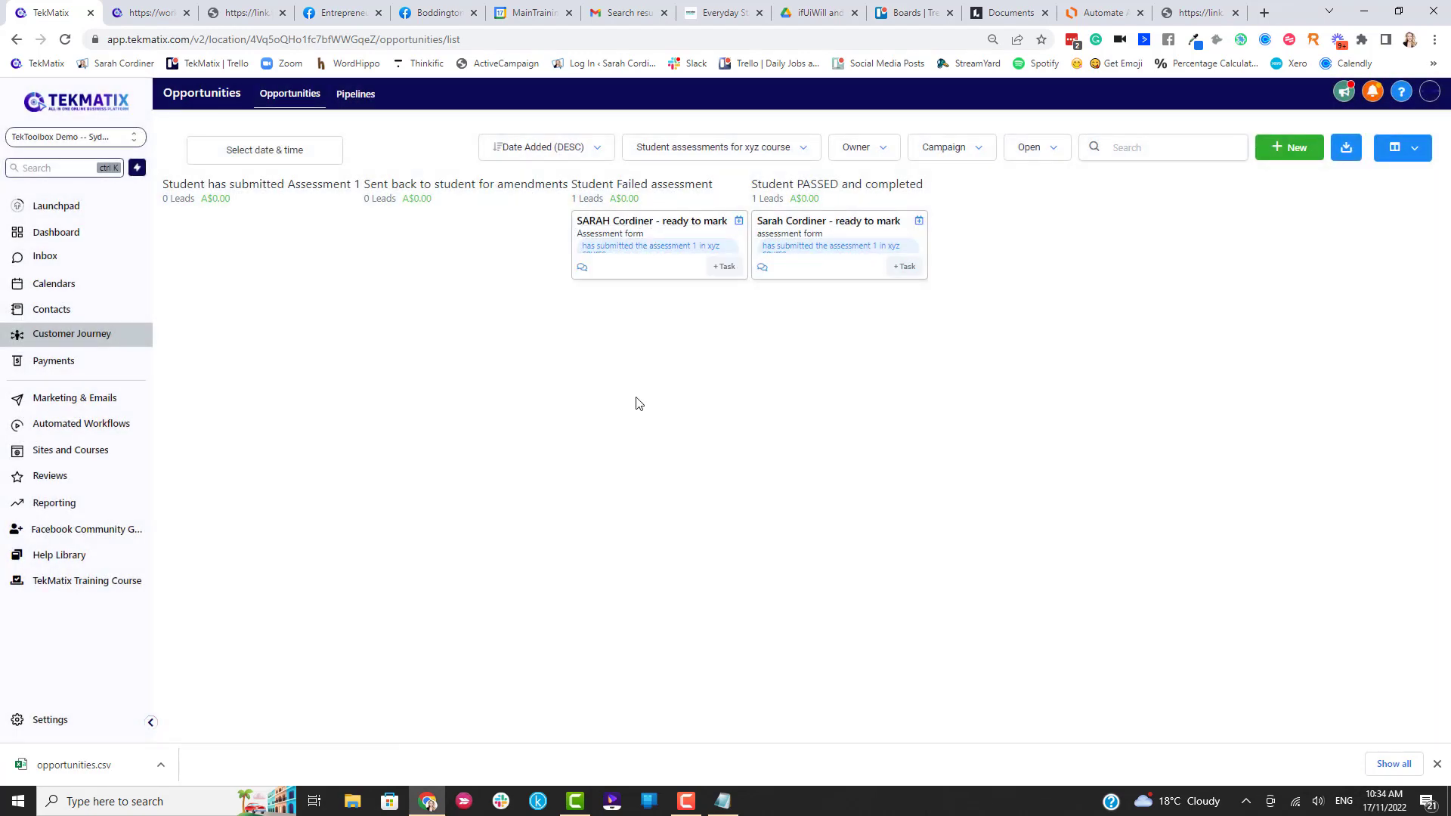
{"action": "left_click_drag", "start_coordinate": [658, 234], "coordinate": [253, 233]}
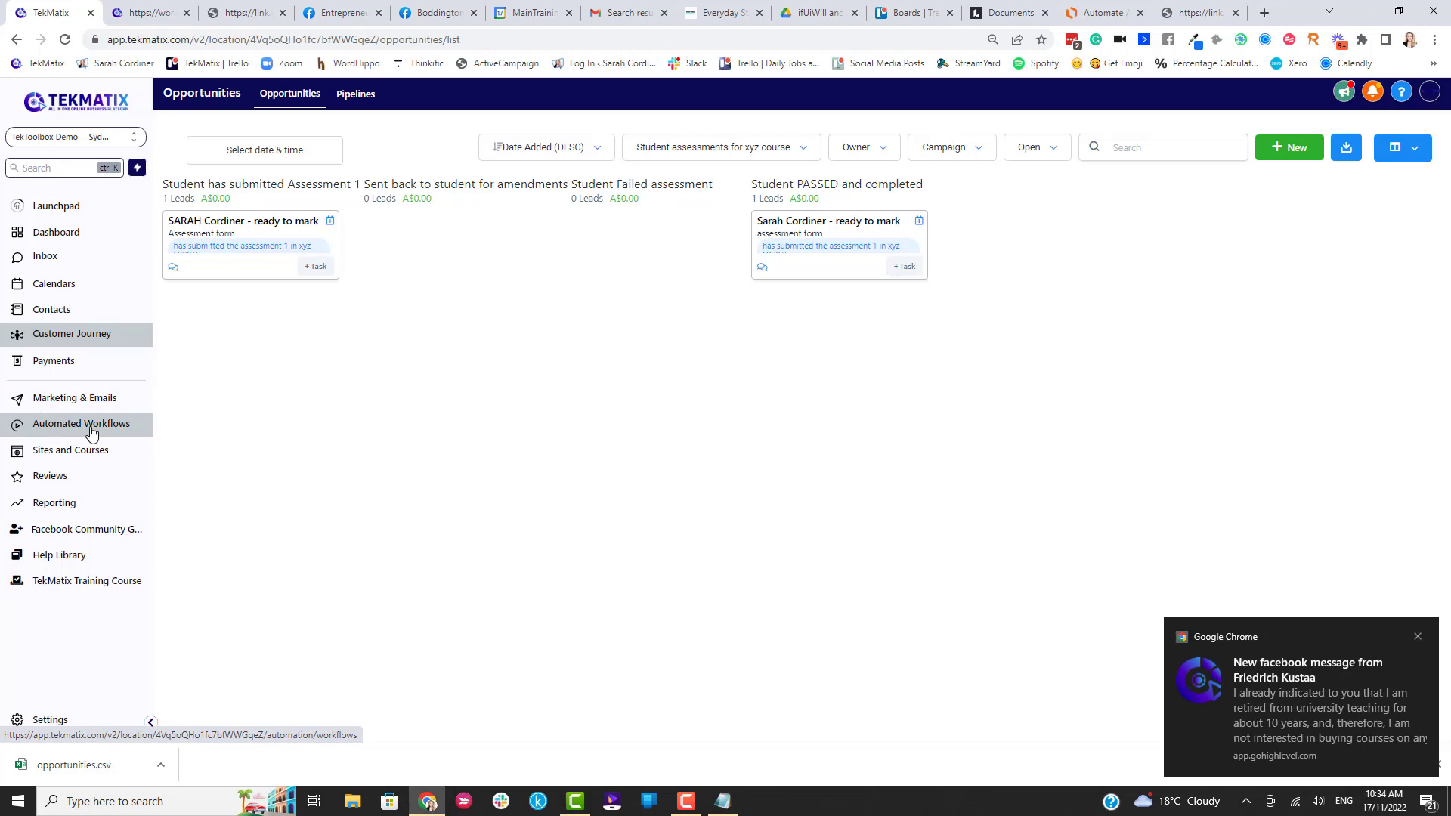
Mark the first assessment-marking task complete in the Contacts Tasks list.
{"action": "left_click", "coordinate": [52, 309]}
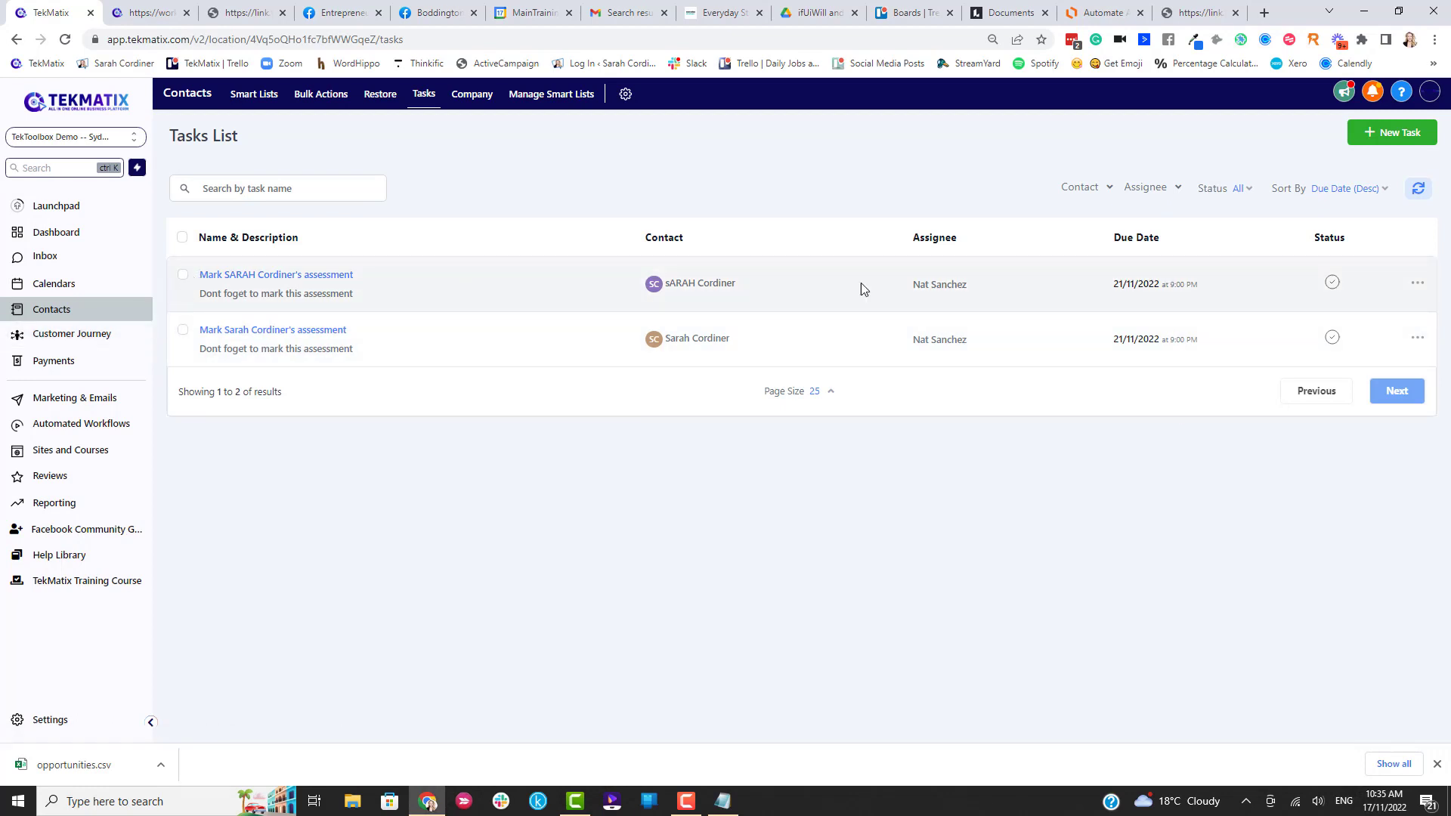
{"action": "left_click", "coordinate": [1333, 282]}
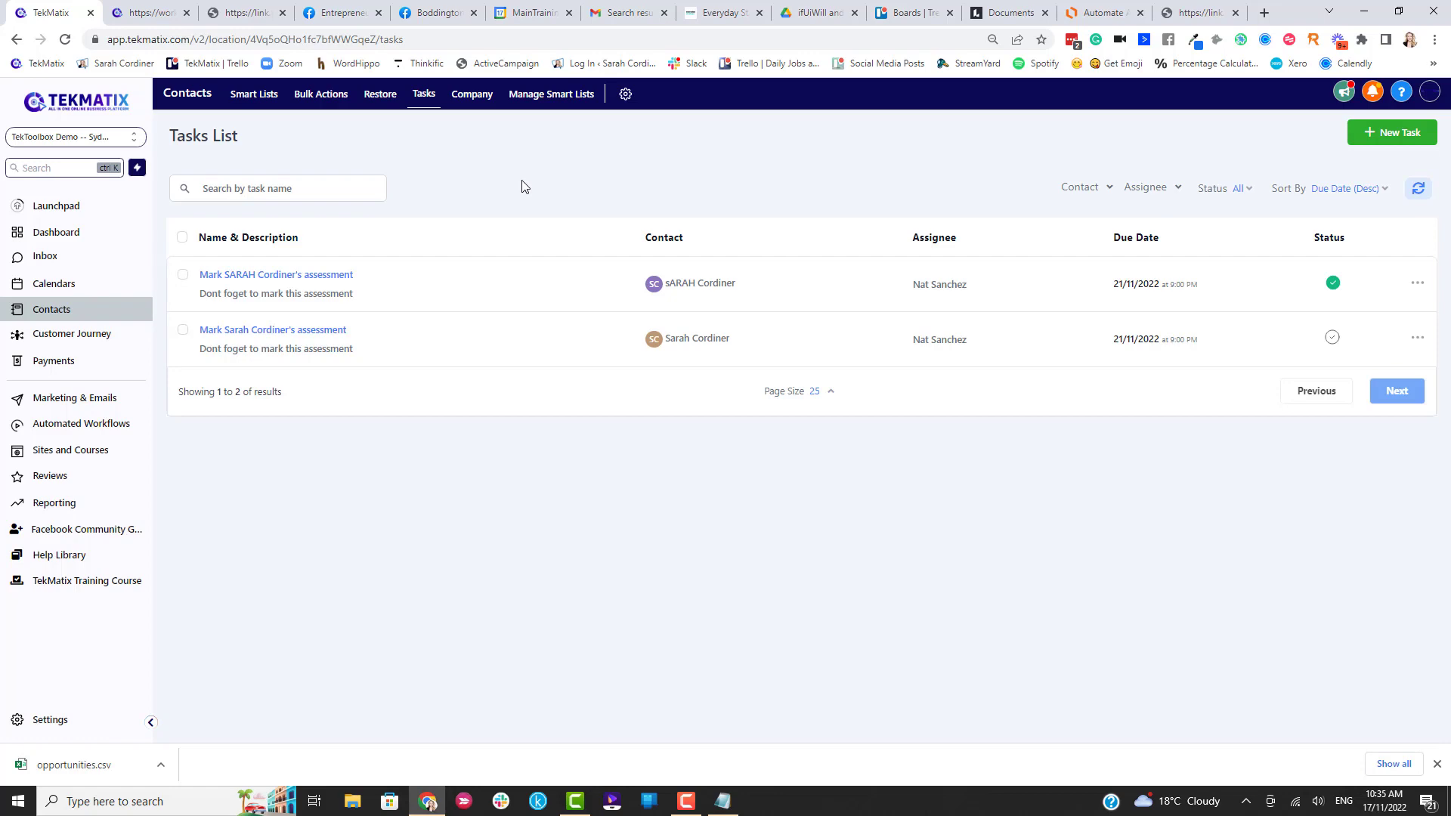
Switch to Lucidchart and scroll through the Systemise Assessment Marking in TekMatix flowchart.
{"action": "left_click", "coordinate": [1104, 13]}
{"action": "scroll", "coordinate": [965, 305], "scroll_direction": "up", "scroll_amount": 3}
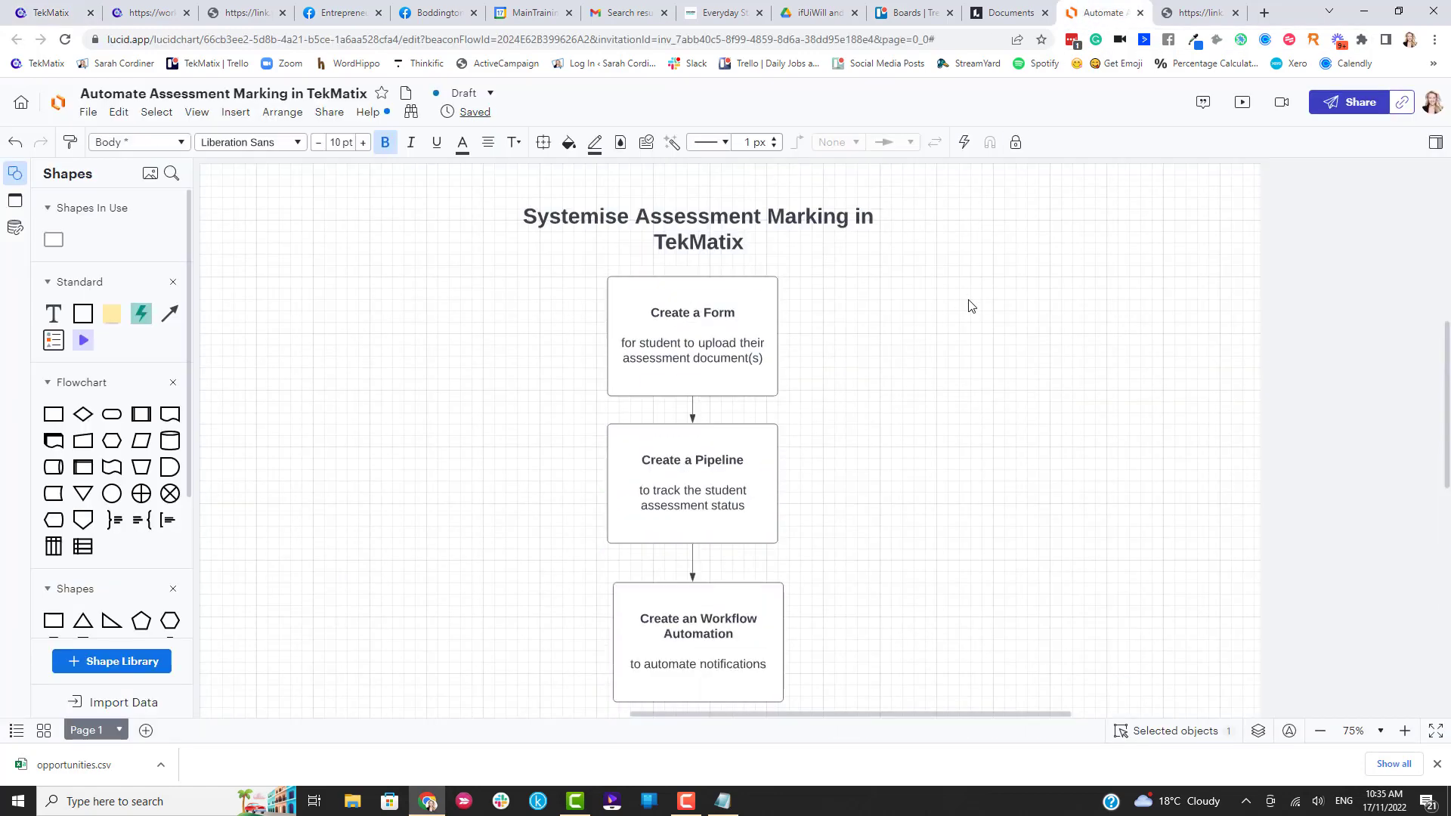
{"action": "left_click", "coordinate": [1012, 322]}
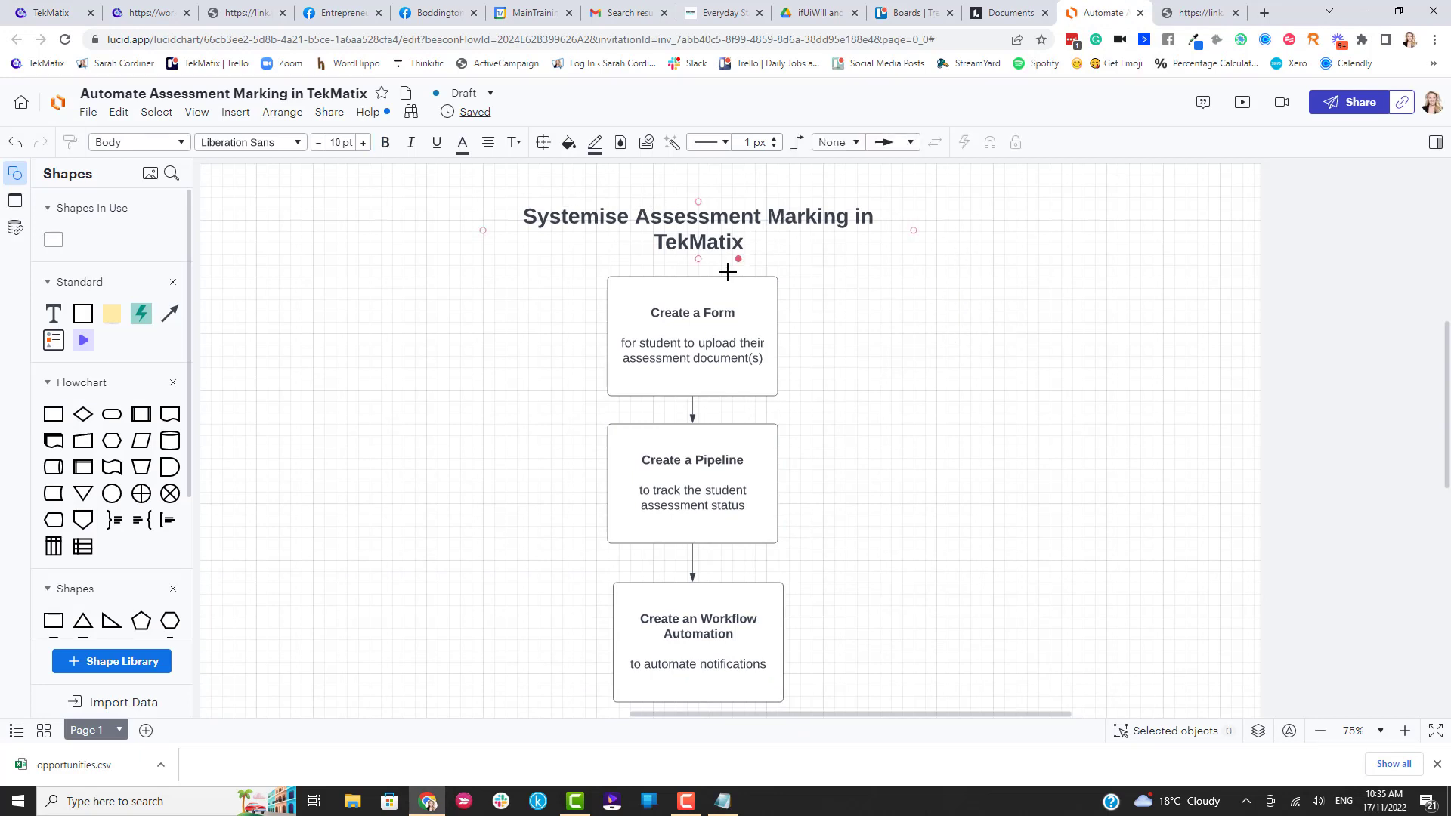
{"action": "scroll", "coordinate": [733, 324], "scroll_direction": "down", "scroll_amount": 2}
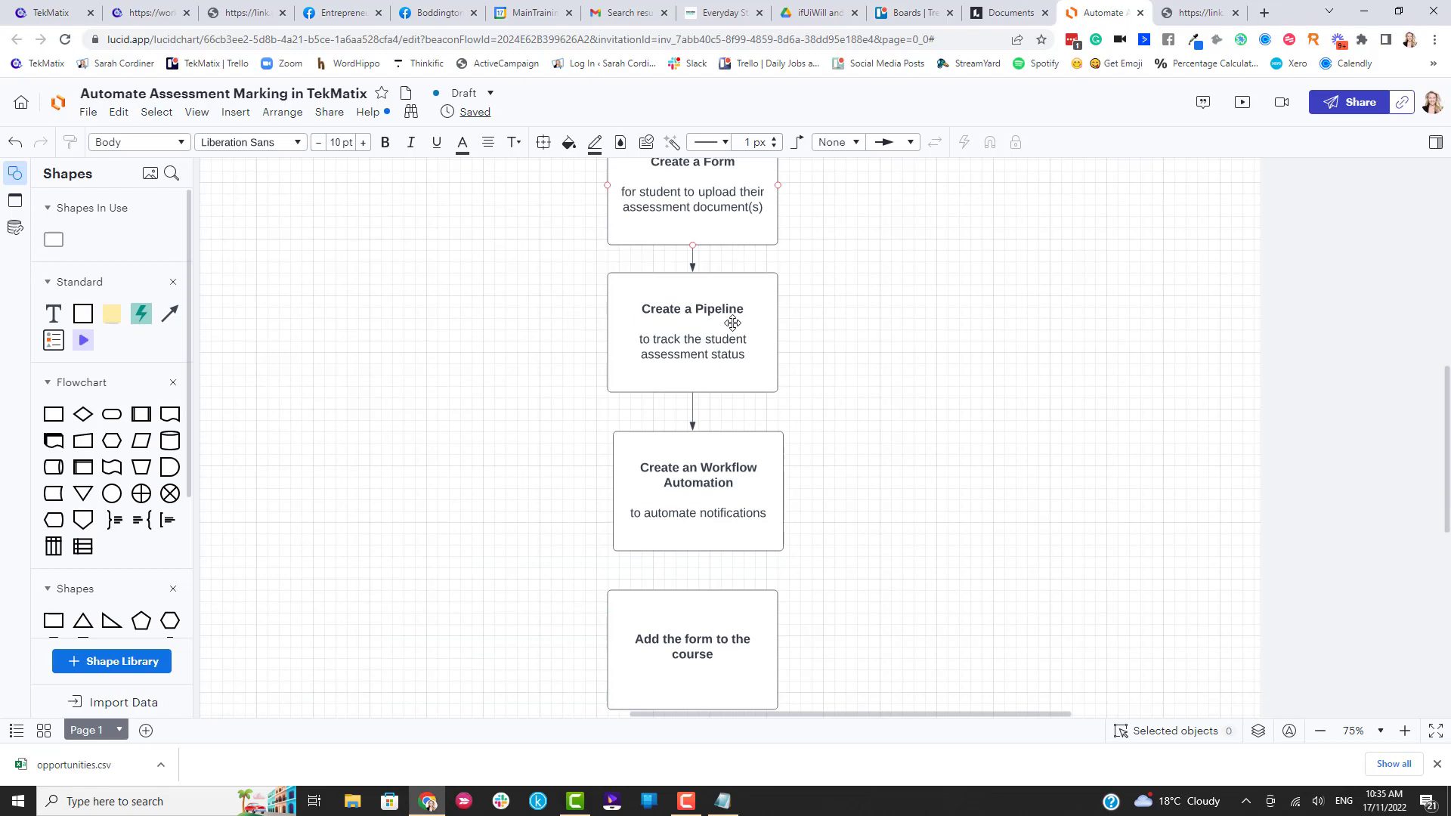
{"action": "scroll", "coordinate": [733, 323], "scroll_direction": "up", "scroll_amount": 2}
{"action": "scroll", "coordinate": [870, 347], "scroll_direction": "down", "scroll_amount": 2}
{"action": "scroll", "coordinate": [870, 347], "scroll_direction": "up", "scroll_amount": 2}
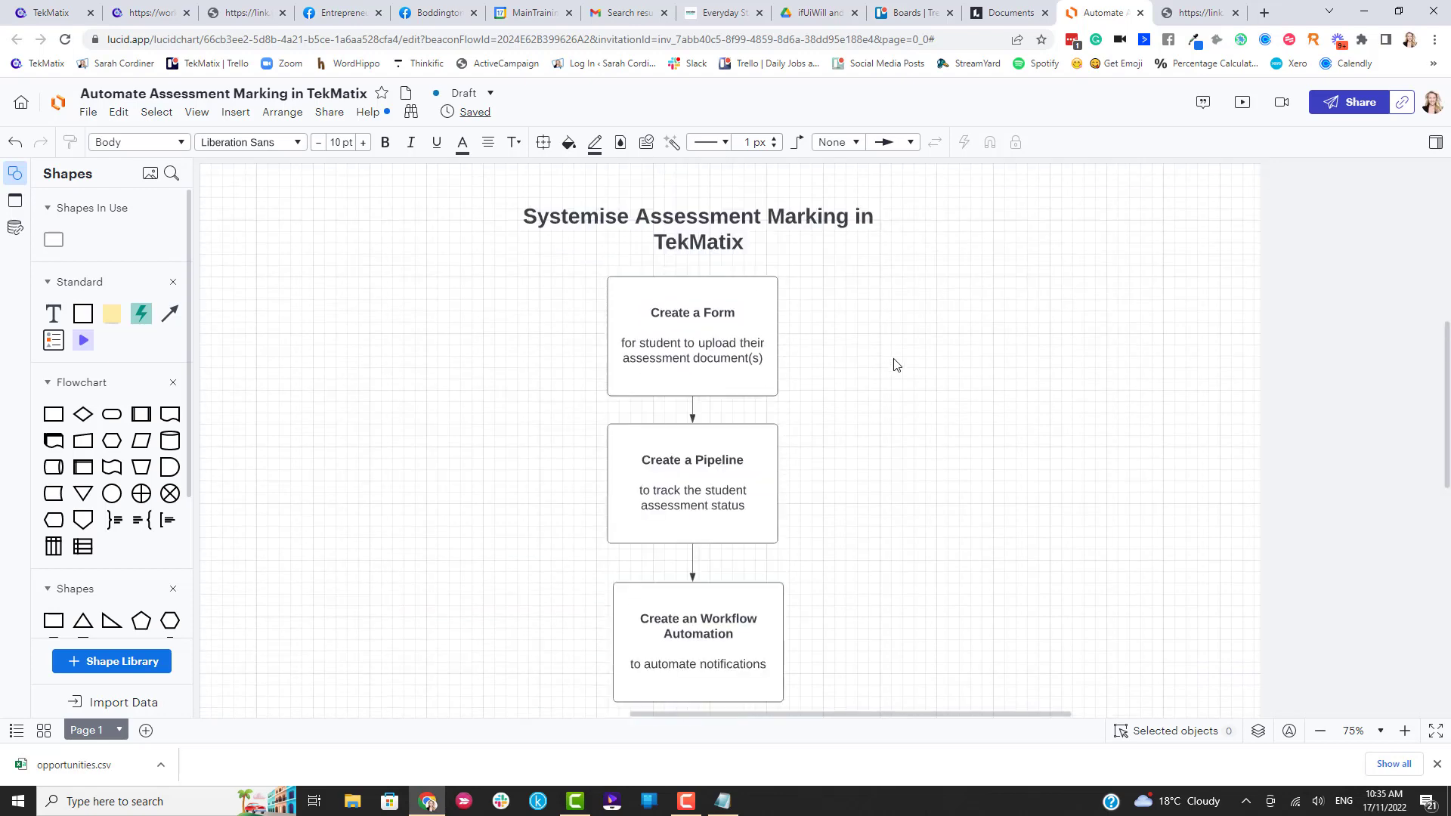
{"action": "scroll", "coordinate": [873, 350], "scroll_direction": "down", "scroll_amount": 2}
{"action": "scroll", "coordinate": [869, 349], "scroll_direction": "up", "scroll_amount": 2}
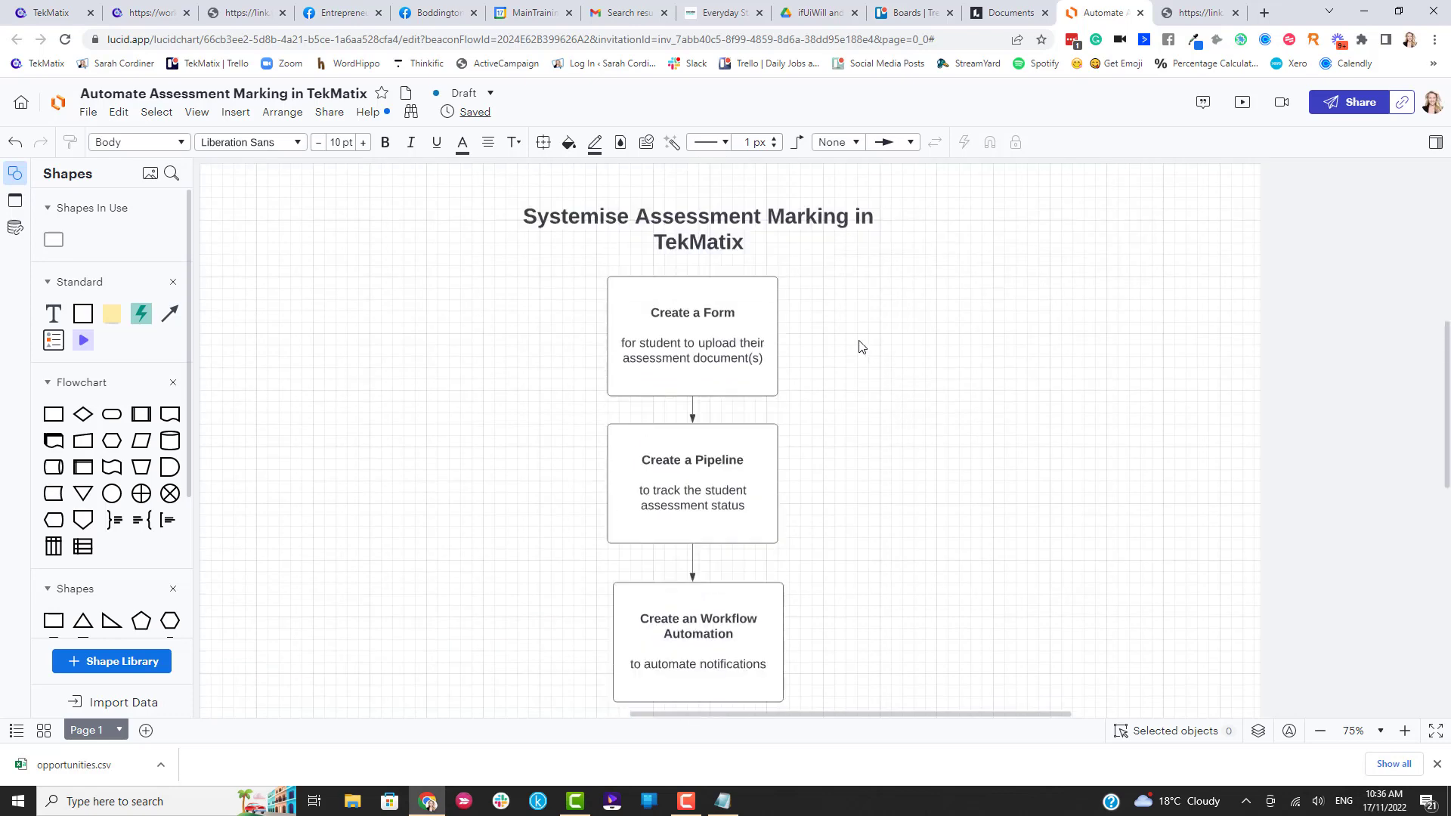